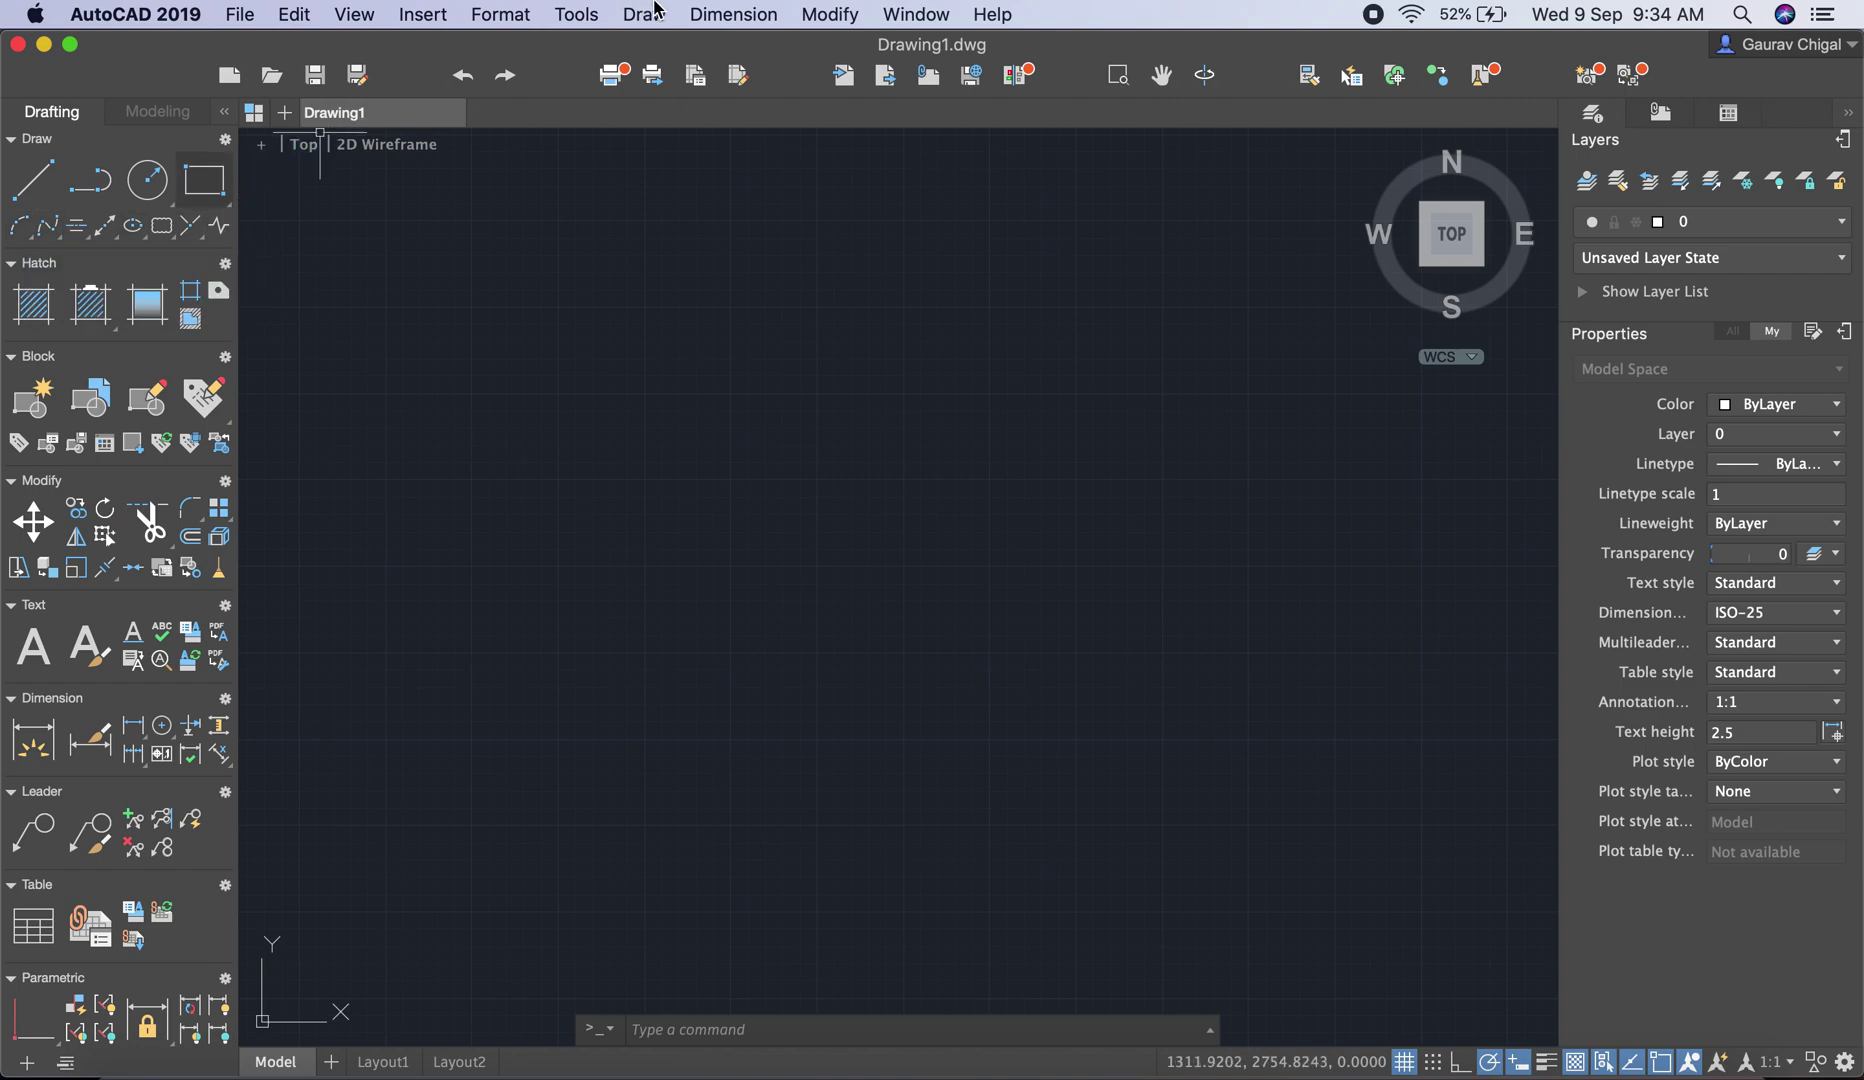
pyautogui.click(655, 12)
pyautogui.moveTo(700, 275)
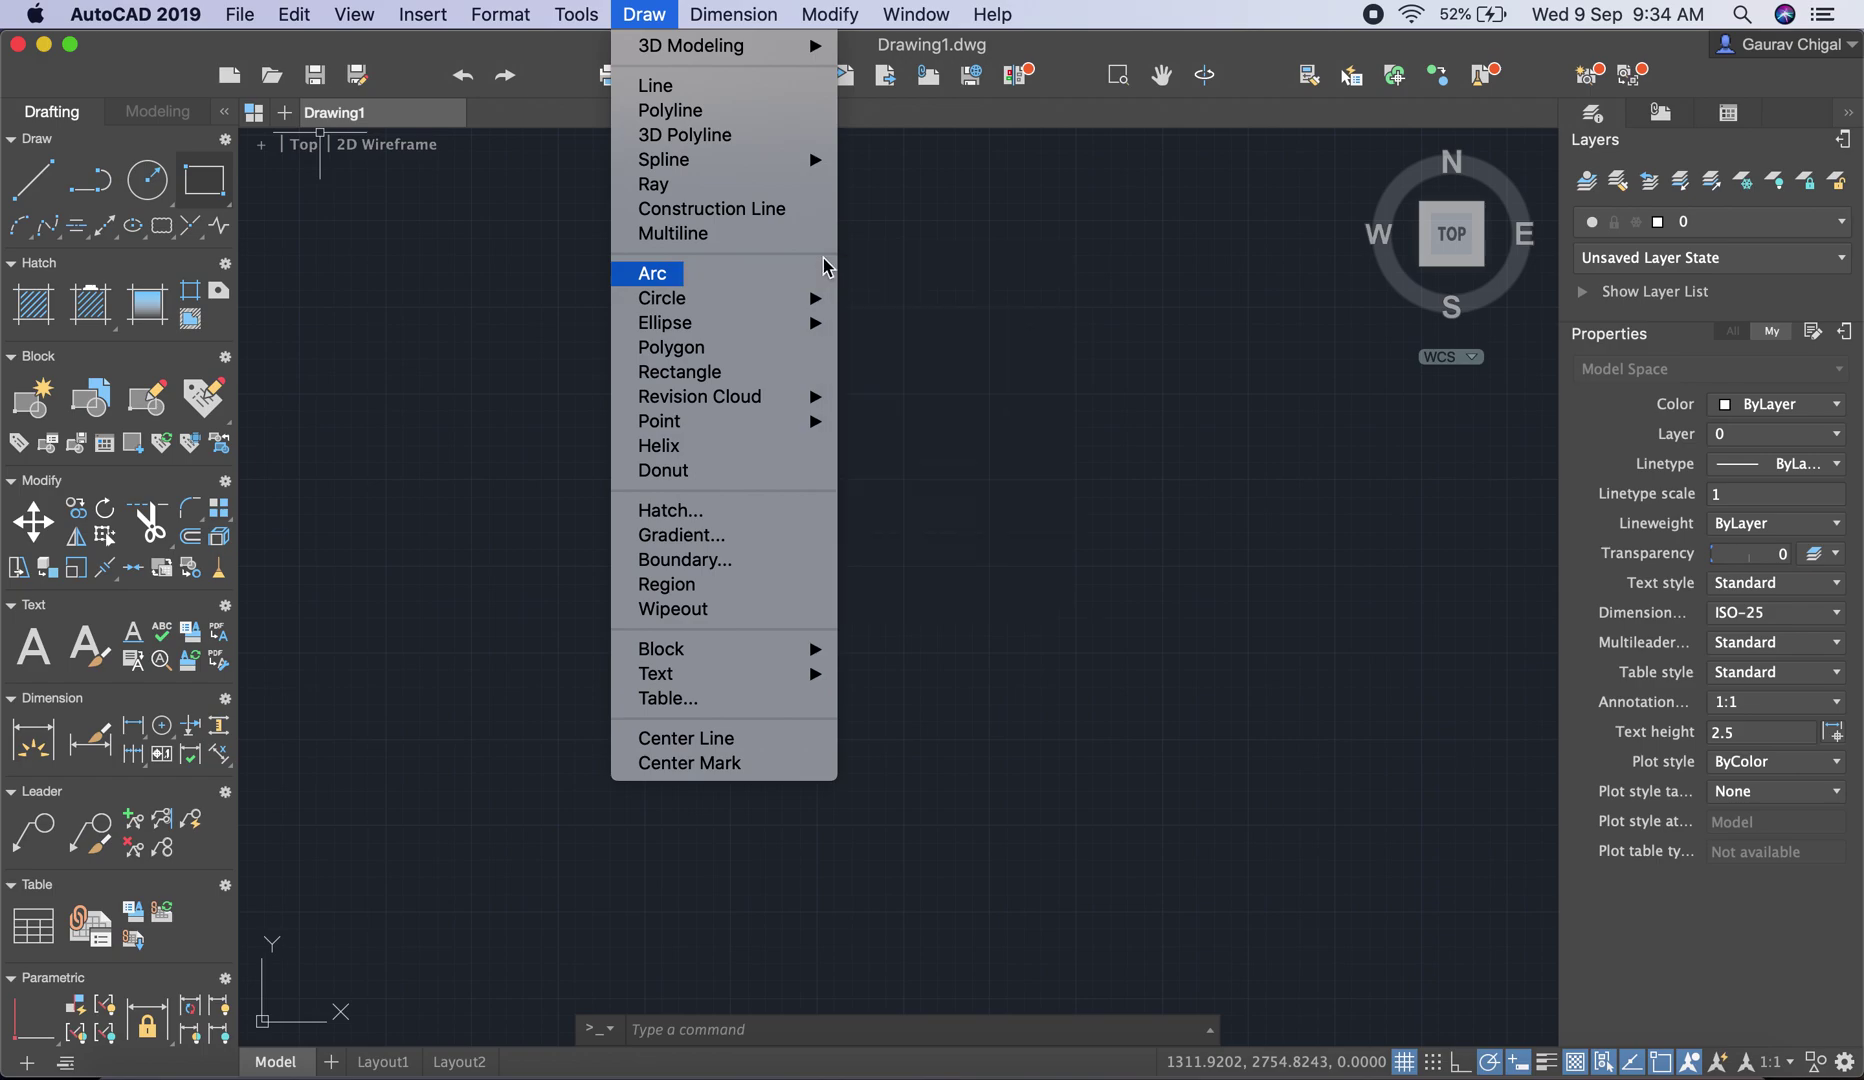
pyautogui.click(553, 61)
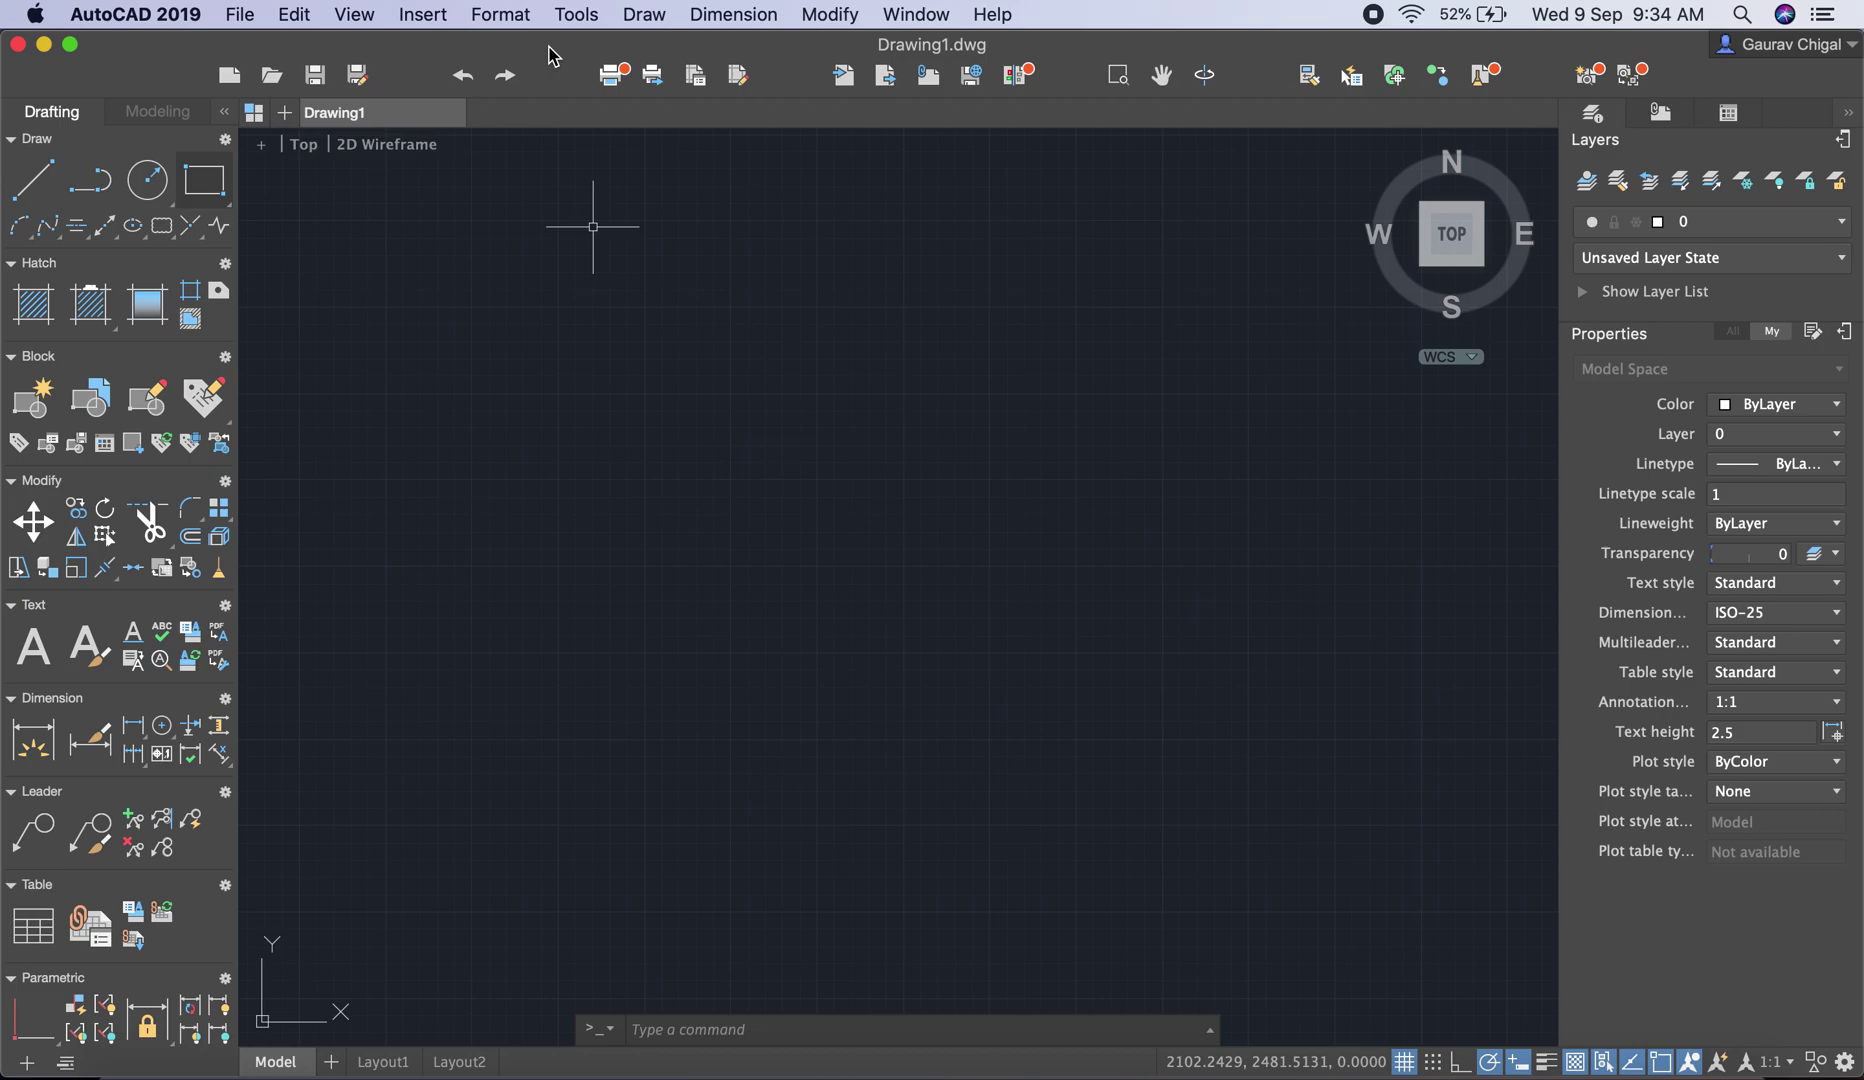
pyautogui.write('ARC')
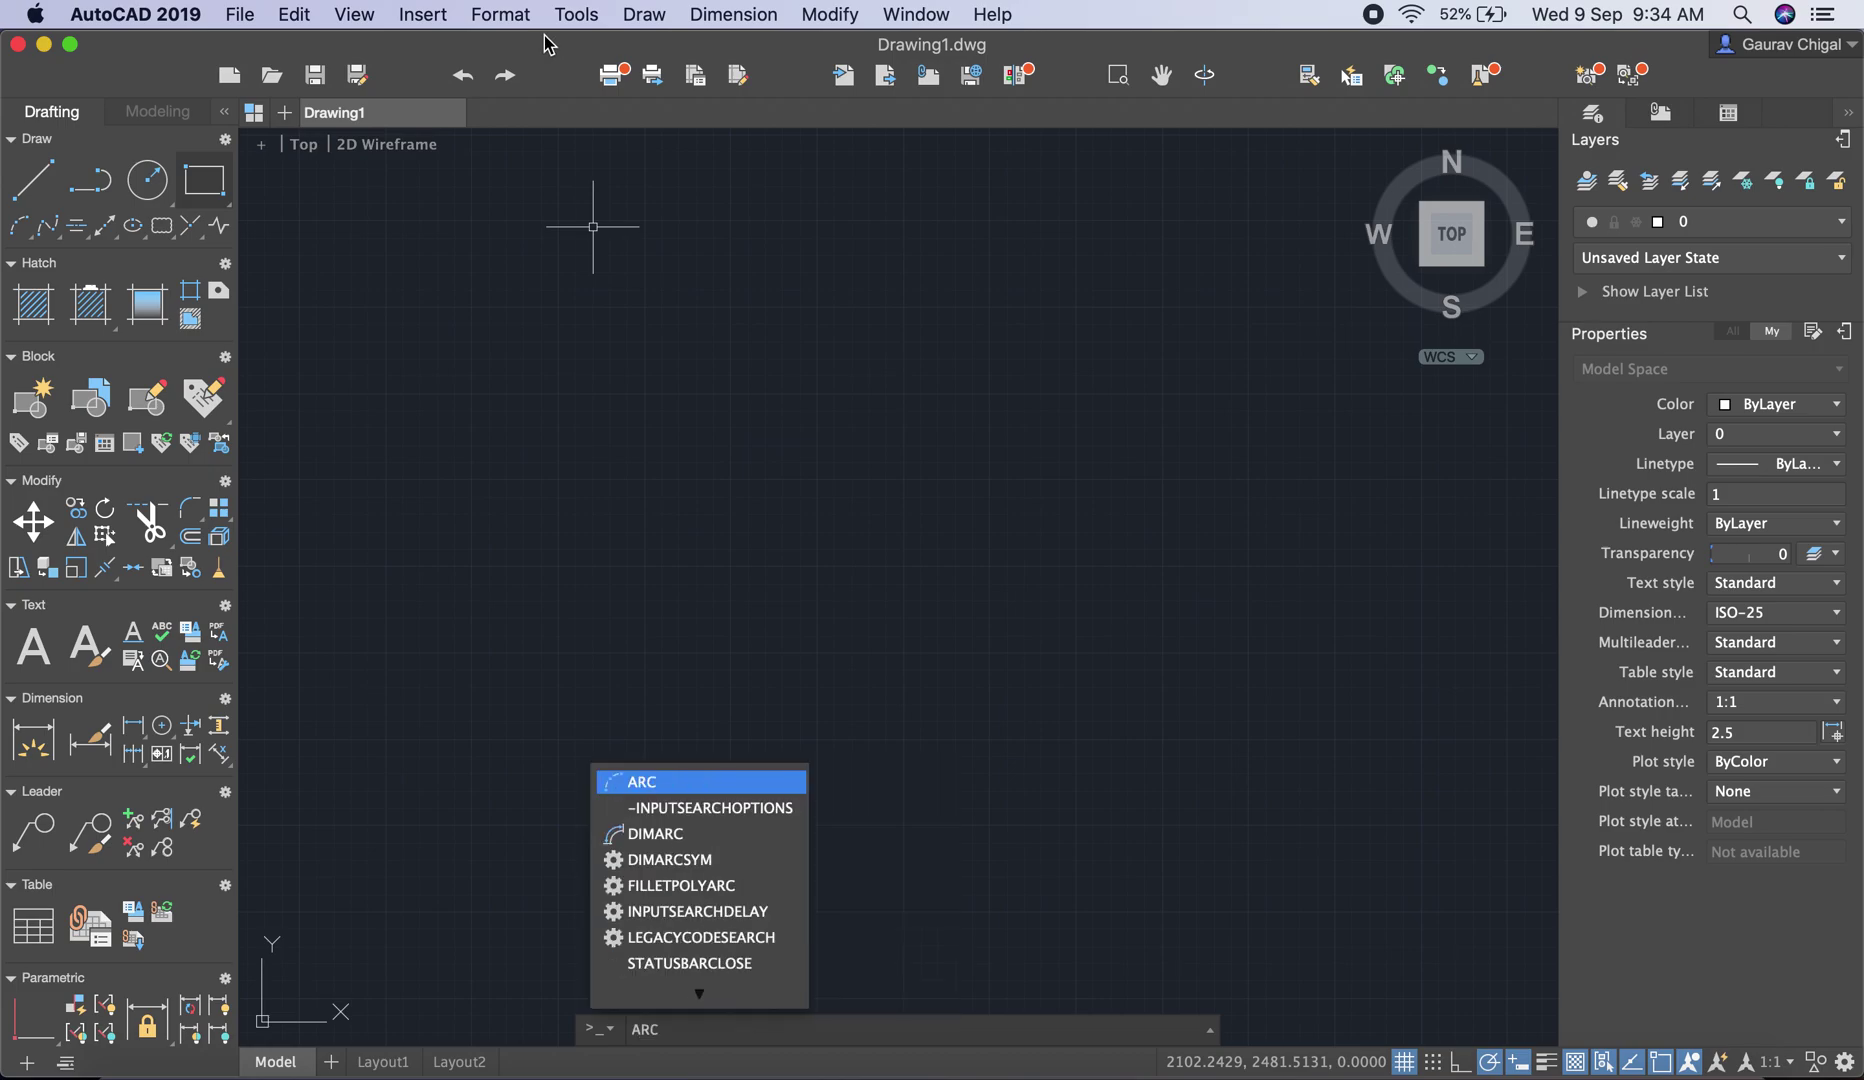
pyautogui.press('Return')
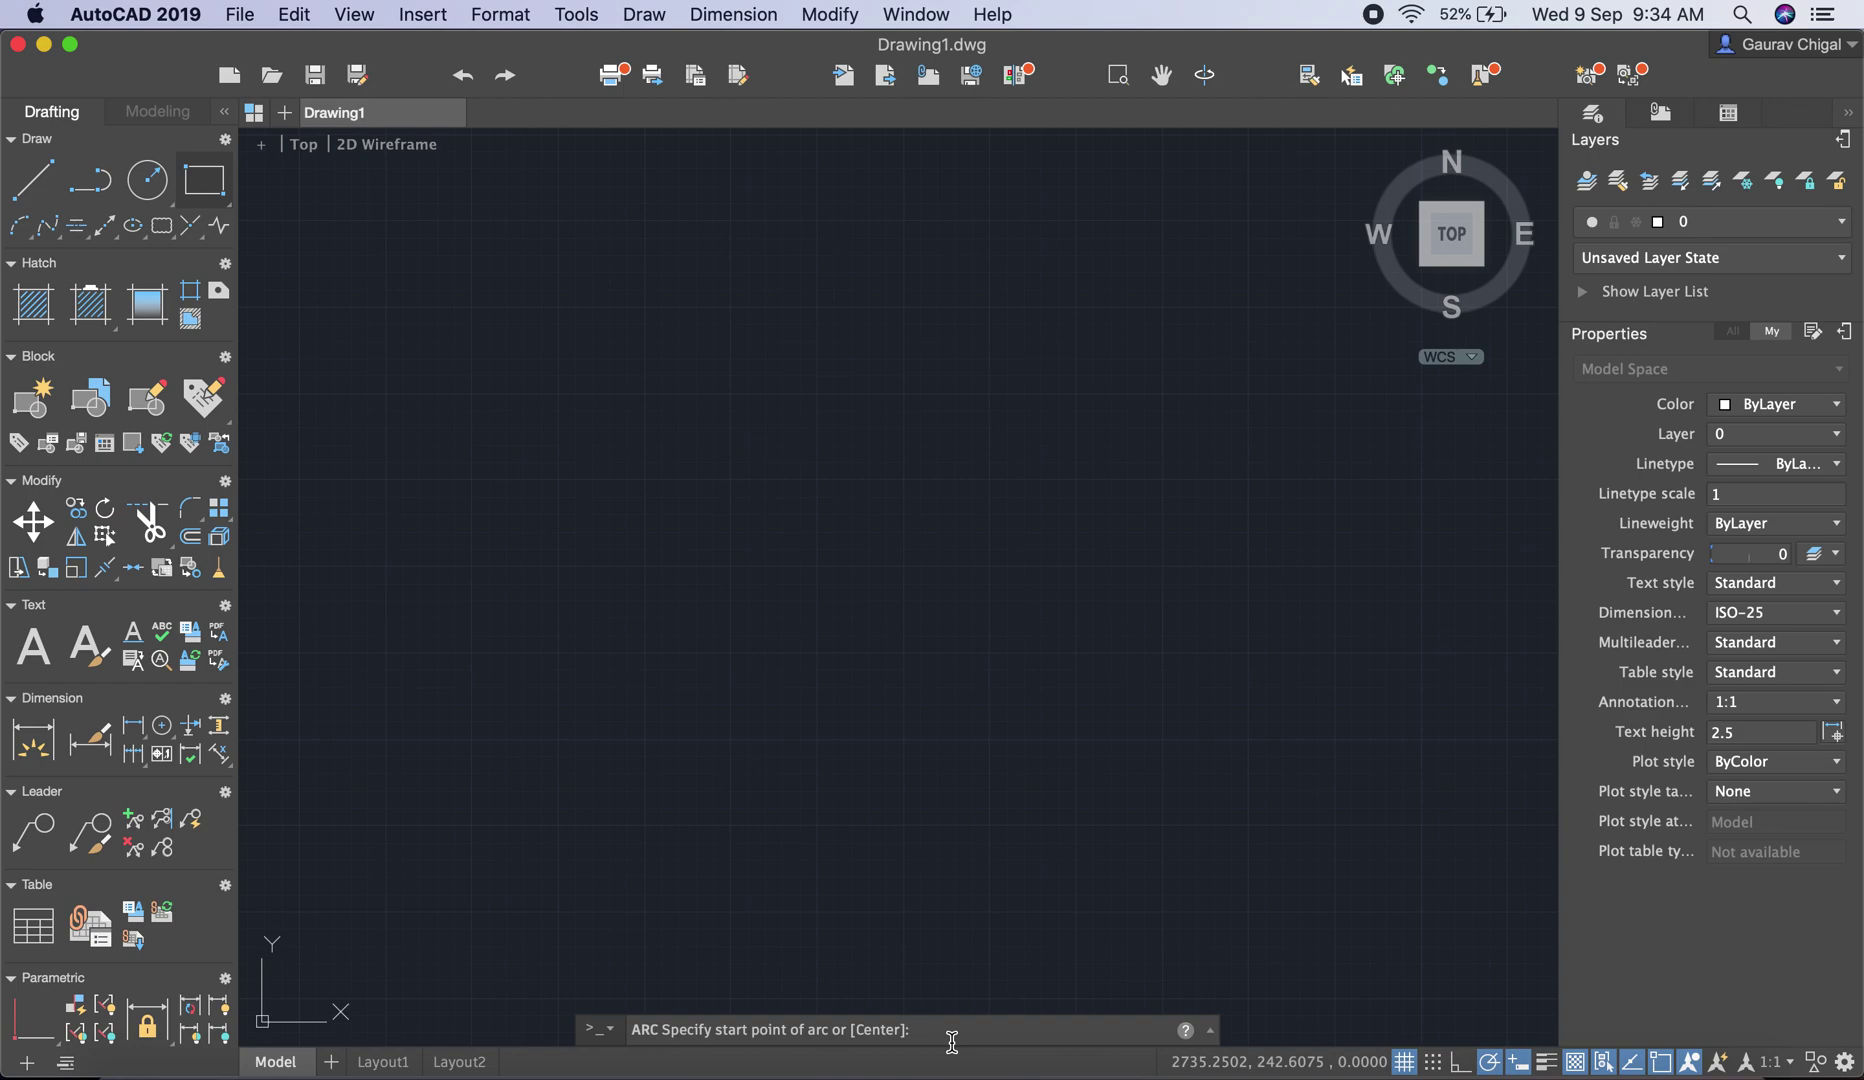
pyautogui.press('Escape')
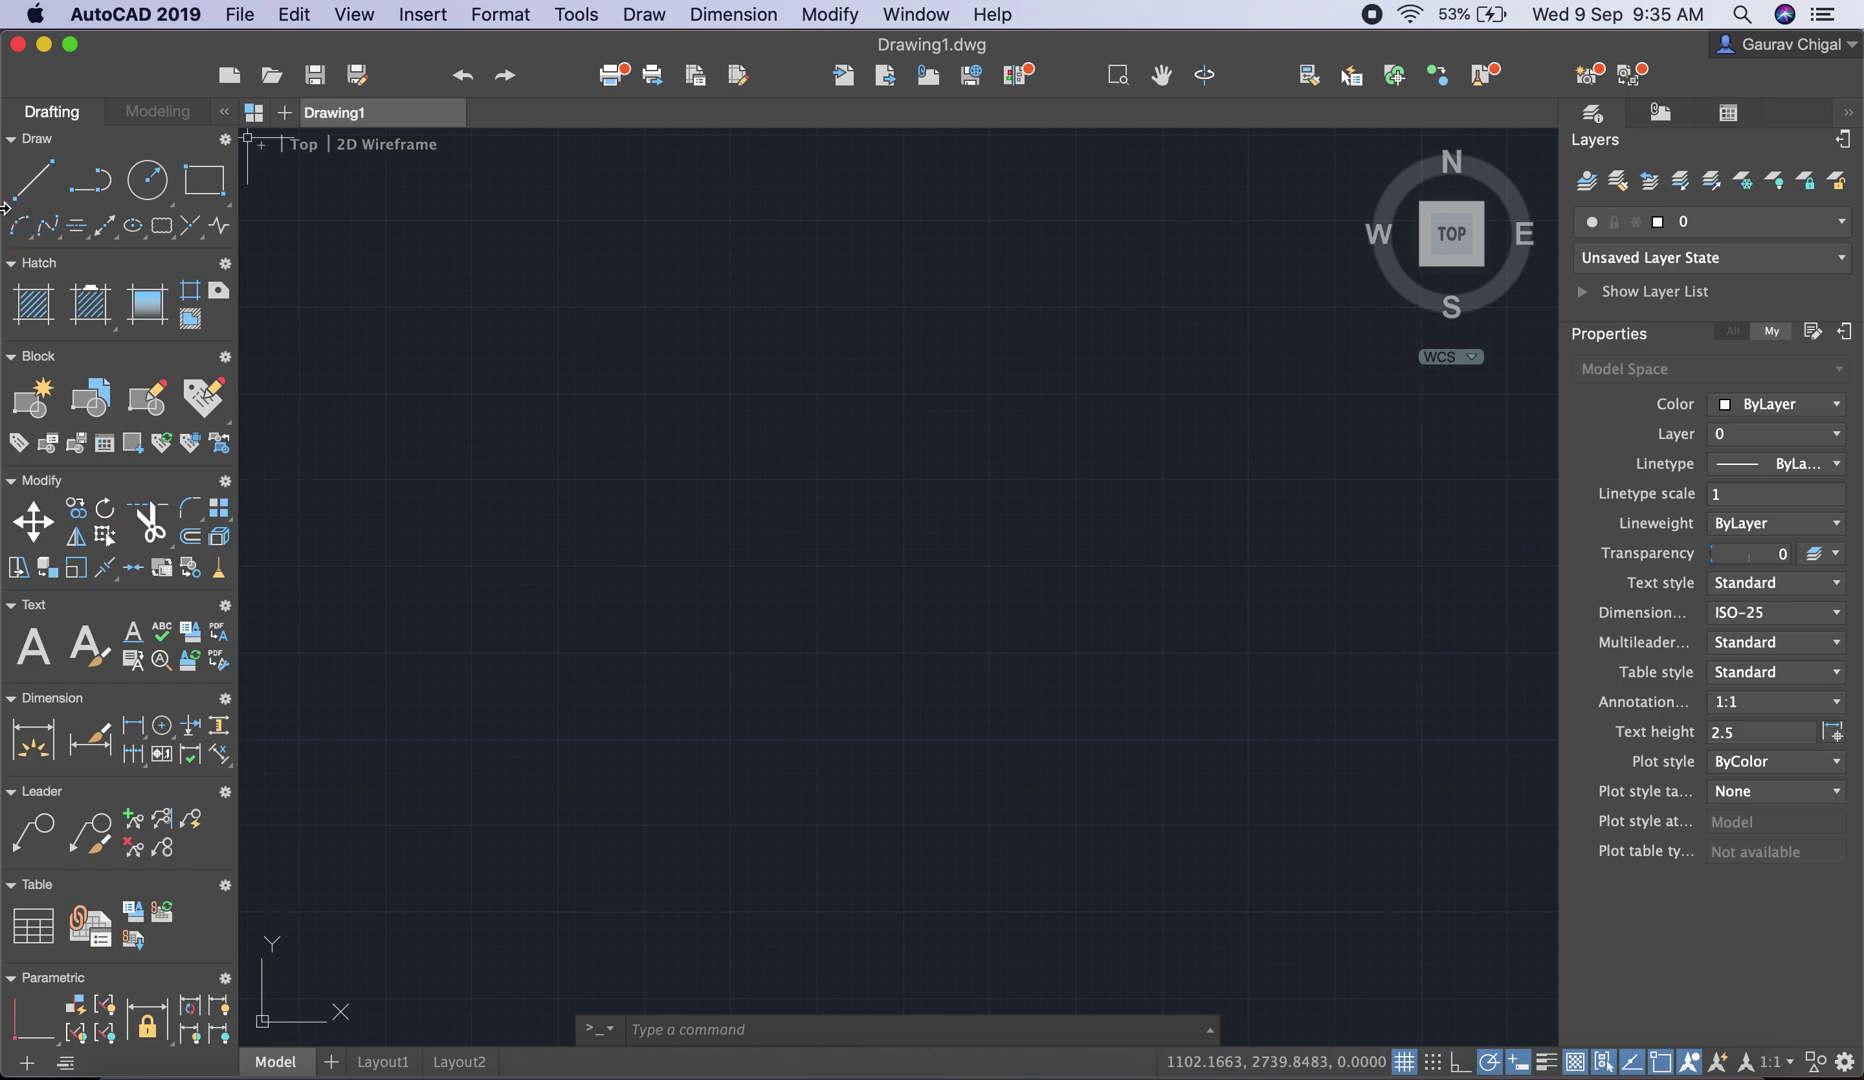
pyautogui.click(644, 14)
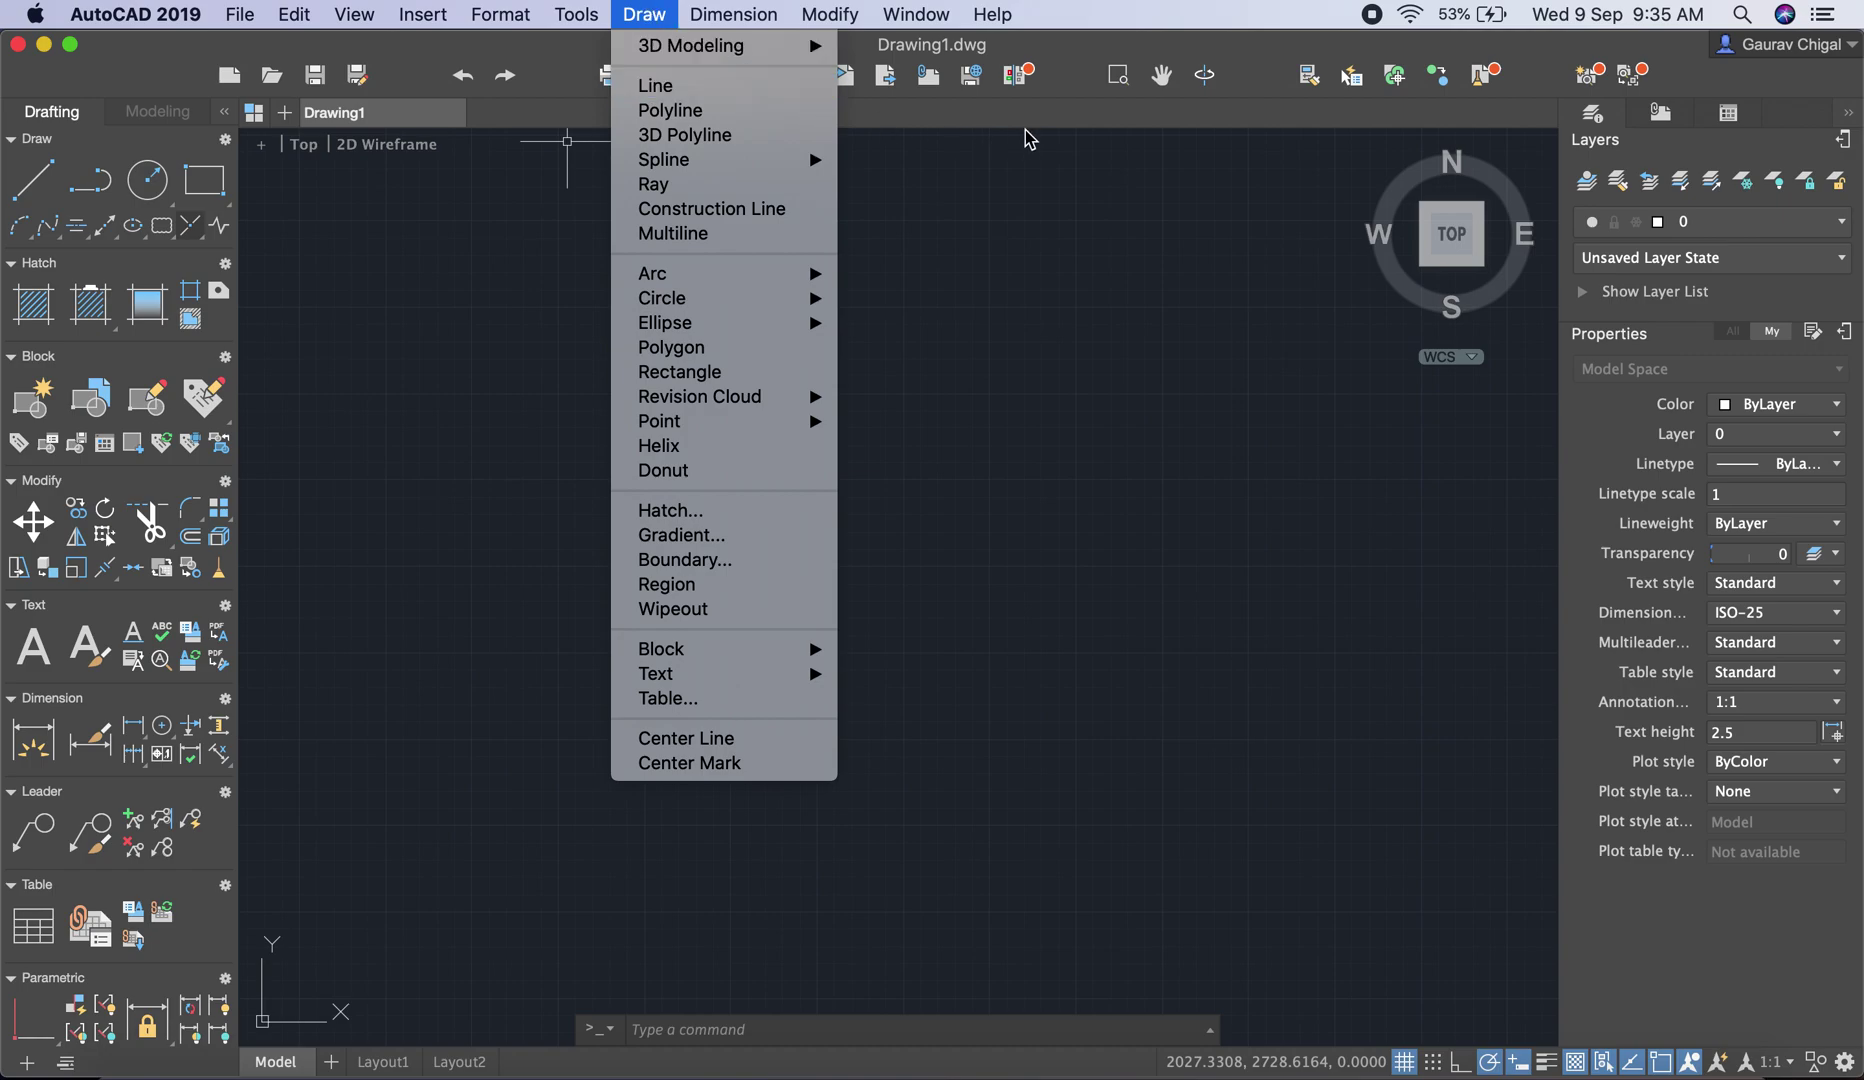
pyautogui.click(1087, 62)
# Draw a closed rectangle about 1620 by 1040 units from four connected lines
pyautogui.click(33, 180)
pyautogui.click(601, 365)
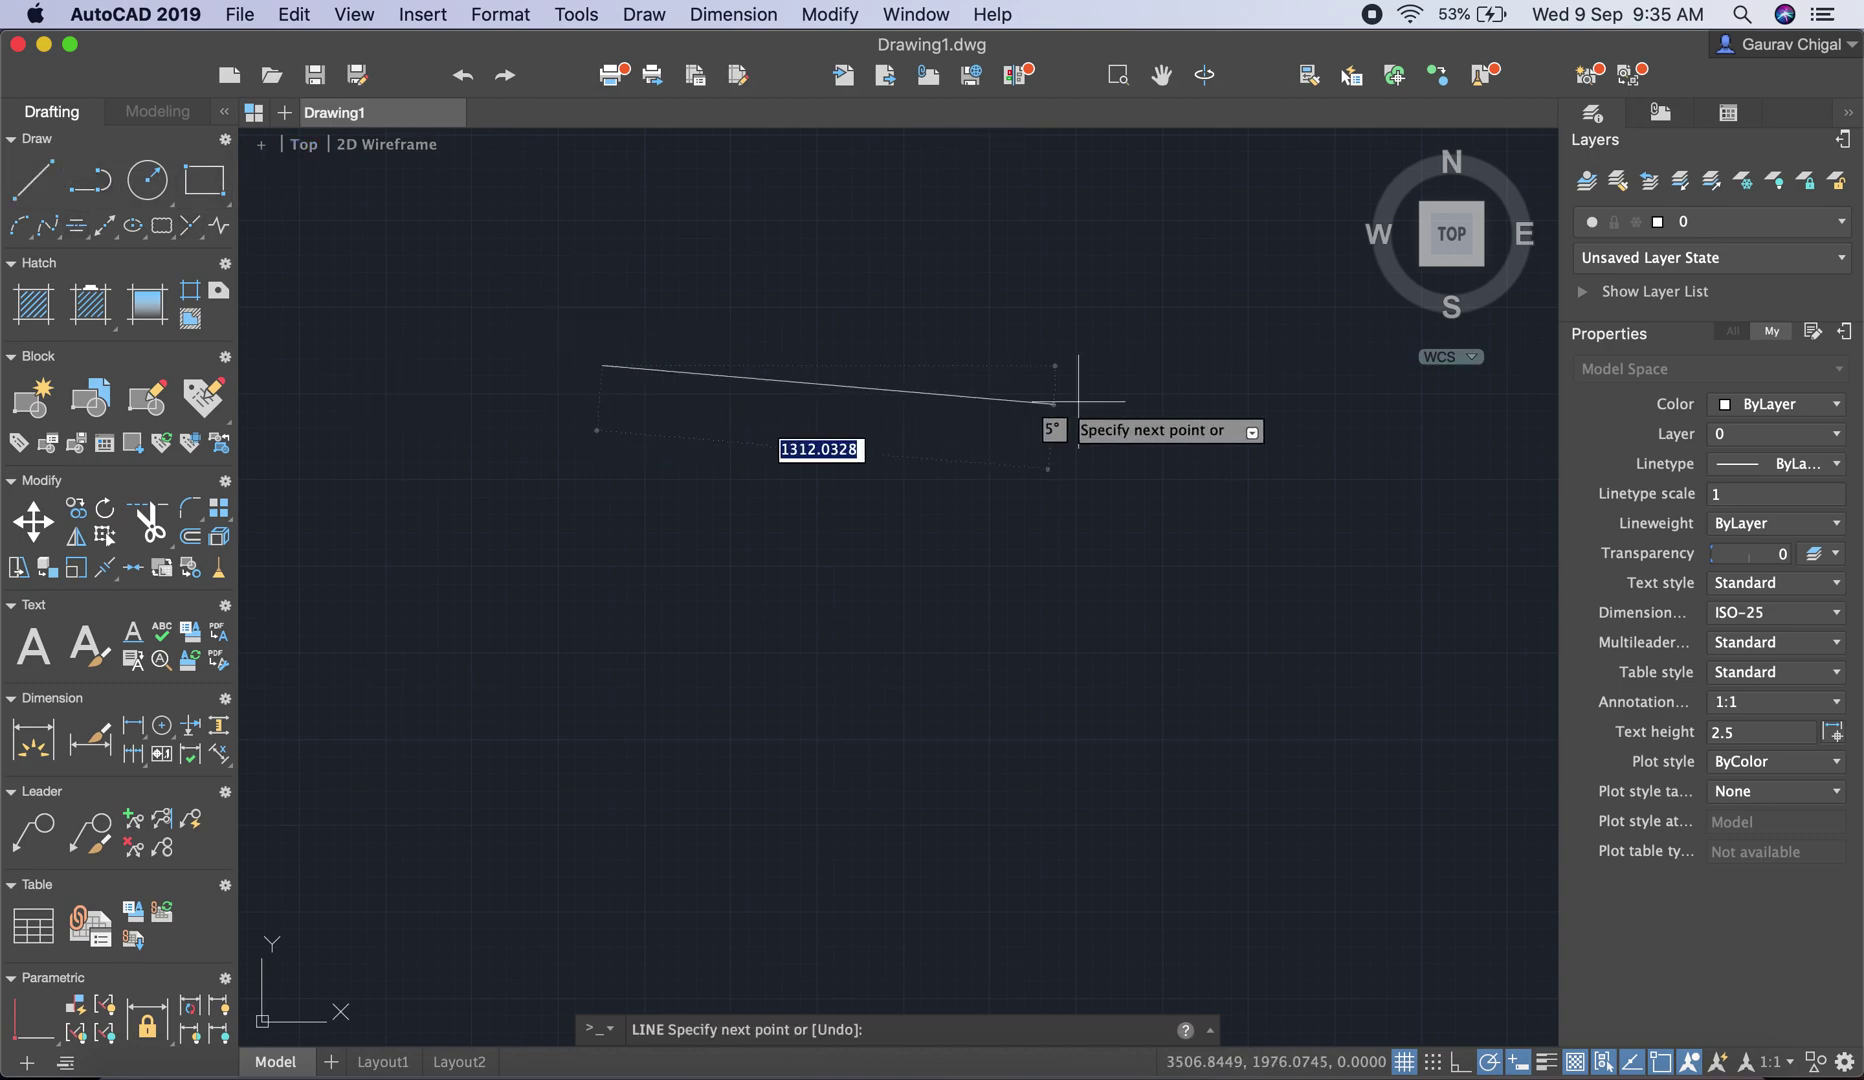
pyautogui.click(1162, 365)
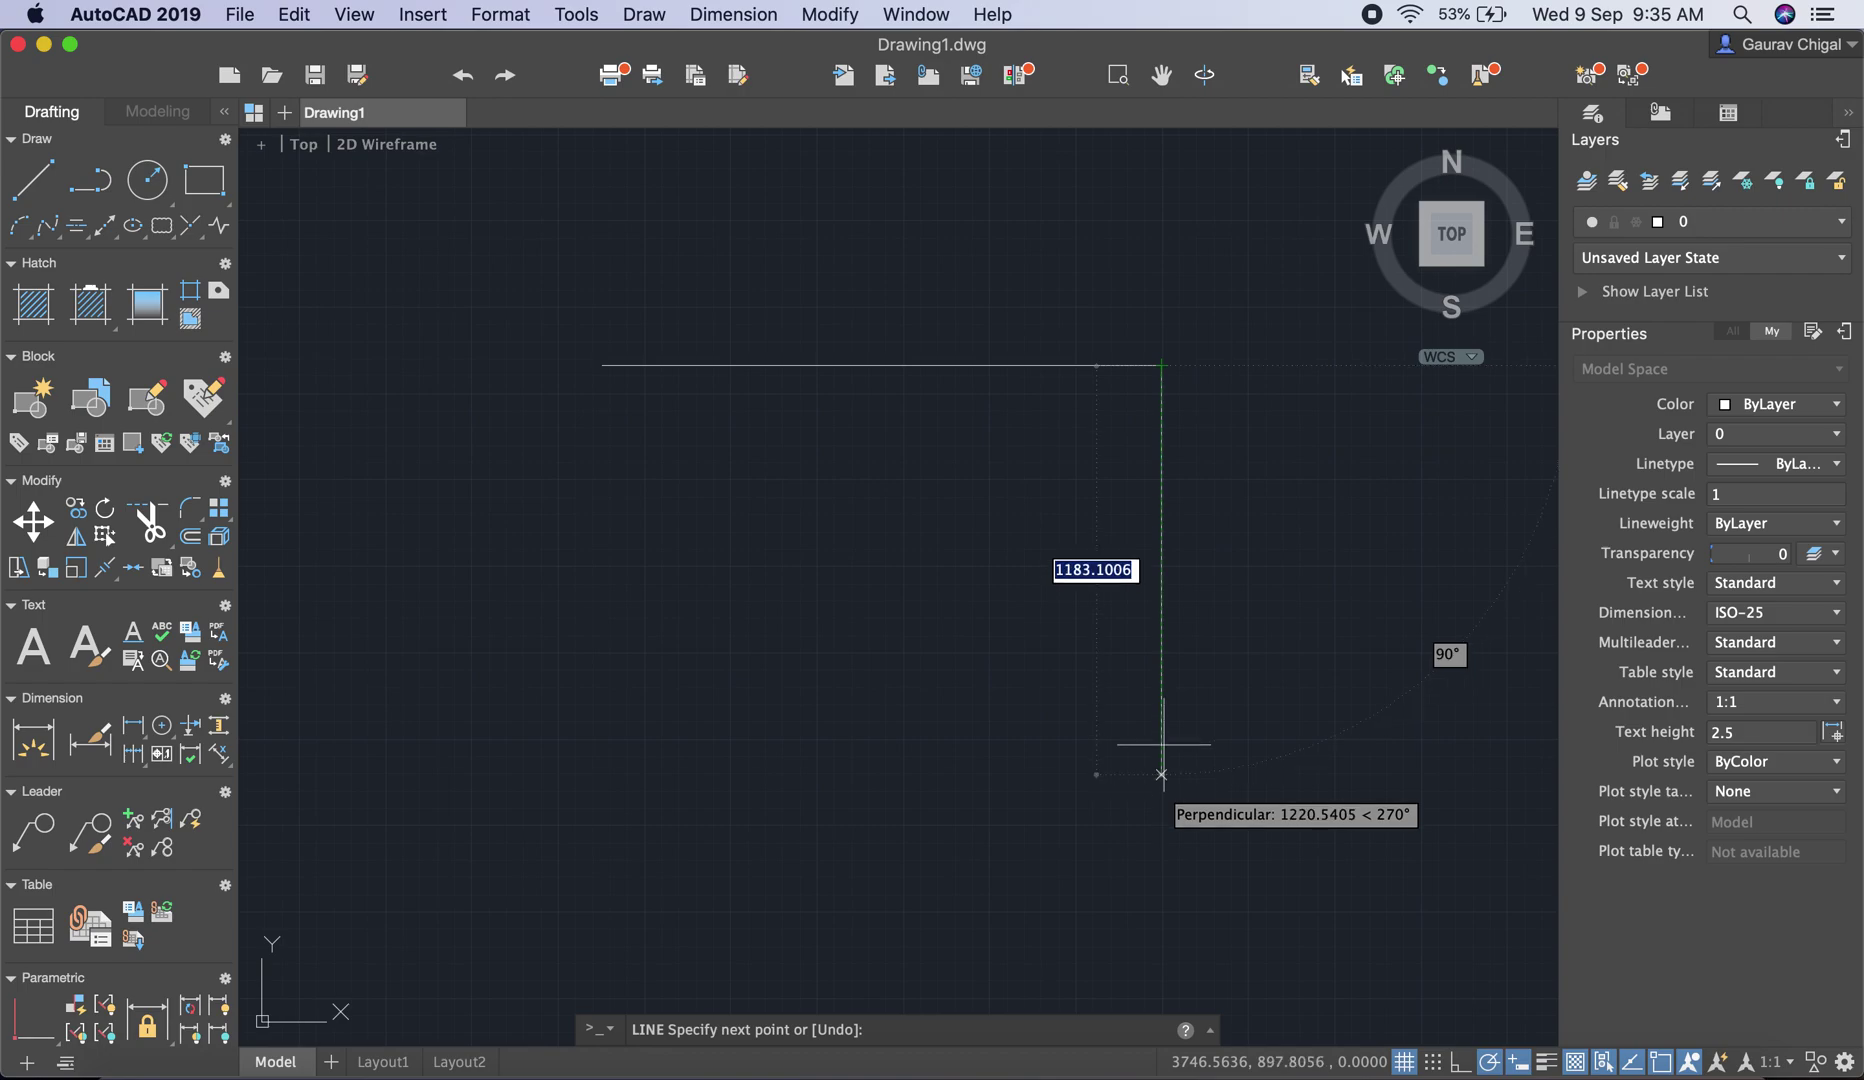
pyautogui.click(1161, 725)
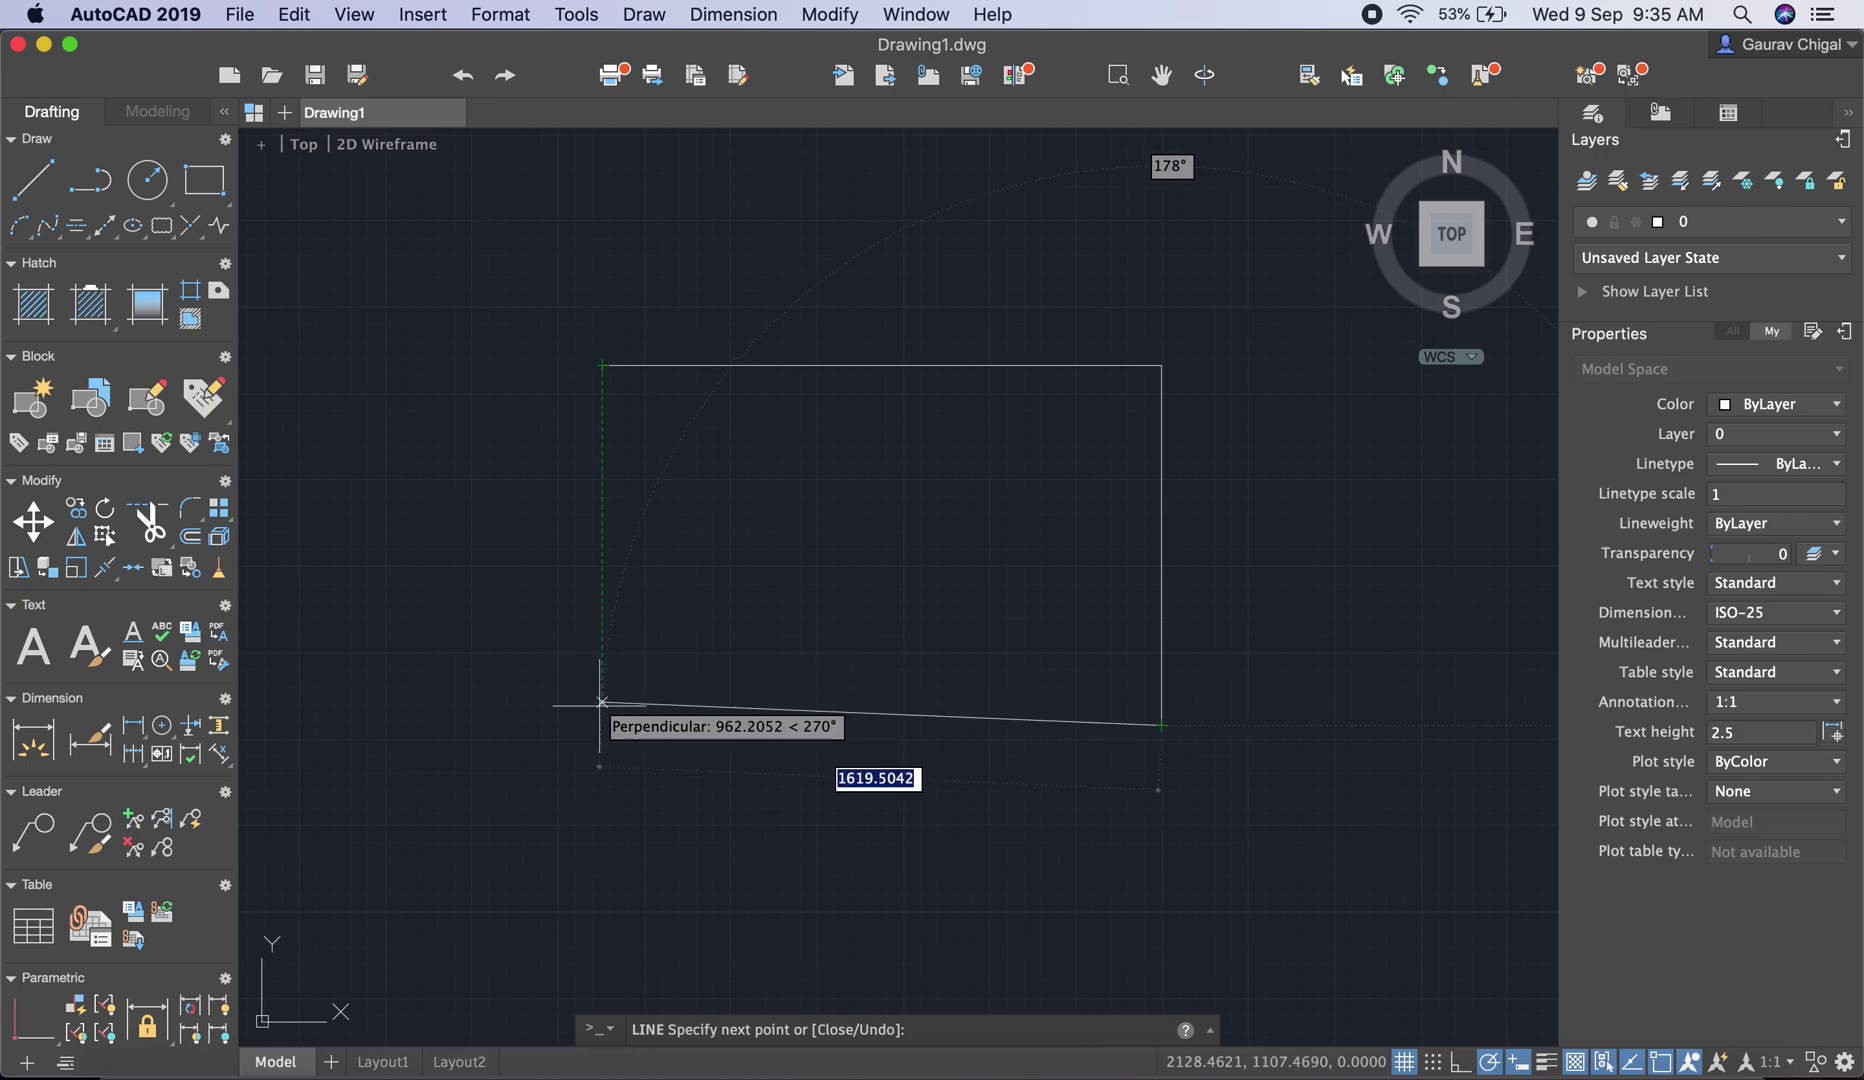
pyautogui.click(601, 724)
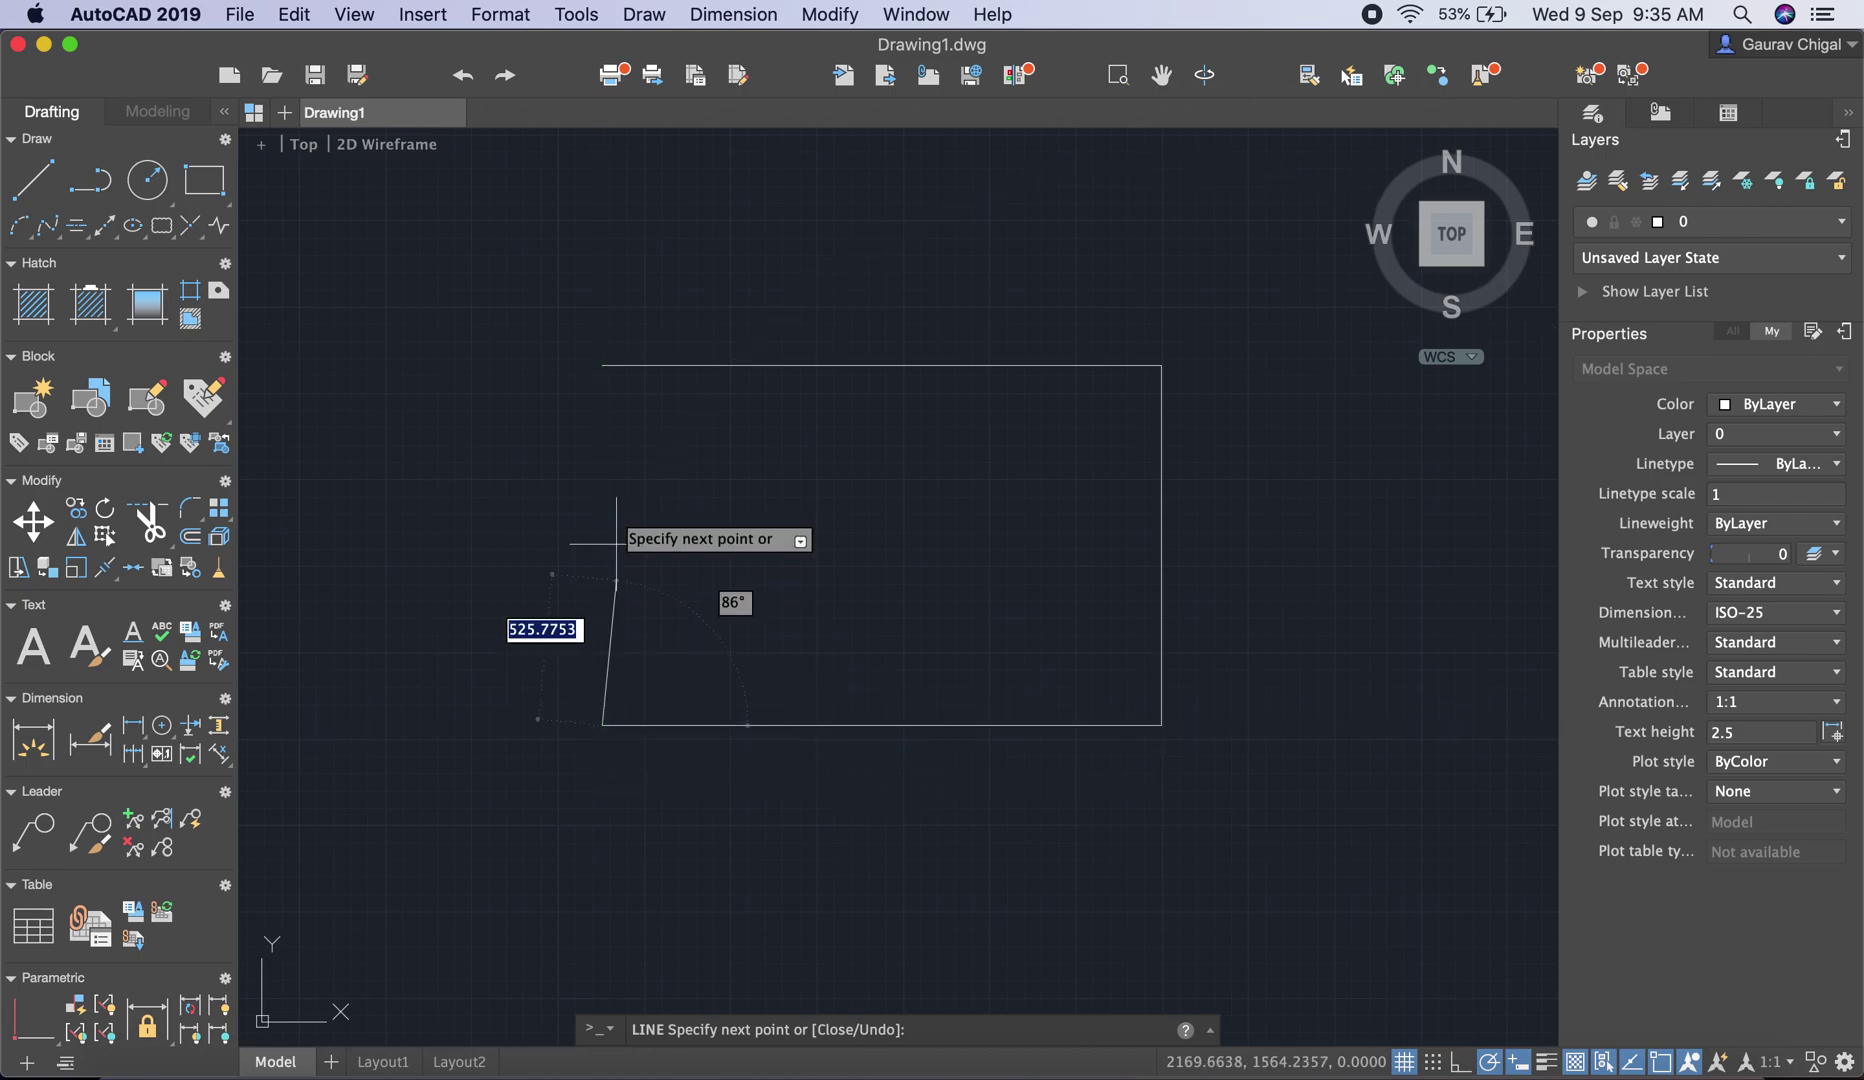
pyautogui.click(601, 365)
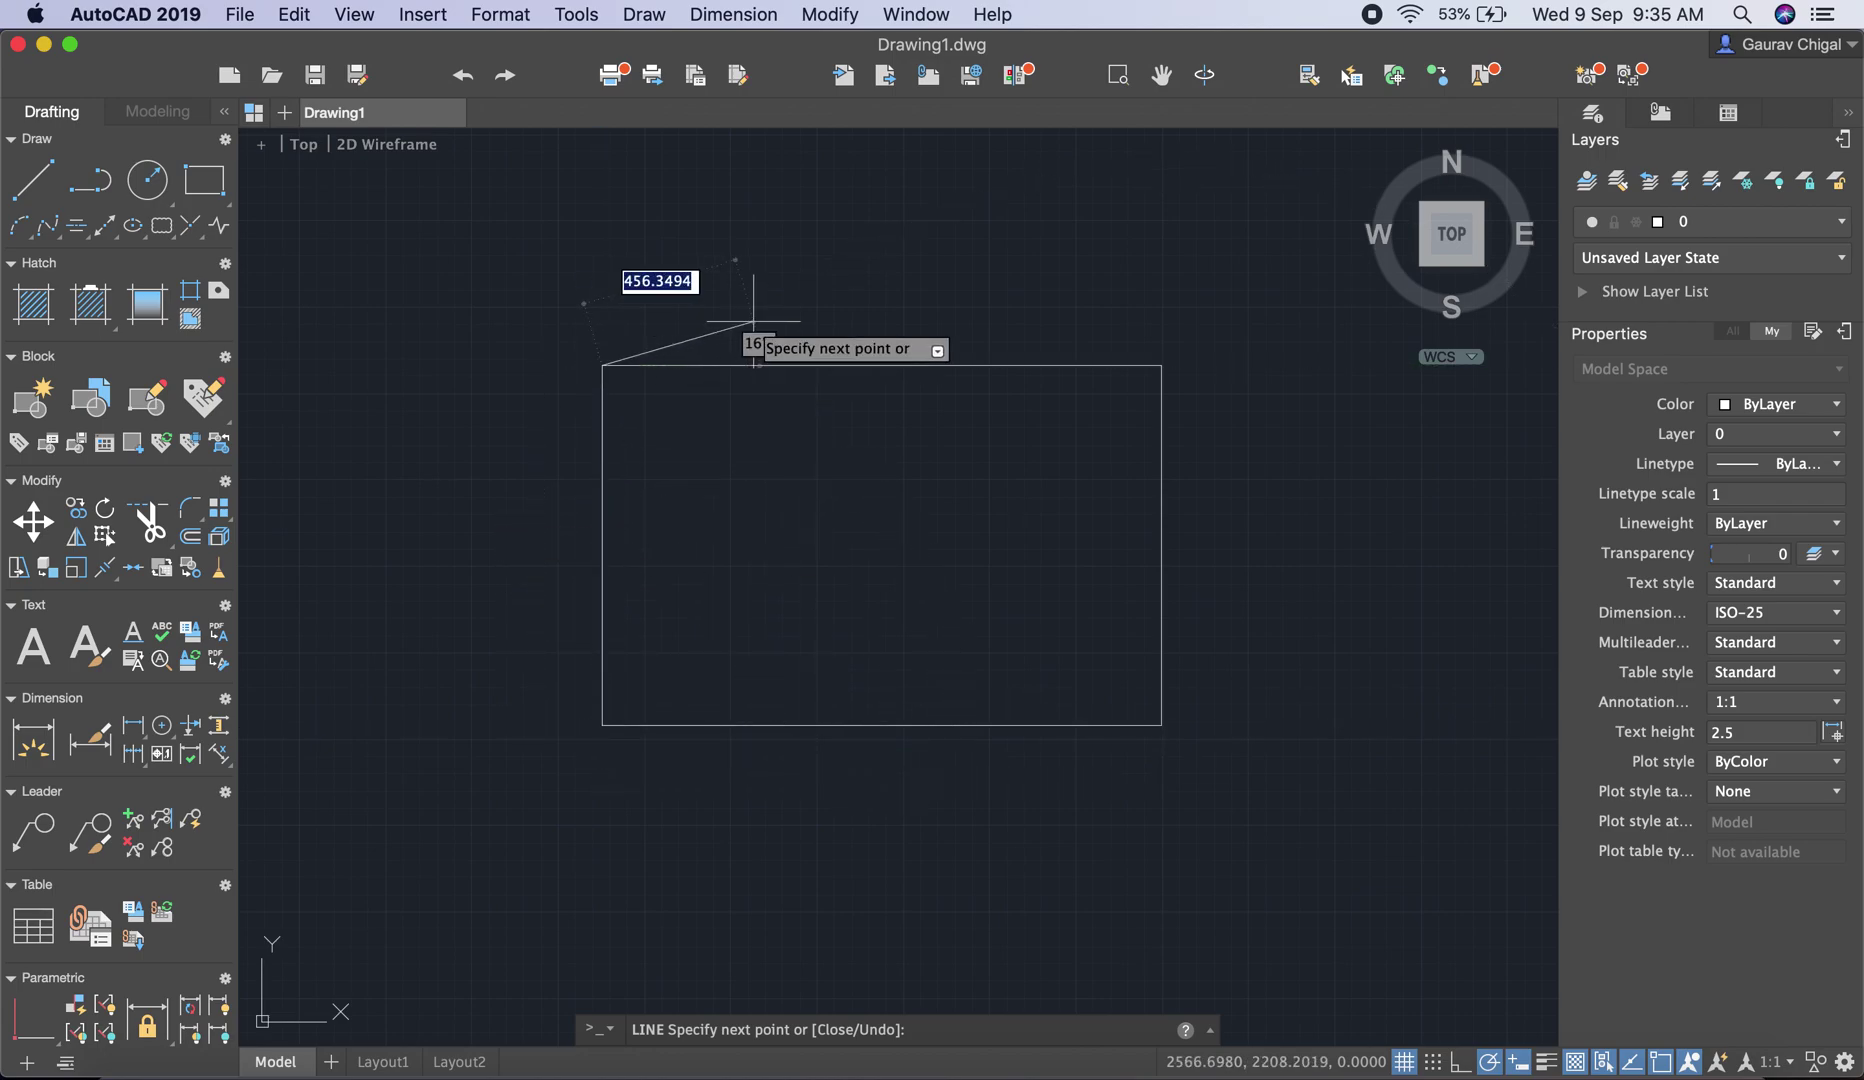
pyautogui.press('Escape')
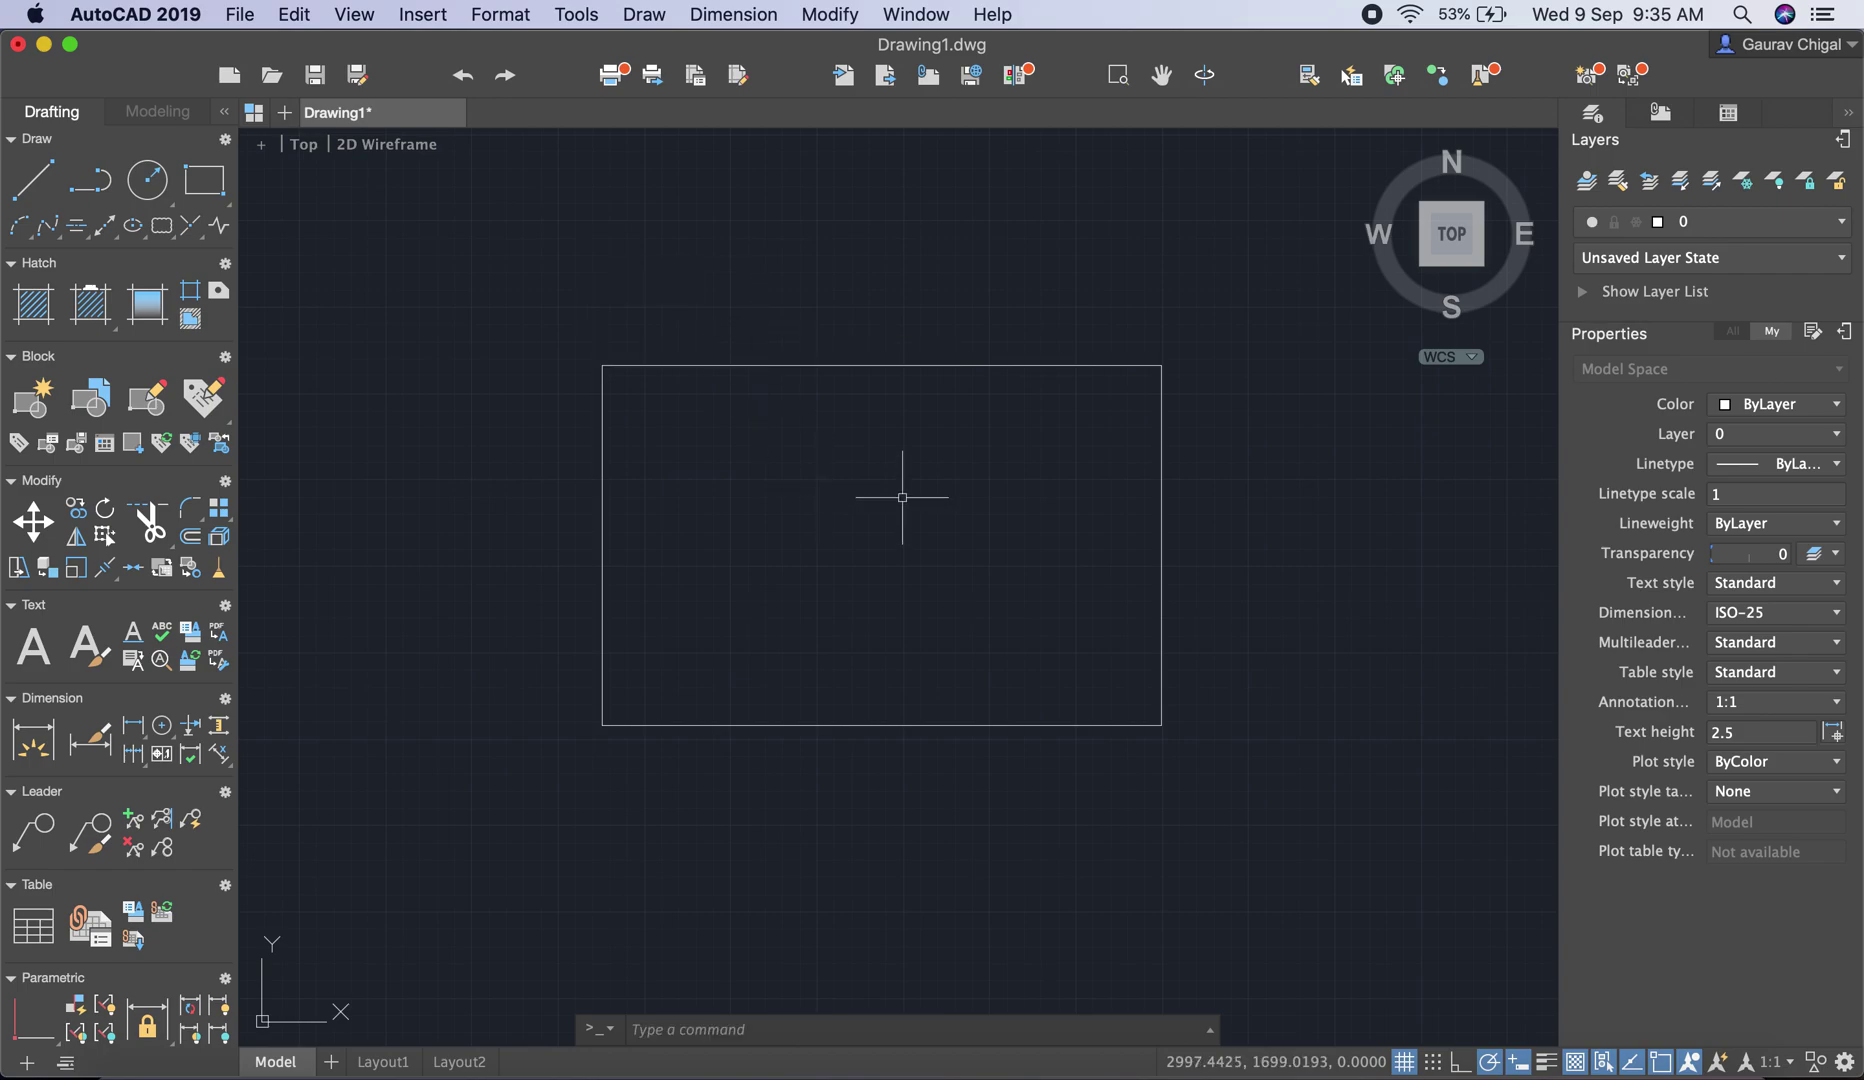
# Draw a 3 Points arc from the rectangle's lower-left corner through its upper-left corner to its lower-right corner
pyautogui.moveTo(870, 545); pyautogui.dragTo(845, 566, button='middle')
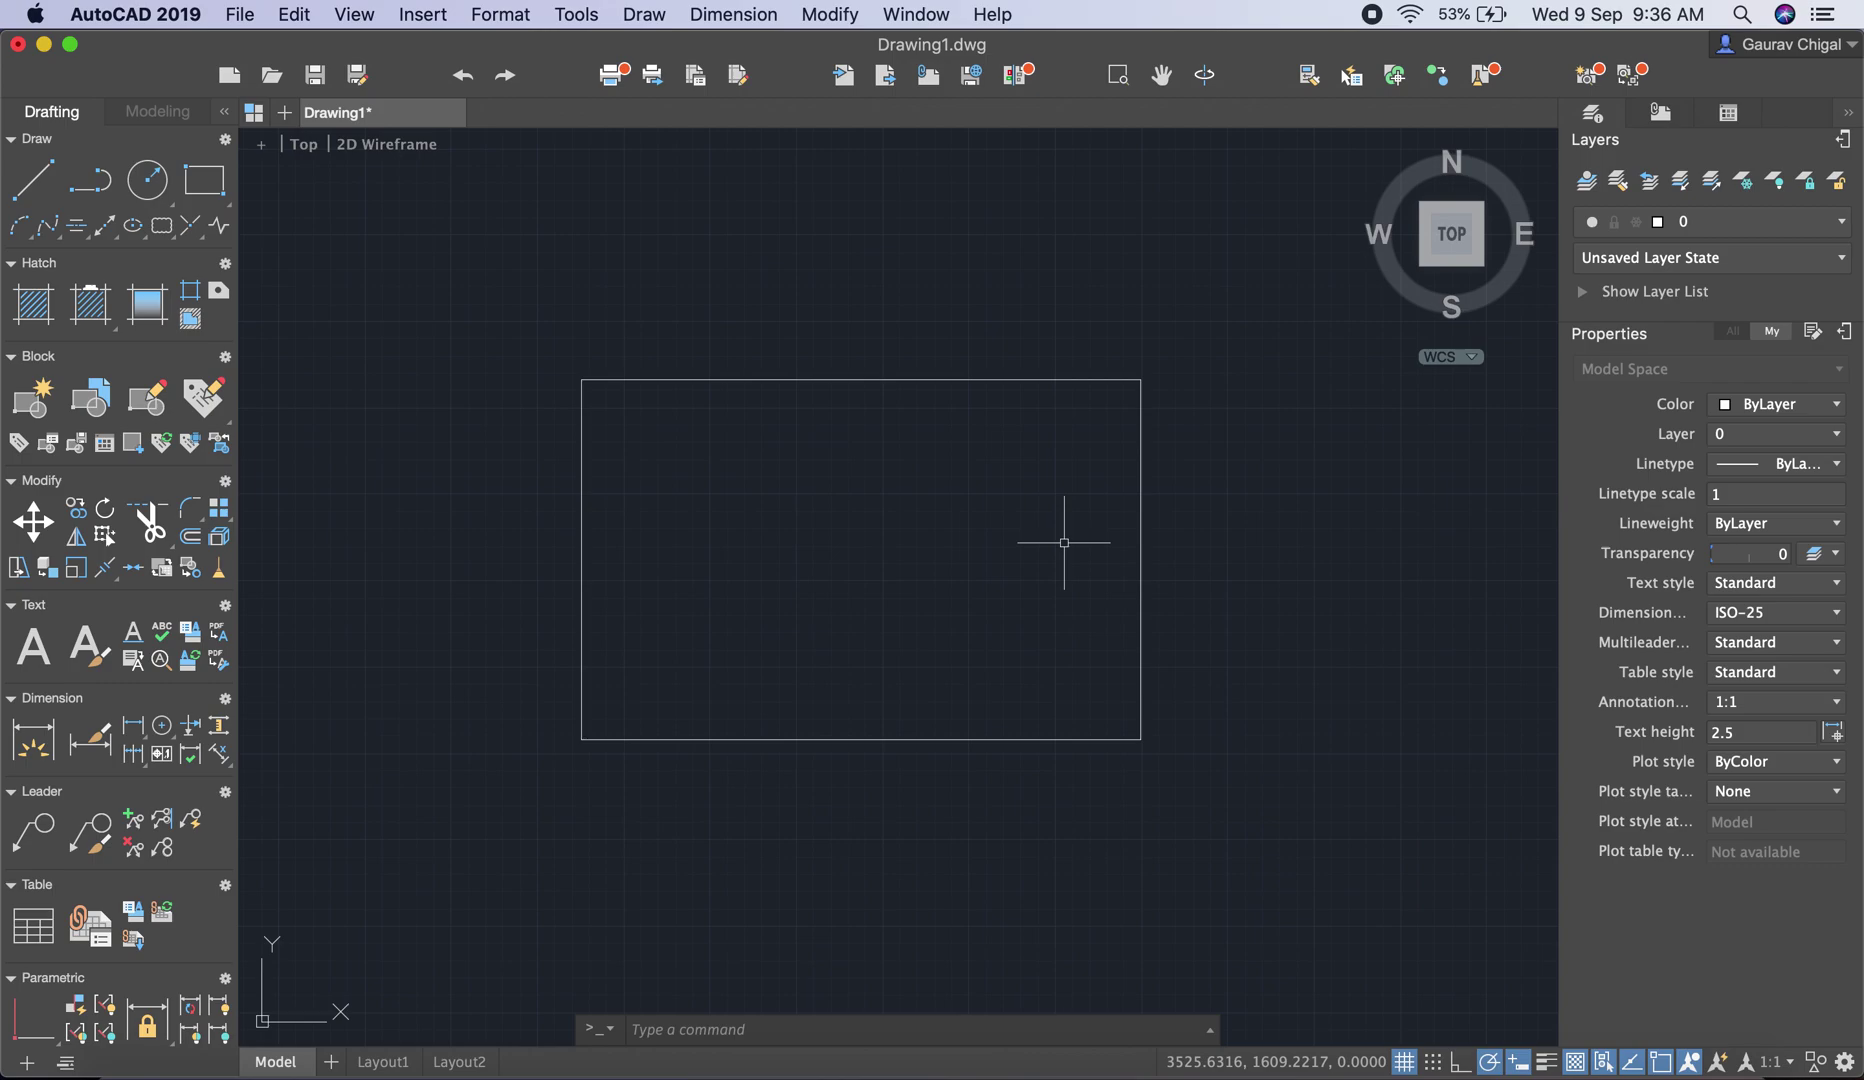
pyautogui.click(633, 18)
pyautogui.moveTo(658, 280)
pyautogui.click(924, 282)
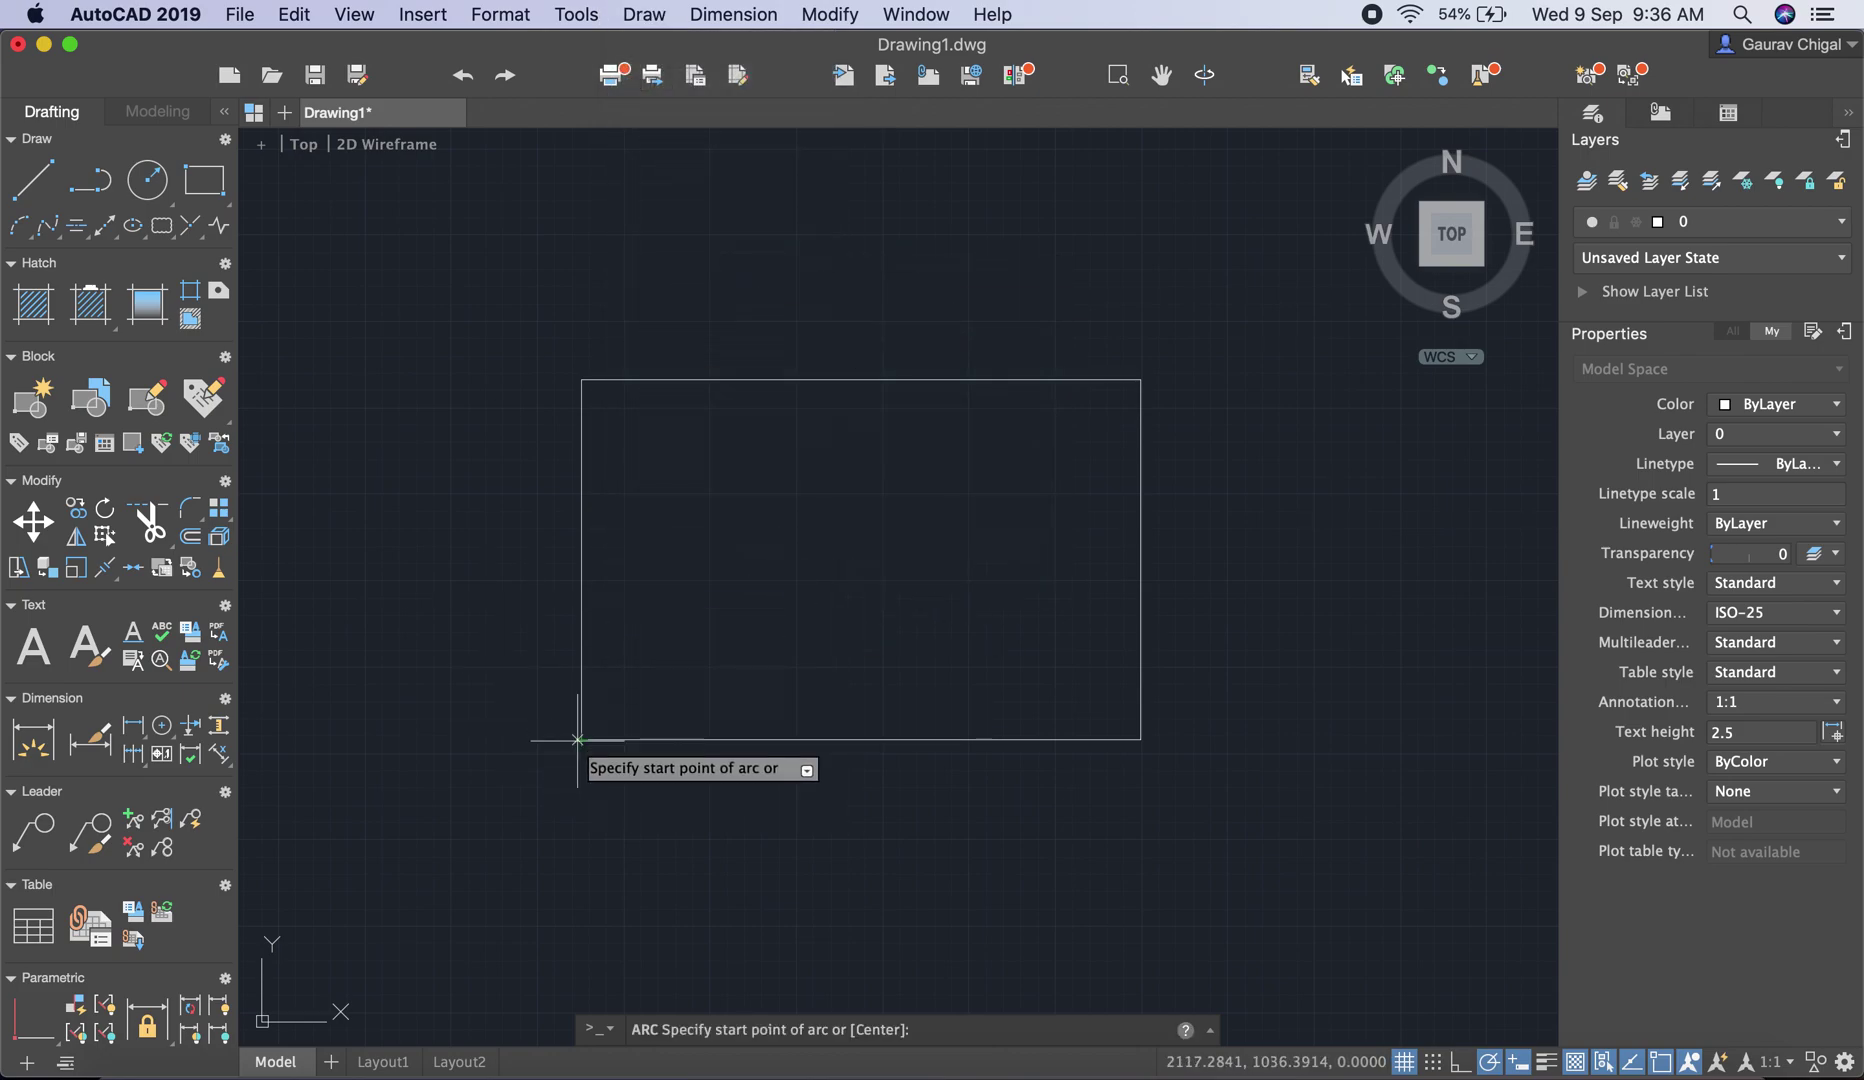
pyautogui.click(580, 740)
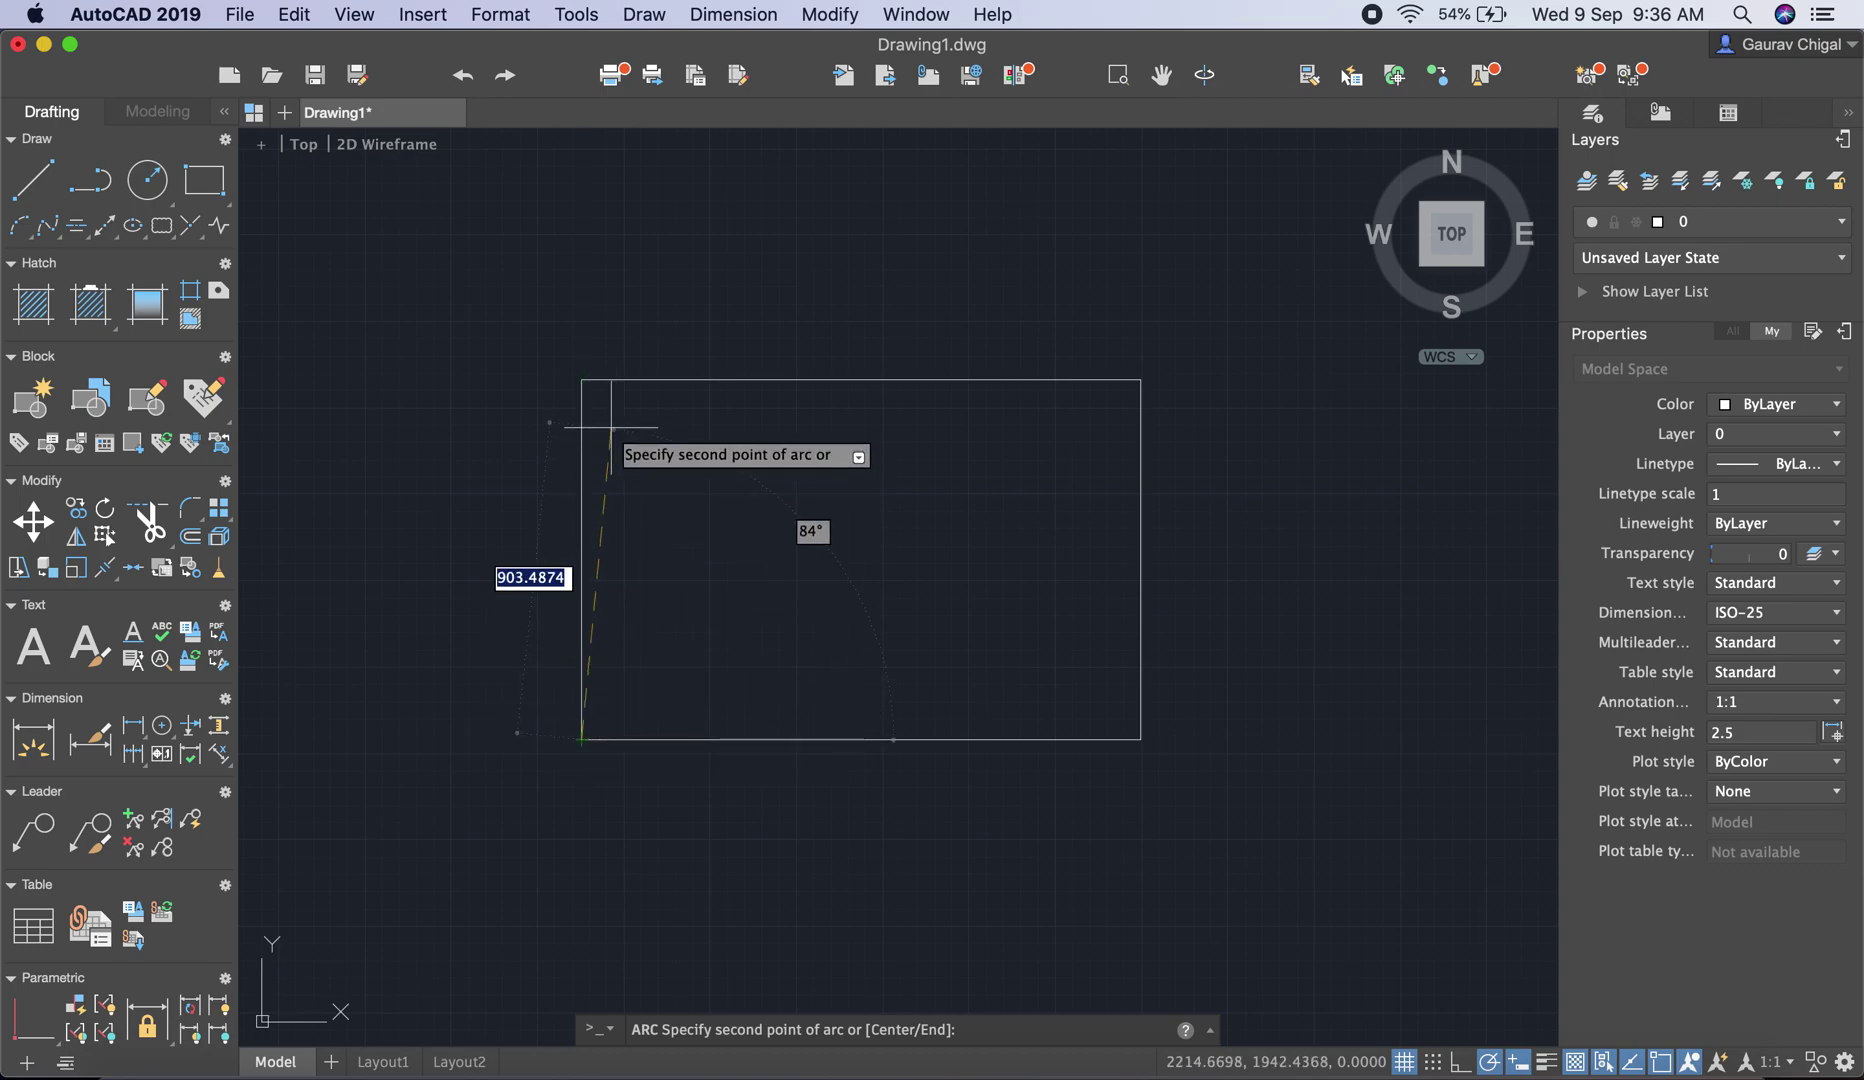
pyautogui.click(581, 380)
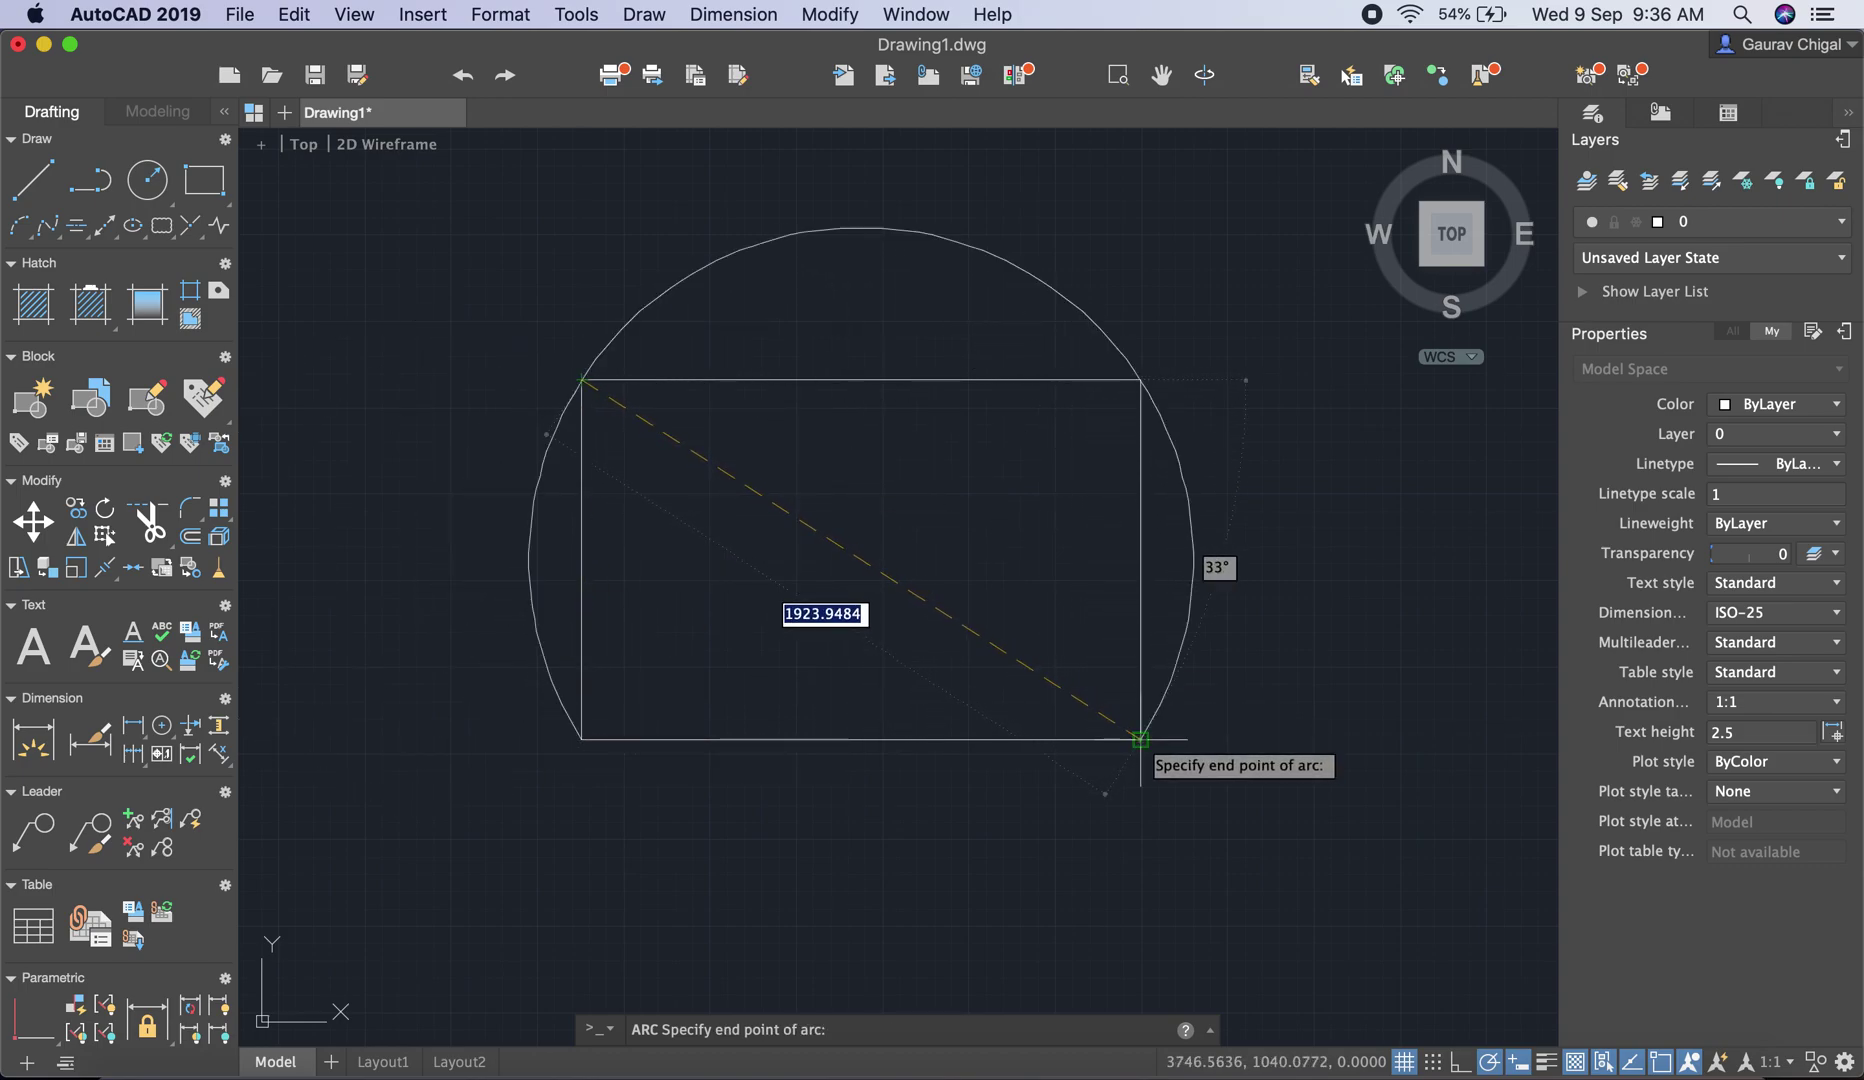
pyautogui.click(1140, 740)
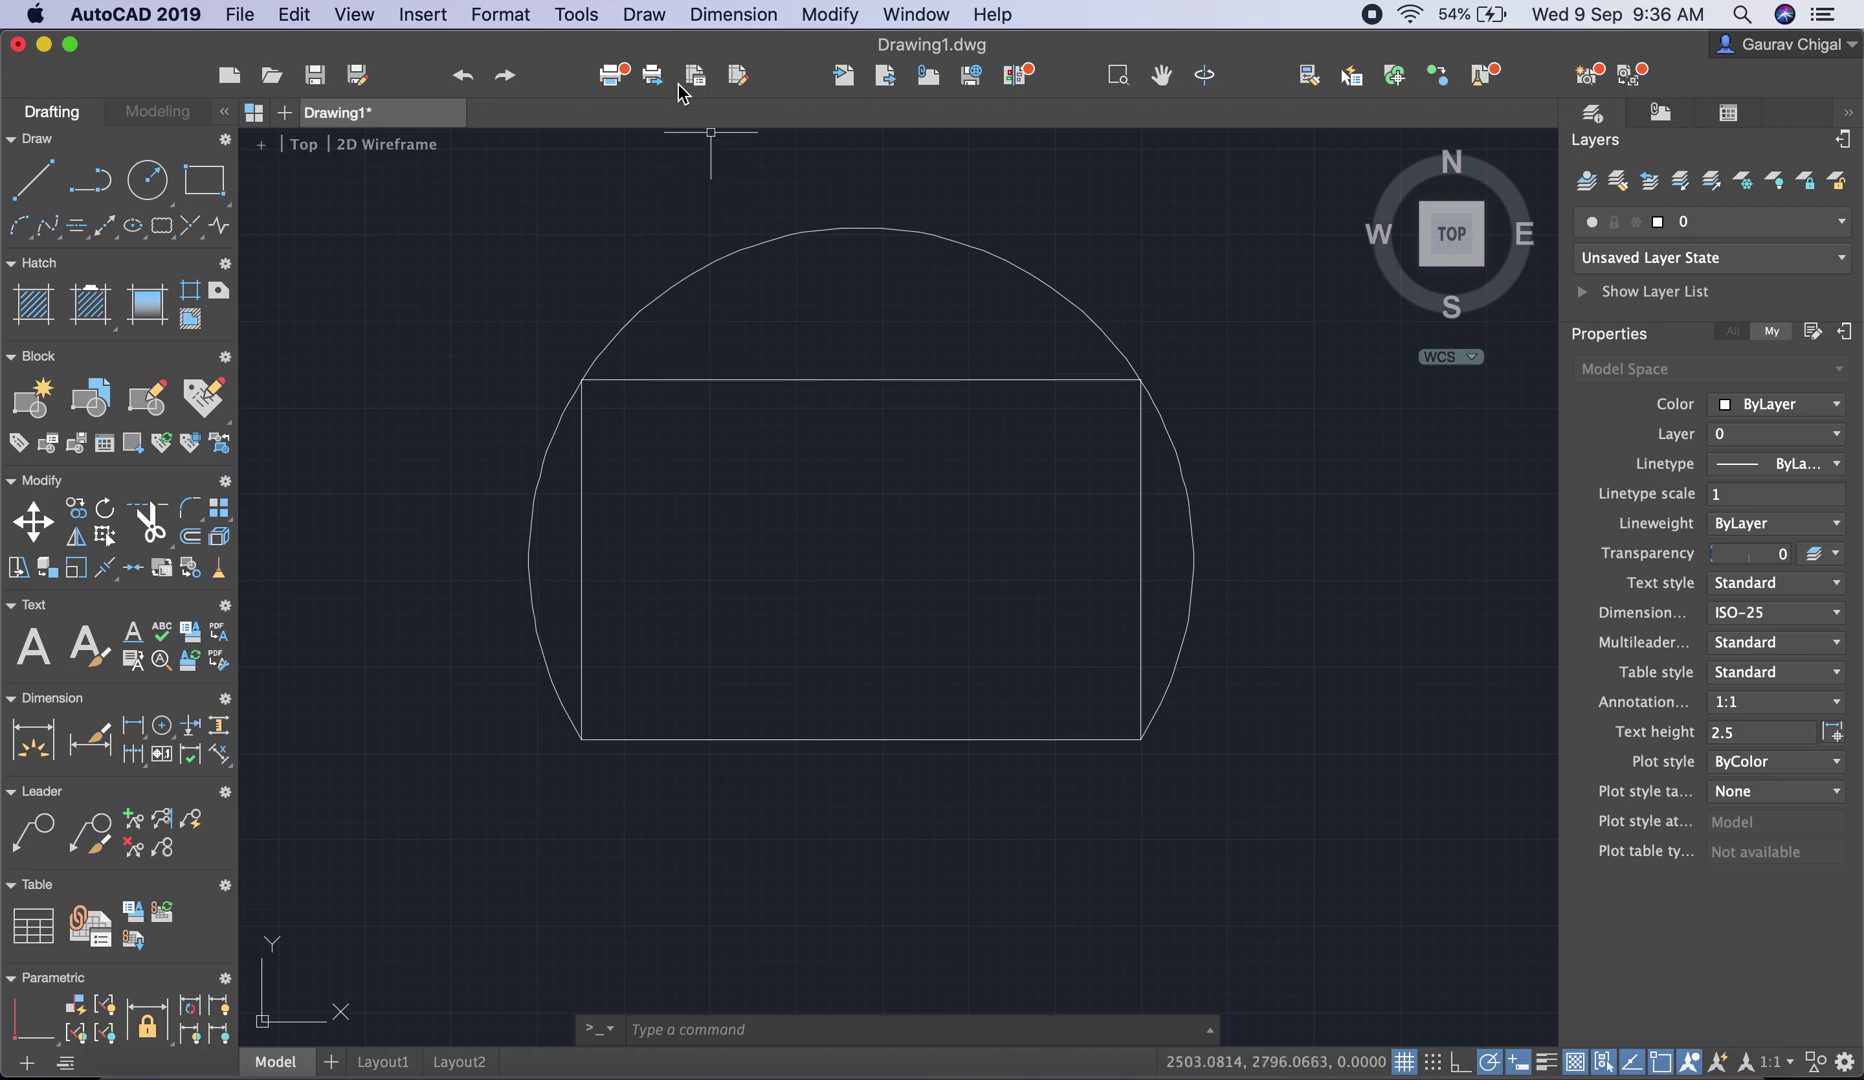
# Draw a freestanding 3 Points arc in the empty space to the right of the rectangle and delete it
pyautogui.click(645, 14)
pyautogui.moveTo(658, 273)
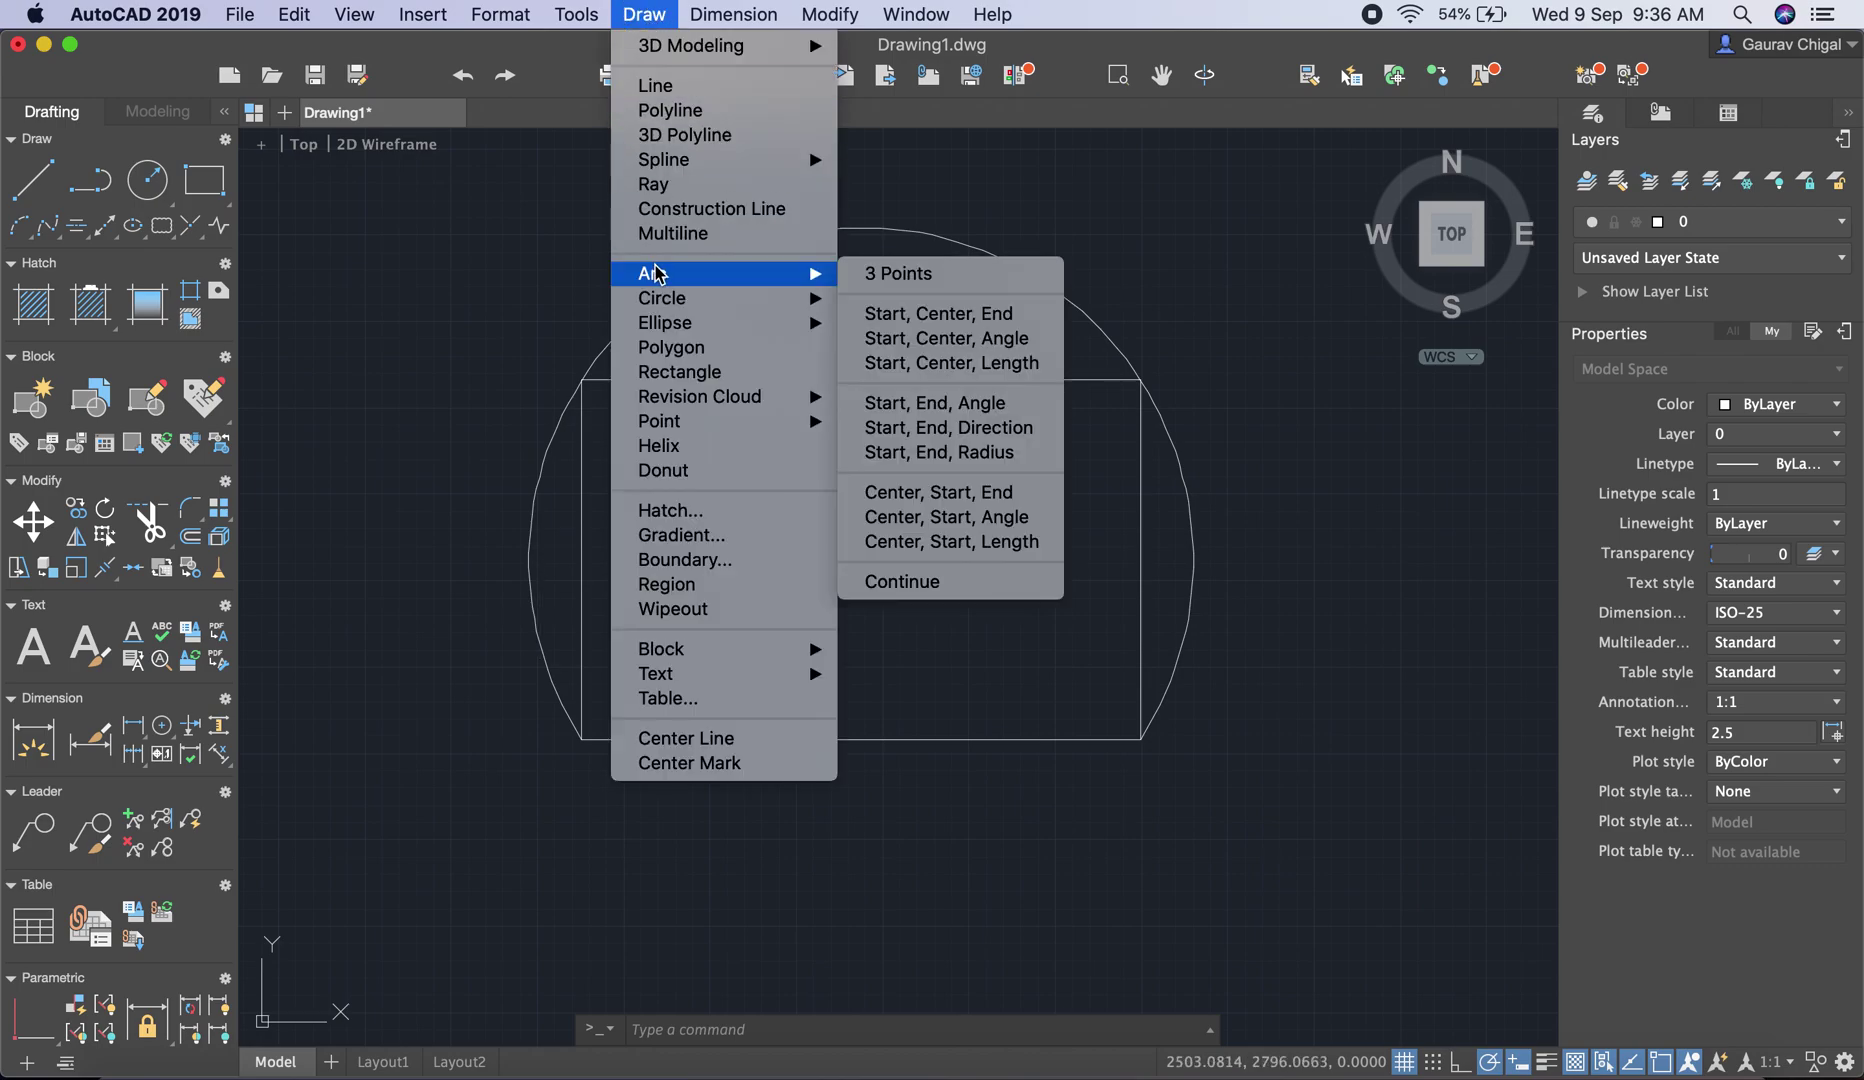
pyautogui.click(958, 285)
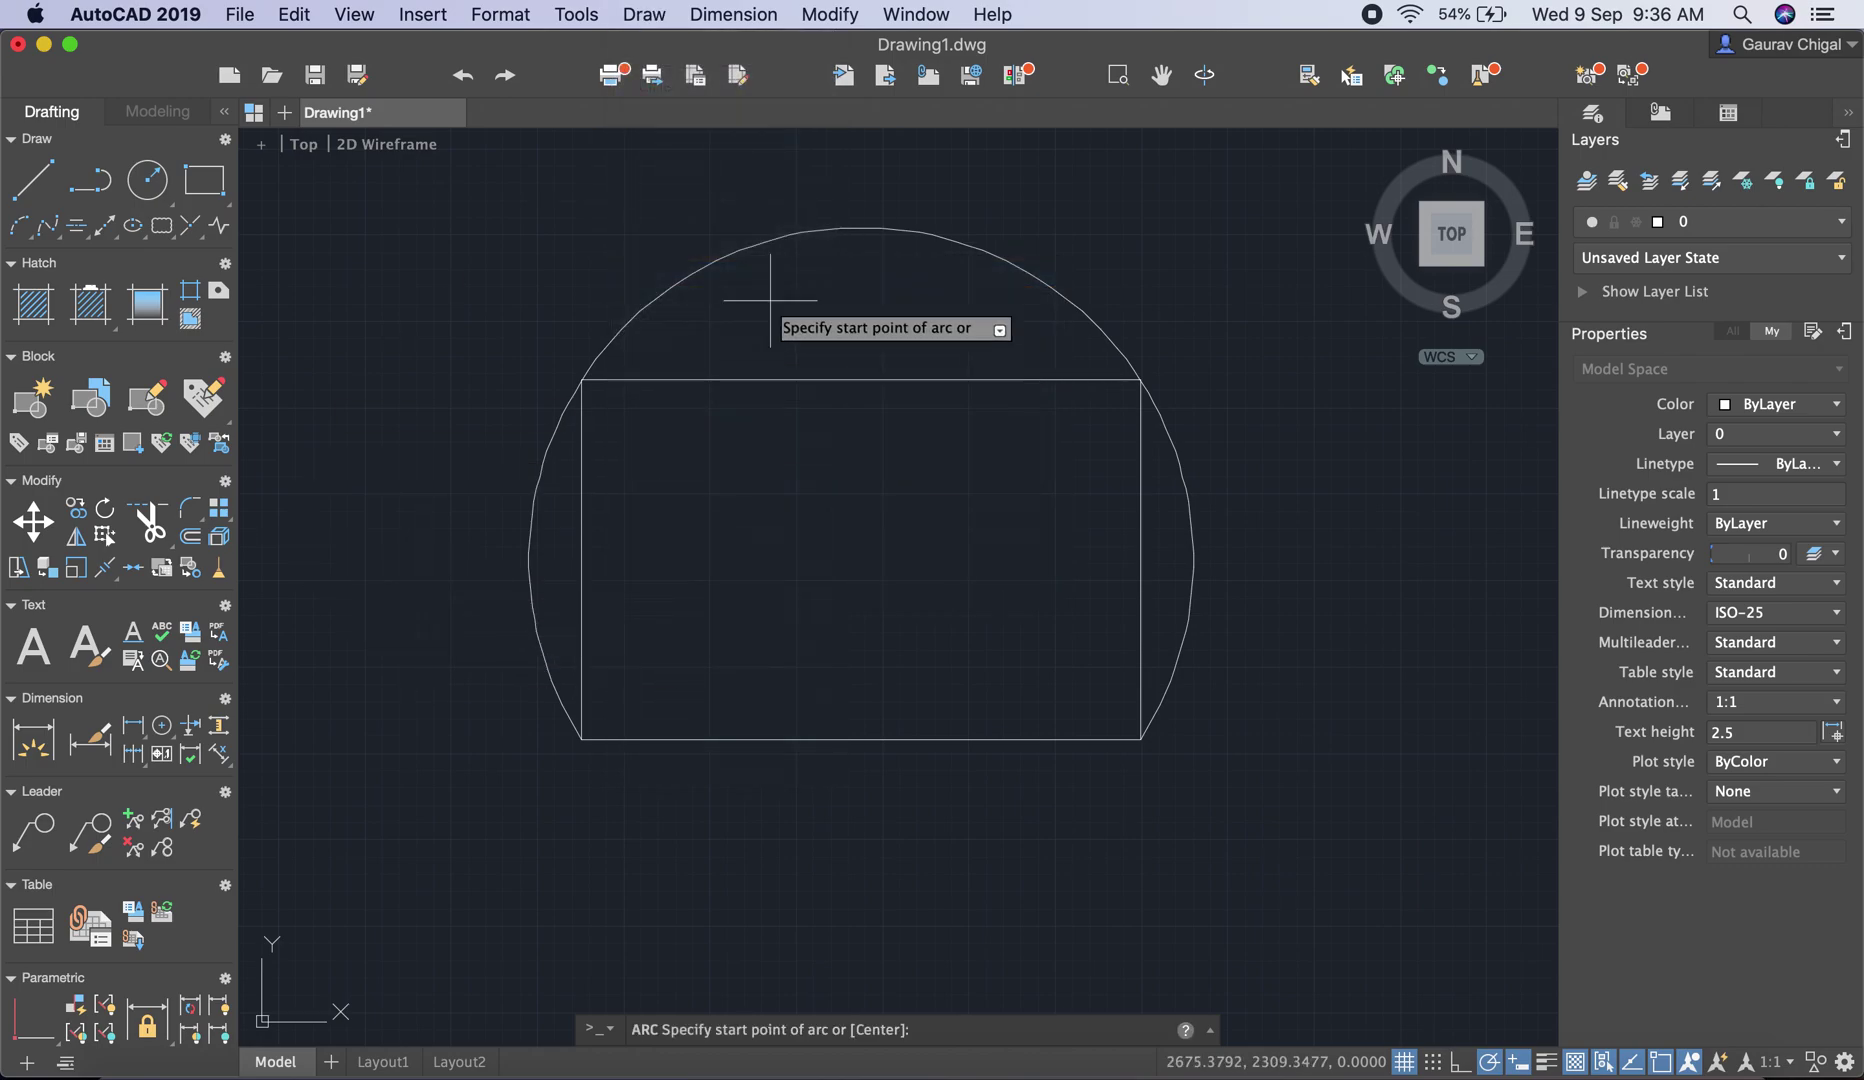
pyautogui.scroll(5, 520, 714)
pyautogui.scroll(-10, 520, 699)
pyautogui.click(940, 603)
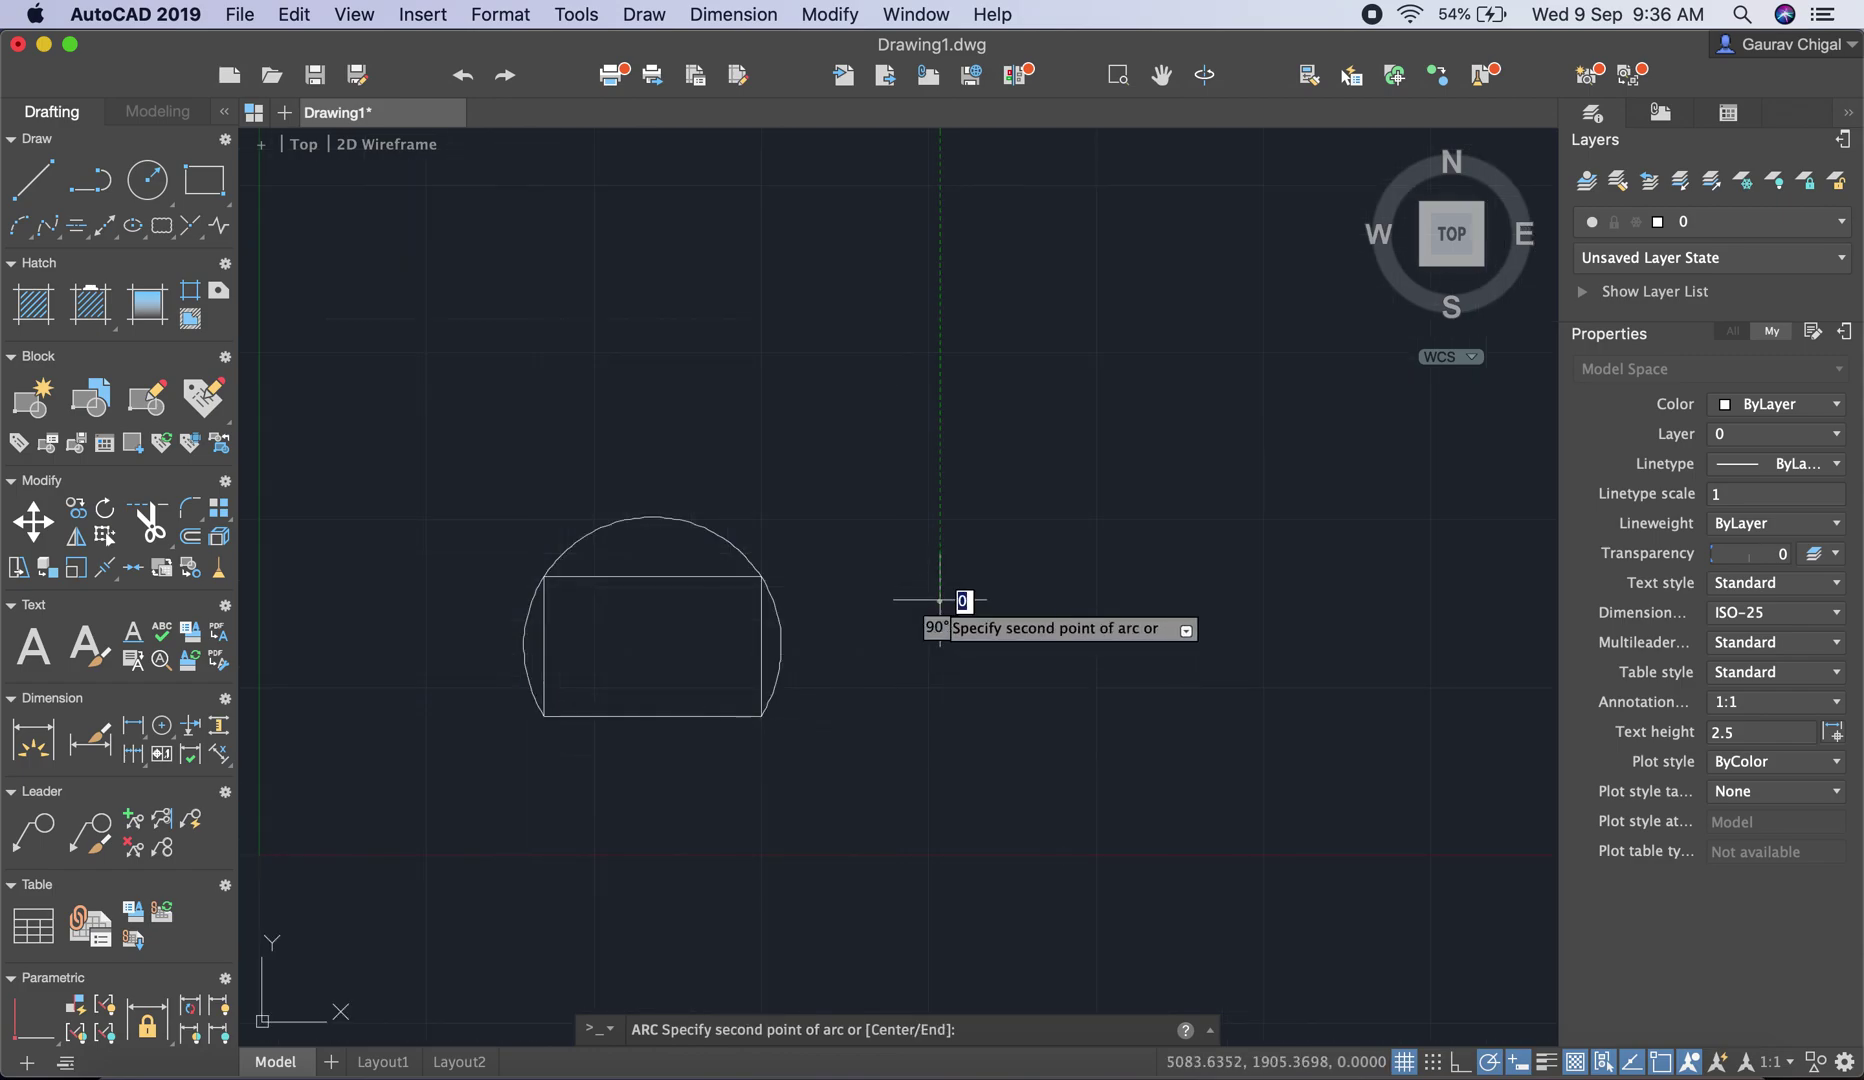
pyautogui.click(1140, 303)
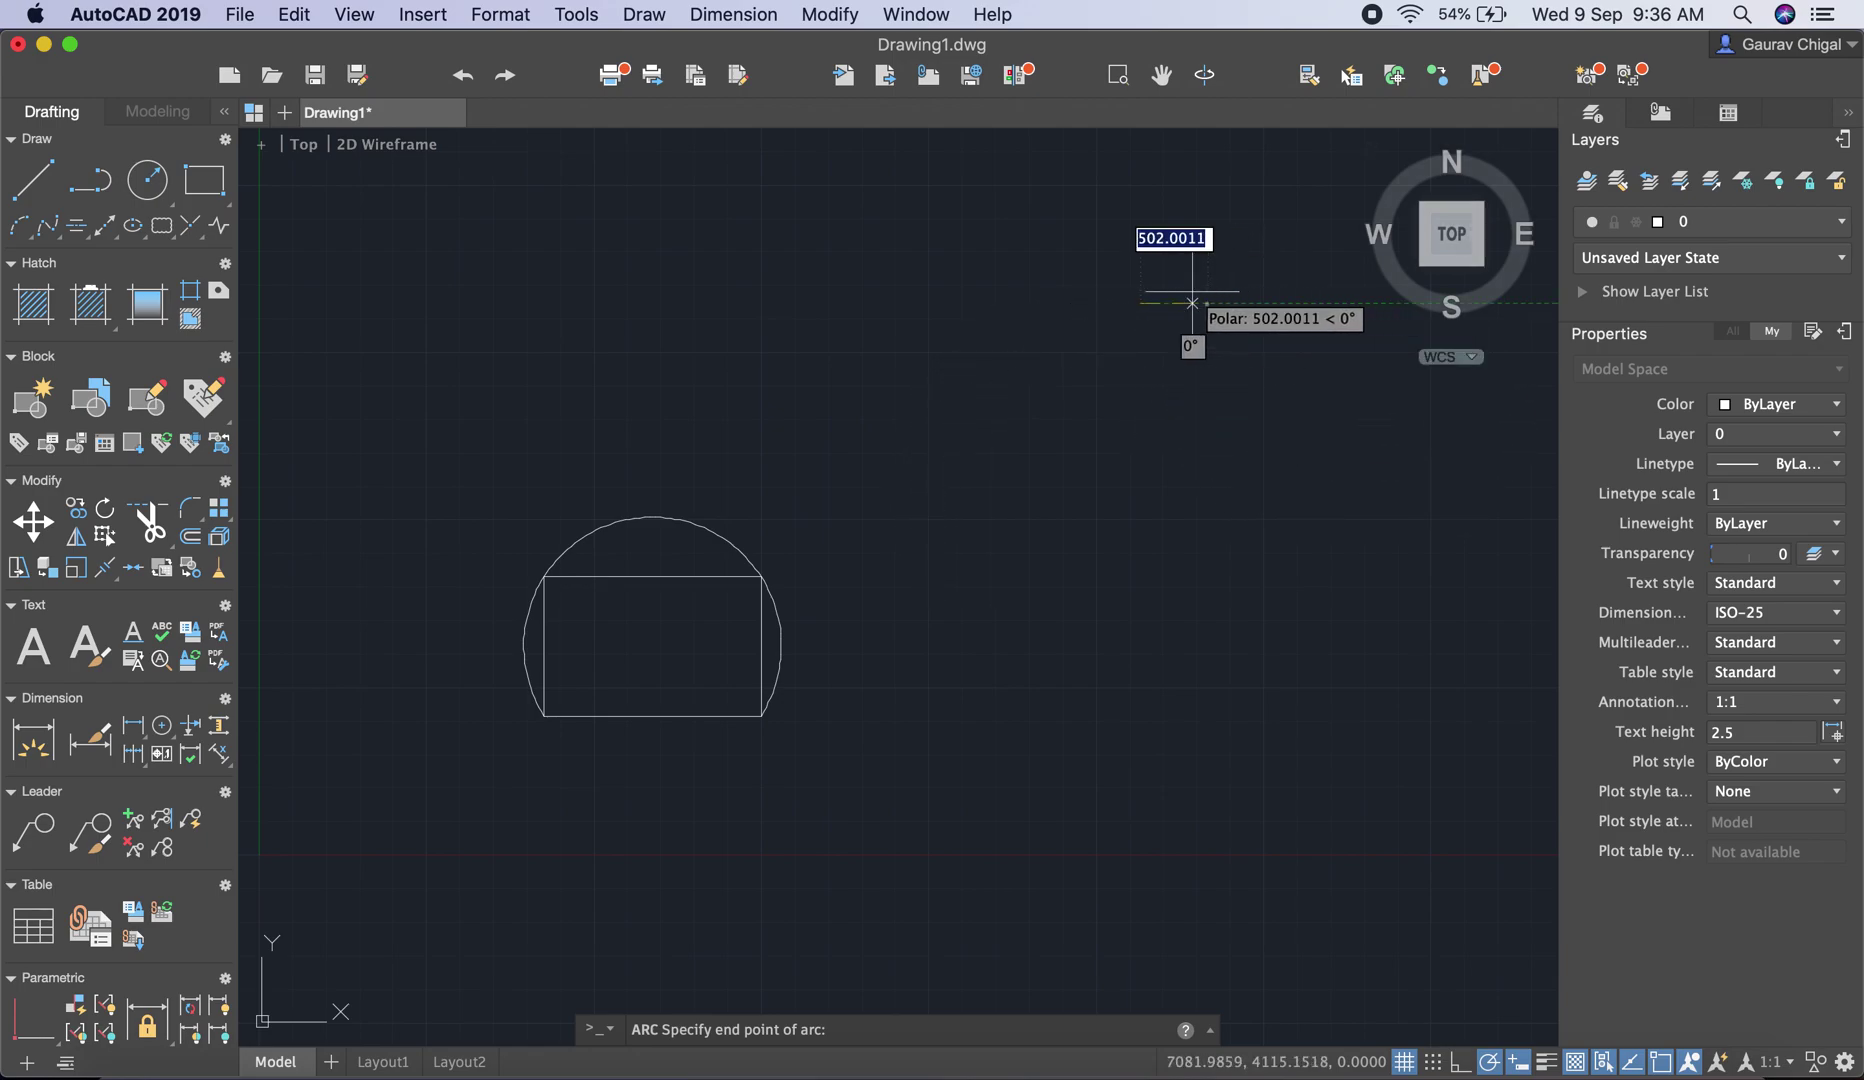
pyautogui.click(1233, 338)
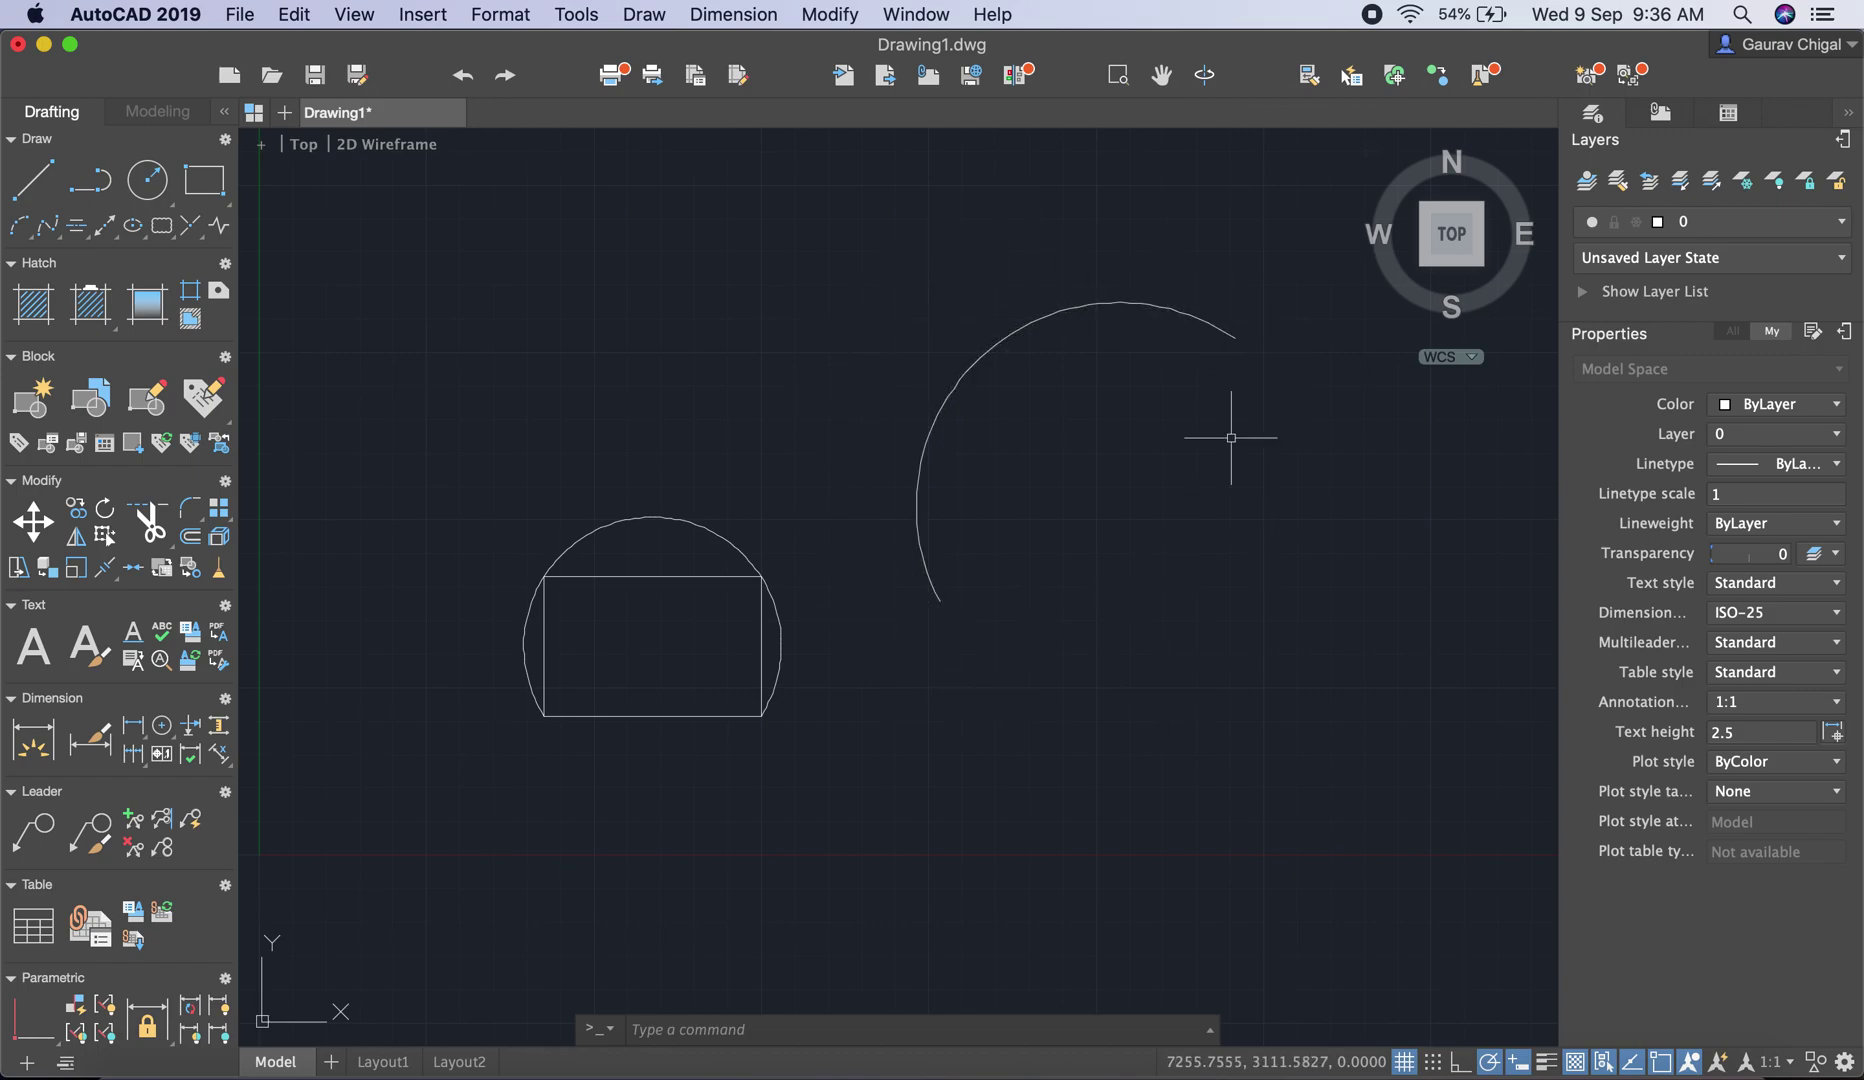
pyautogui.click(1070, 305)
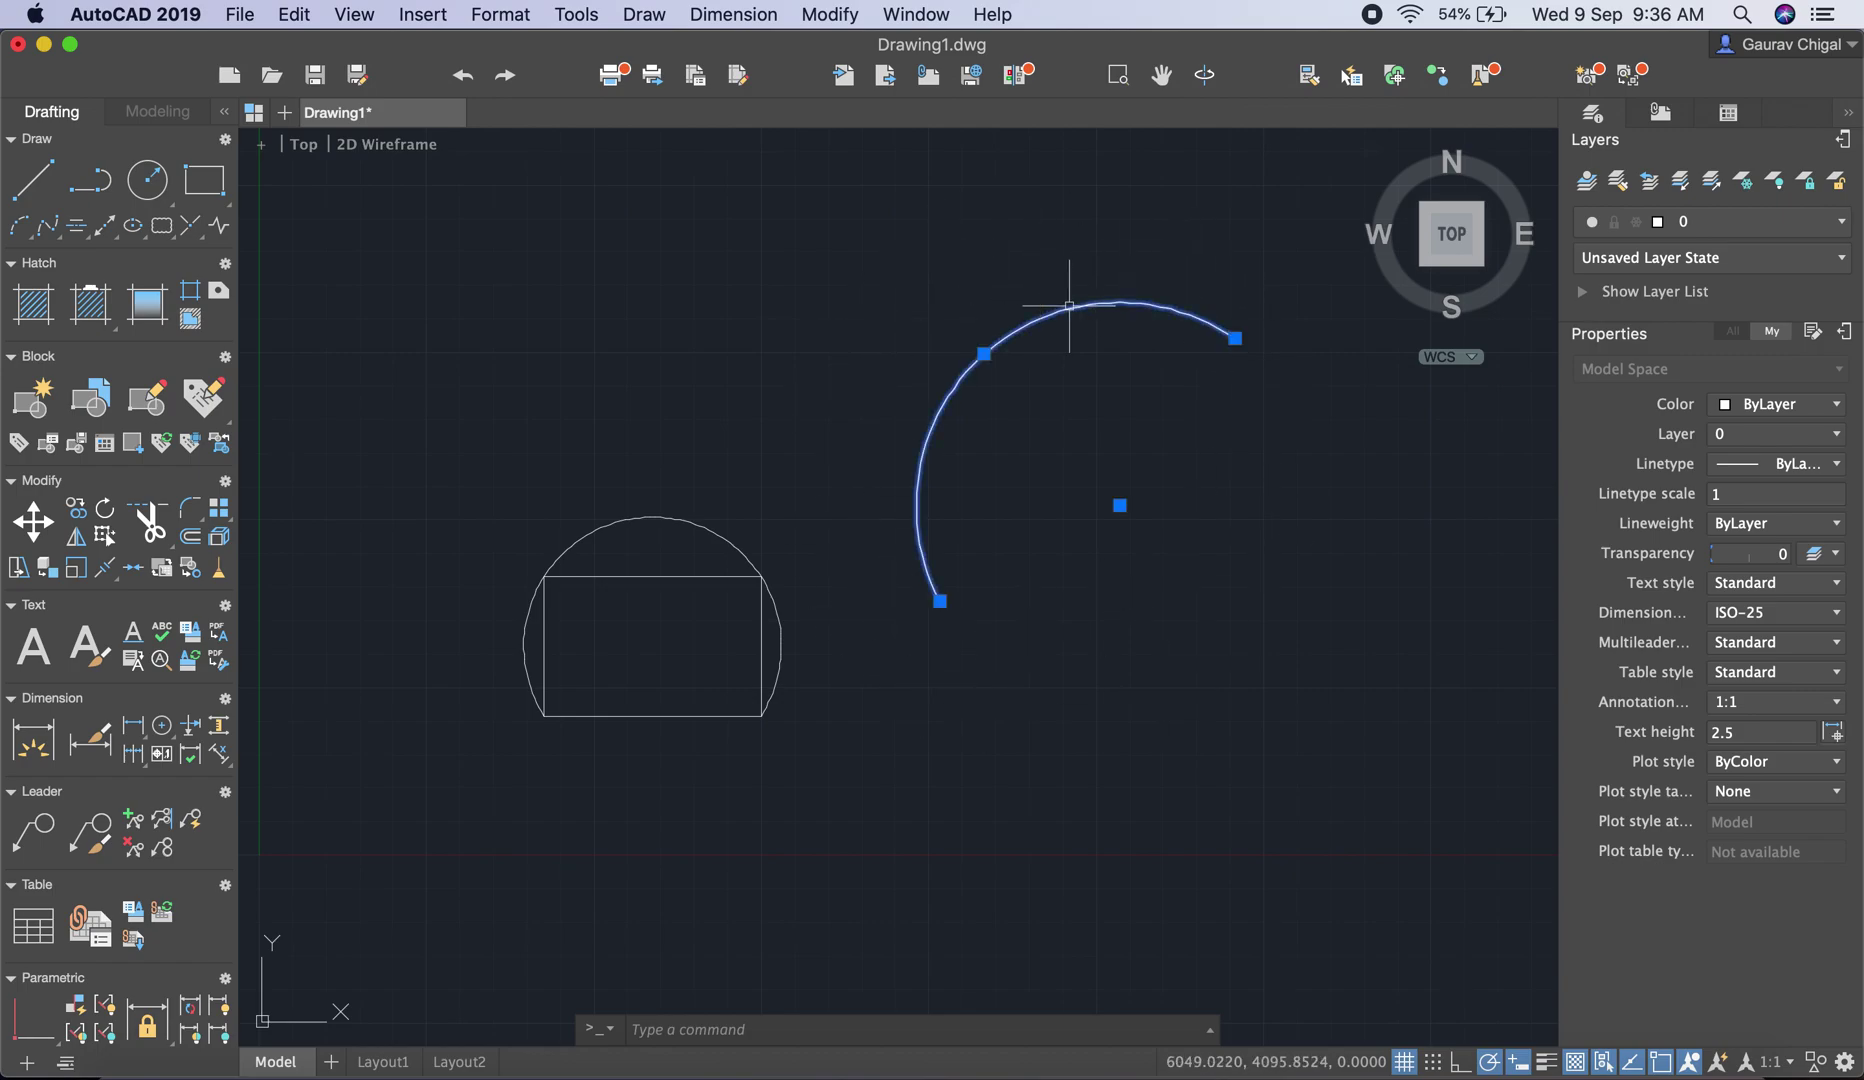
pyautogui.press('Delete')
# Draw a Start, Center, End arc from the rectangle's upper-left corner to its upper-right corner, centered on the top edge's midpoint
pyautogui.scroll(-3, 735, 600)
pyautogui.scroll(5, 713, 608)
pyautogui.scroll(3, 713, 608)
pyautogui.moveTo(653, 624)
pyautogui.mouseDown(button='middle')
pyautogui.moveTo(886, 595)
pyautogui.moveTo(986, 555)
pyautogui.mouseUp(button='middle')
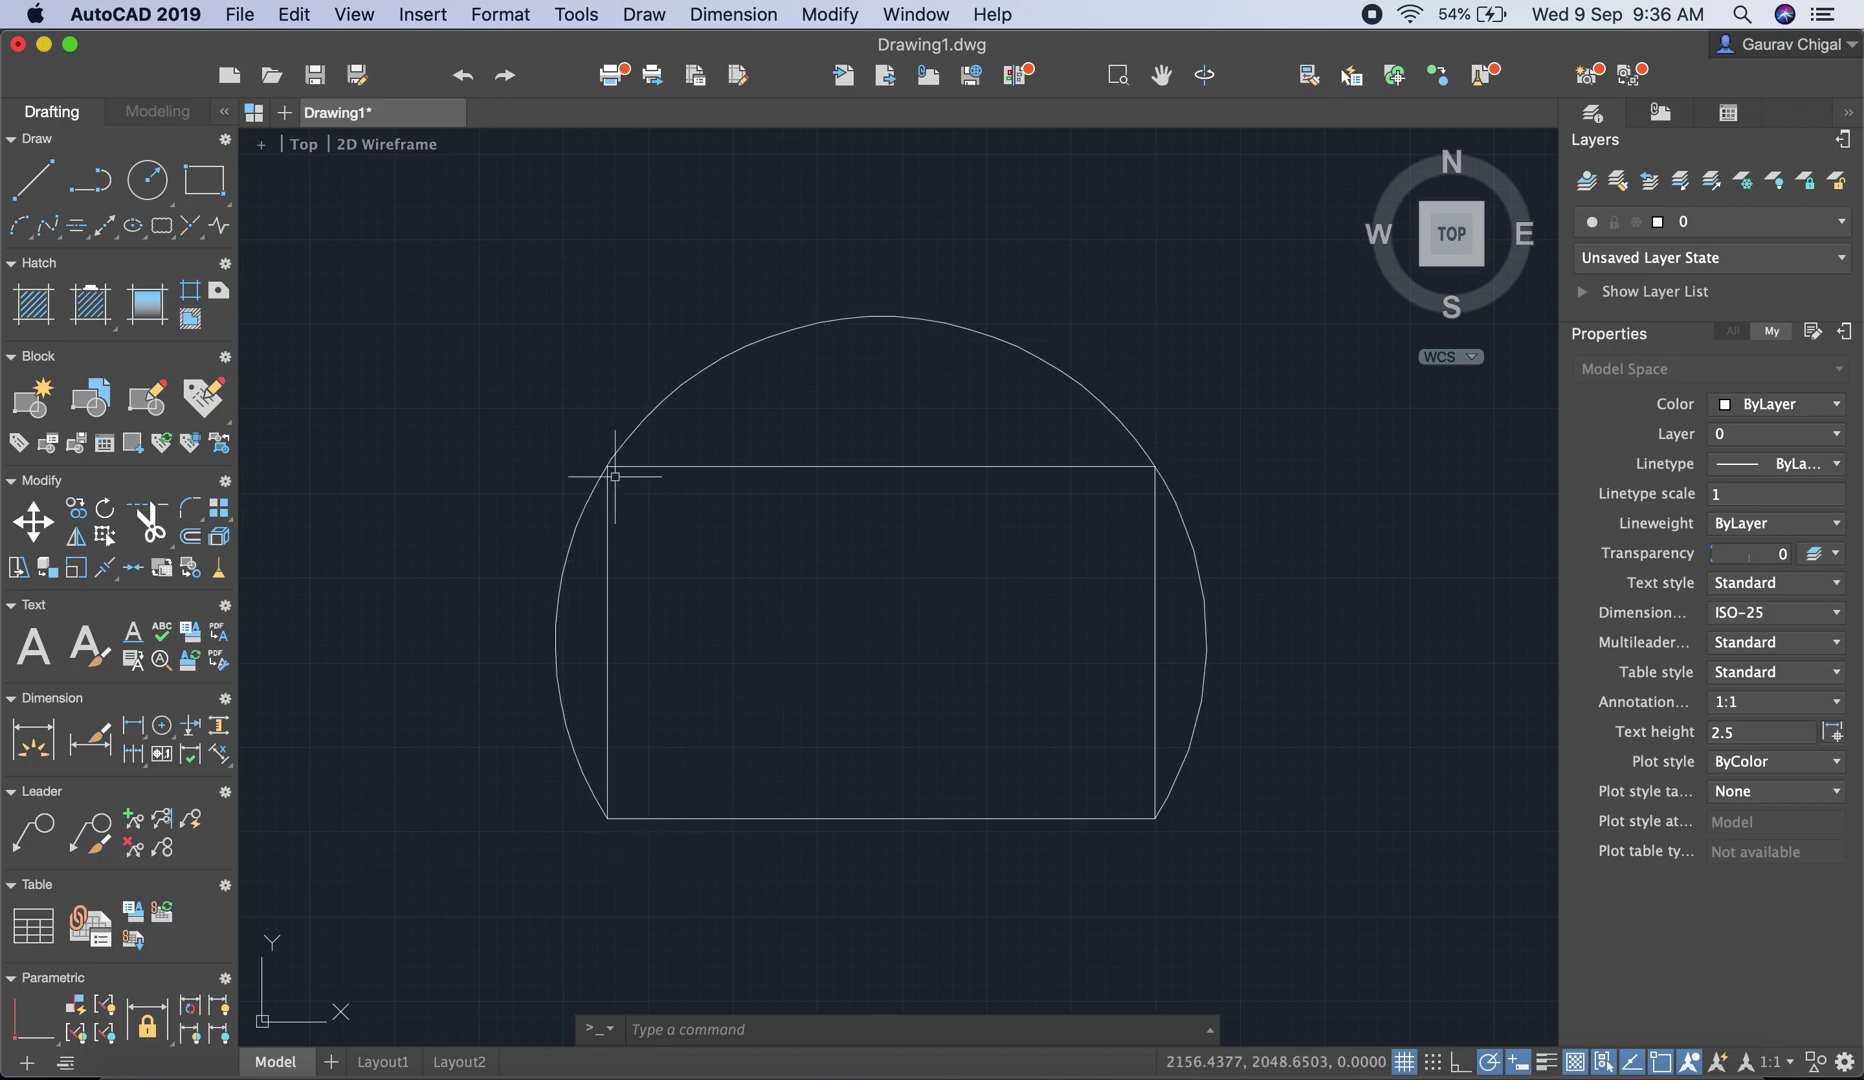
pyautogui.click(647, 14)
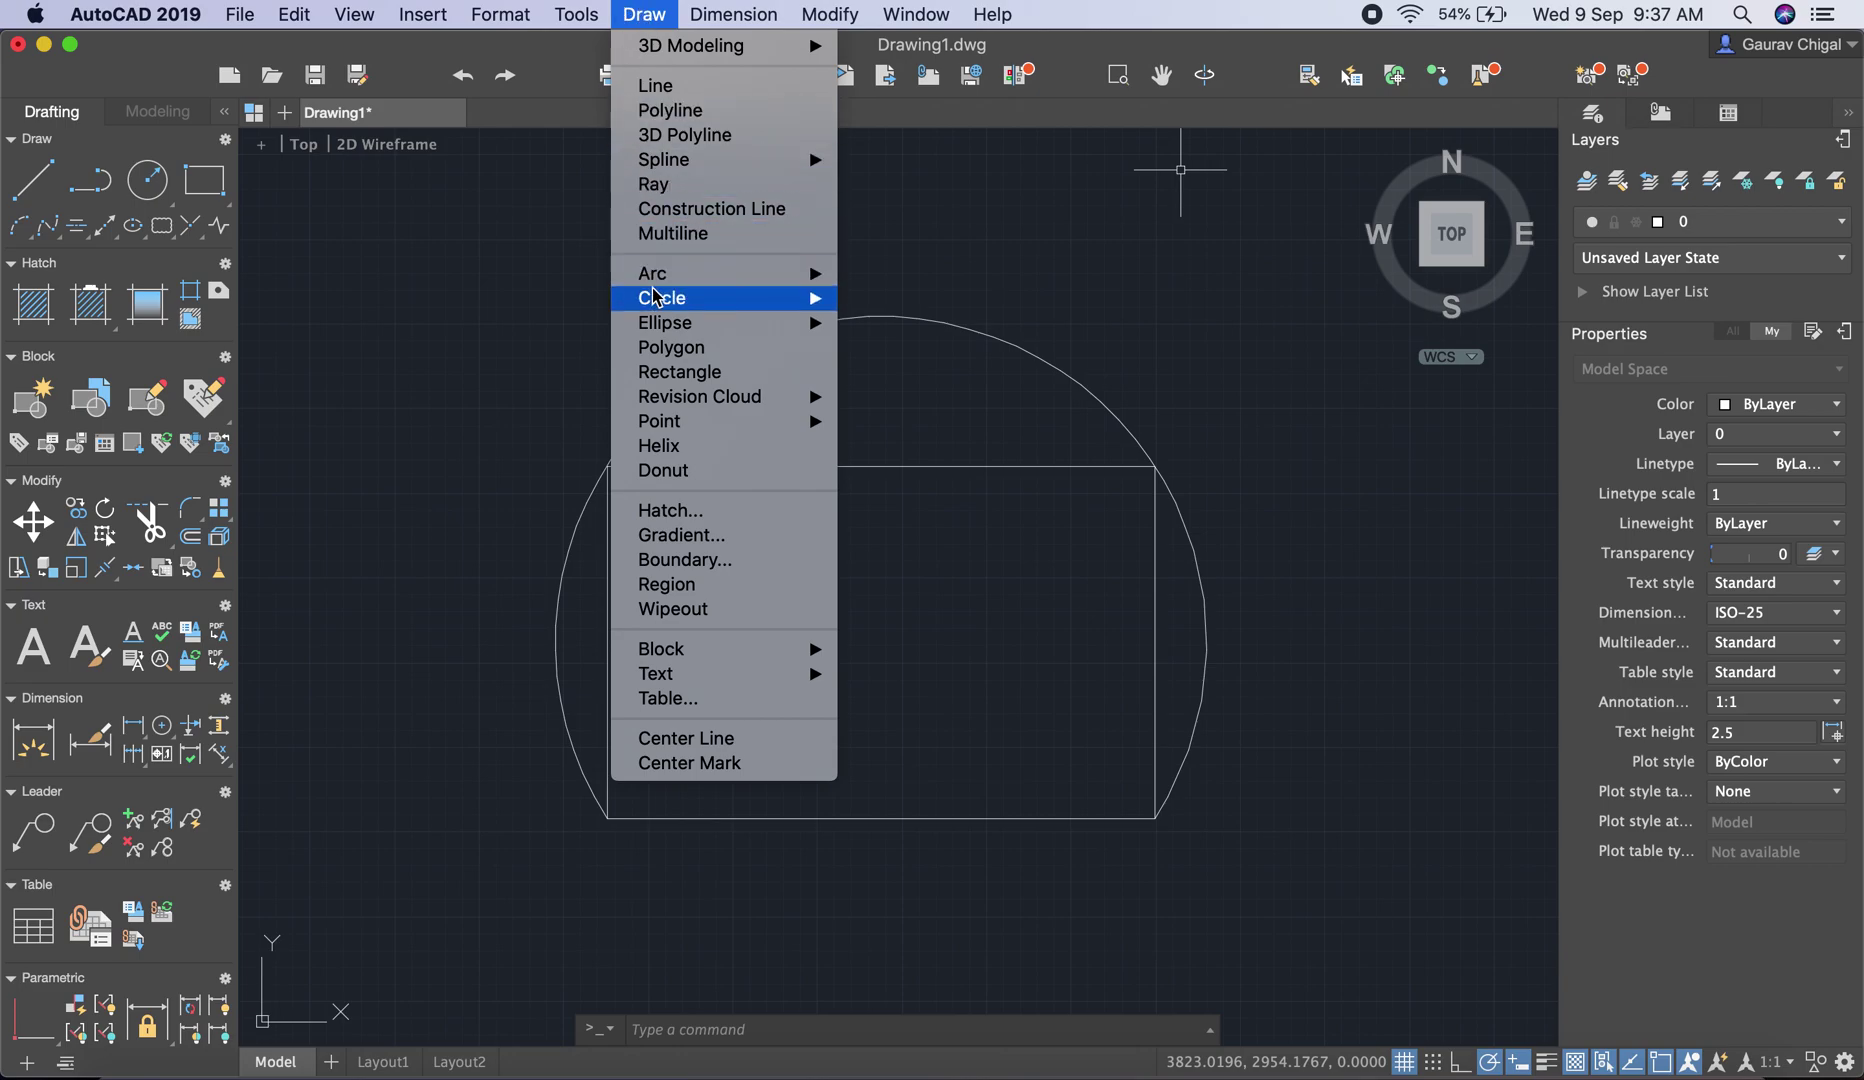
pyautogui.moveTo(655, 288)
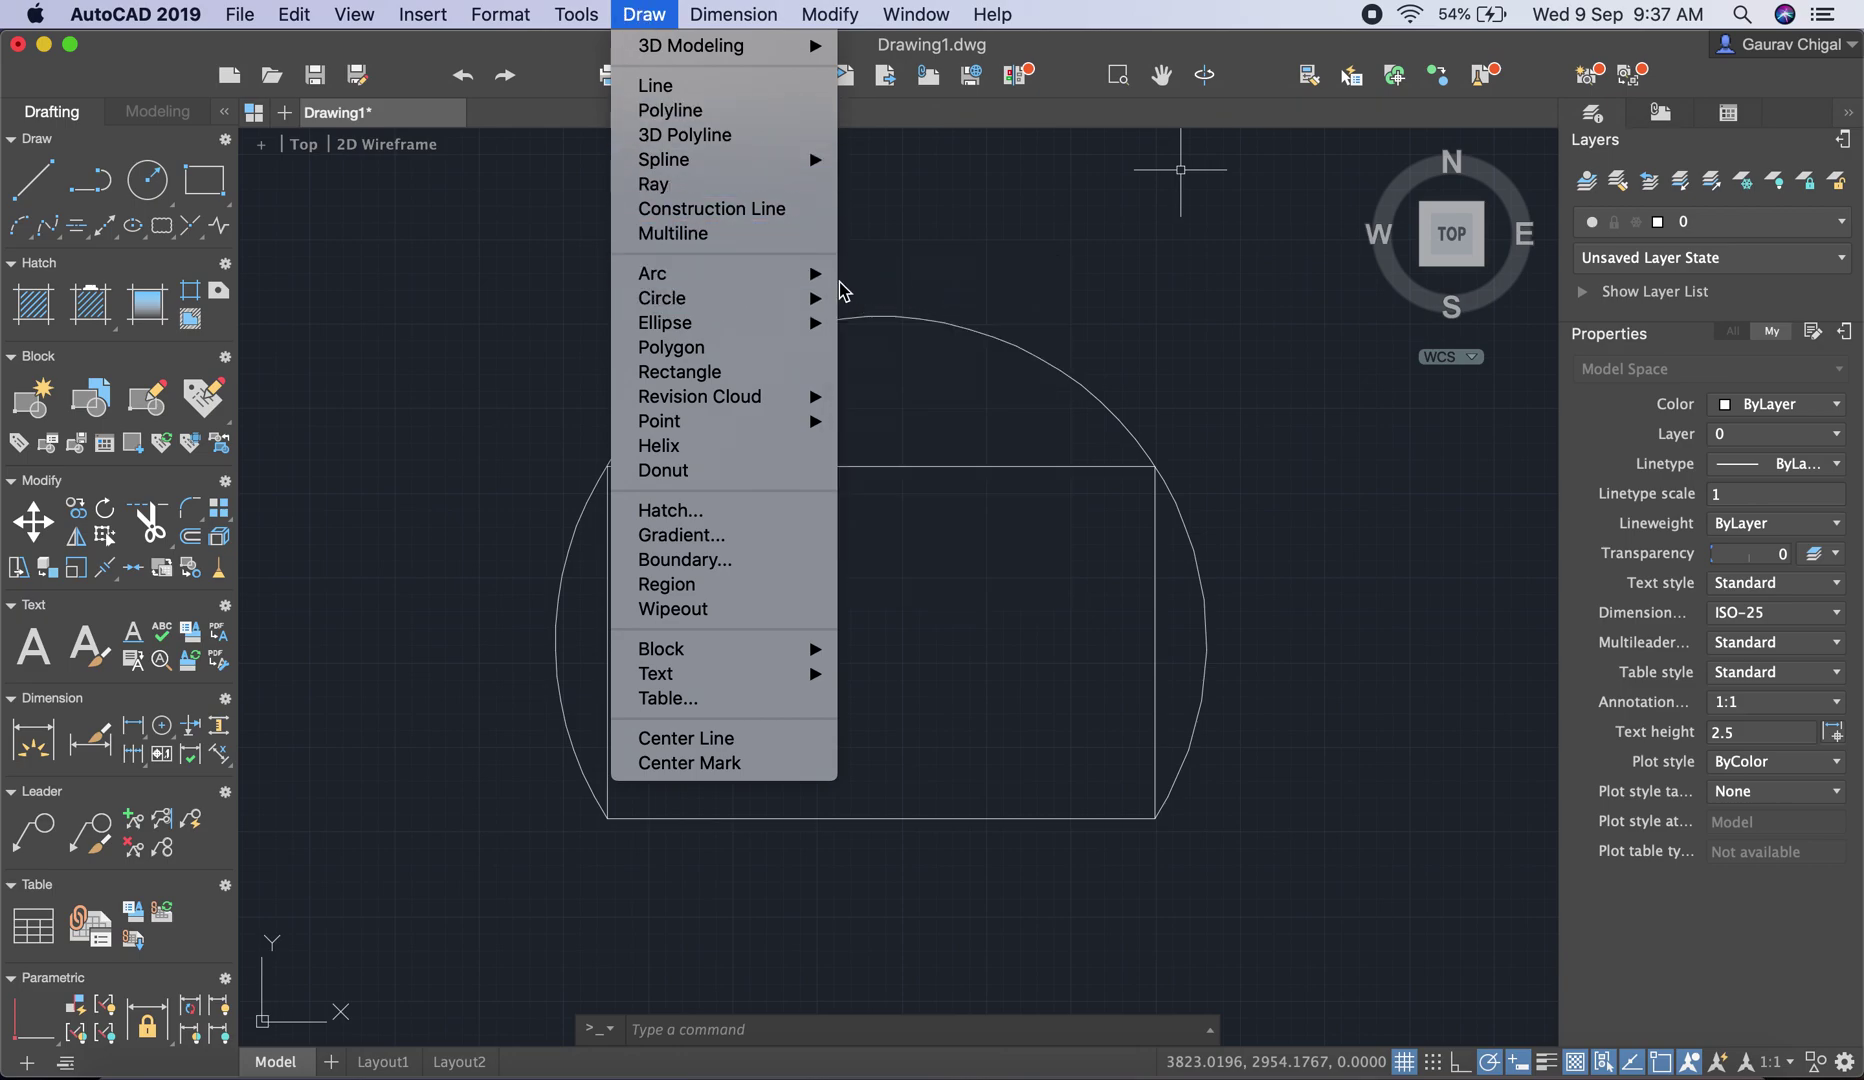
pyautogui.moveTo(830, 280)
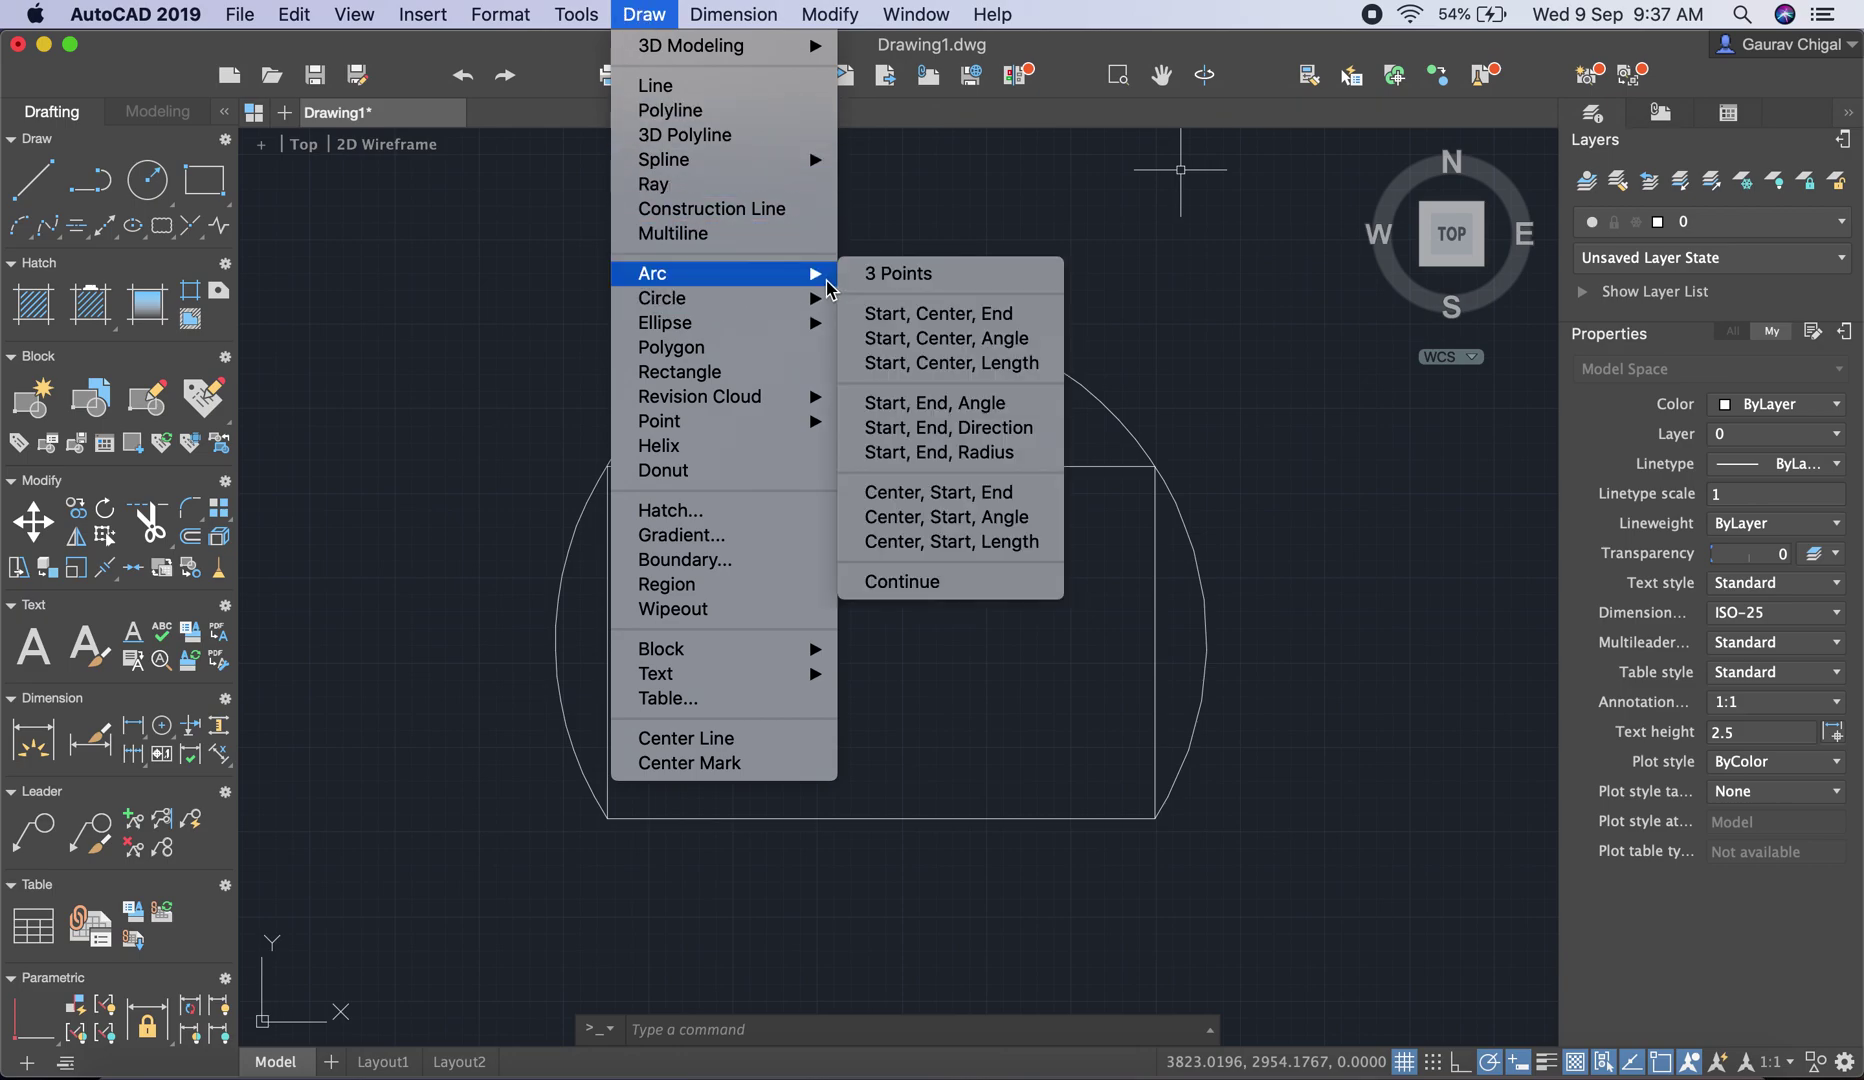
pyautogui.click(978, 318)
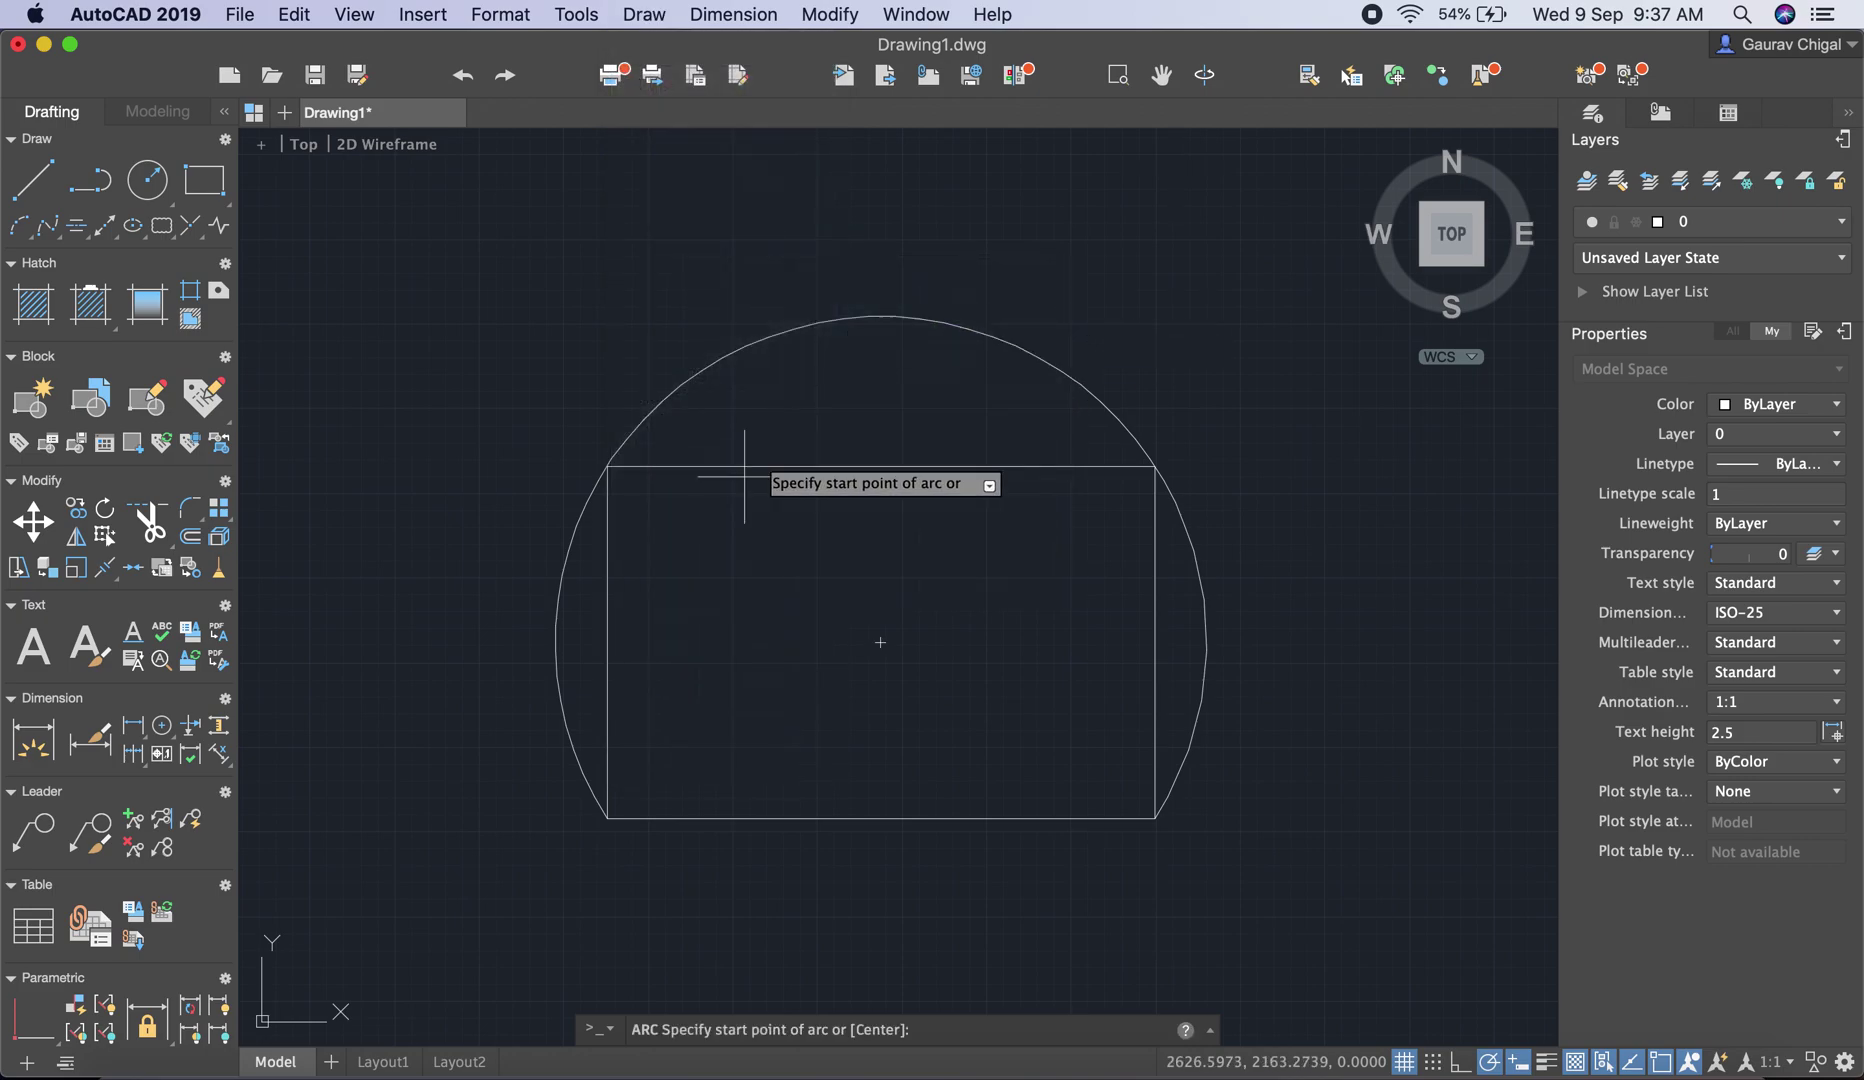
pyautogui.click(607, 466)
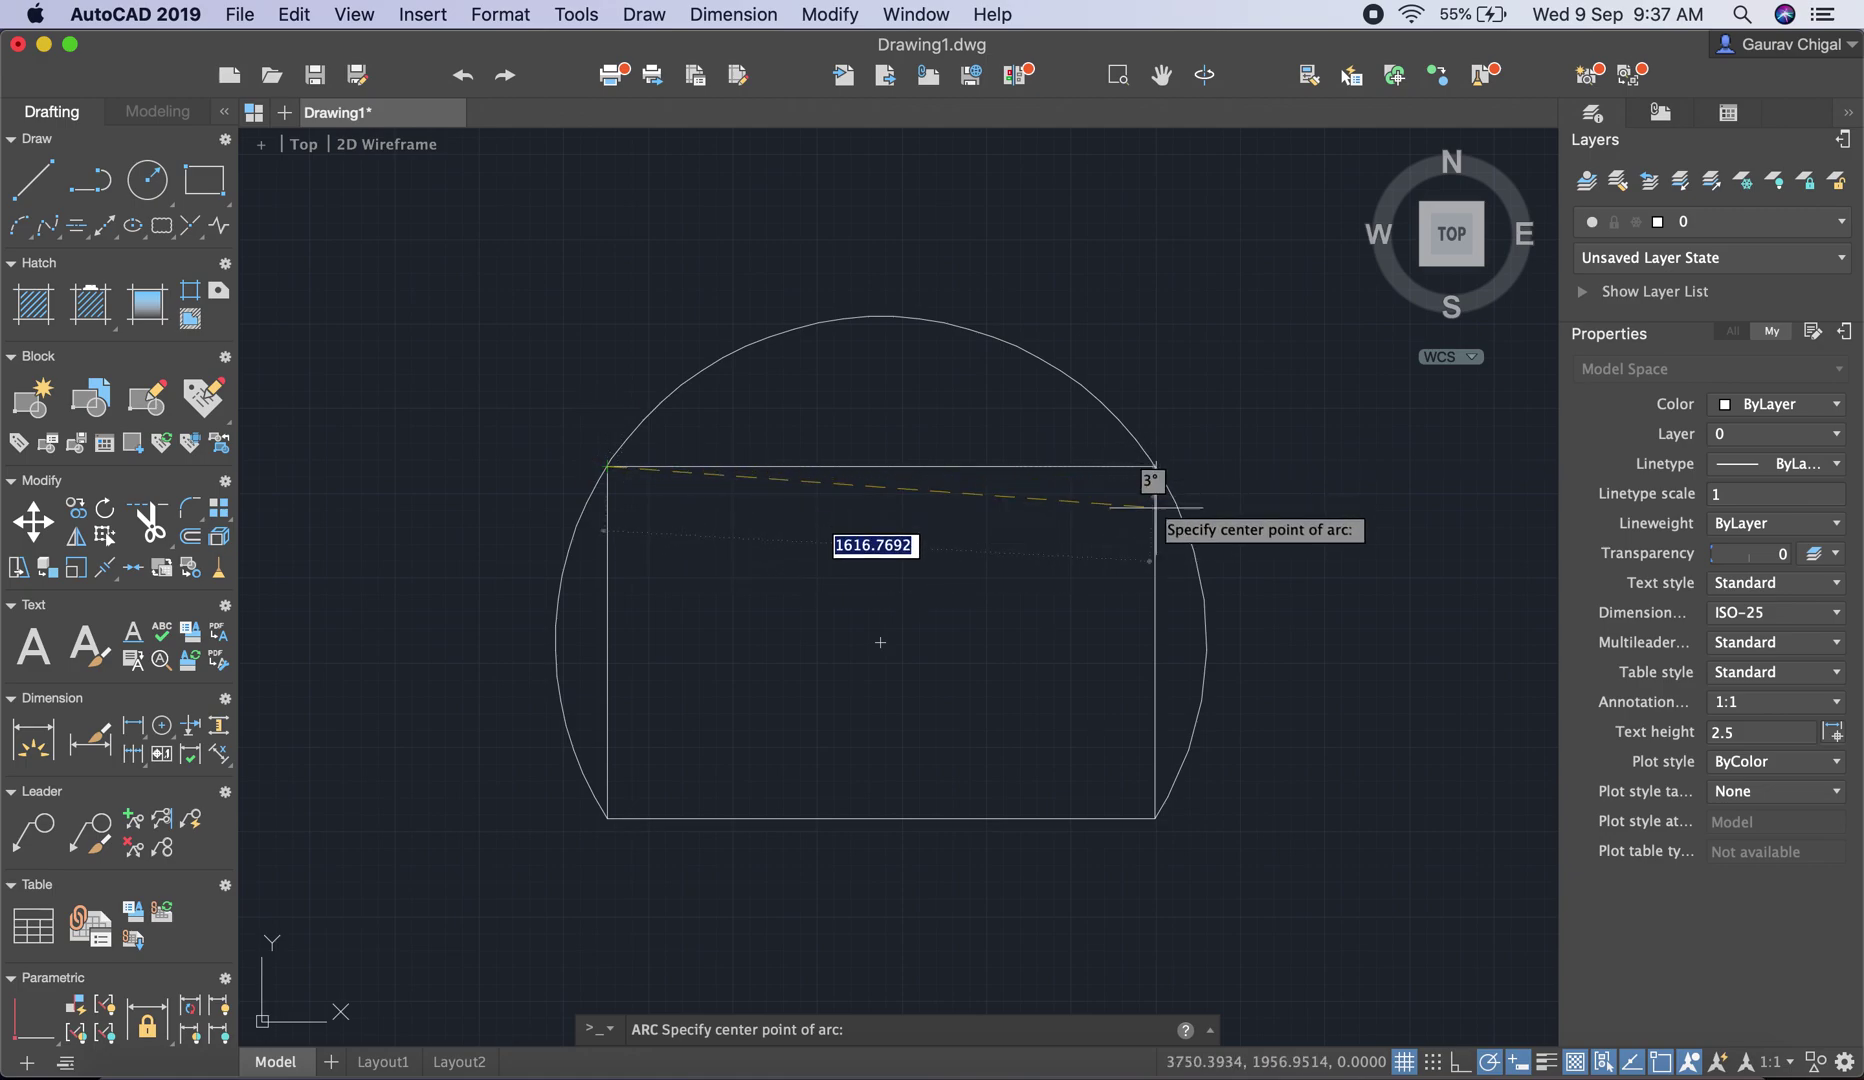
pyautogui.click(880, 466)
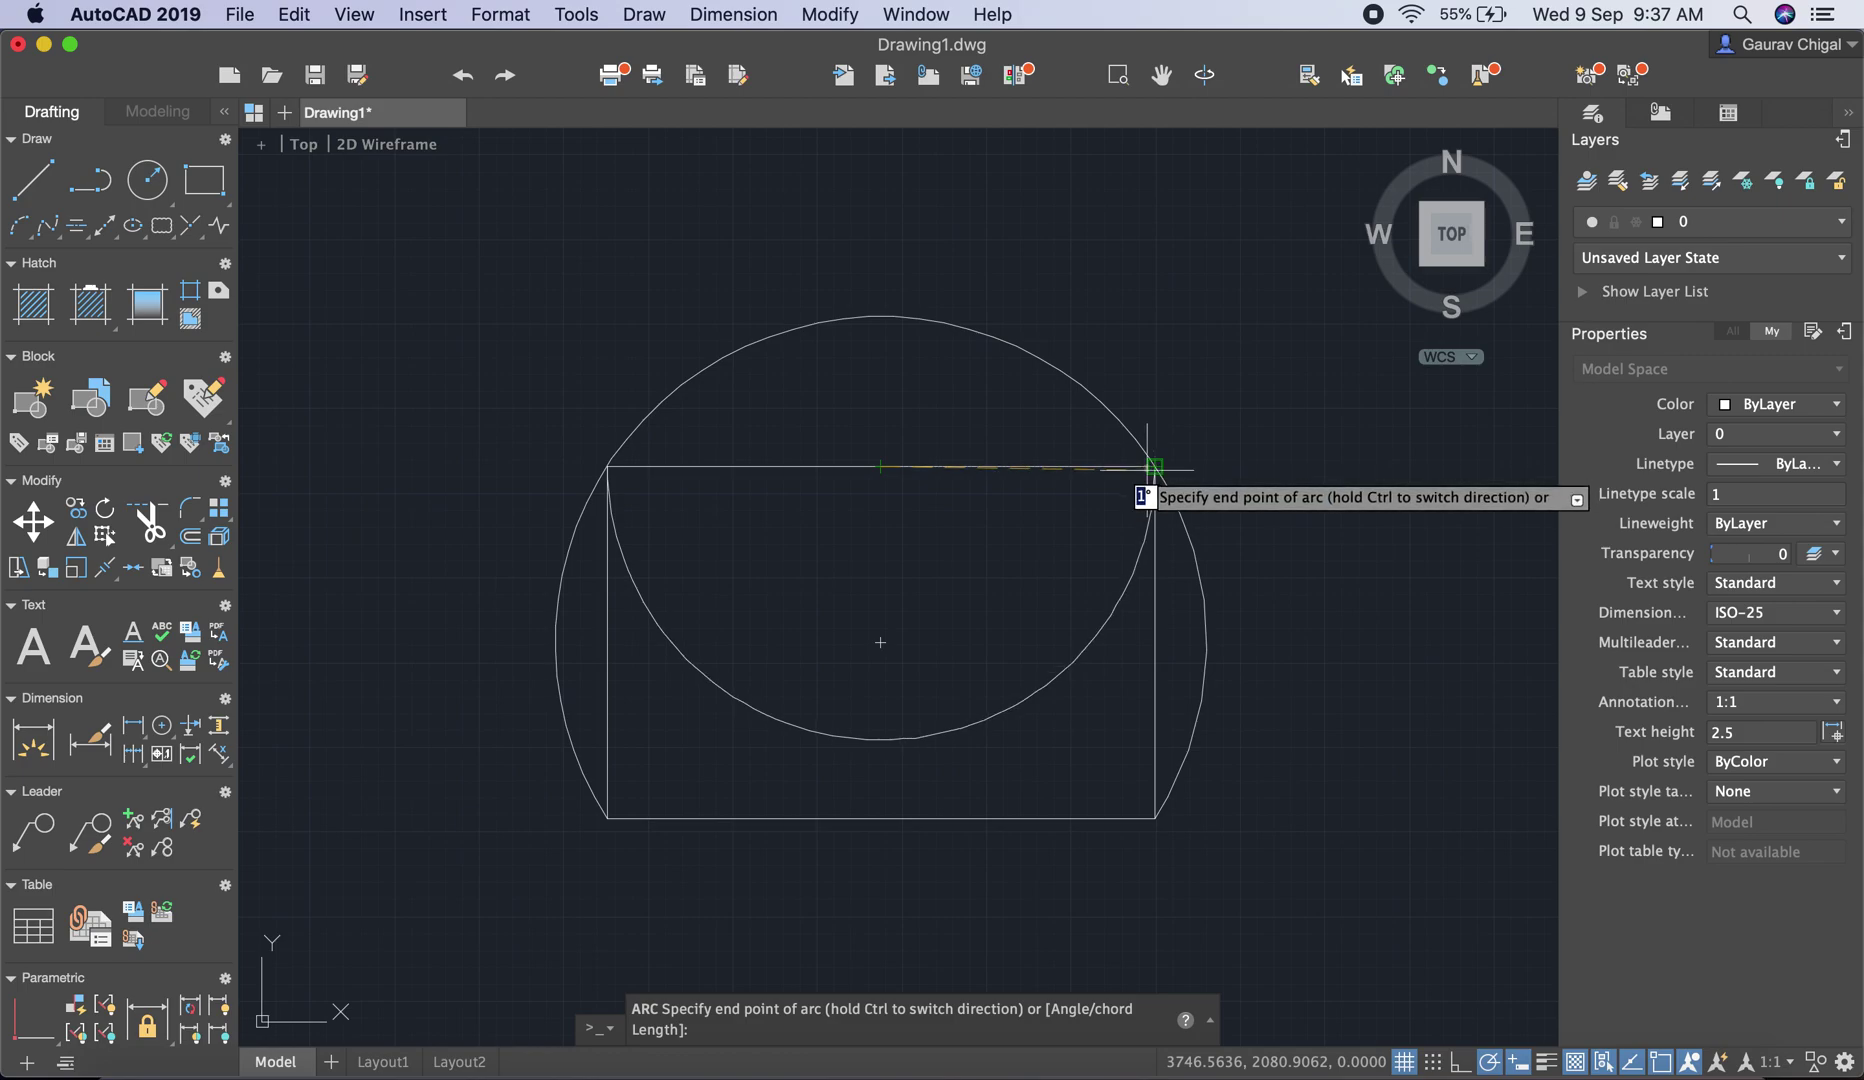
pyautogui.click(1155, 466)
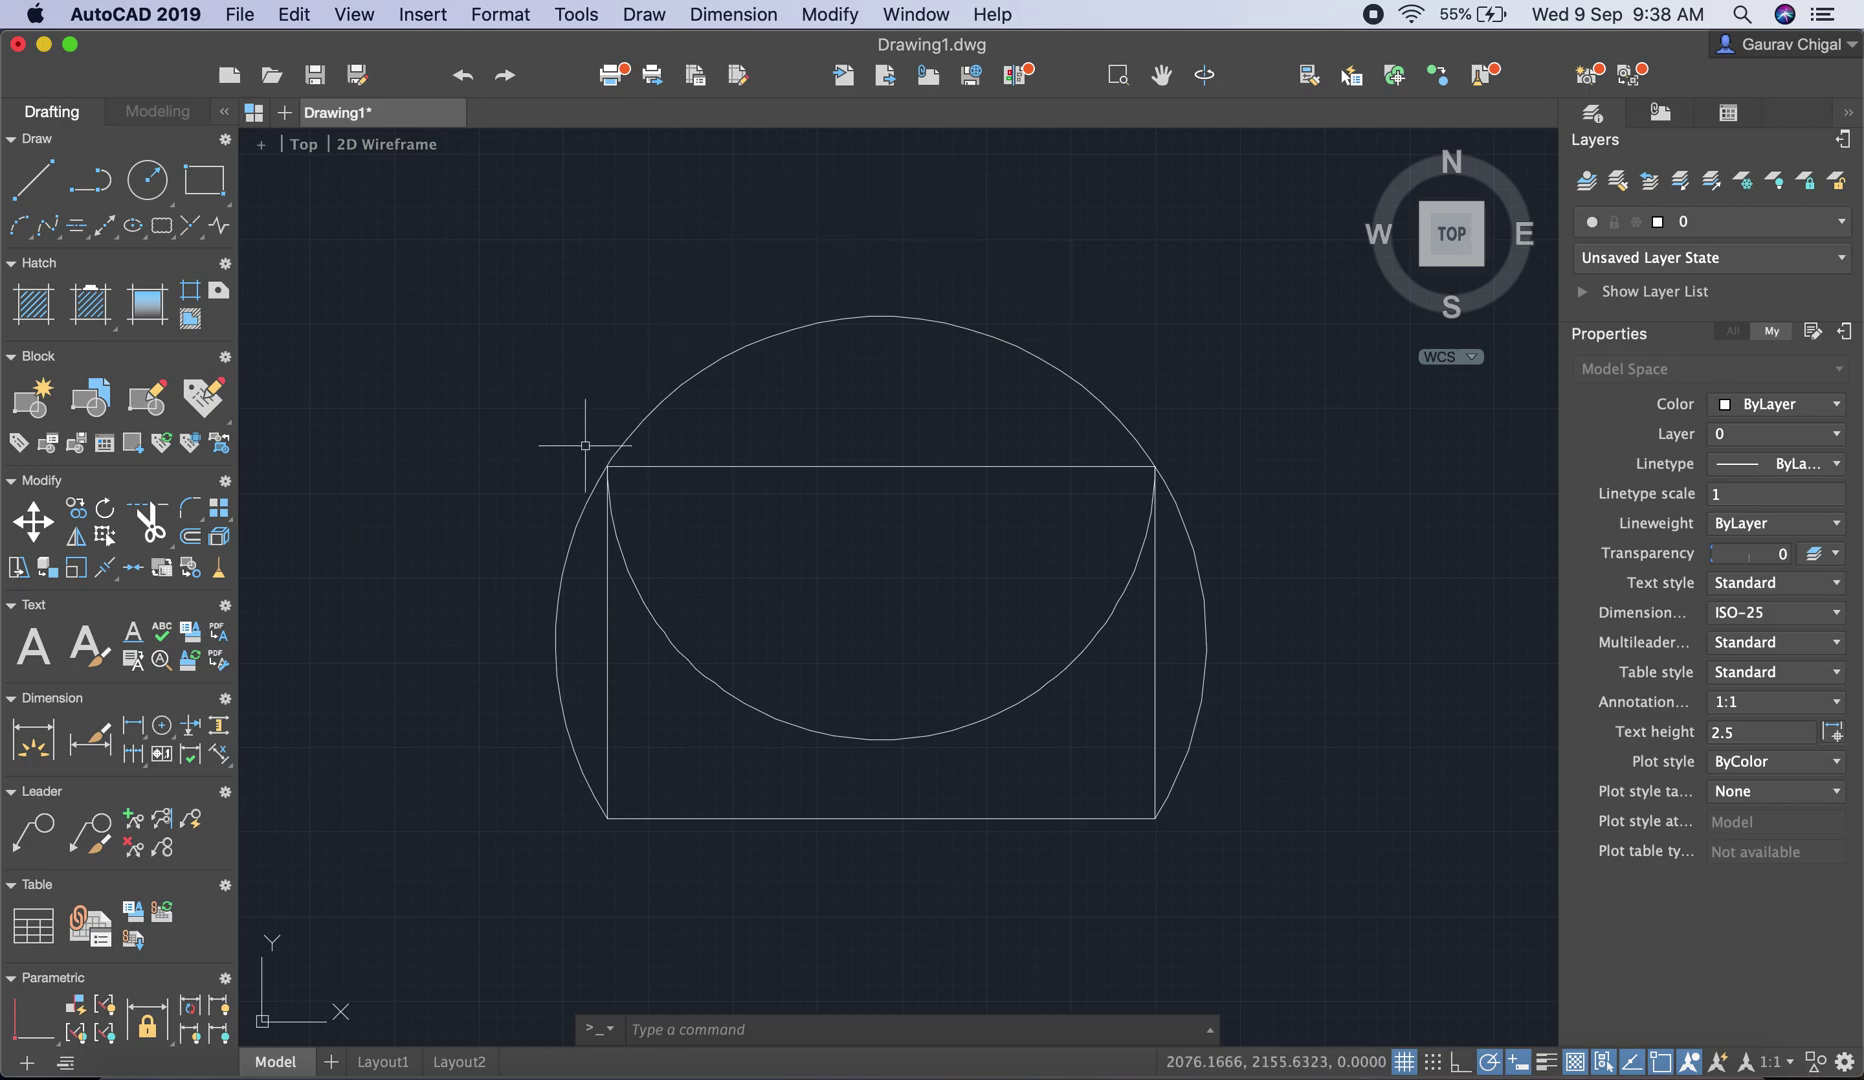
# Draw a Start, Center, Angle arc from the rectangle's lower-left corner, centered on the bottom edge's midpoint, with a 45-degree included angle
pyautogui.click(645, 14)
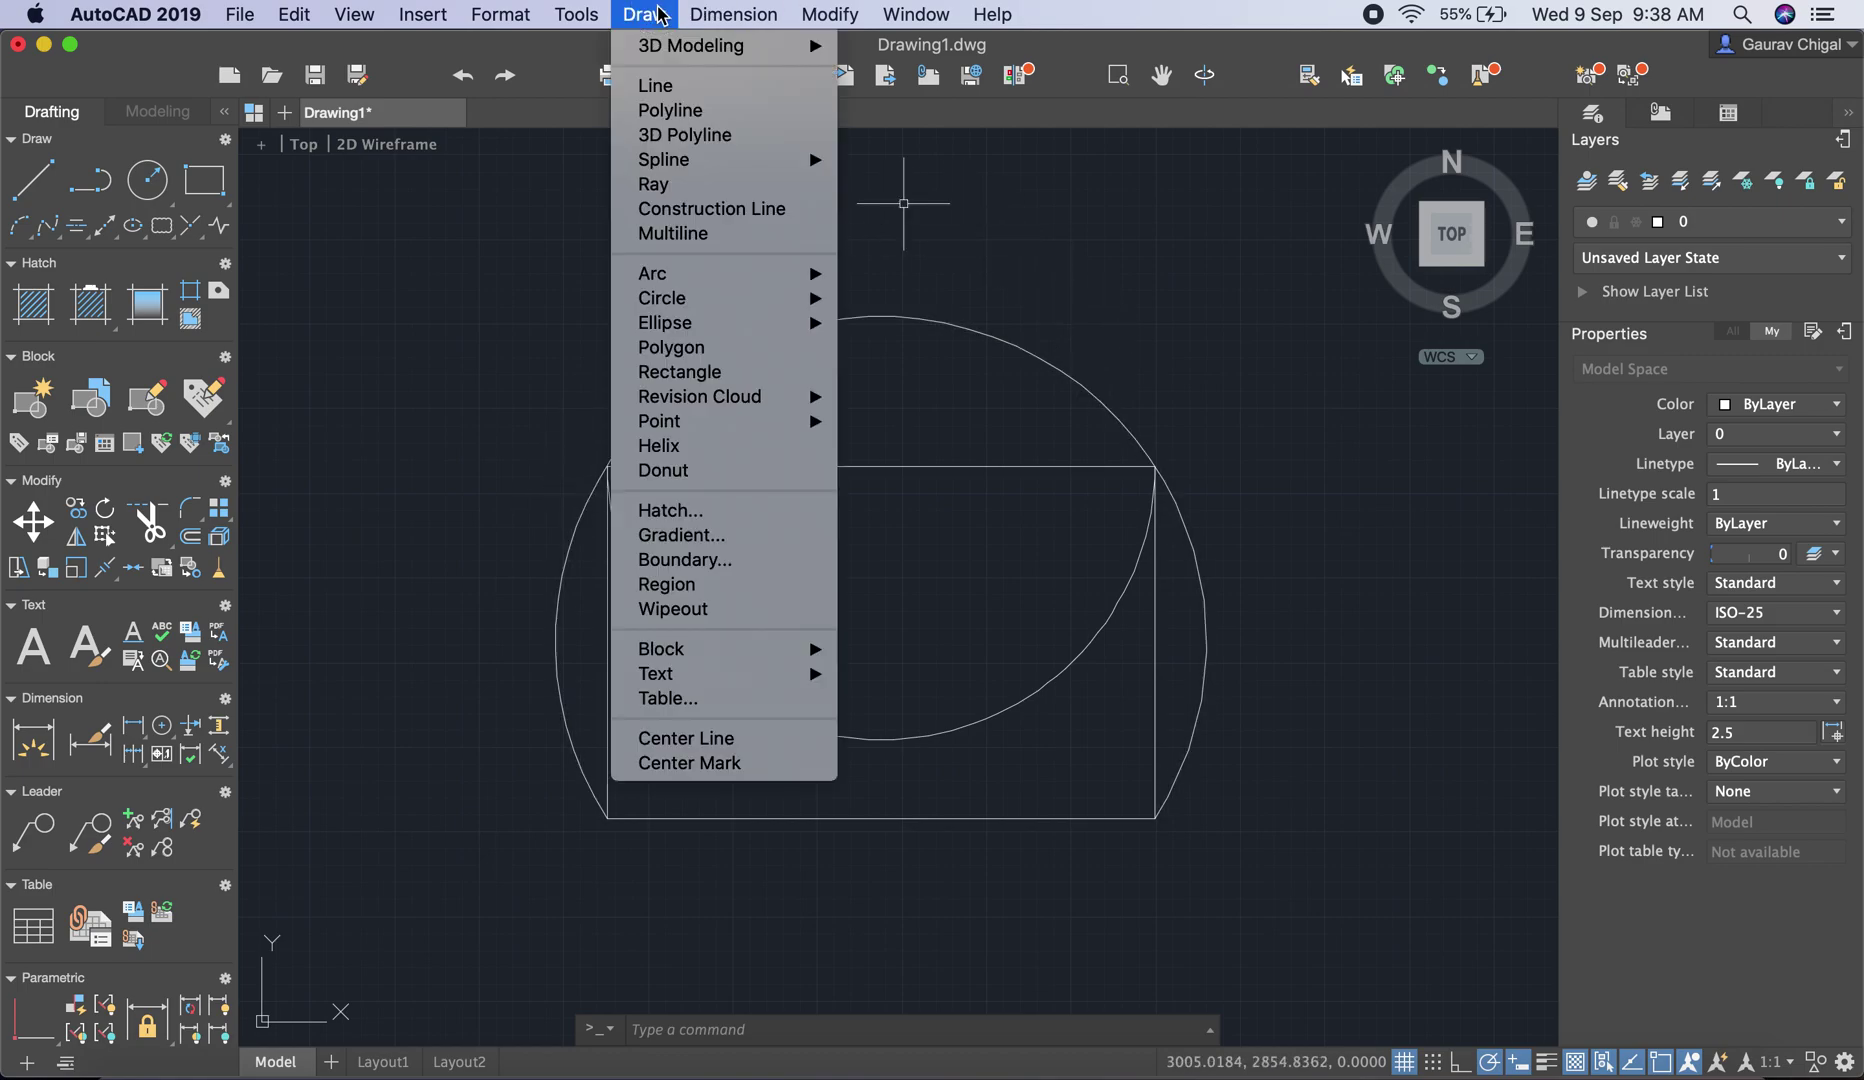
pyautogui.moveTo(660, 278)
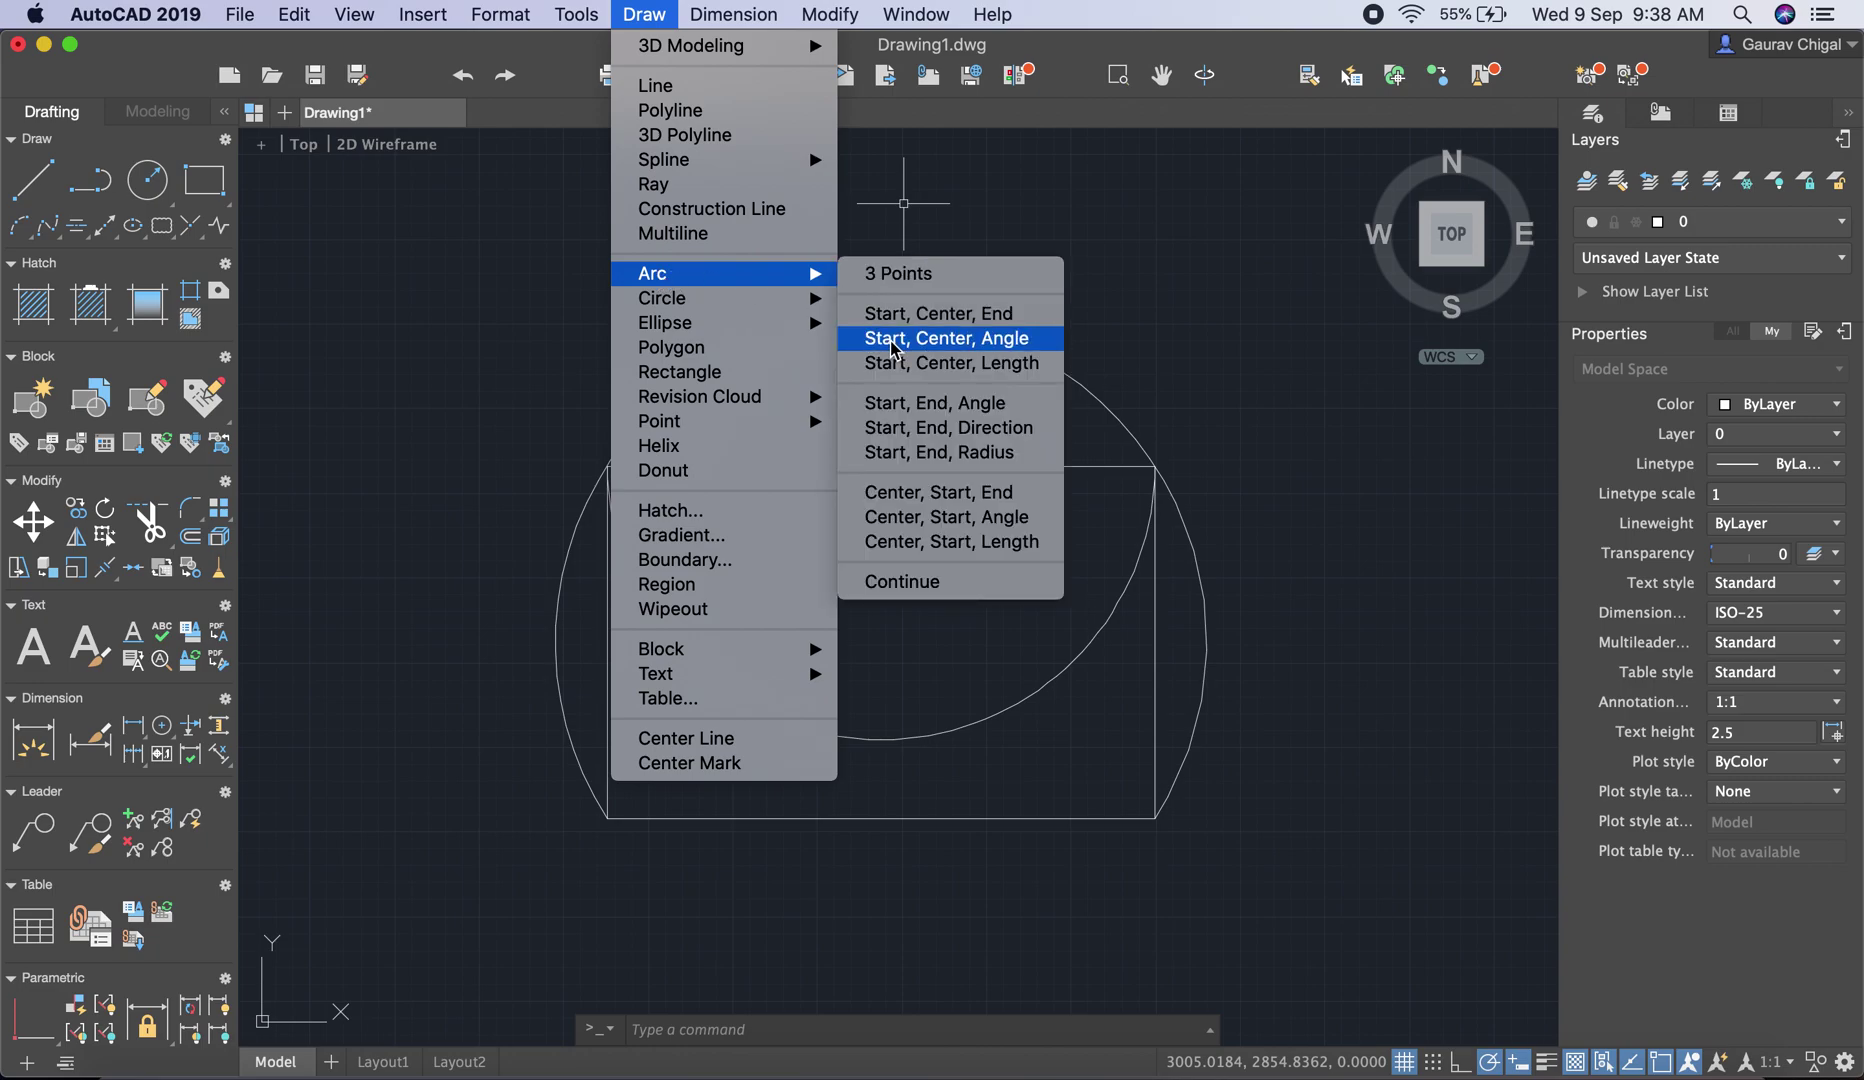
pyautogui.click(1005, 340)
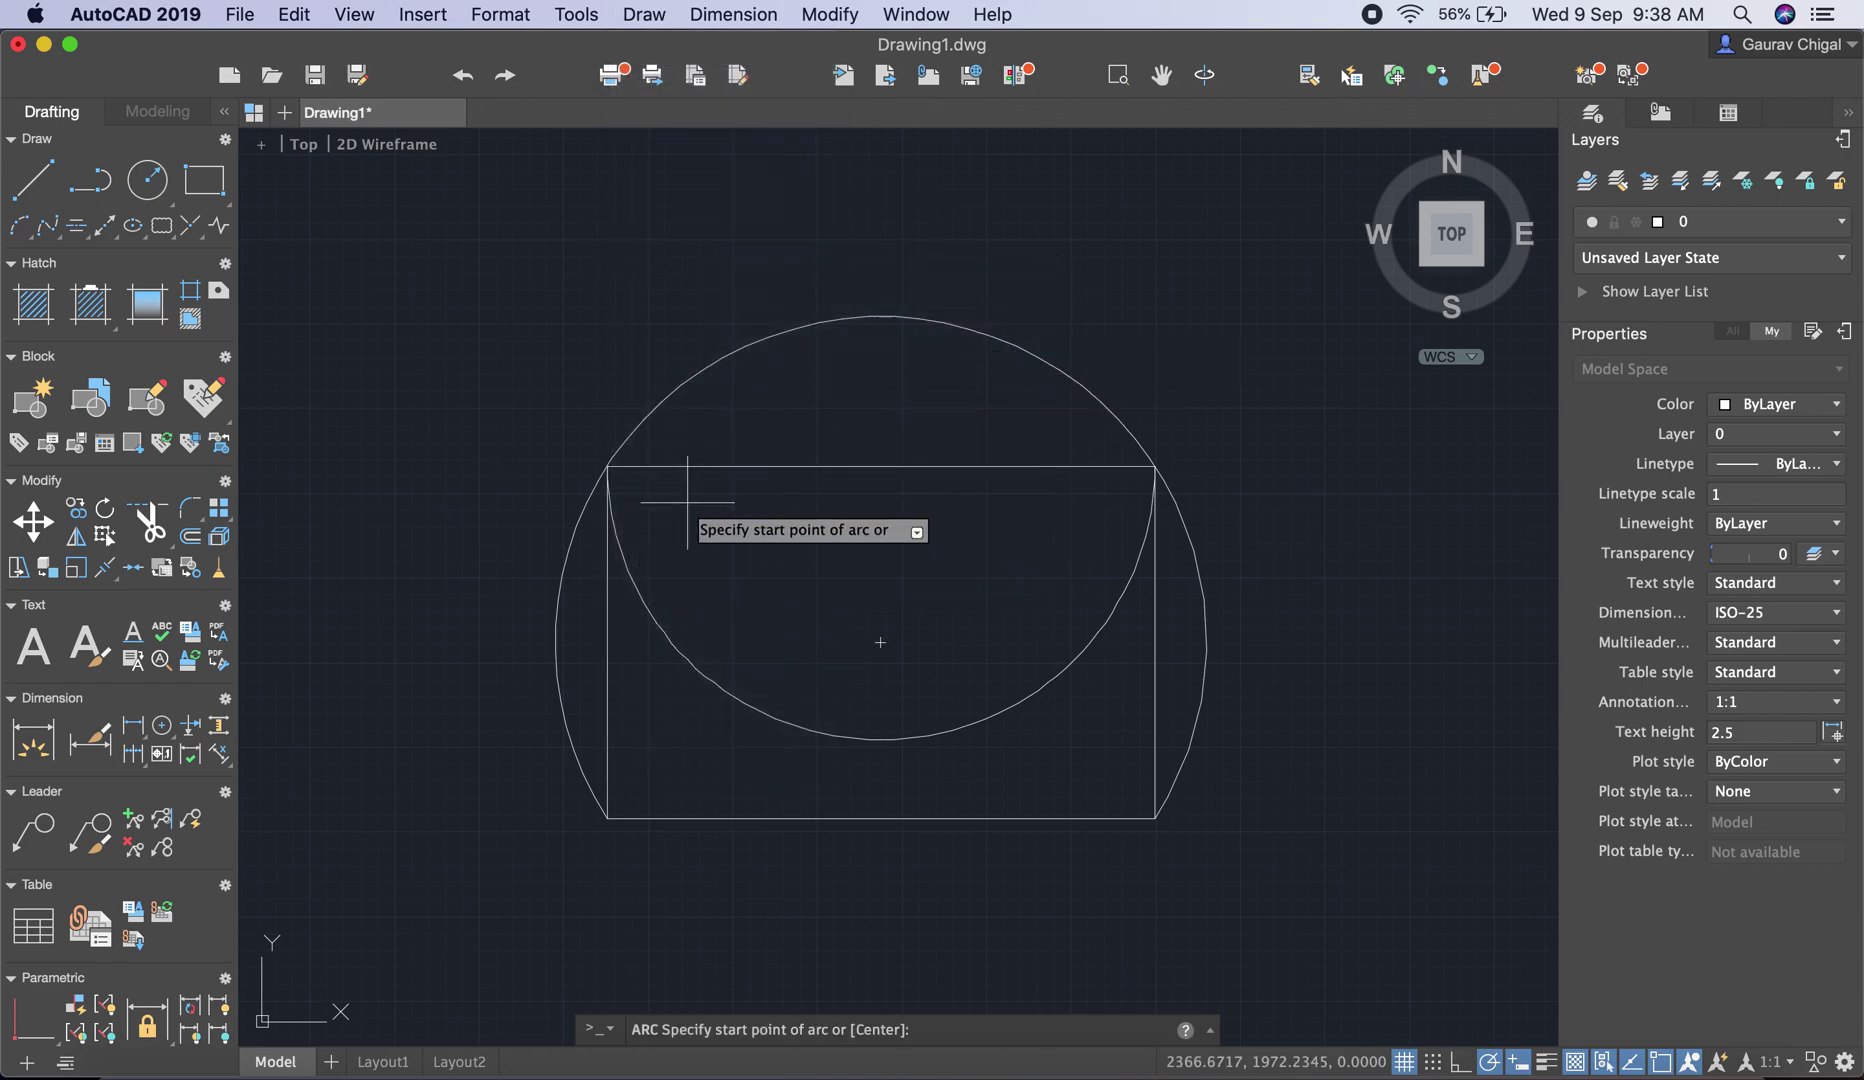
pyautogui.click(607, 818)
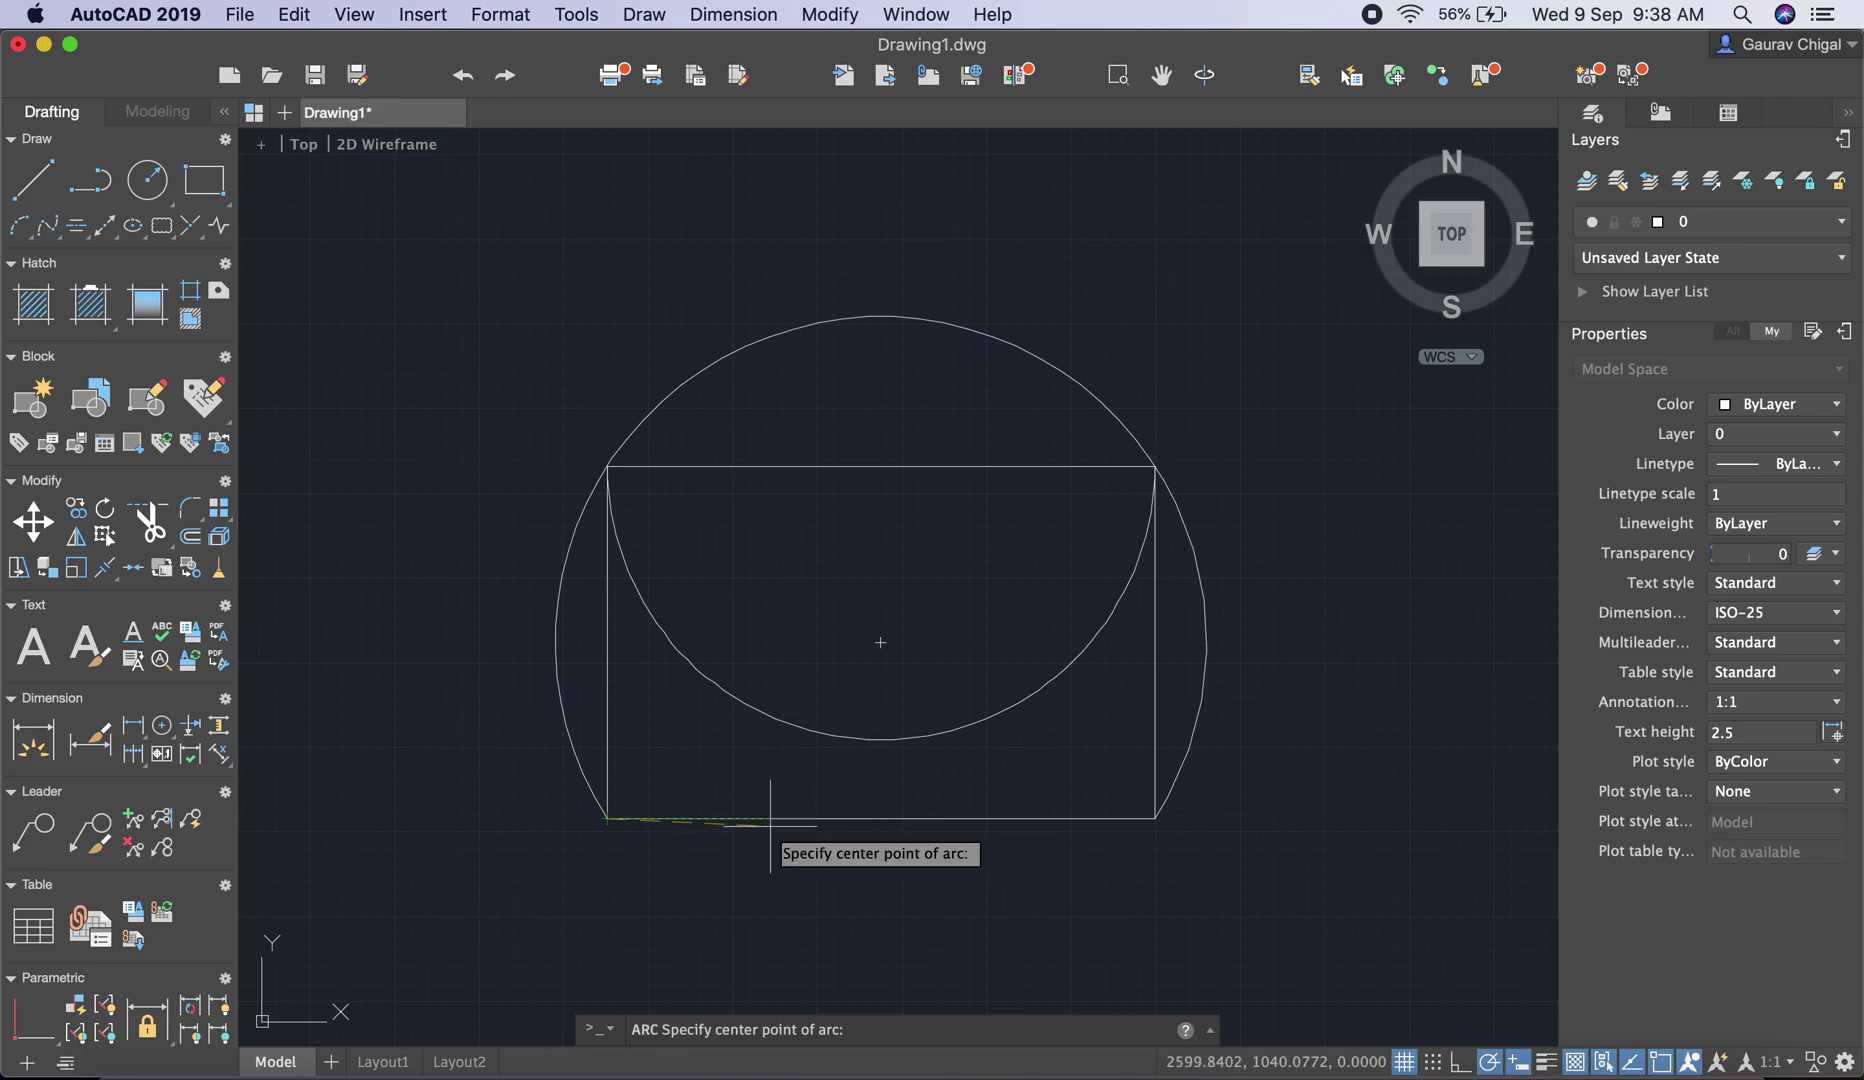
pyautogui.click(880, 818)
pyautogui.scroll(2, 937, 663)
pyautogui.scroll(-4, 937, 663)
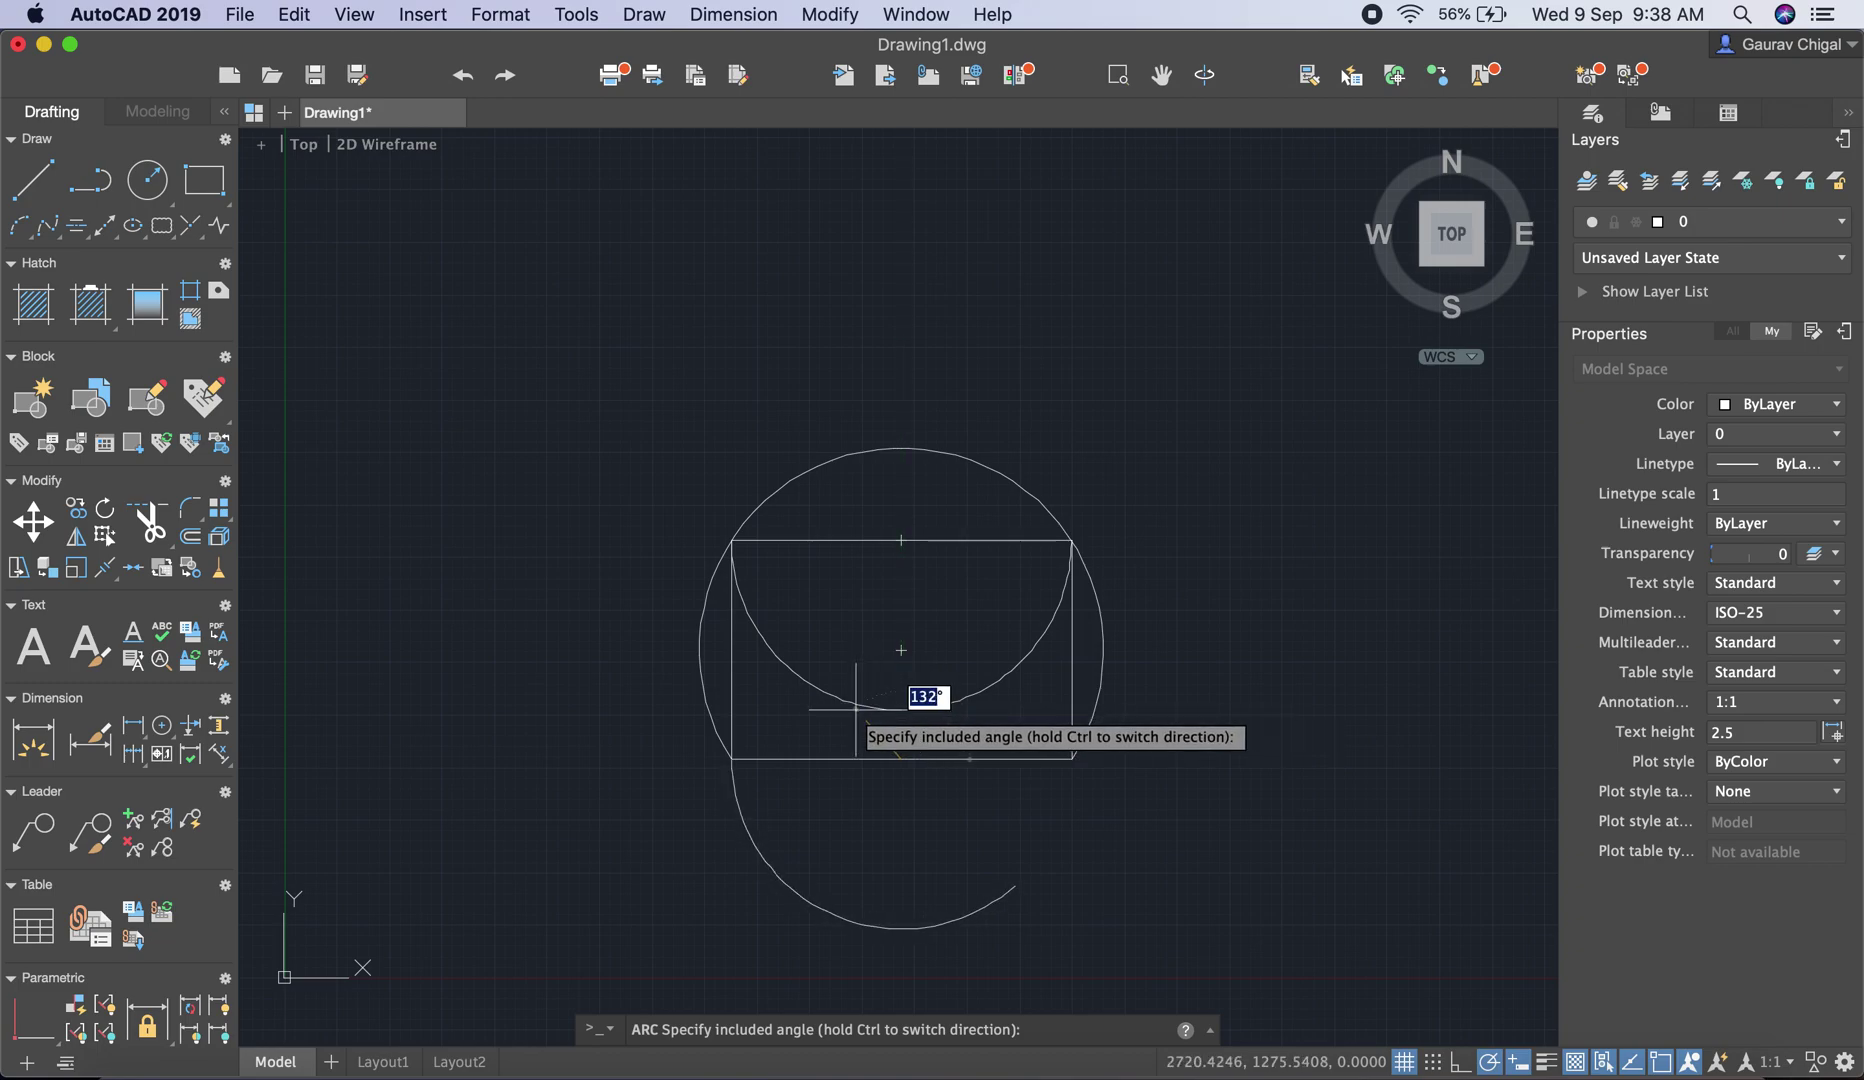
pyautogui.scroll(2, 835, 720)
pyautogui.moveTo(826, 725); pyautogui.dragTo(820, 578, button='middle')
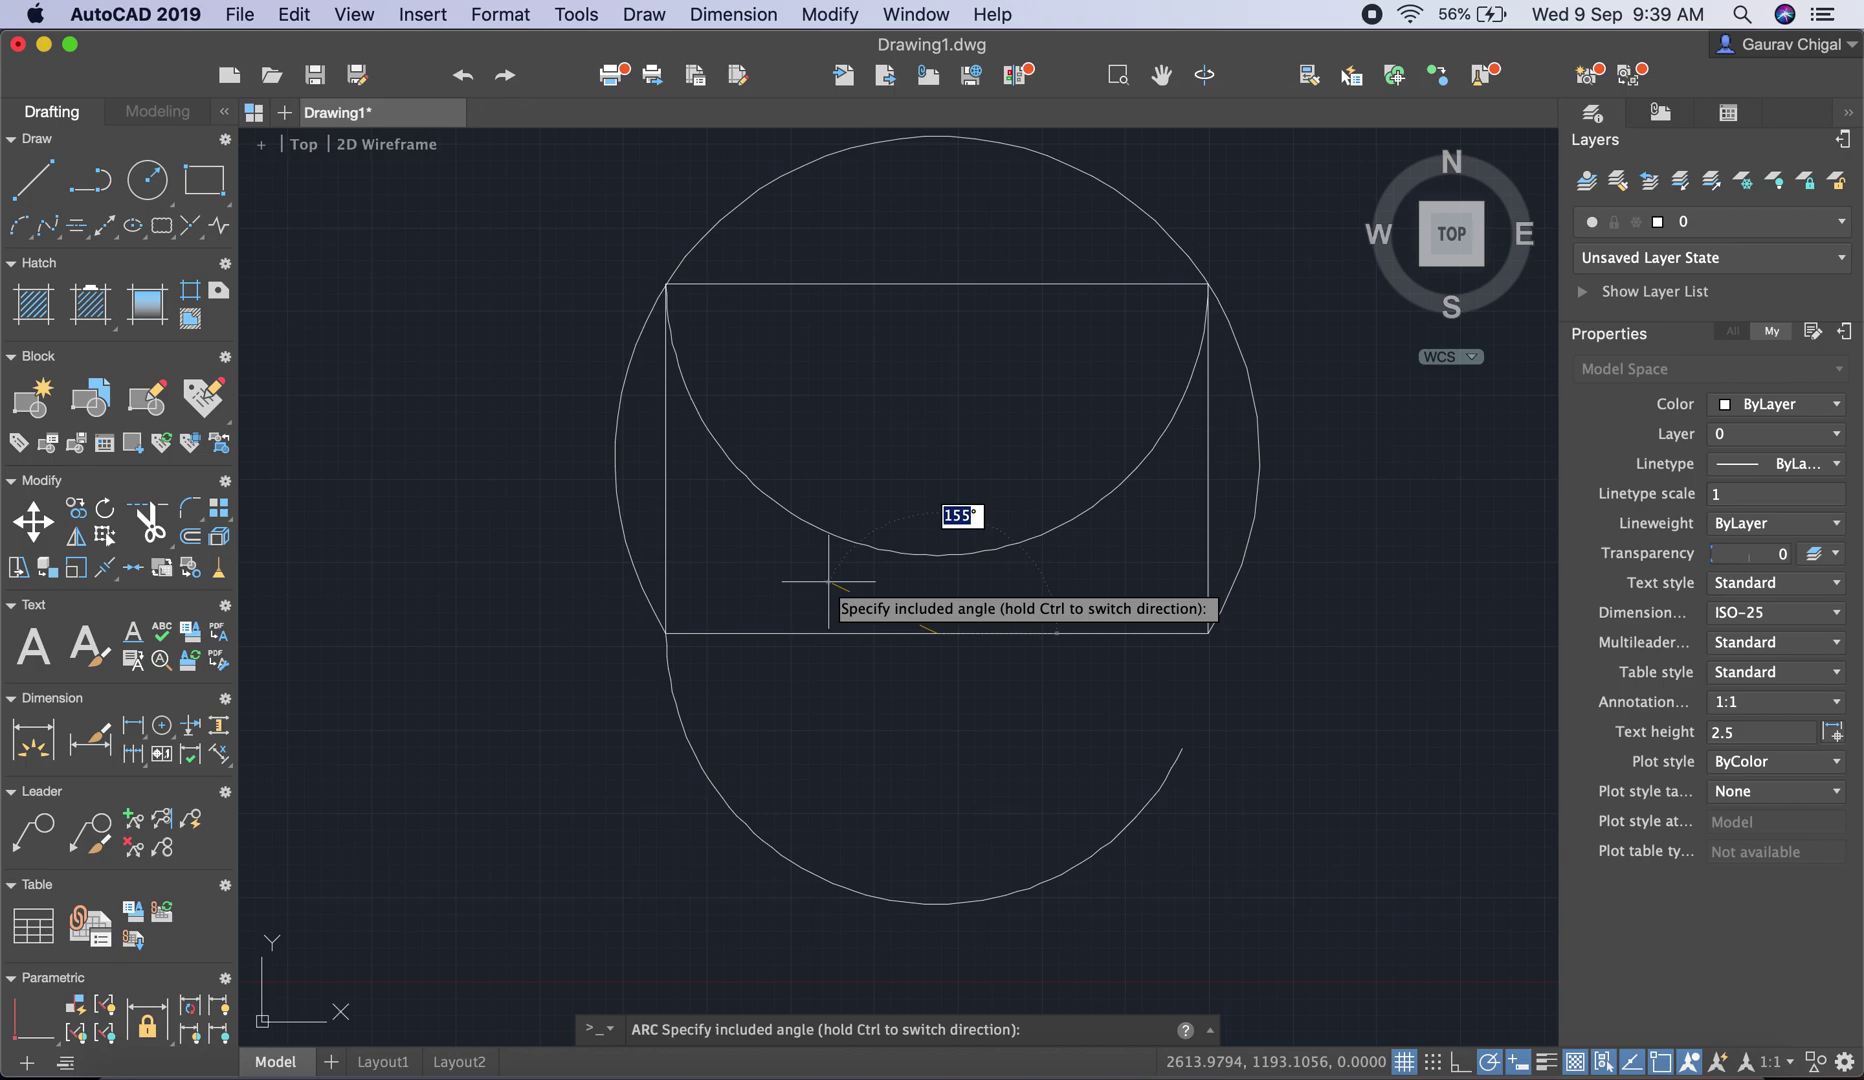
pyautogui.write('45')
pyautogui.press('Return')
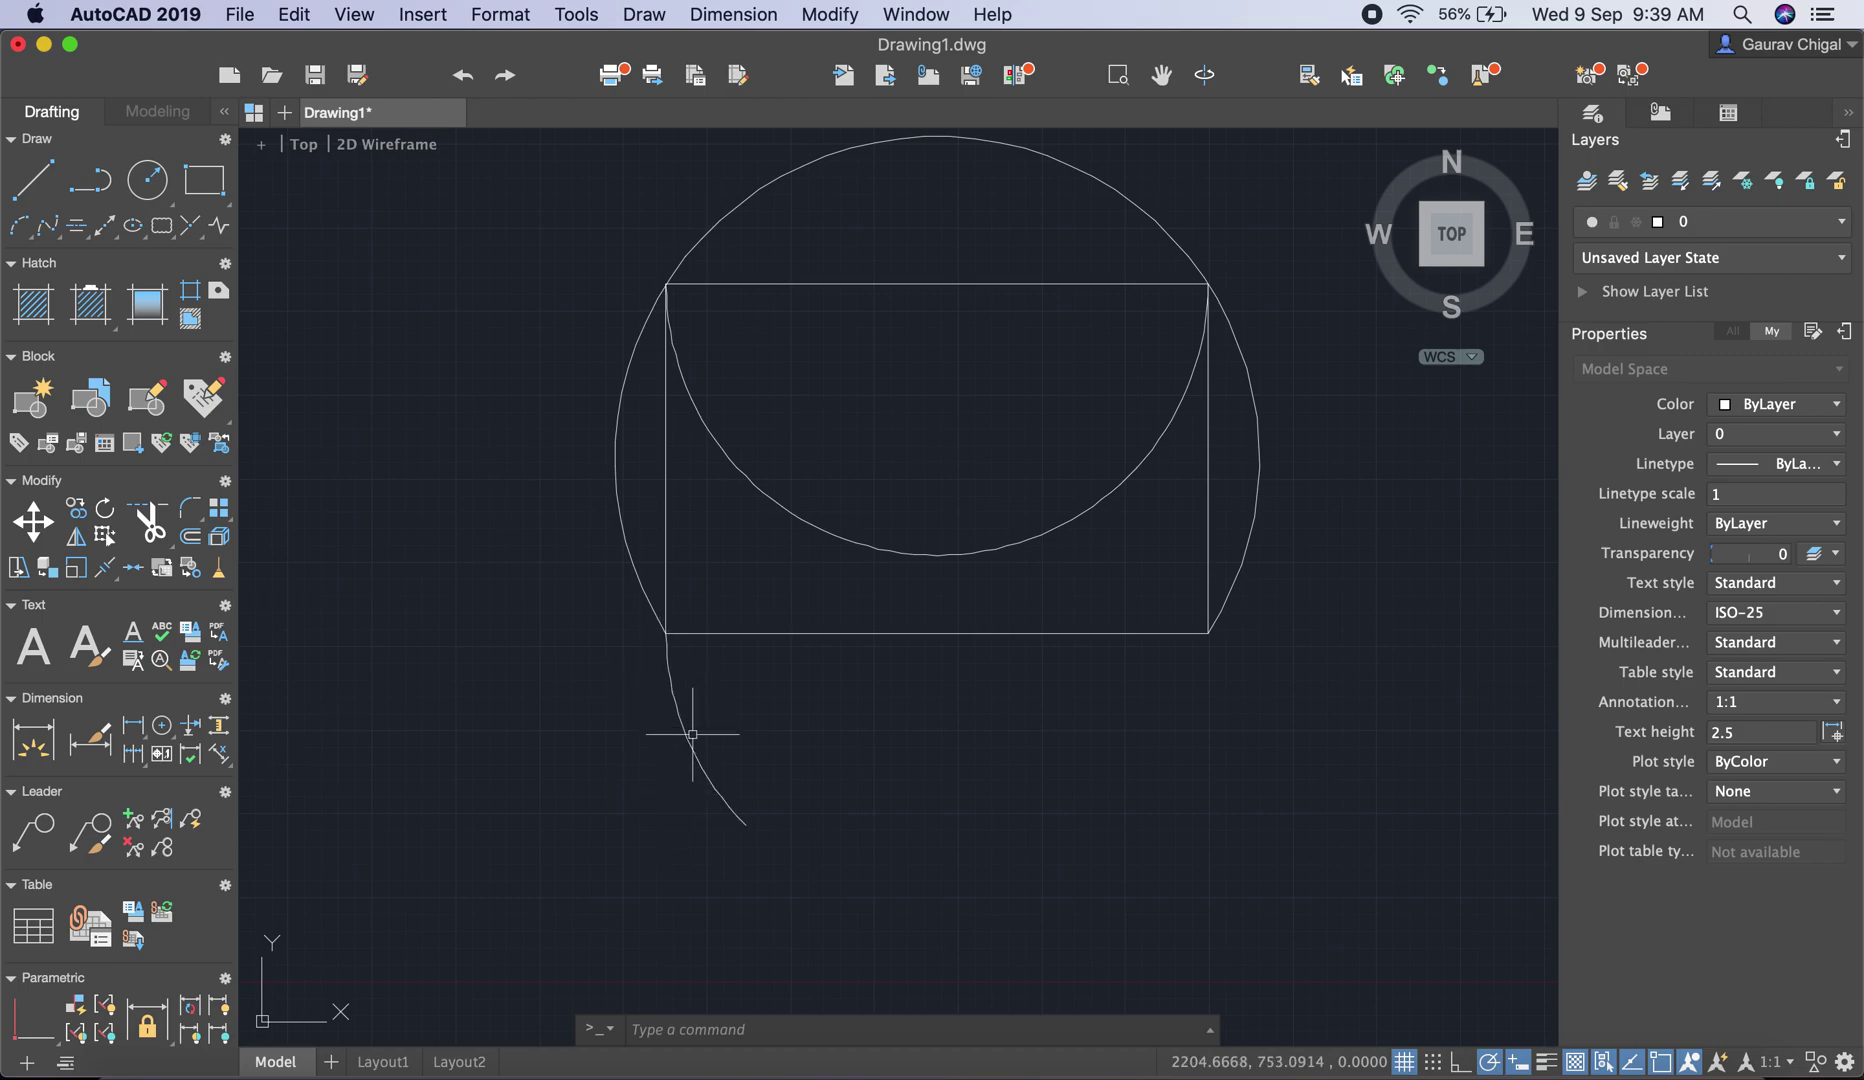
# Draw a Start, Center, Length arc from the rectangle's lower-right corner, centered on the bottom edge's midpoint, with a chord length of 1000
pyautogui.click(643, 14)
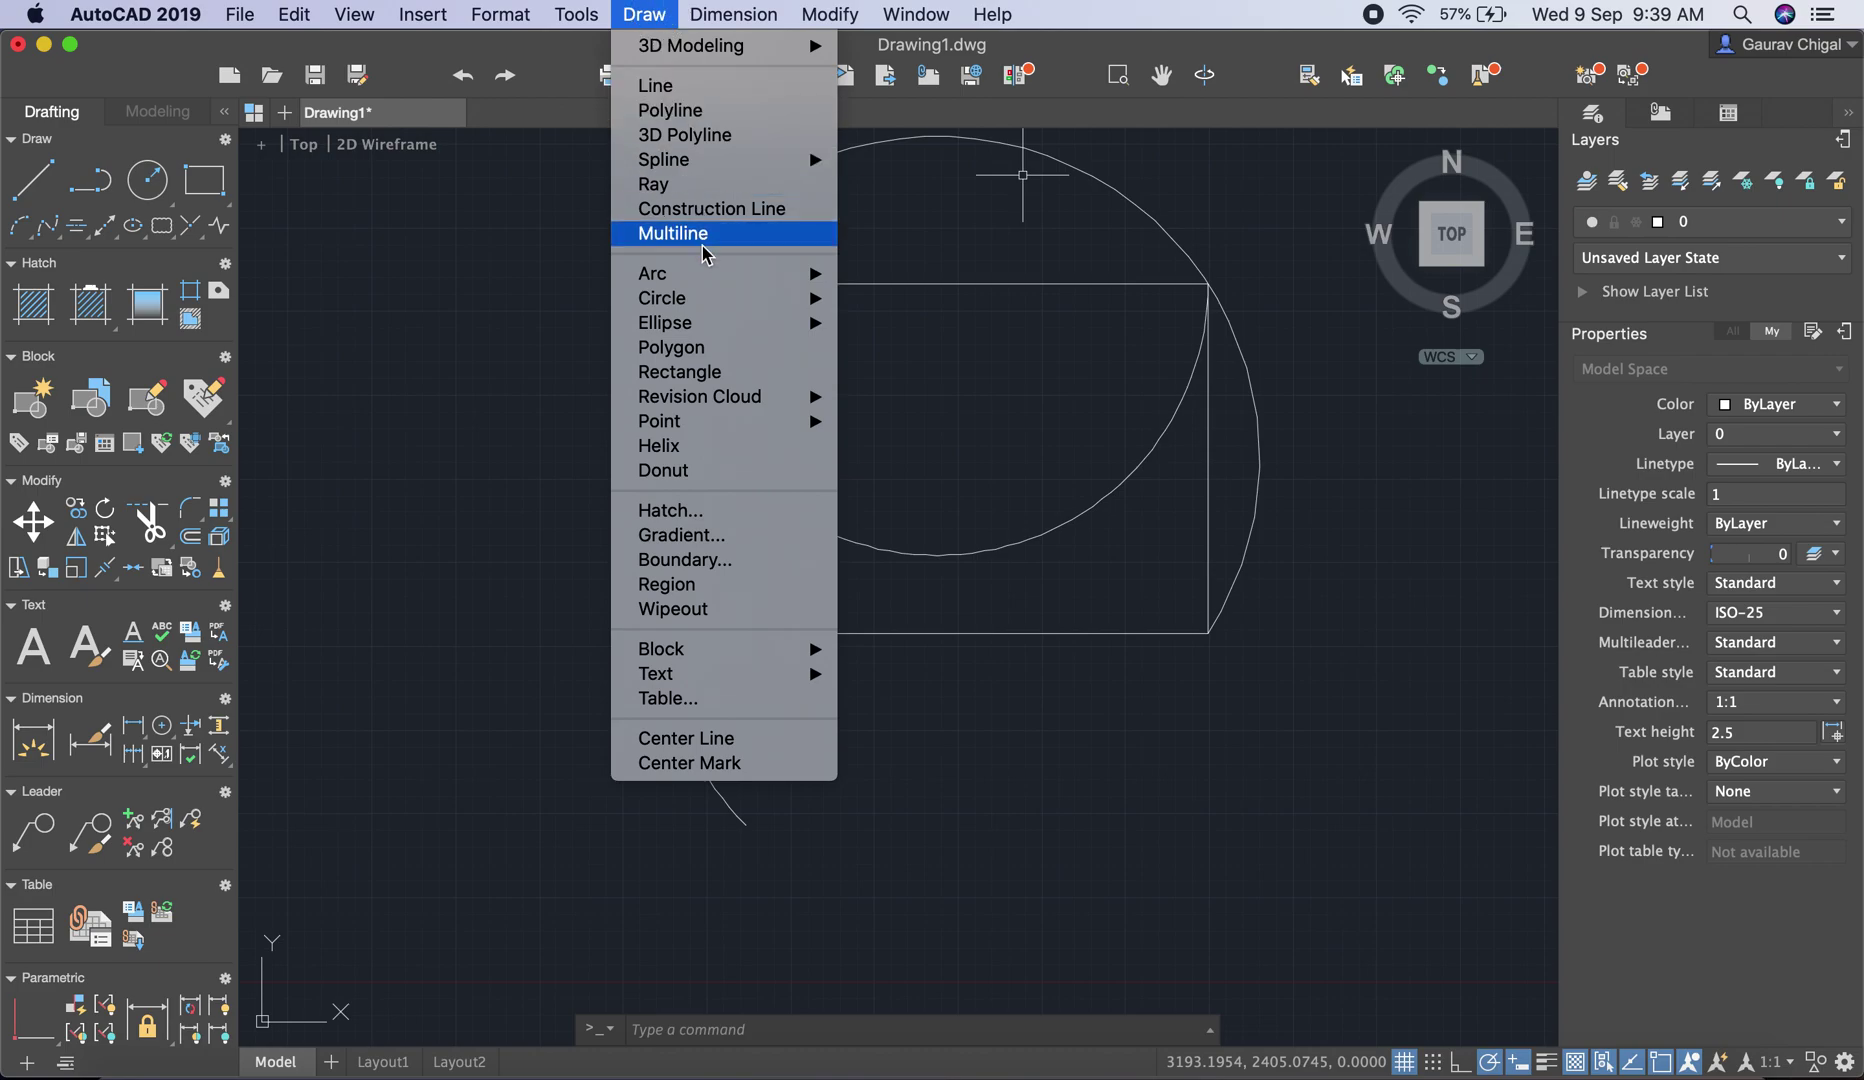
pyautogui.moveTo(703, 276)
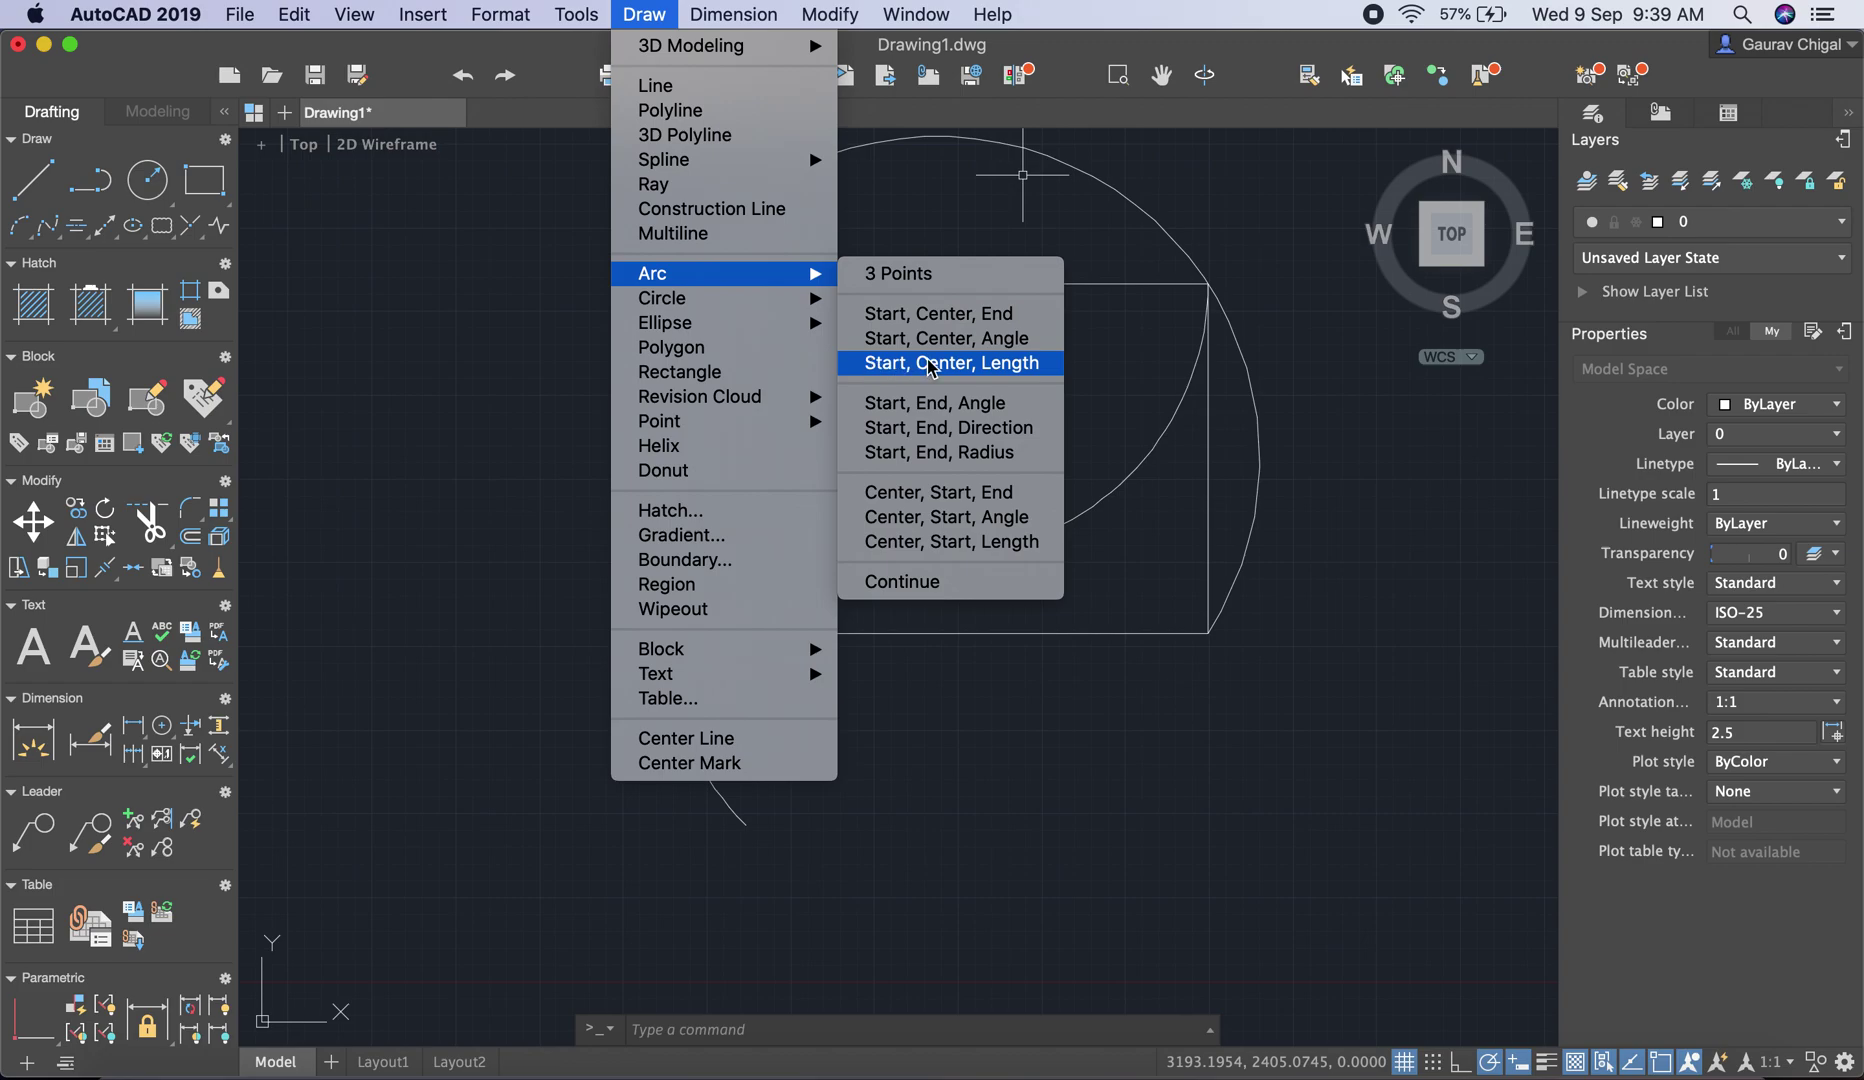
pyautogui.click(988, 366)
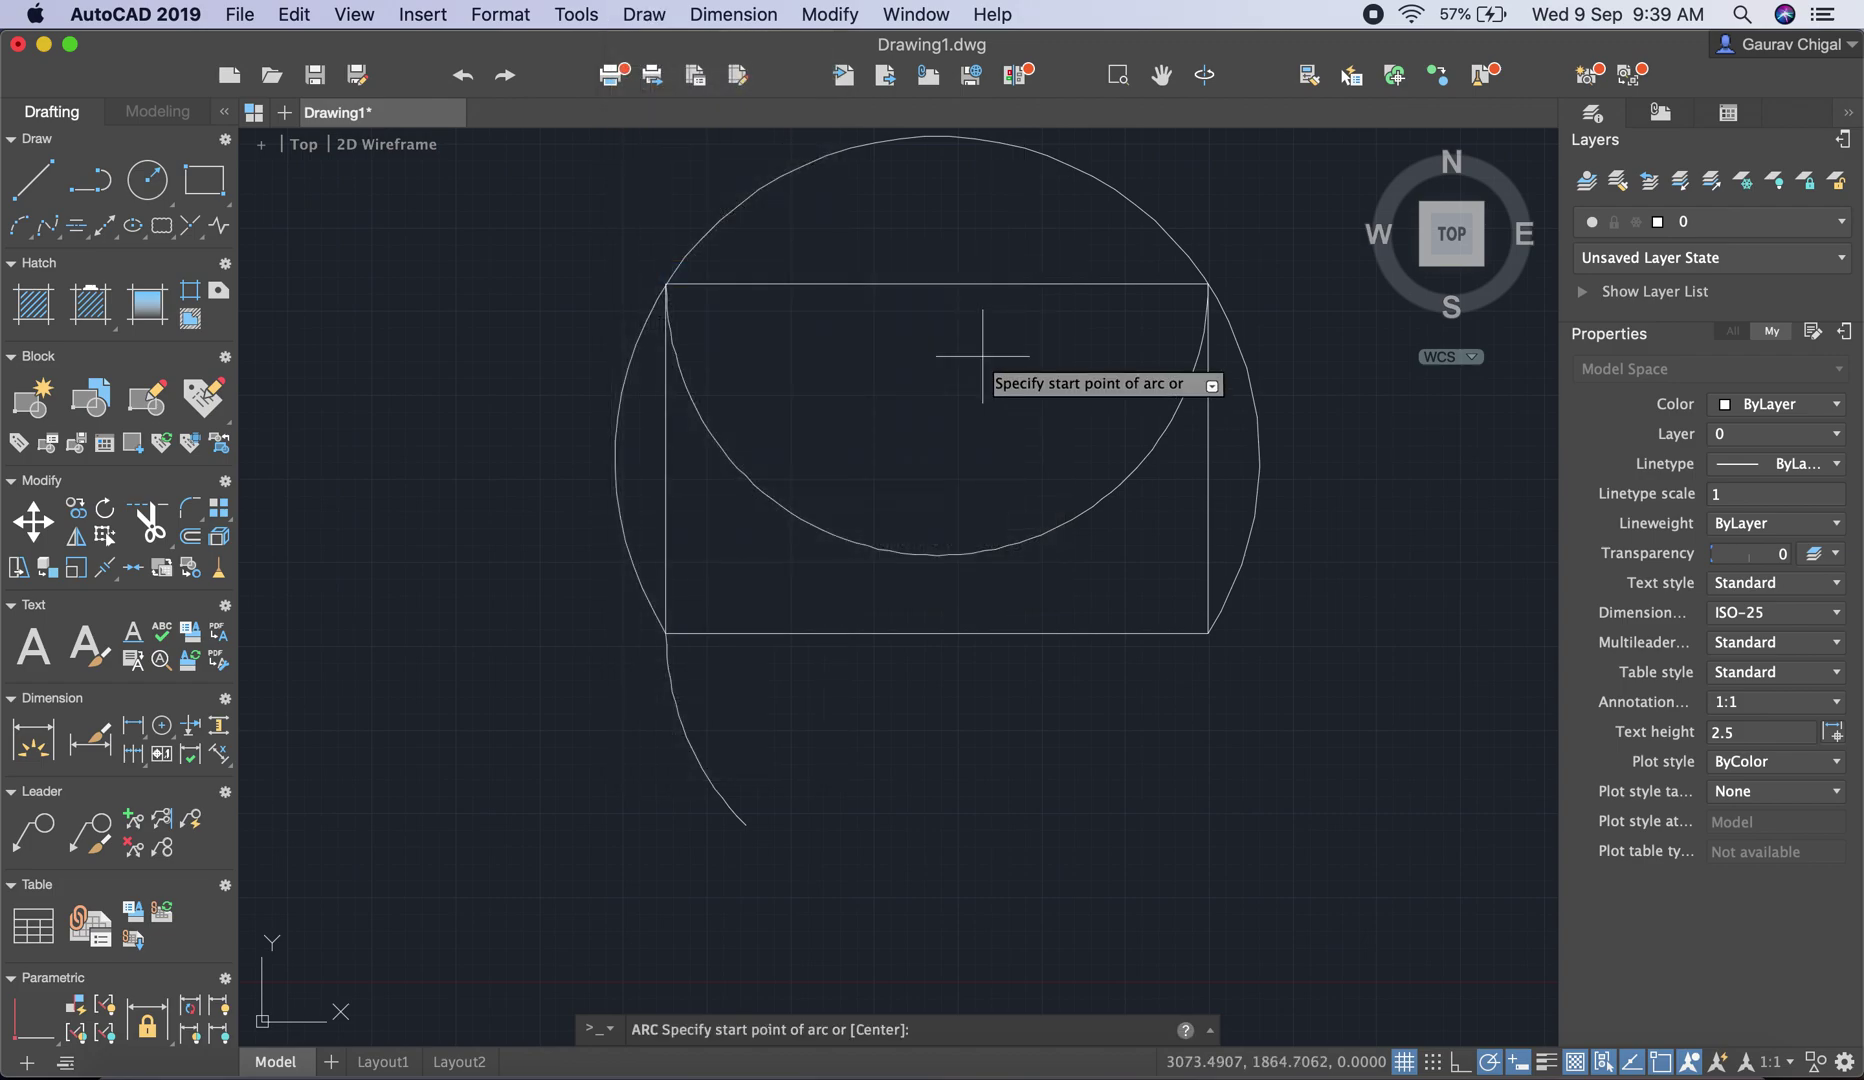
pyautogui.click(1208, 633)
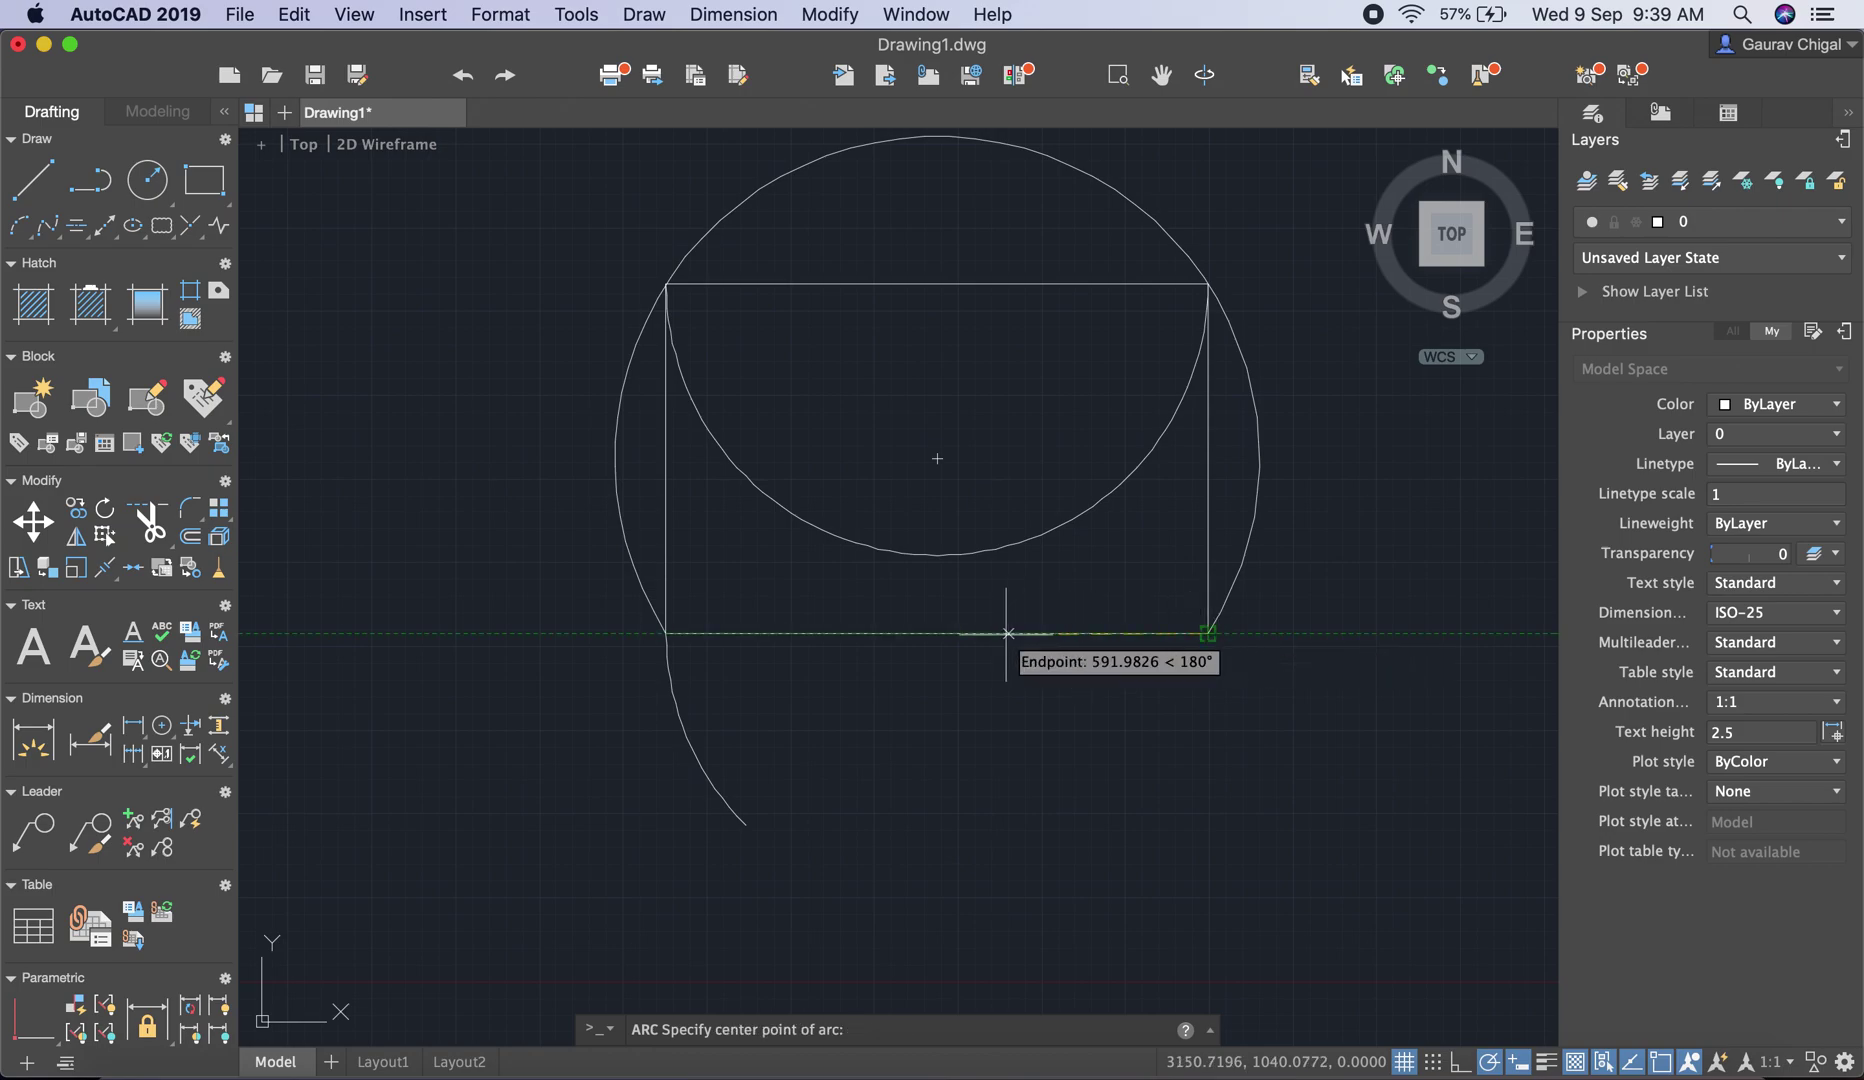
pyautogui.click(940, 636)
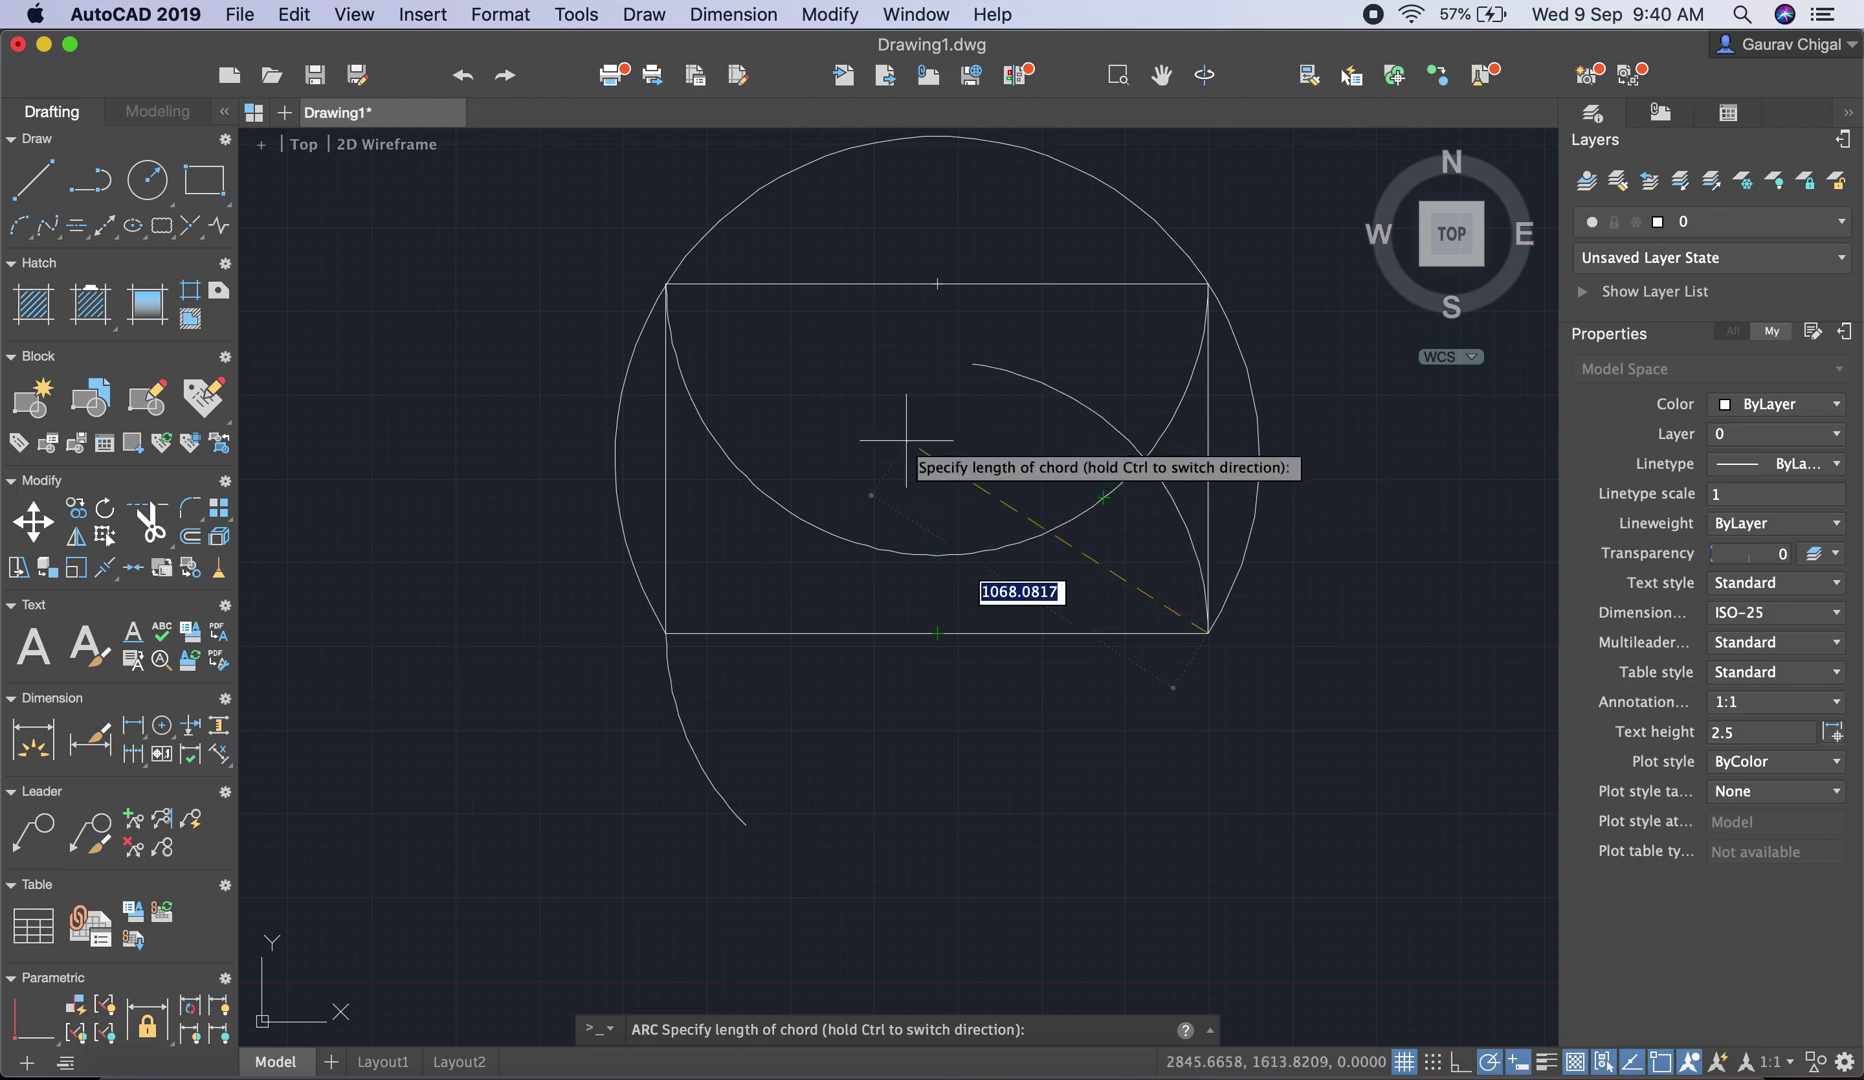
pyautogui.write('1000')
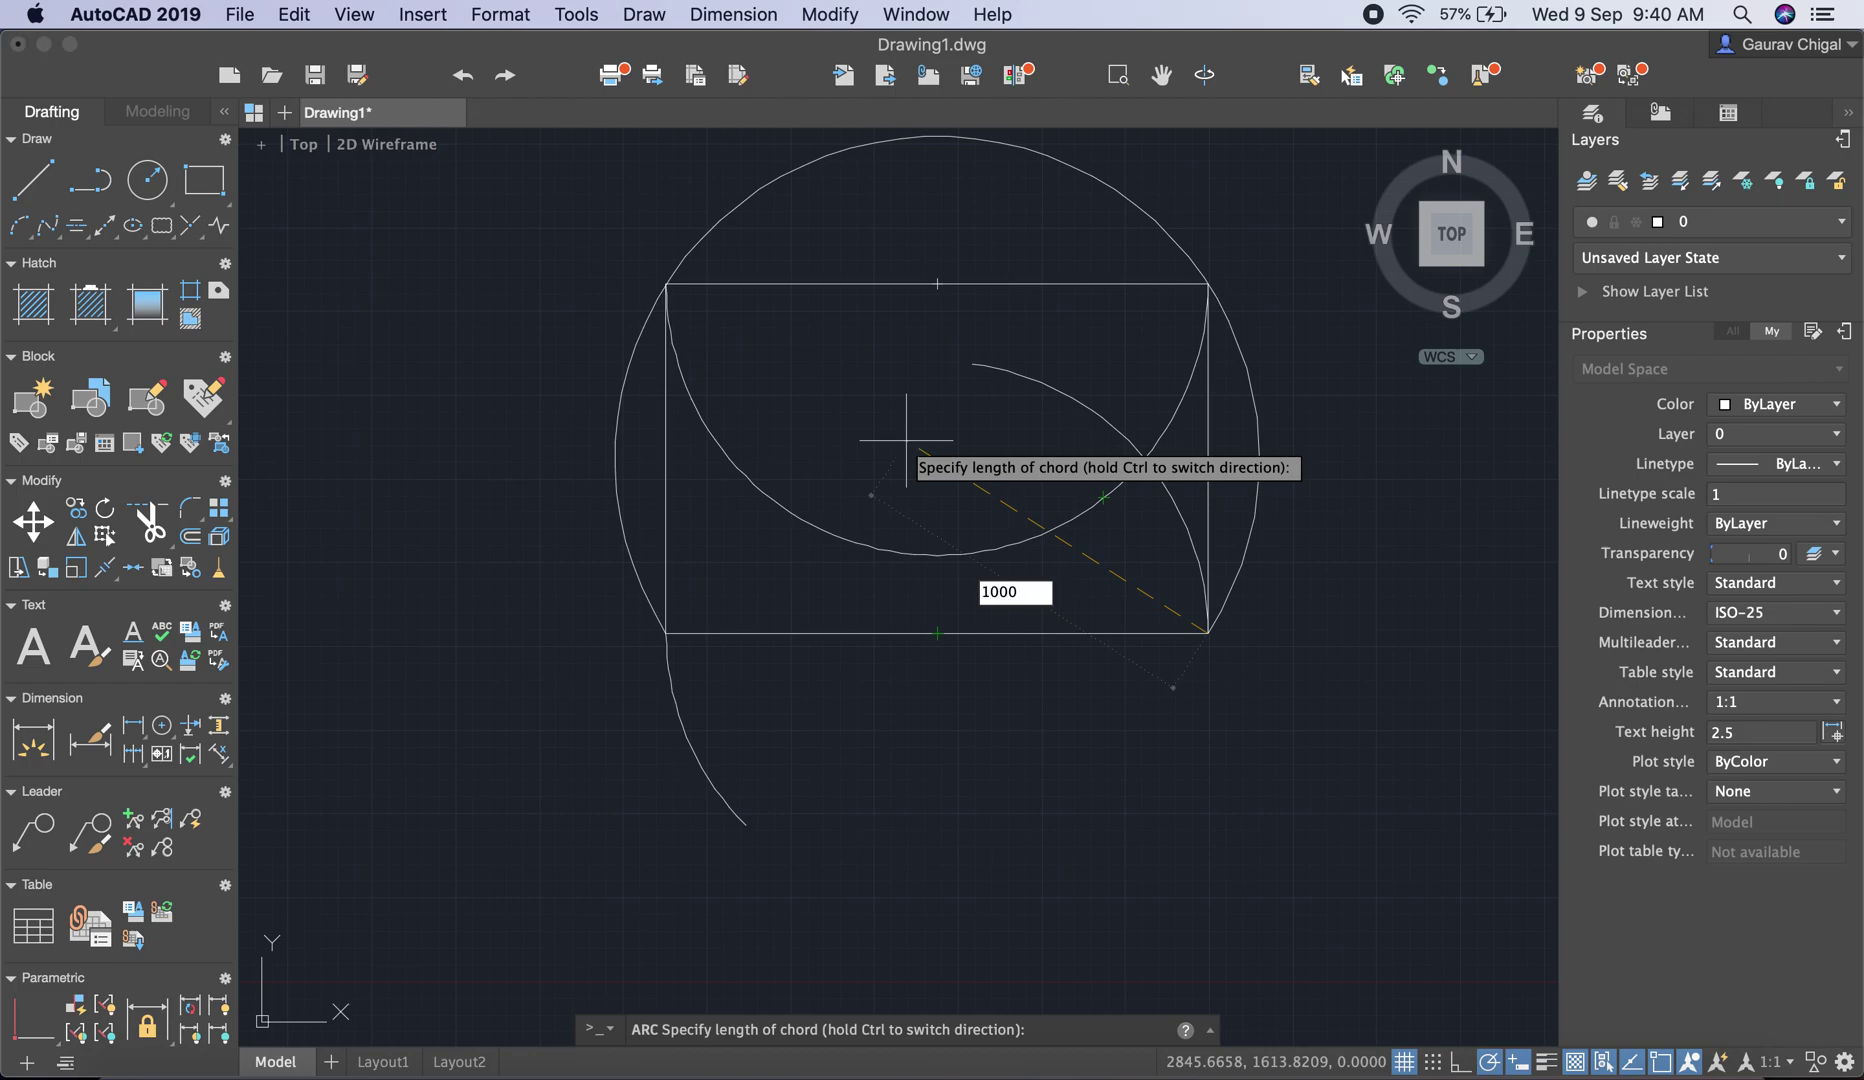
pyautogui.press('Return')
pyautogui.click(1073, 401)
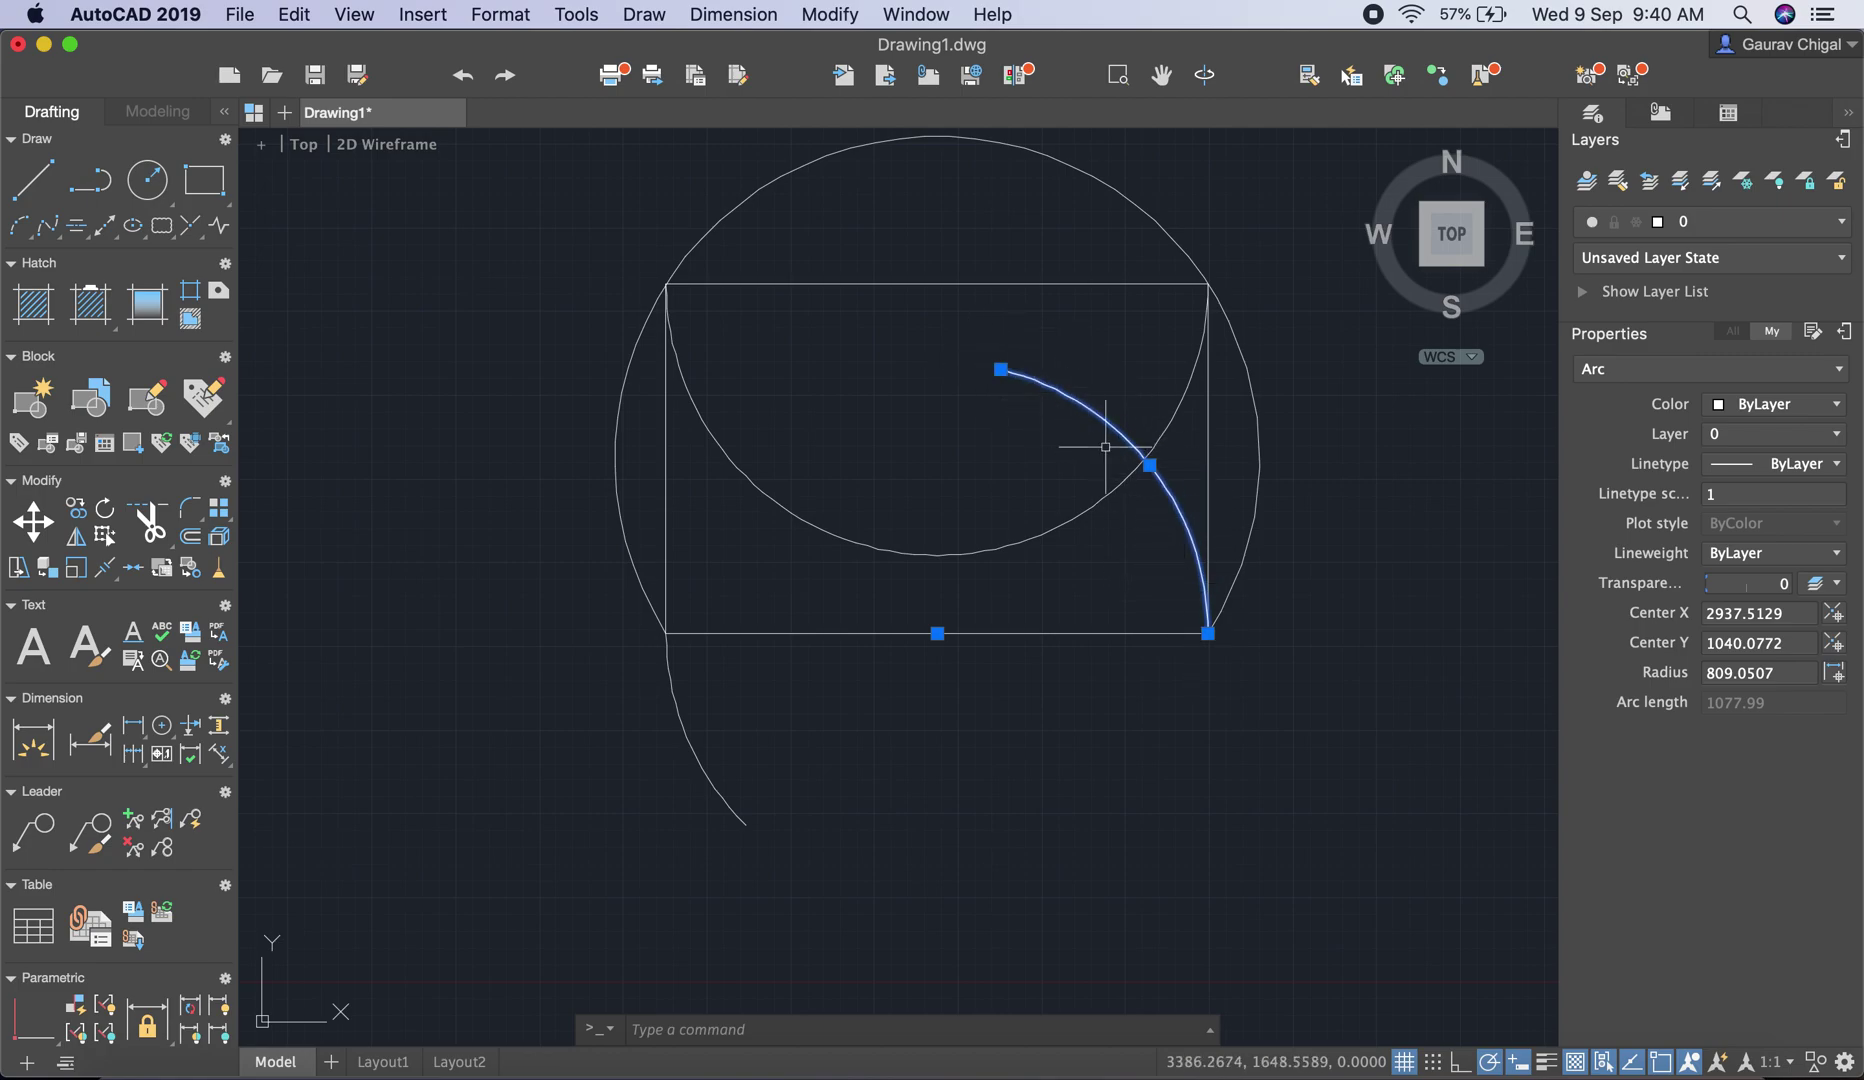
pyautogui.click(866, 370)
pyautogui.press('Escape')
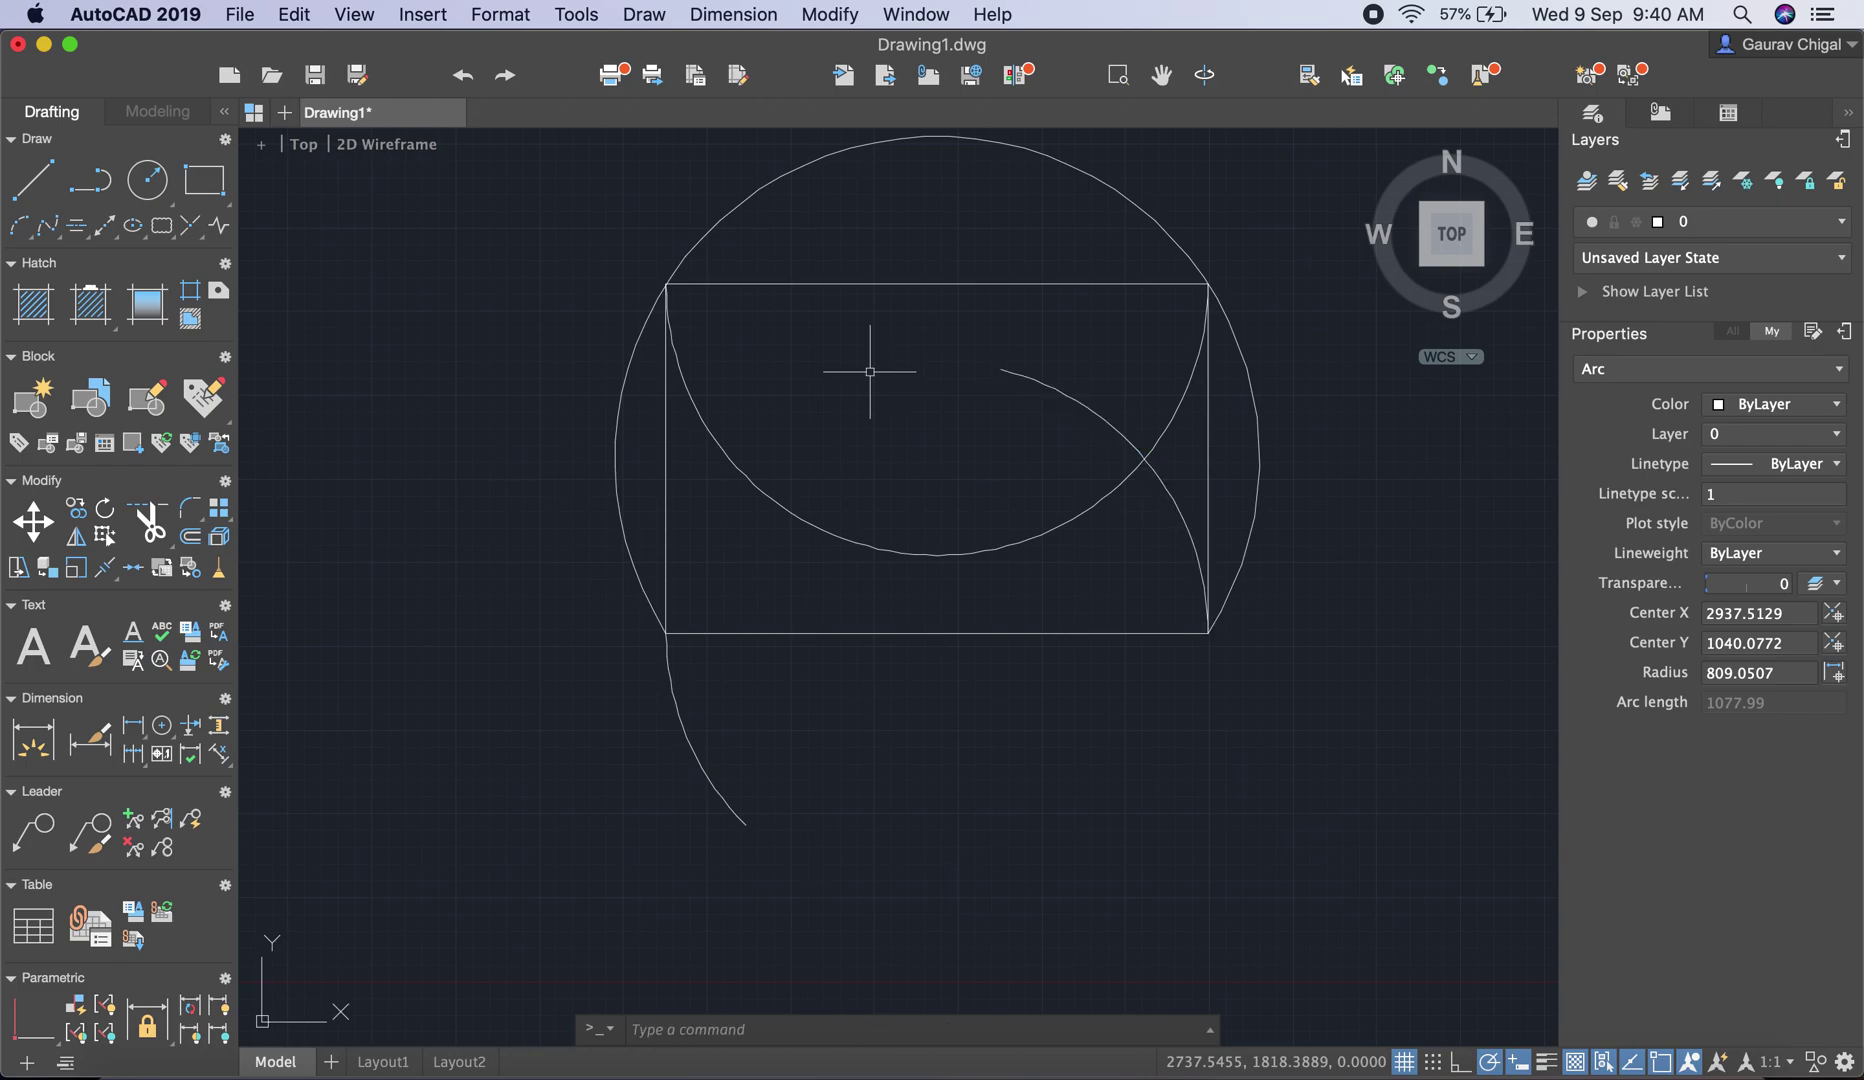
# Draw a Start, End, Angle arc from the rectangle's lower-left corner to its lower-right corner with a 60-degree included angle
pyautogui.click(660, 14)
pyautogui.moveTo(707, 274)
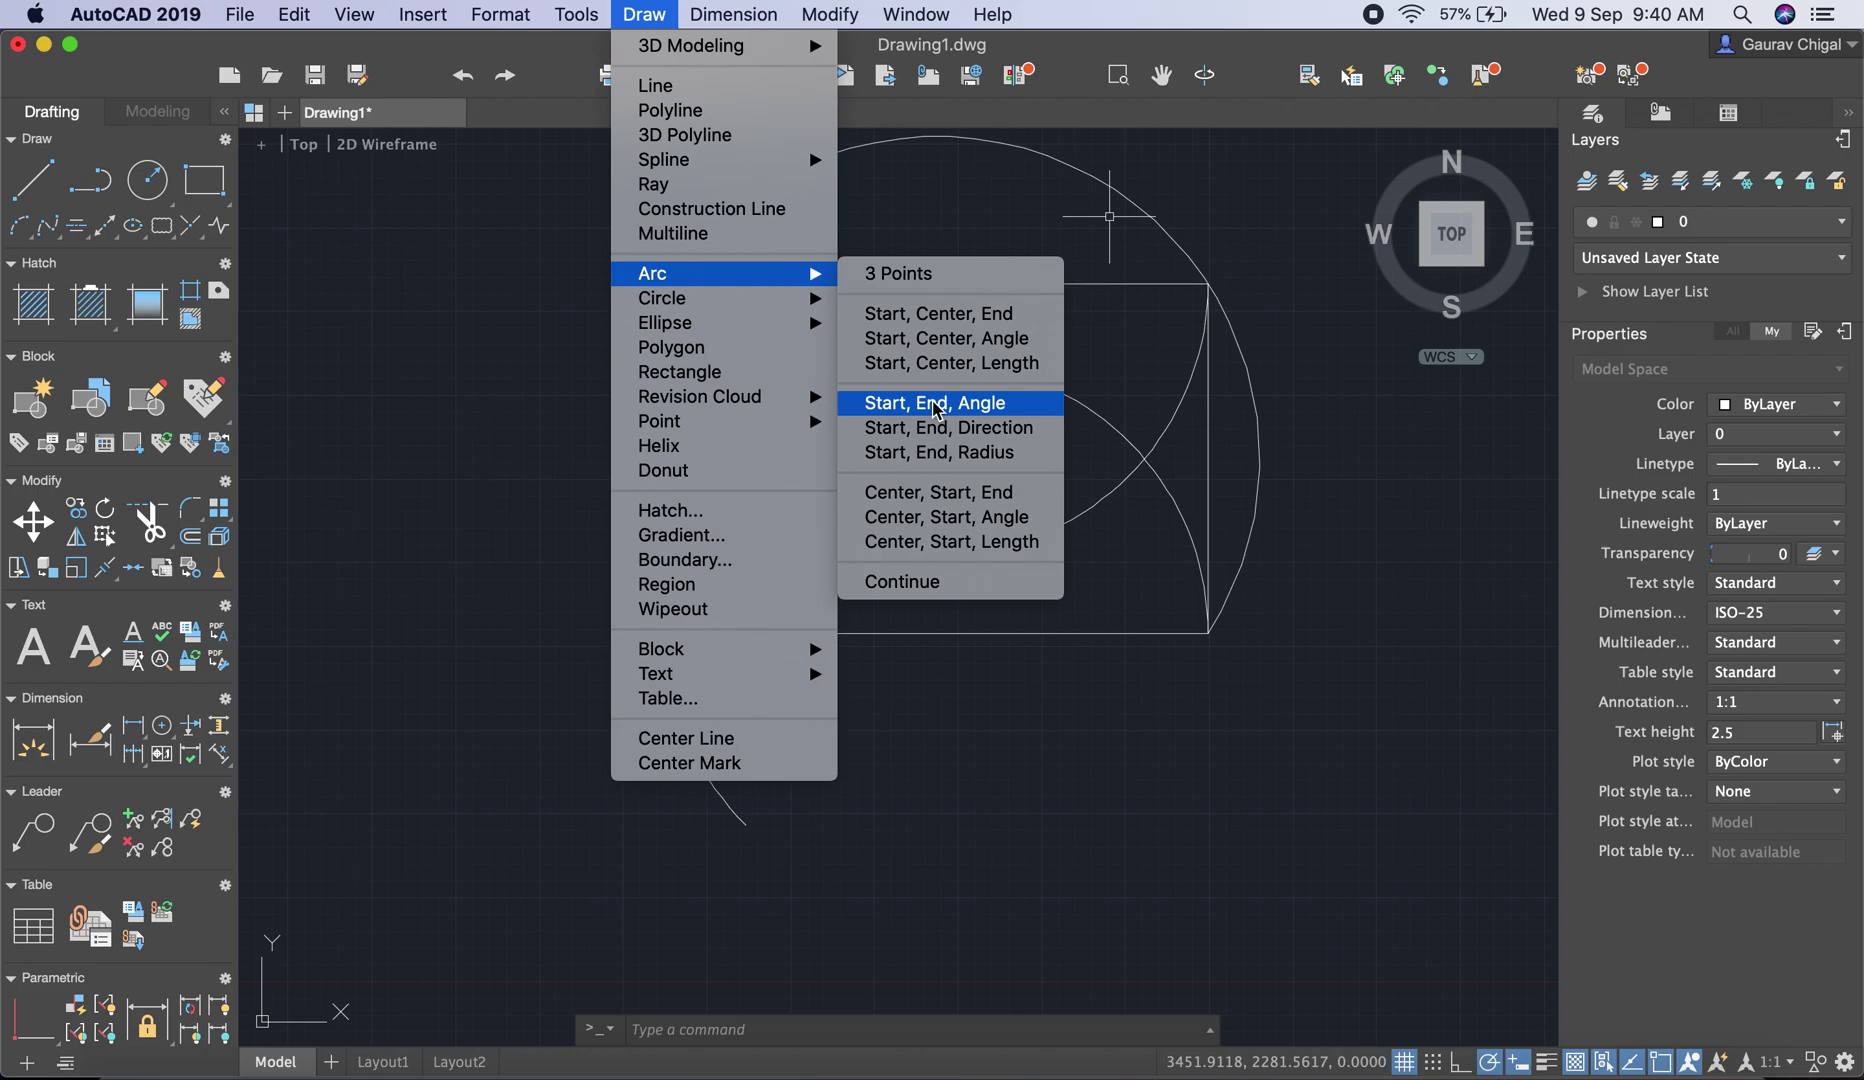
pyautogui.click(935, 403)
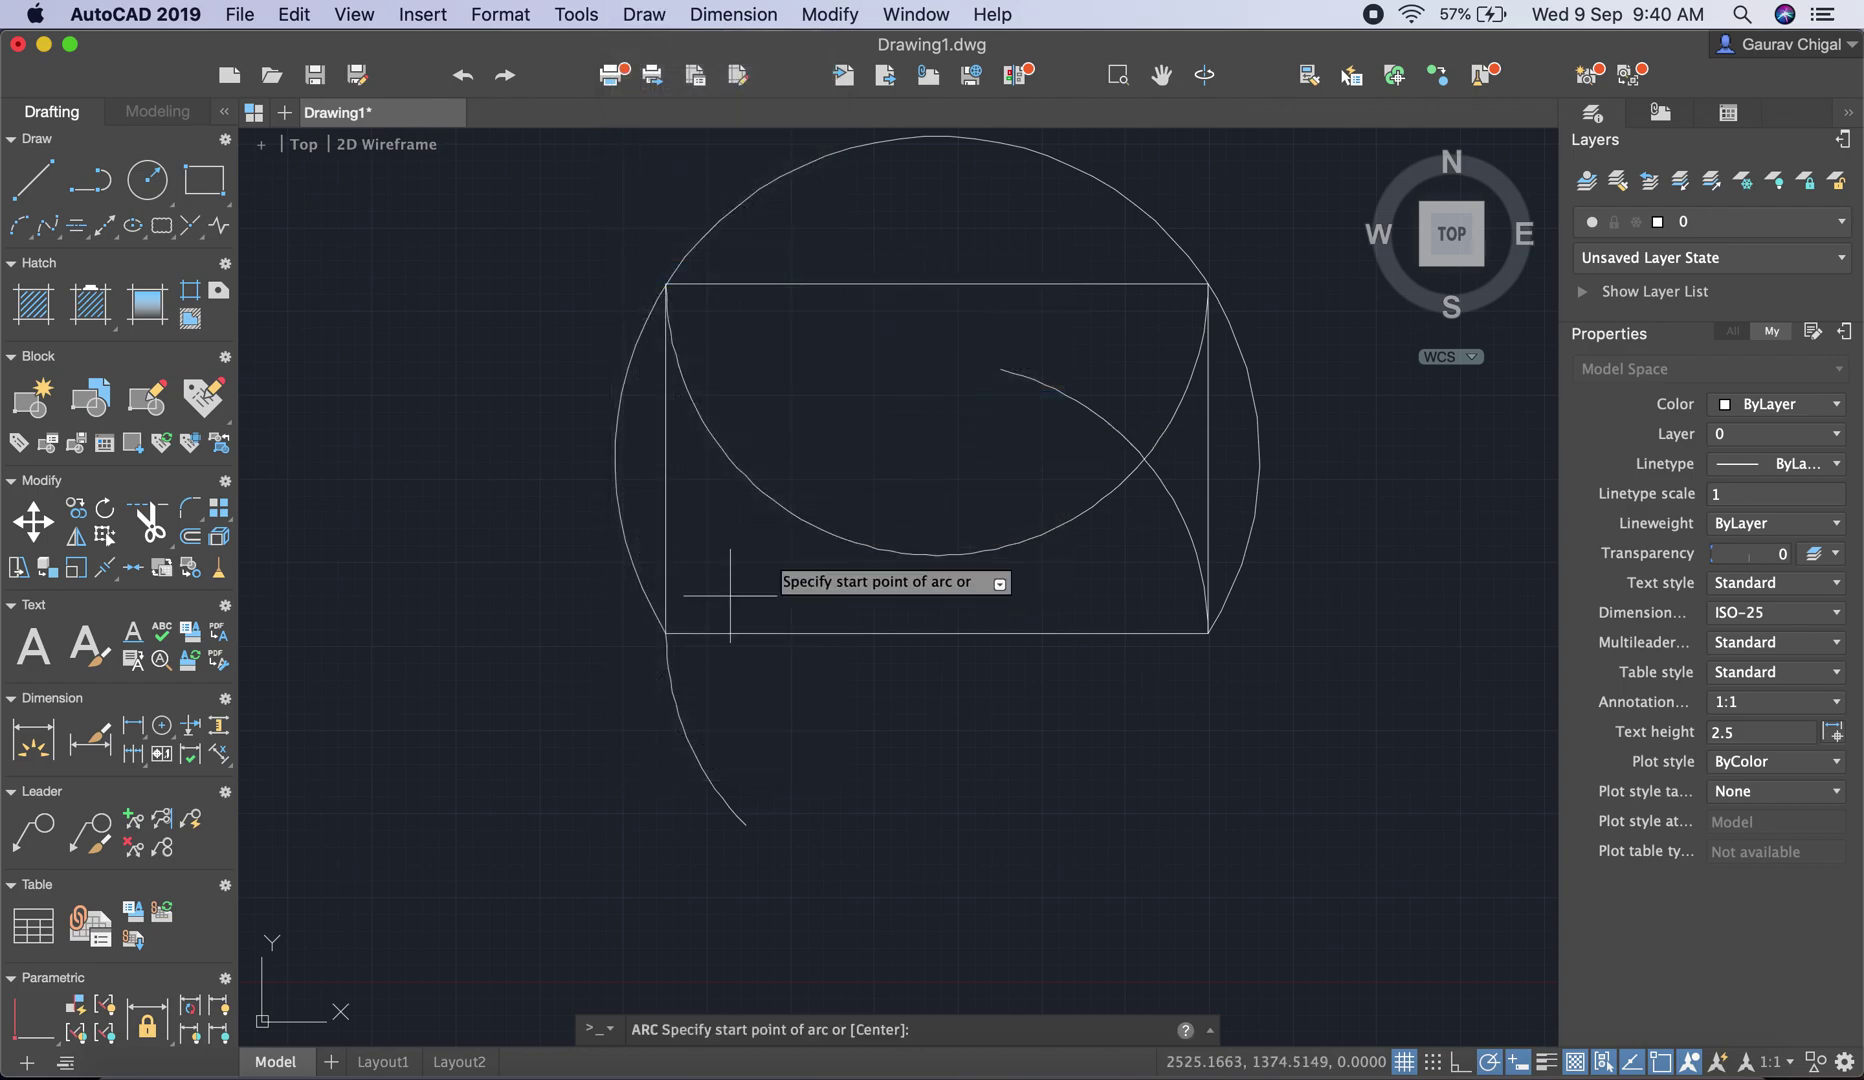
pyautogui.click(665, 633)
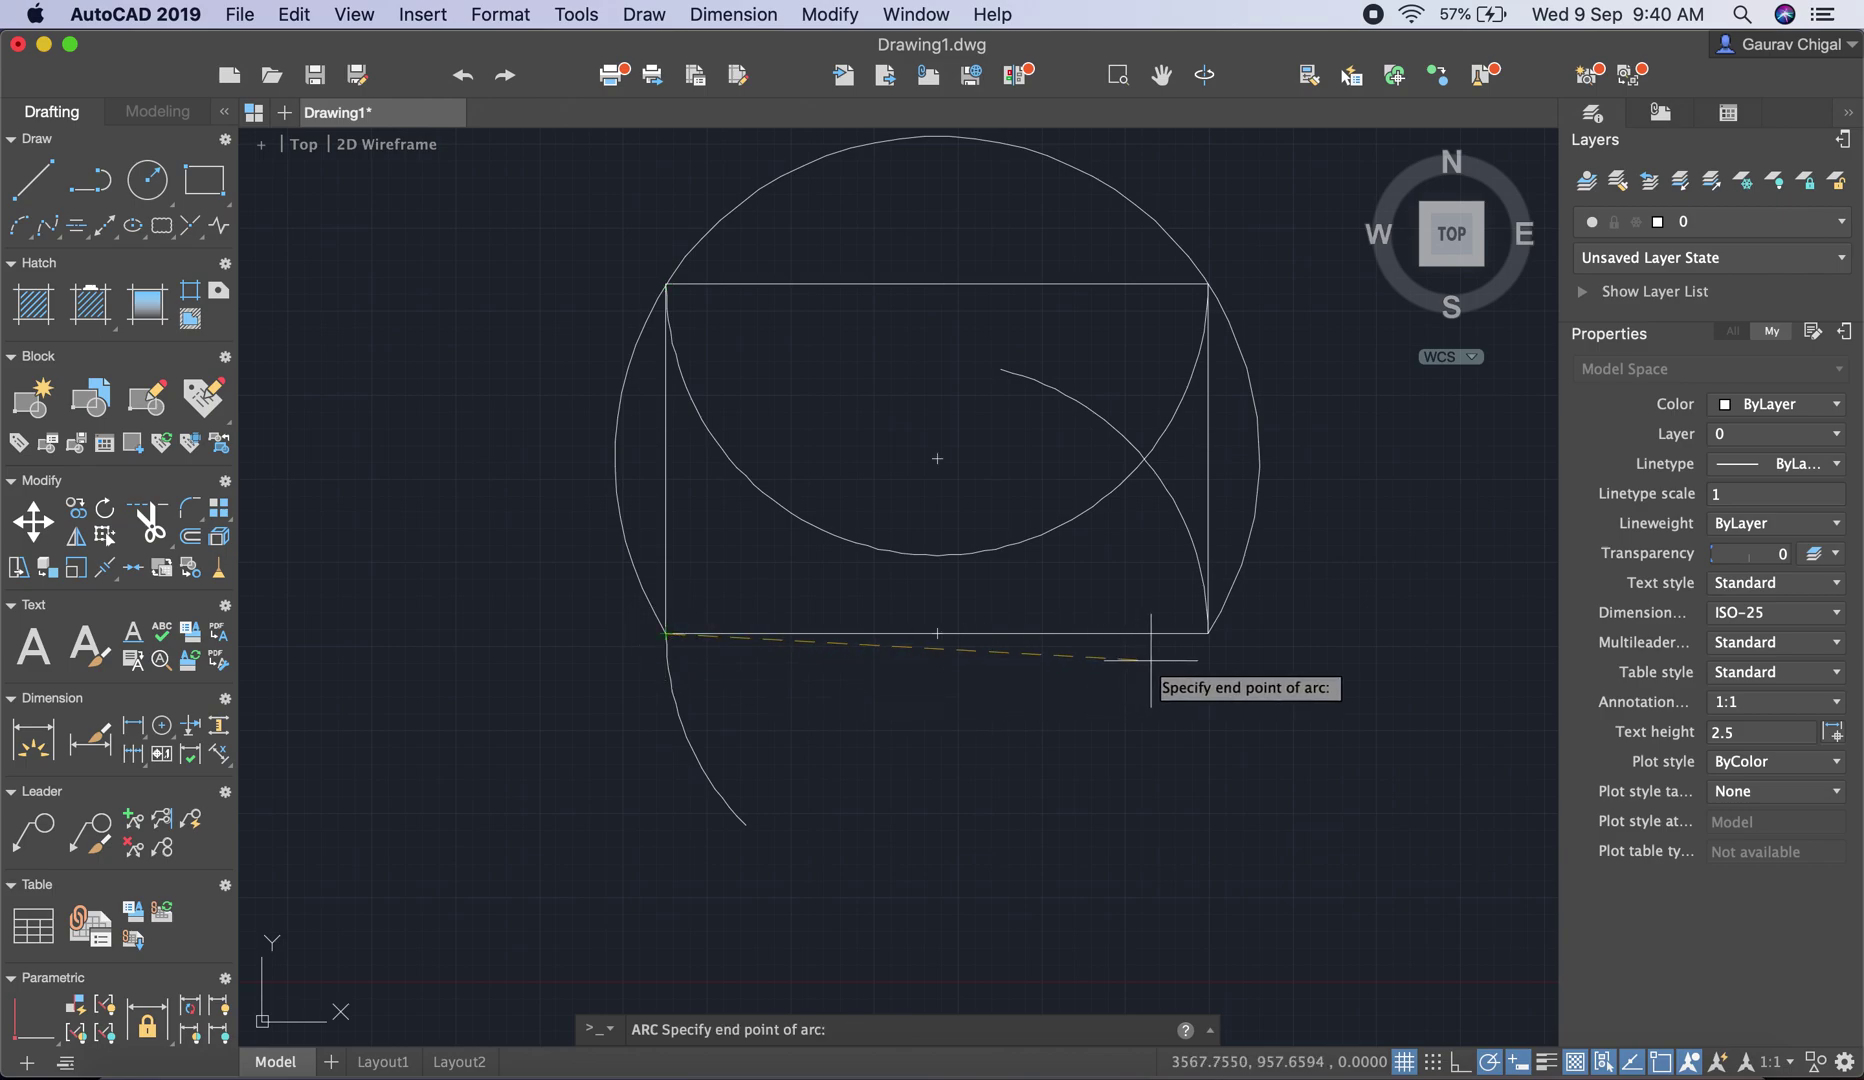
pyautogui.click(1207, 633)
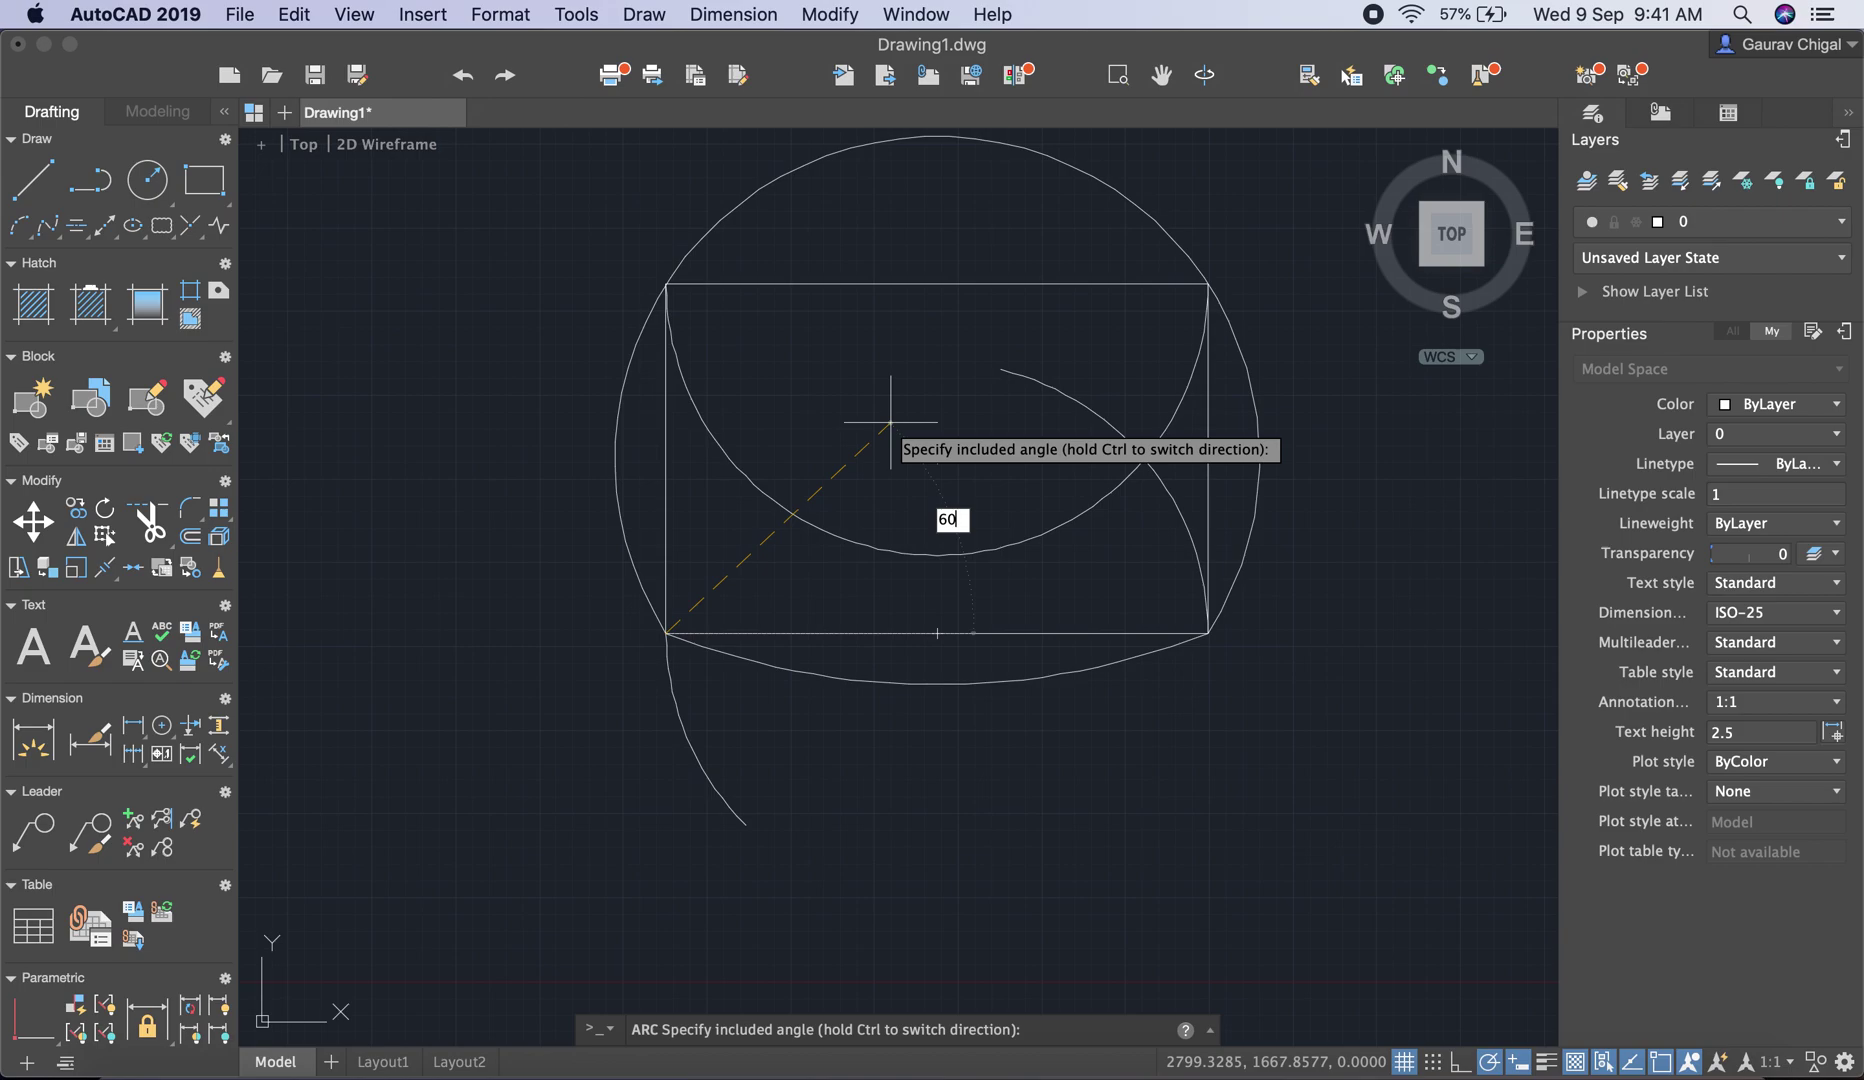
pyautogui.press('Return')
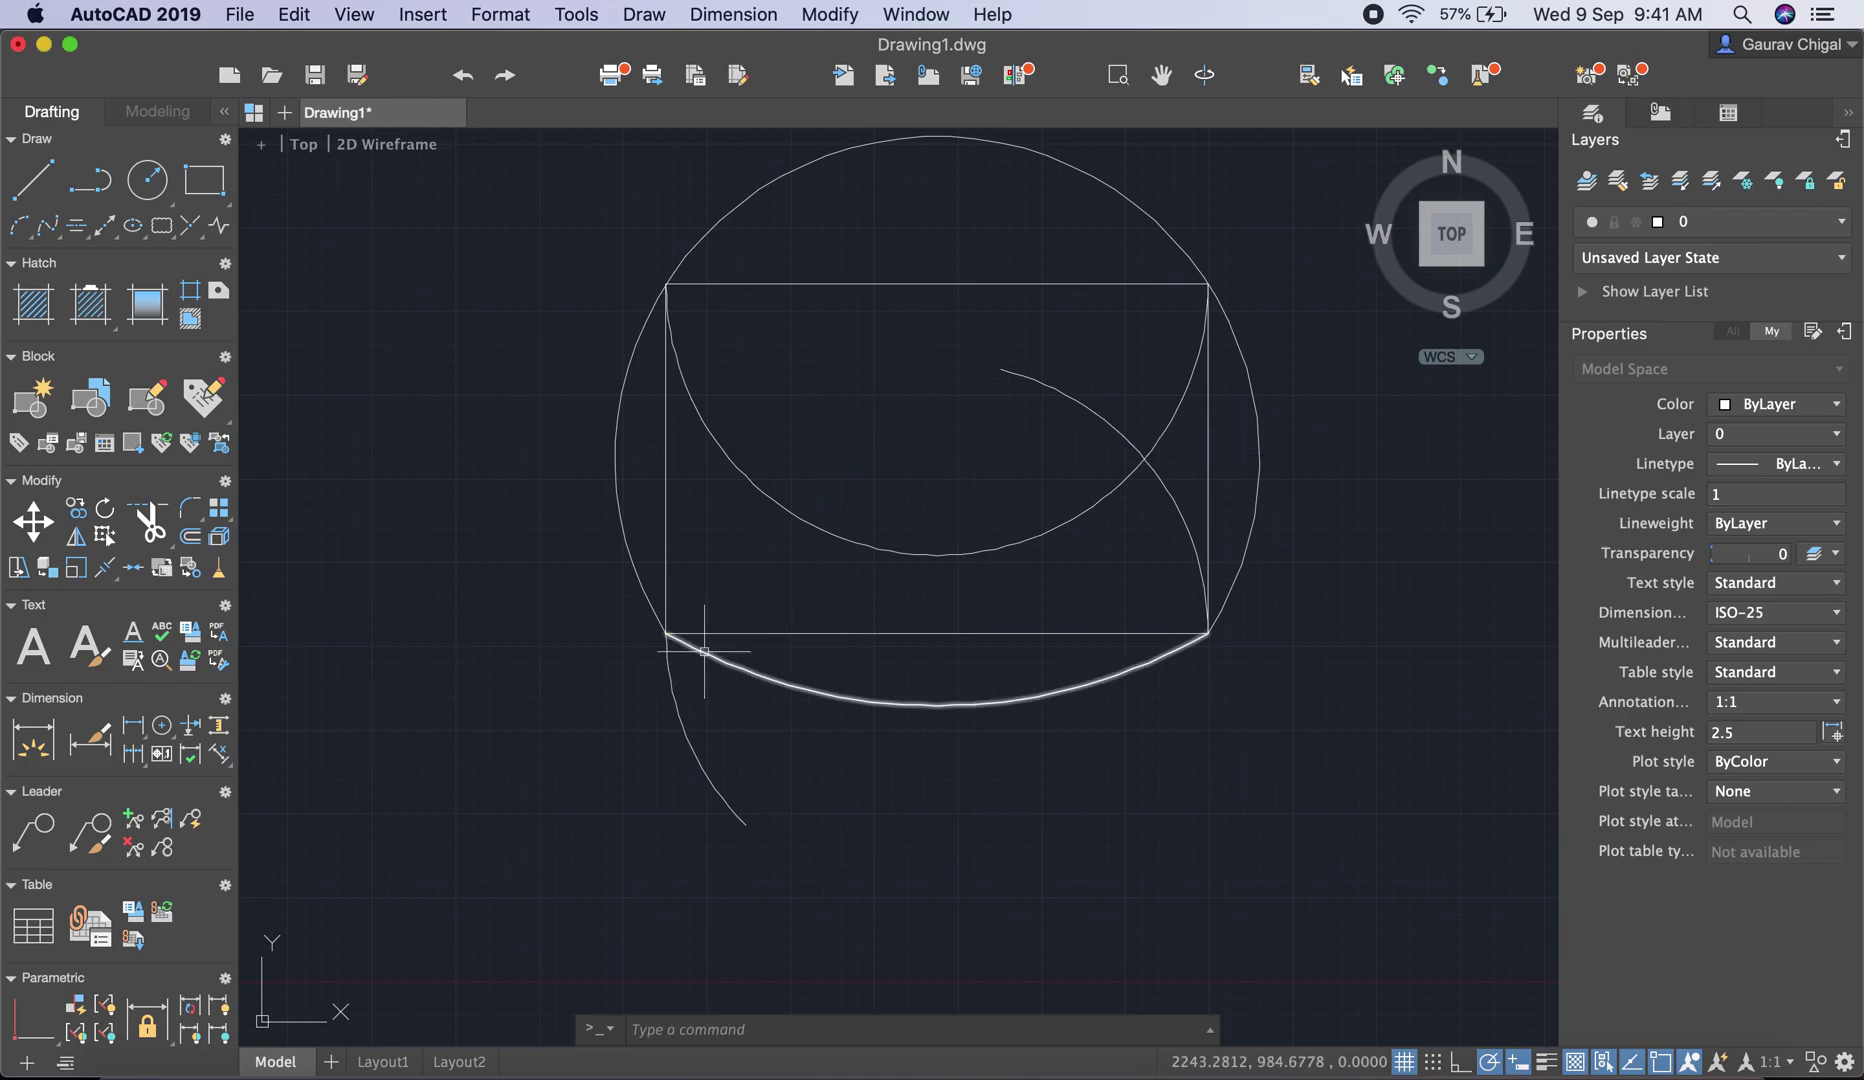
pyautogui.click(670, 648)
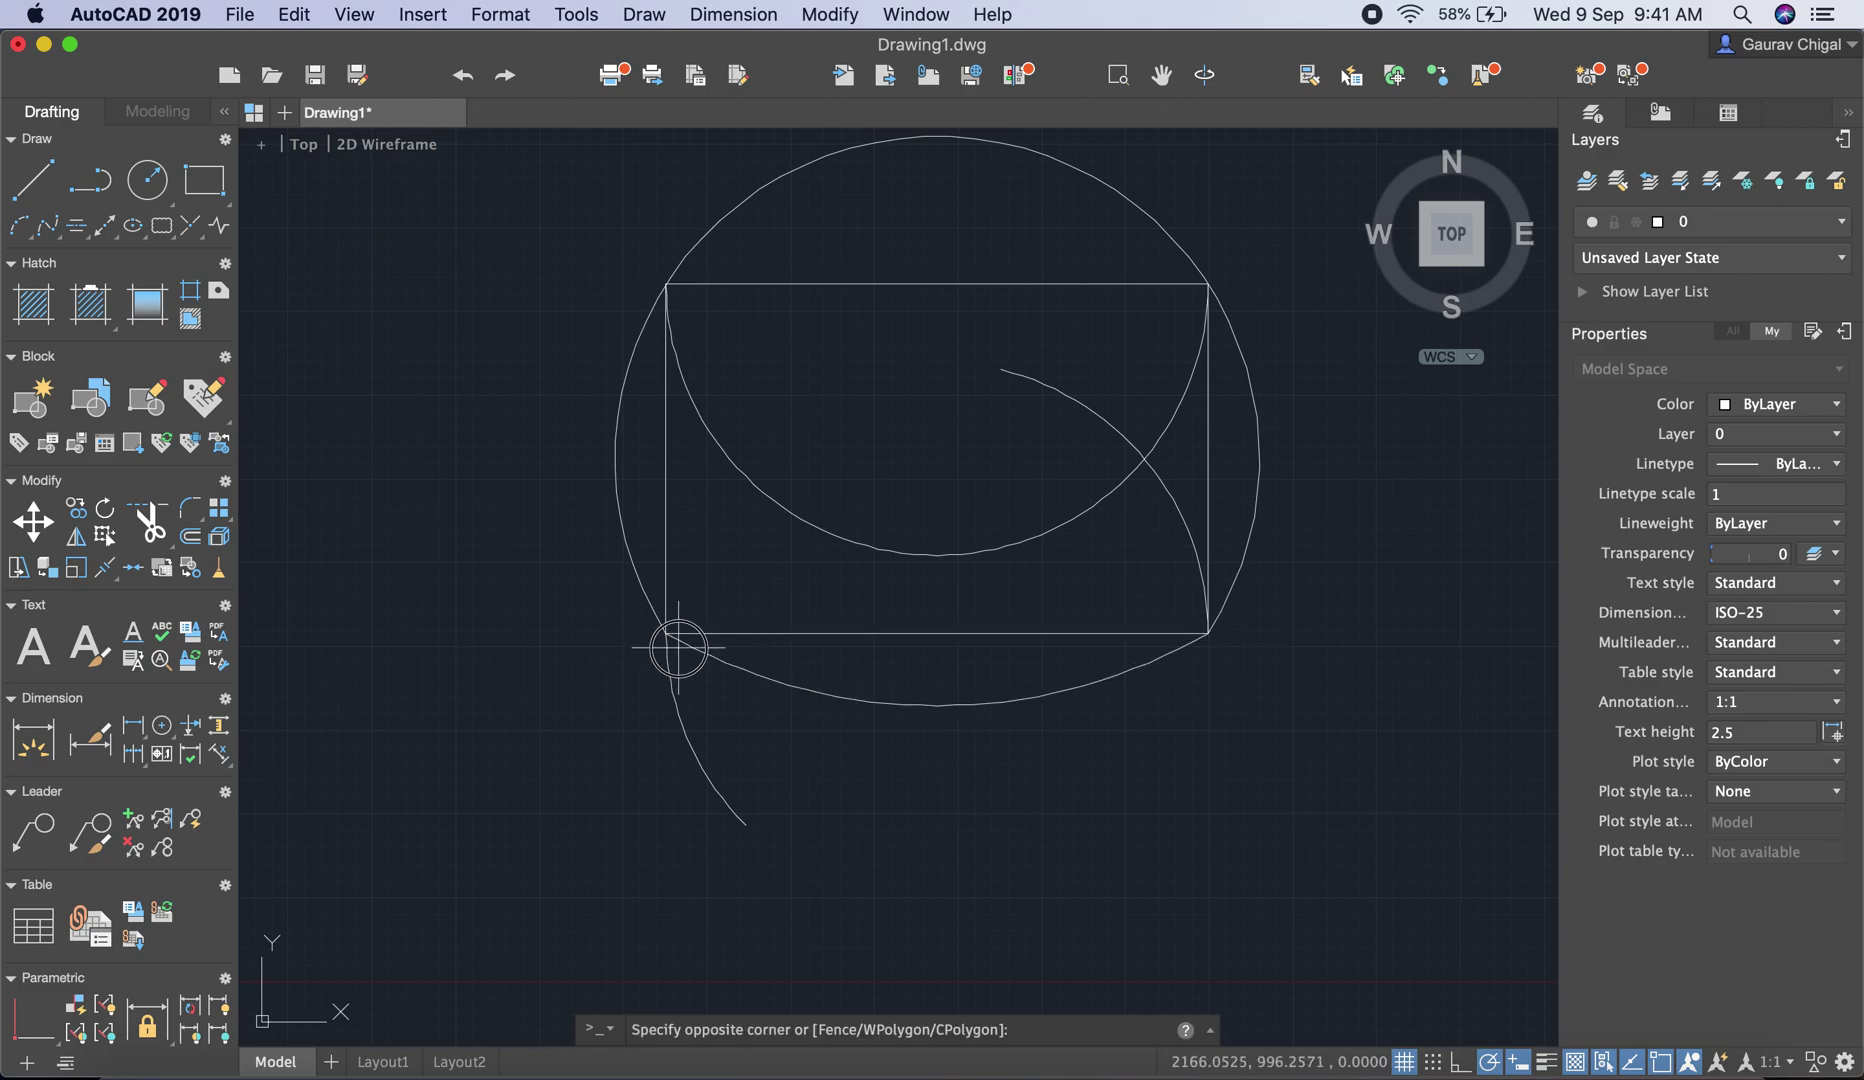
pyautogui.click(683, 643)
pyautogui.click(680, 641)
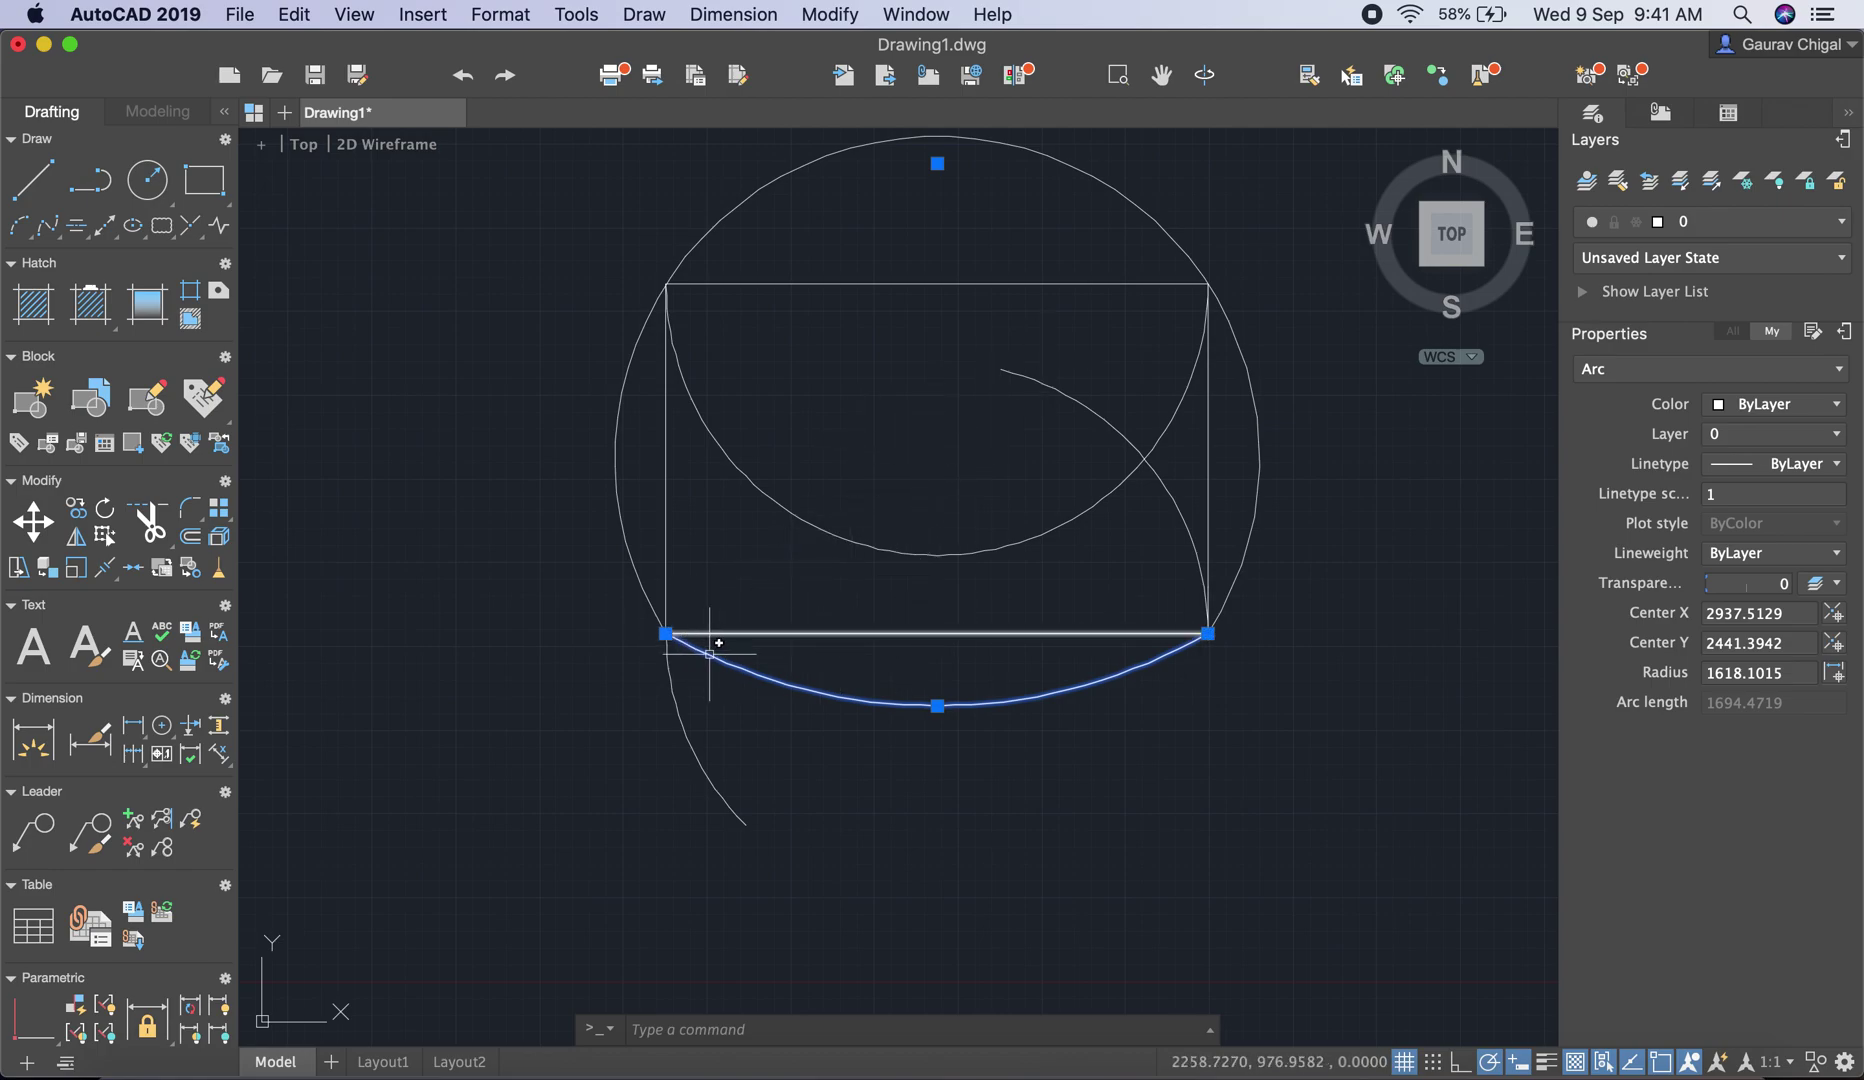
pyautogui.click(1169, 763)
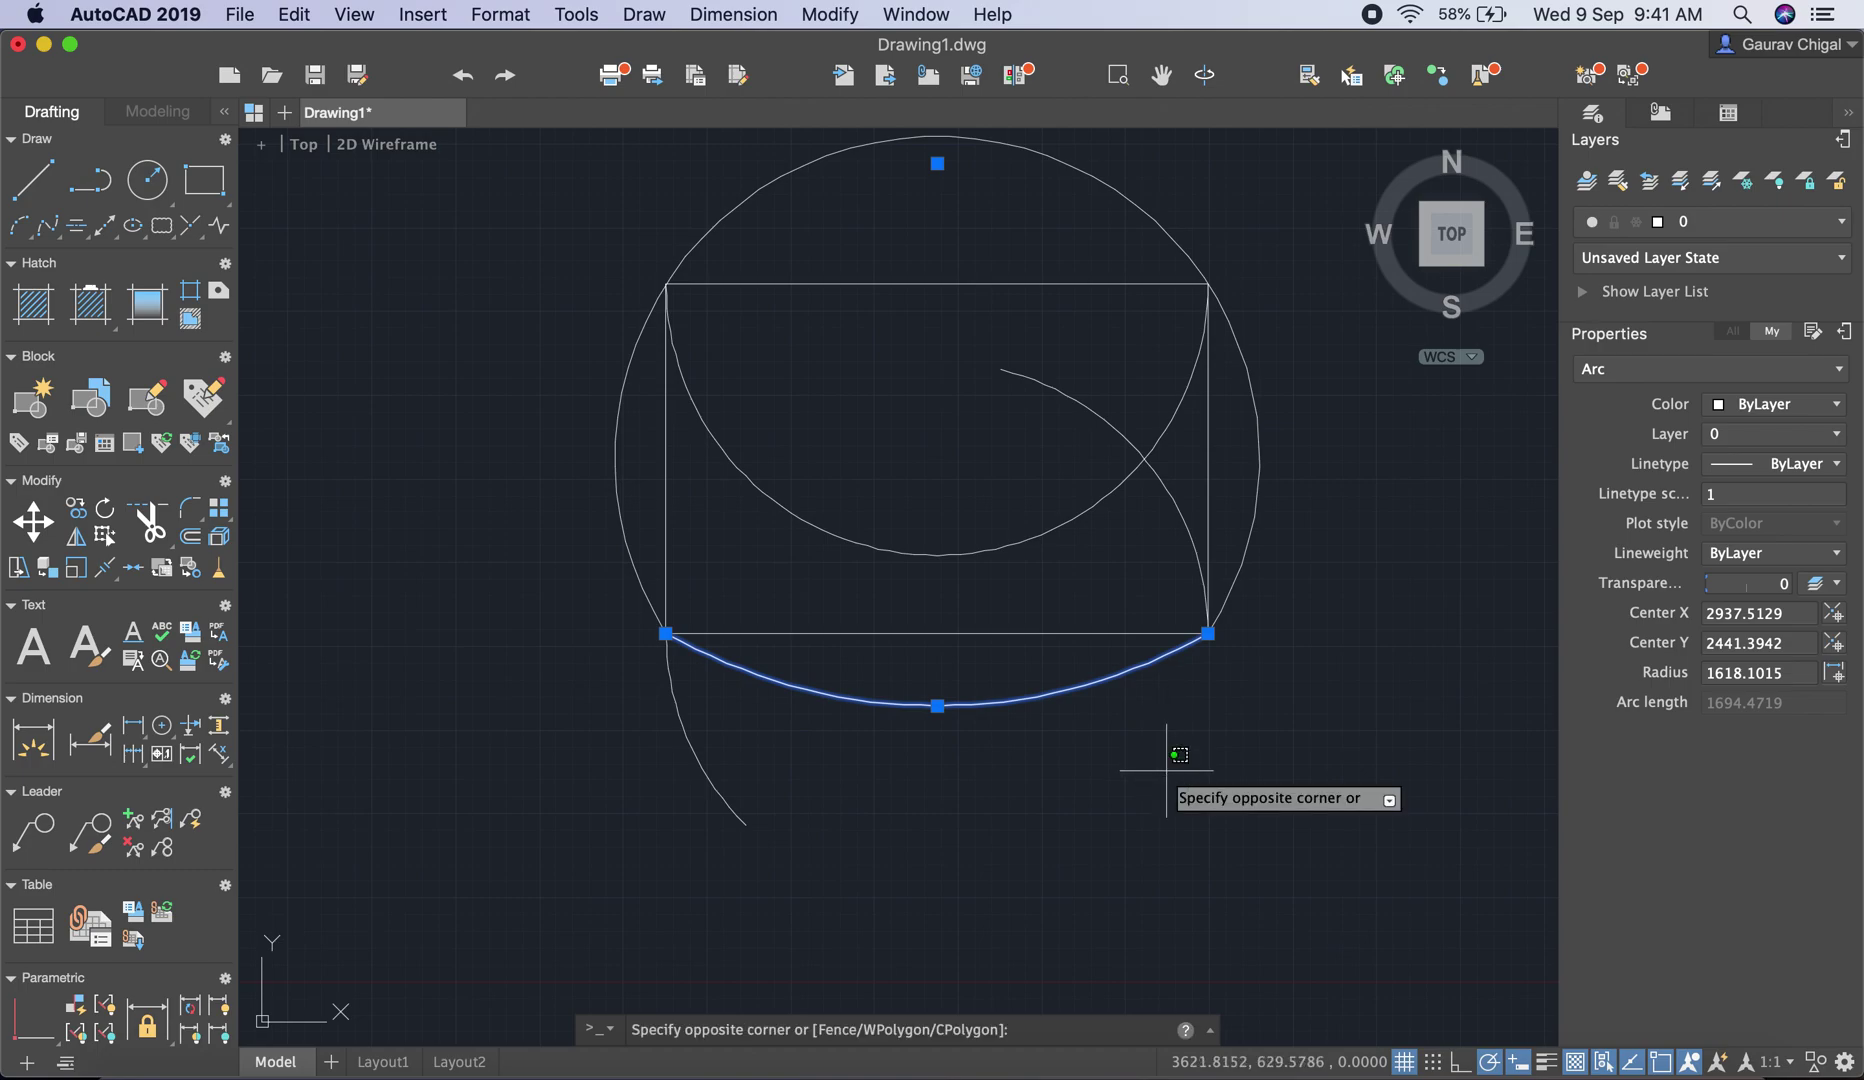
pyautogui.press('Escape')
pyautogui.press('Escape')
# Draw a Start, End, Direction arc from the rectangle's upper-left corner to its lower-right corner, bowed slightly upward with a radius of about 3877 units
pyautogui.click(642, 14)
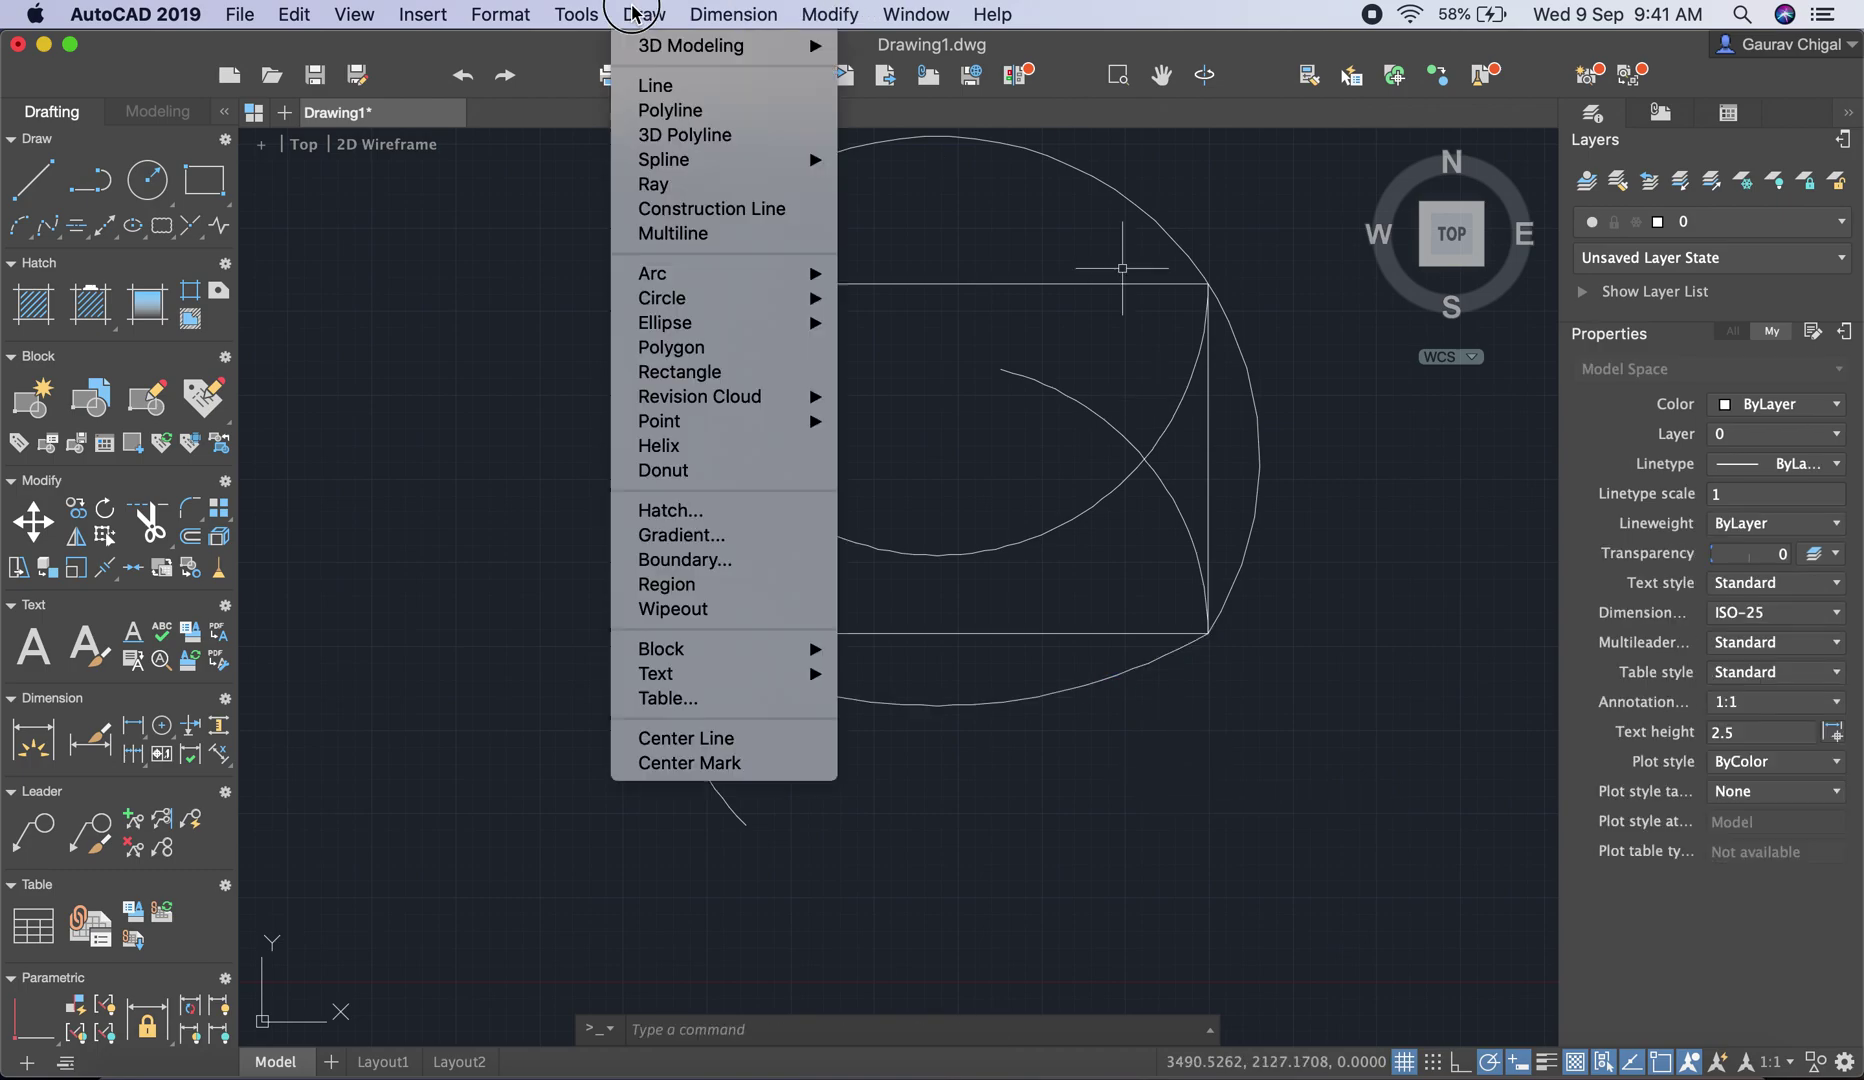
pyautogui.moveTo(652, 273)
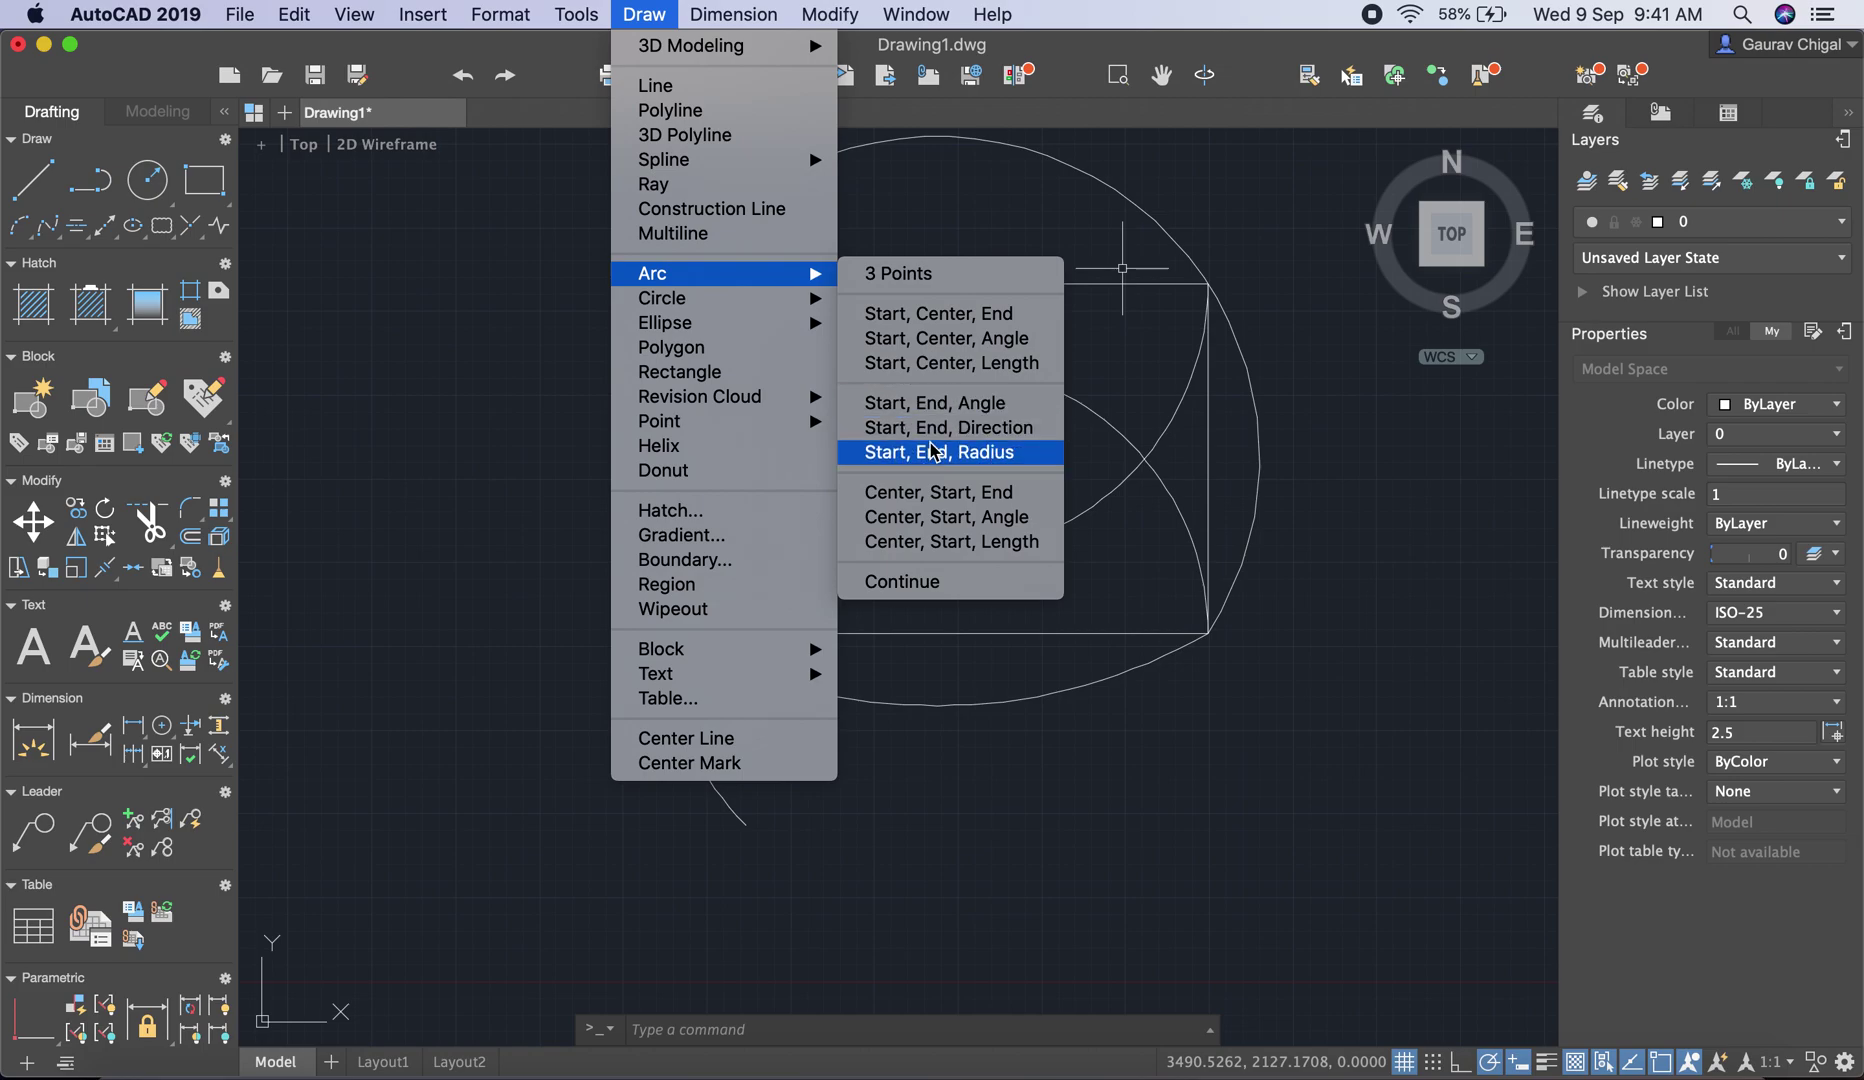
pyautogui.click(995, 432)
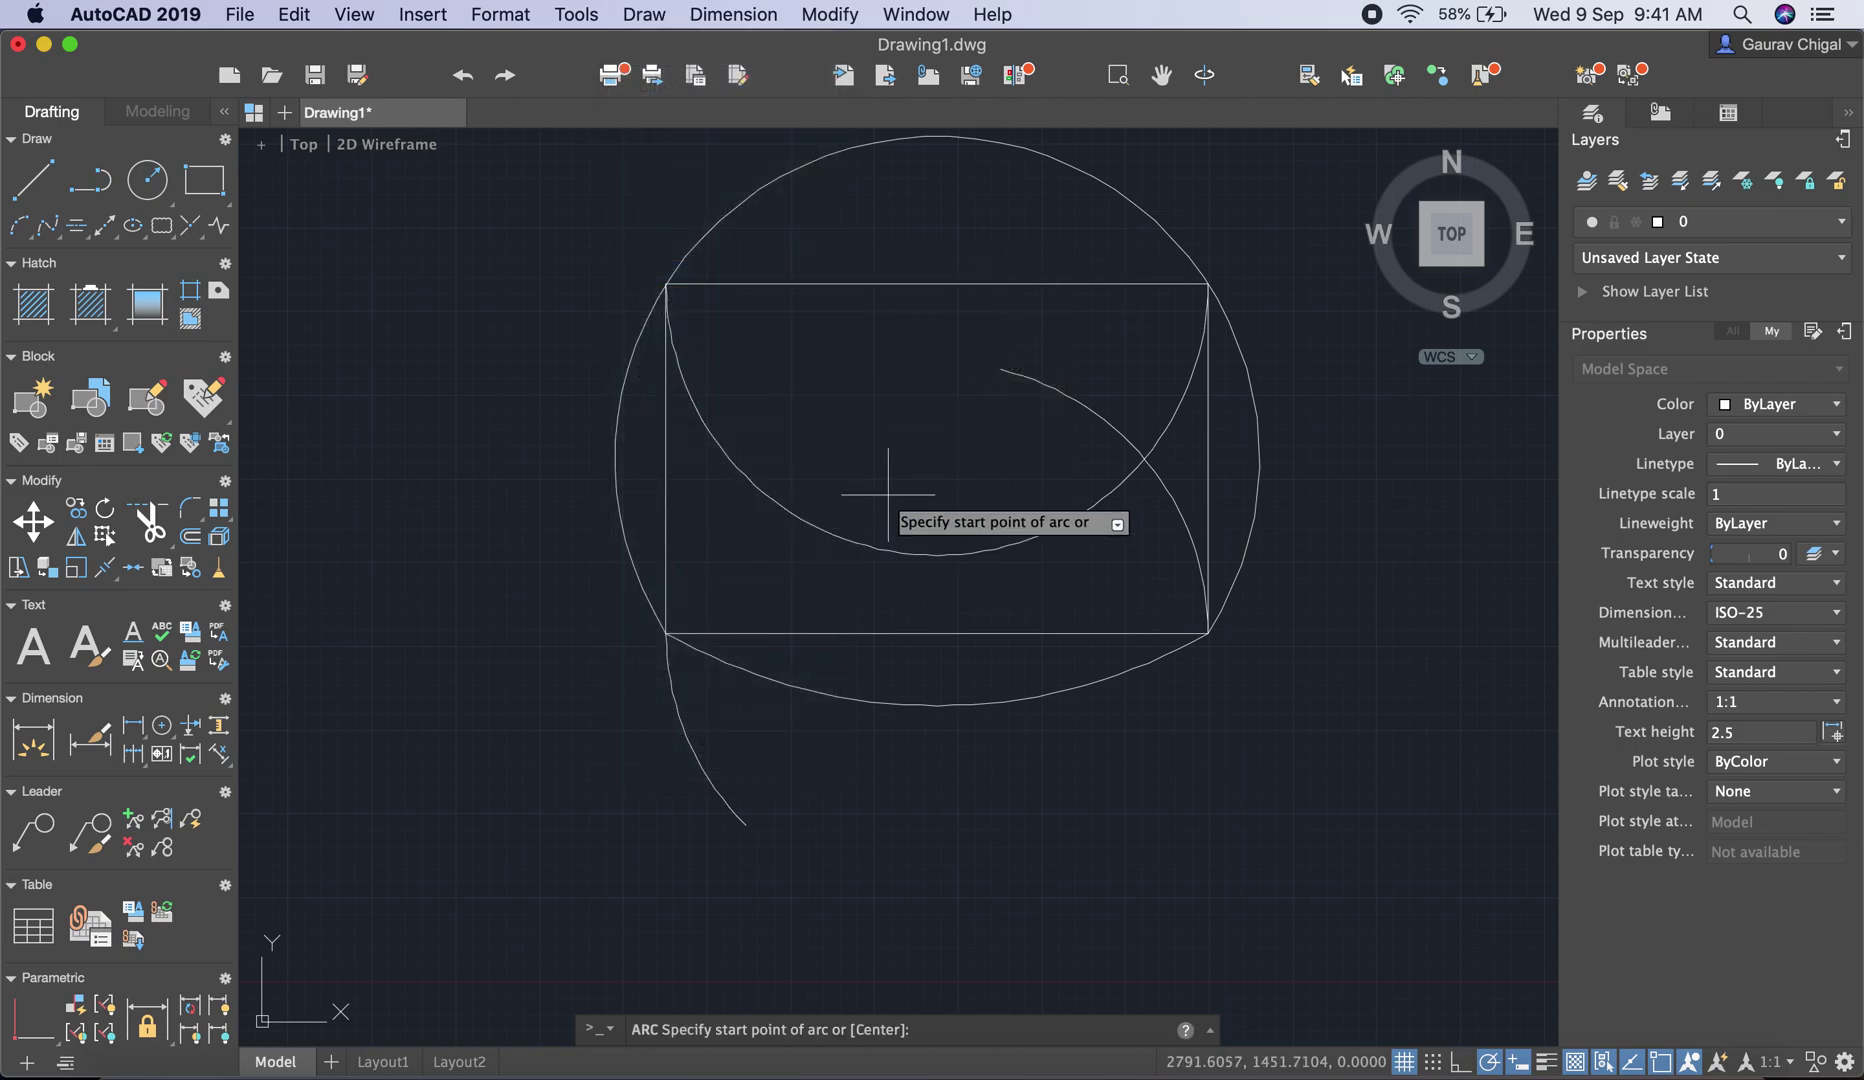
pyautogui.click(665, 284)
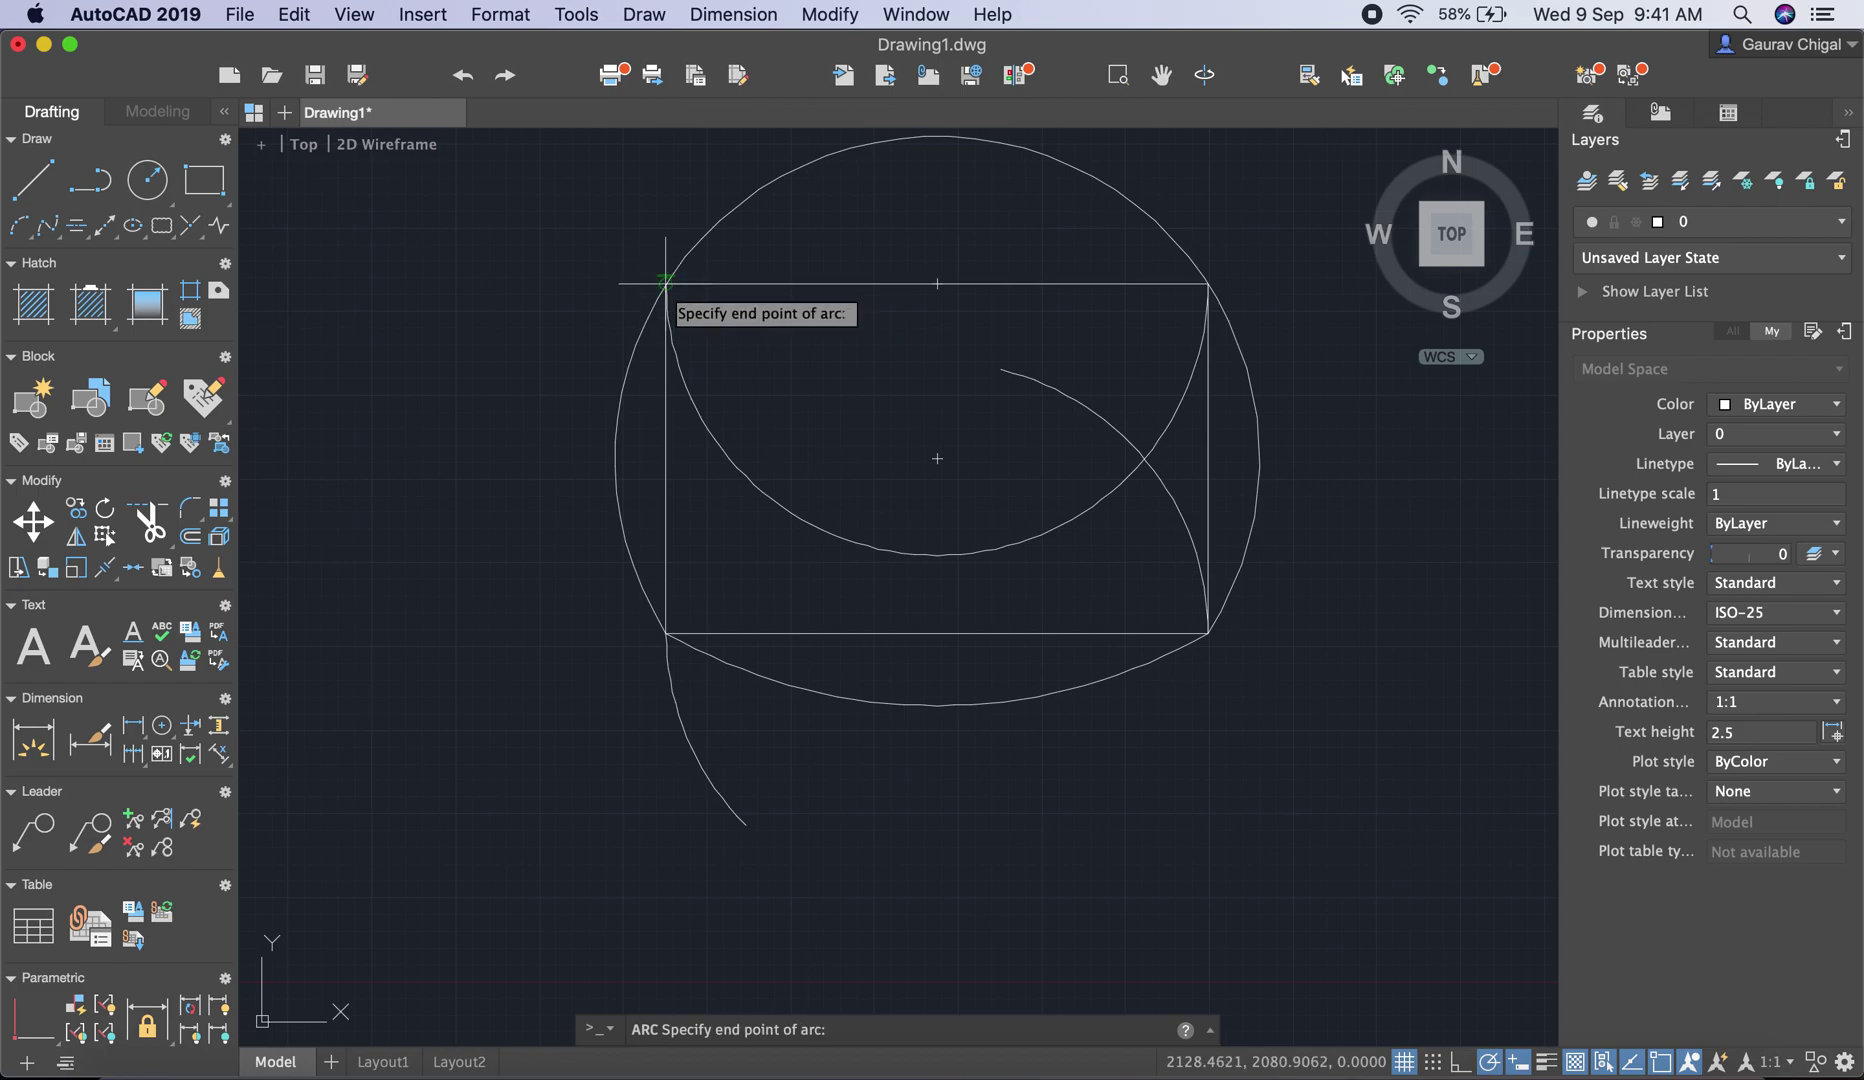
pyautogui.click(1207, 632)
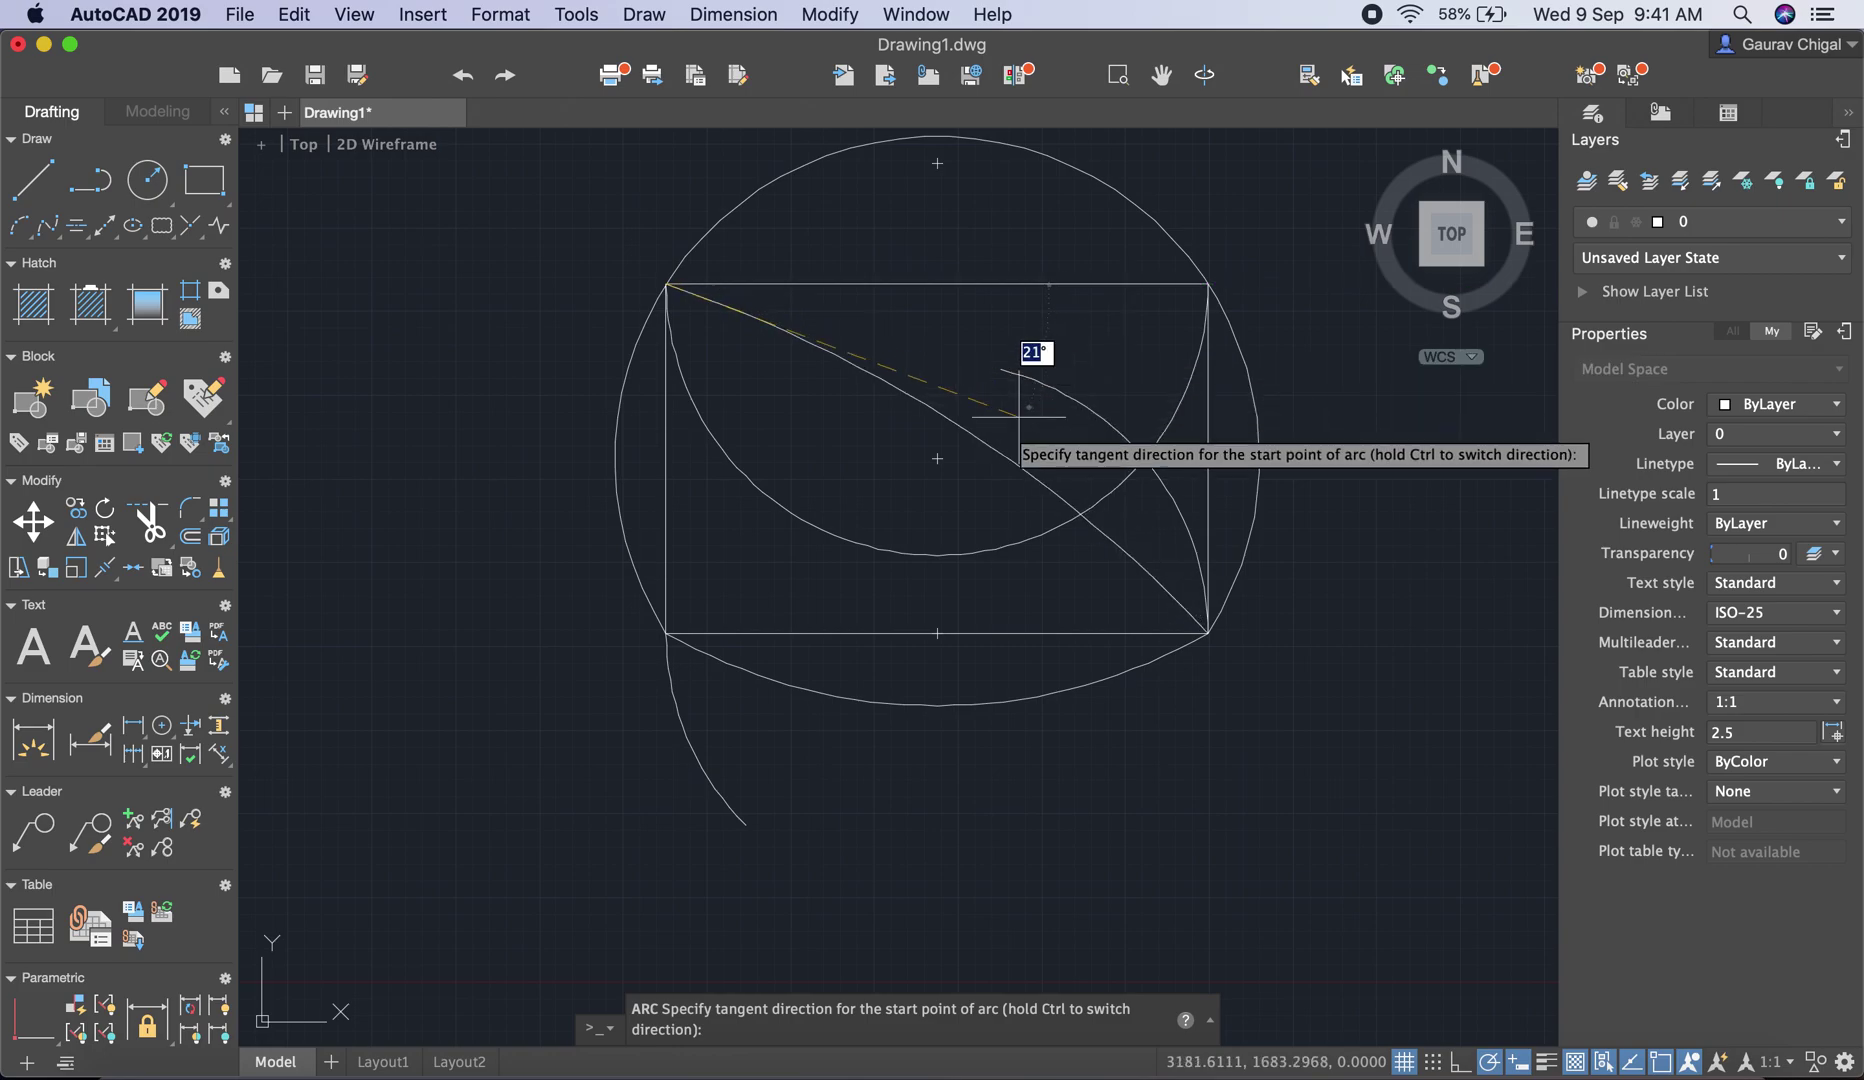
pyautogui.scroll(3, 909, 517)
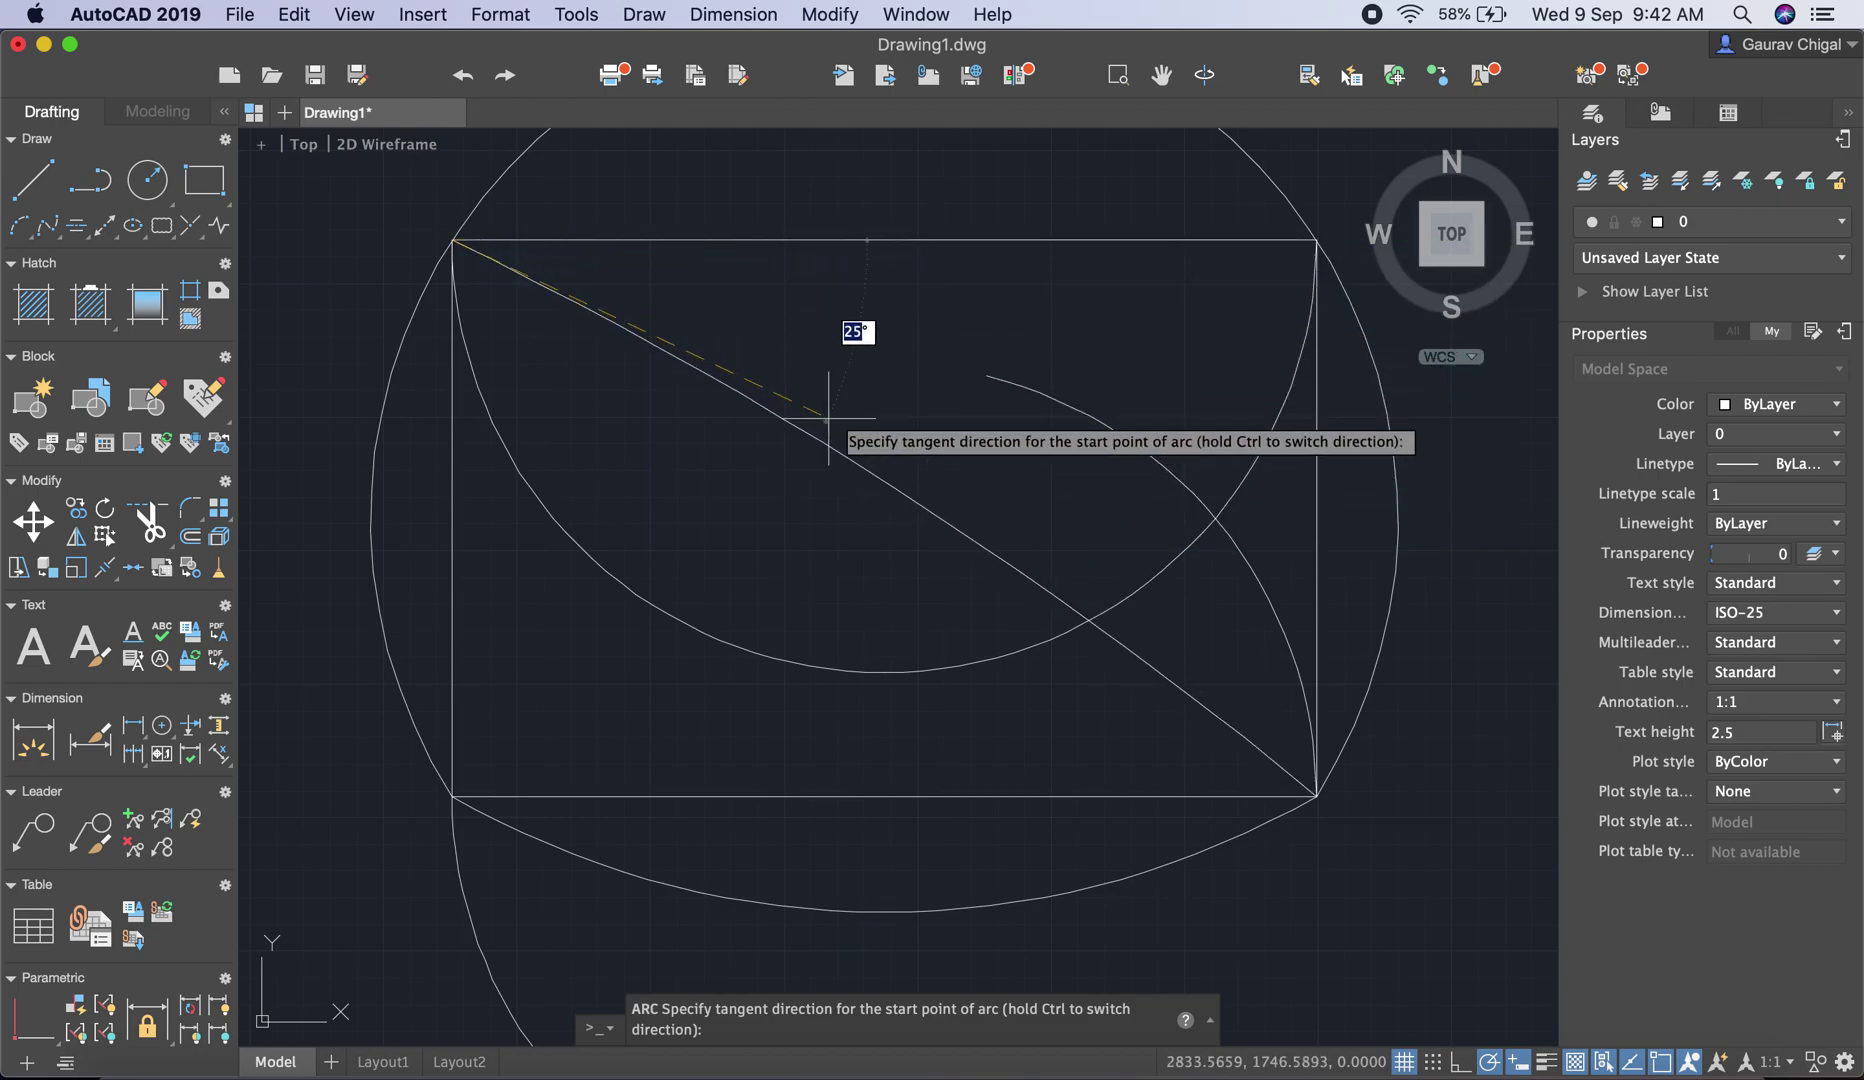
pyautogui.click(865, 377)
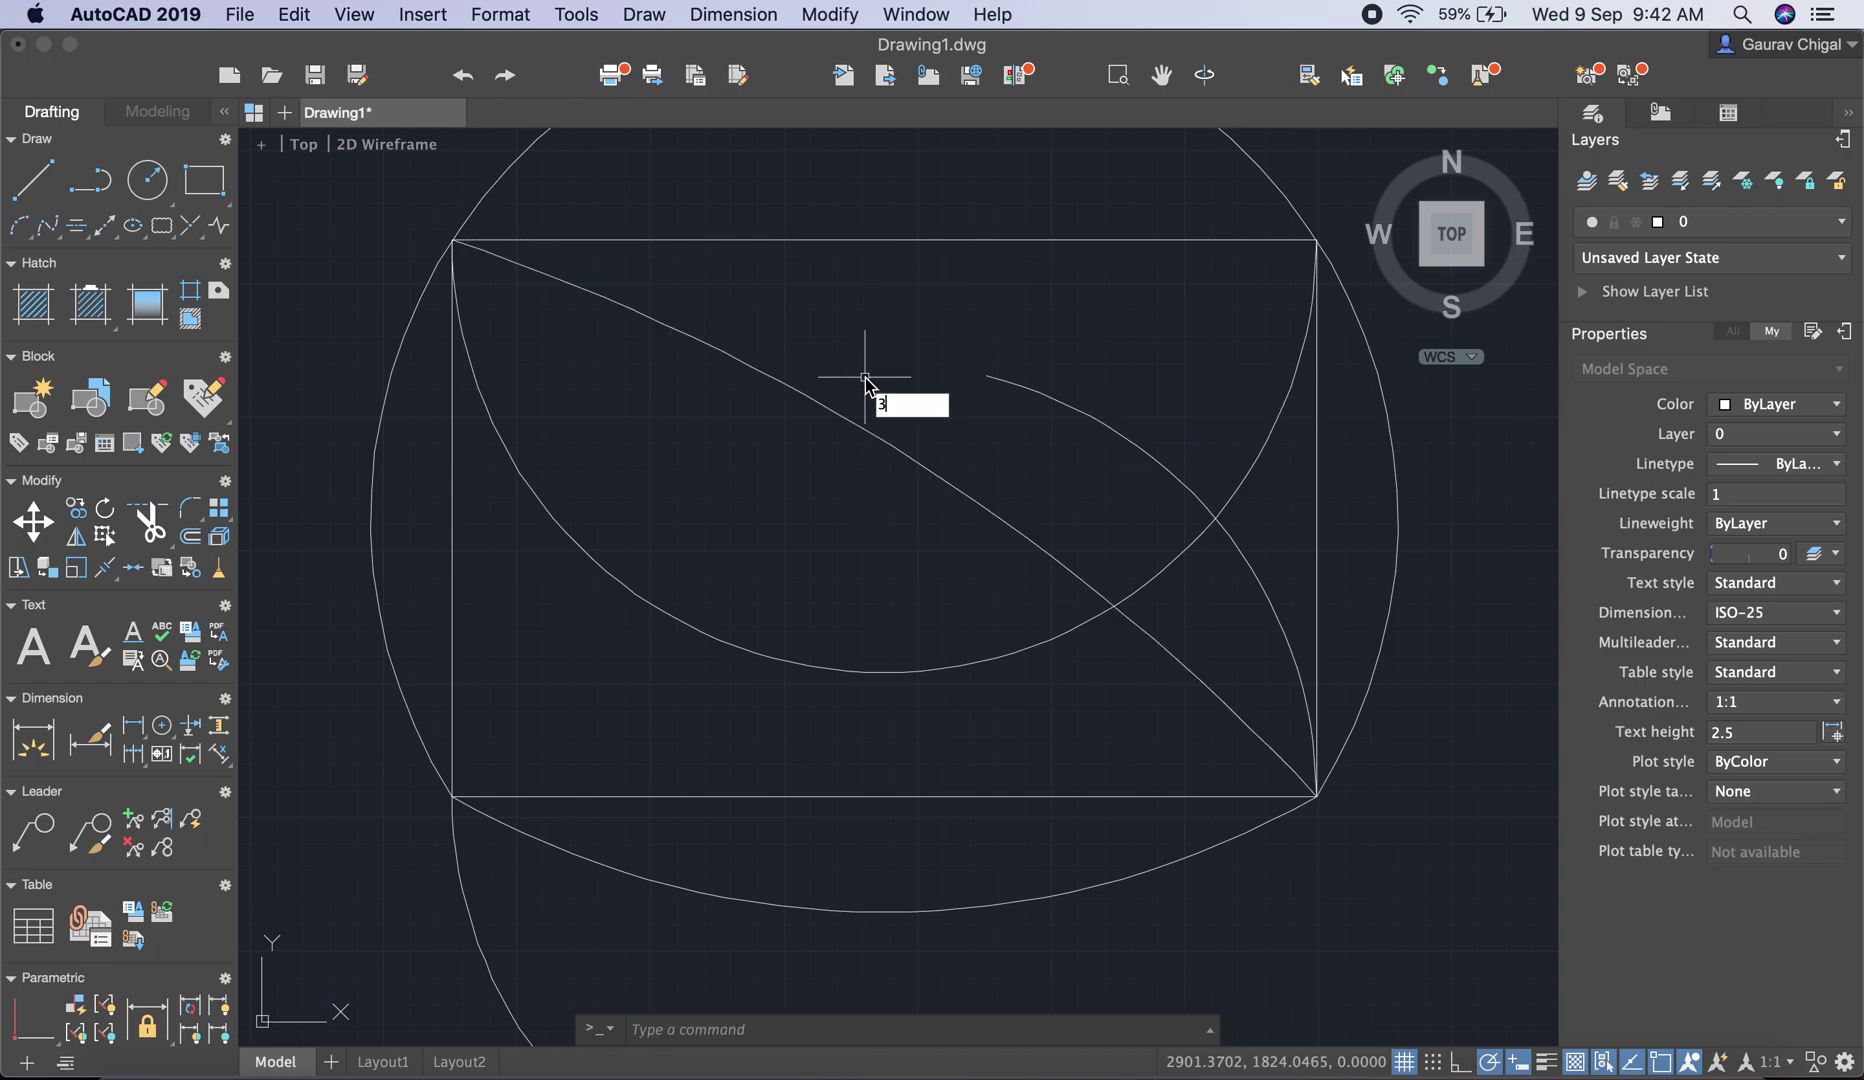
pyautogui.press('Return')
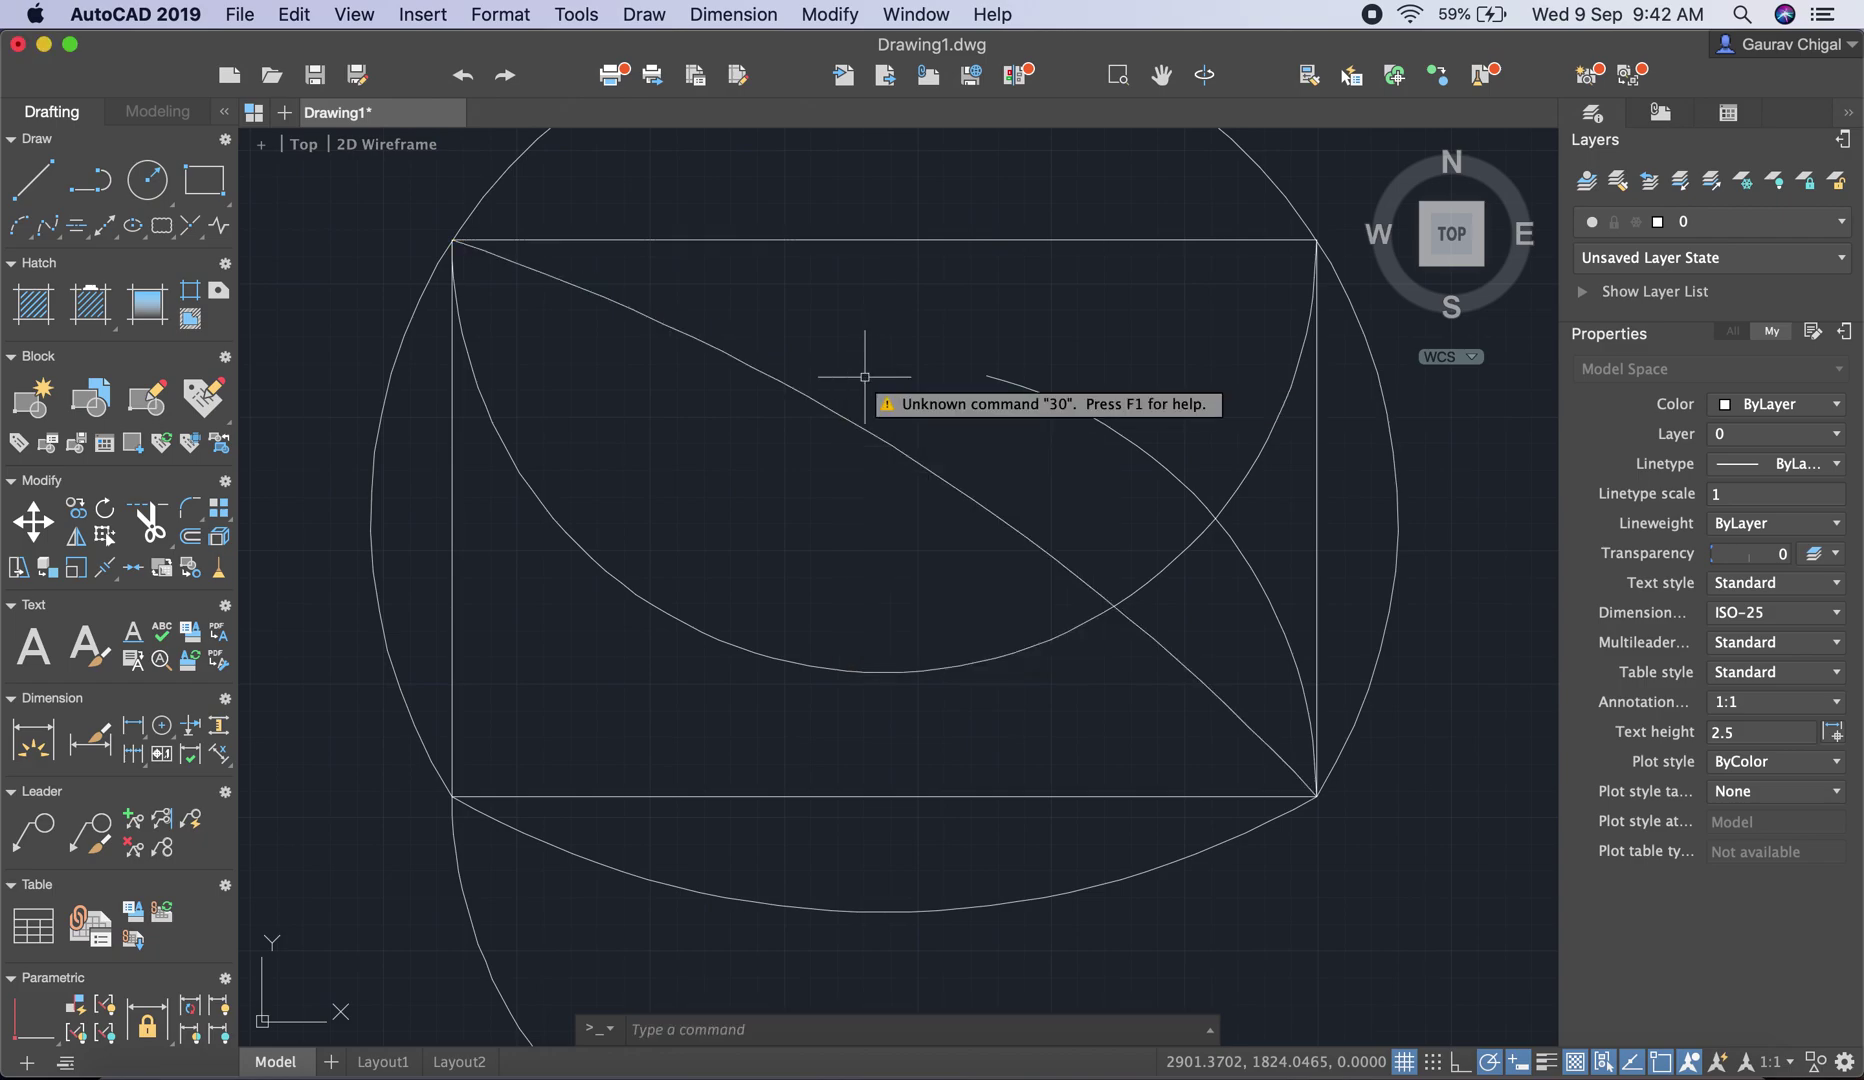
pyautogui.click(892, 447)
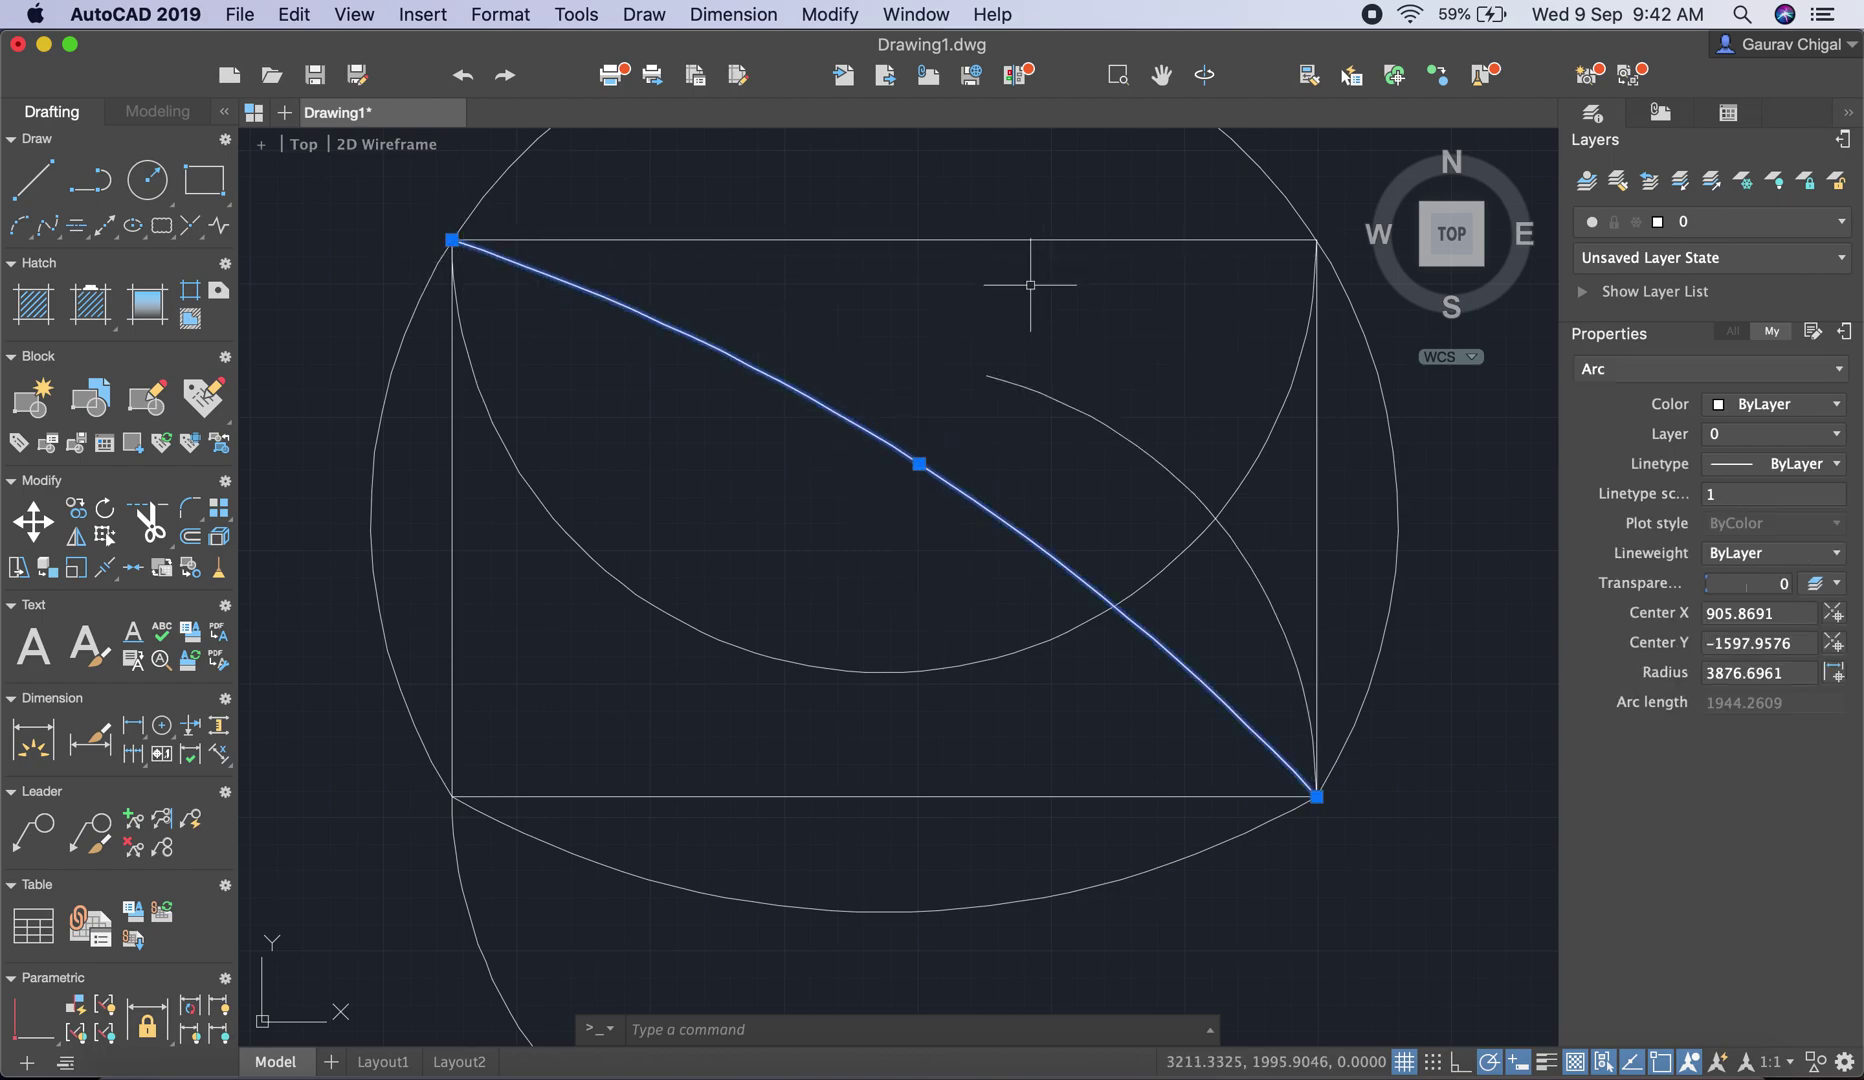
pyautogui.press('Escape')
# Draw a Start, End, Radius arc from the rectangle's upper-right corner to its lower-left corner, with a radius of about 1042 units
pyautogui.click(645, 15)
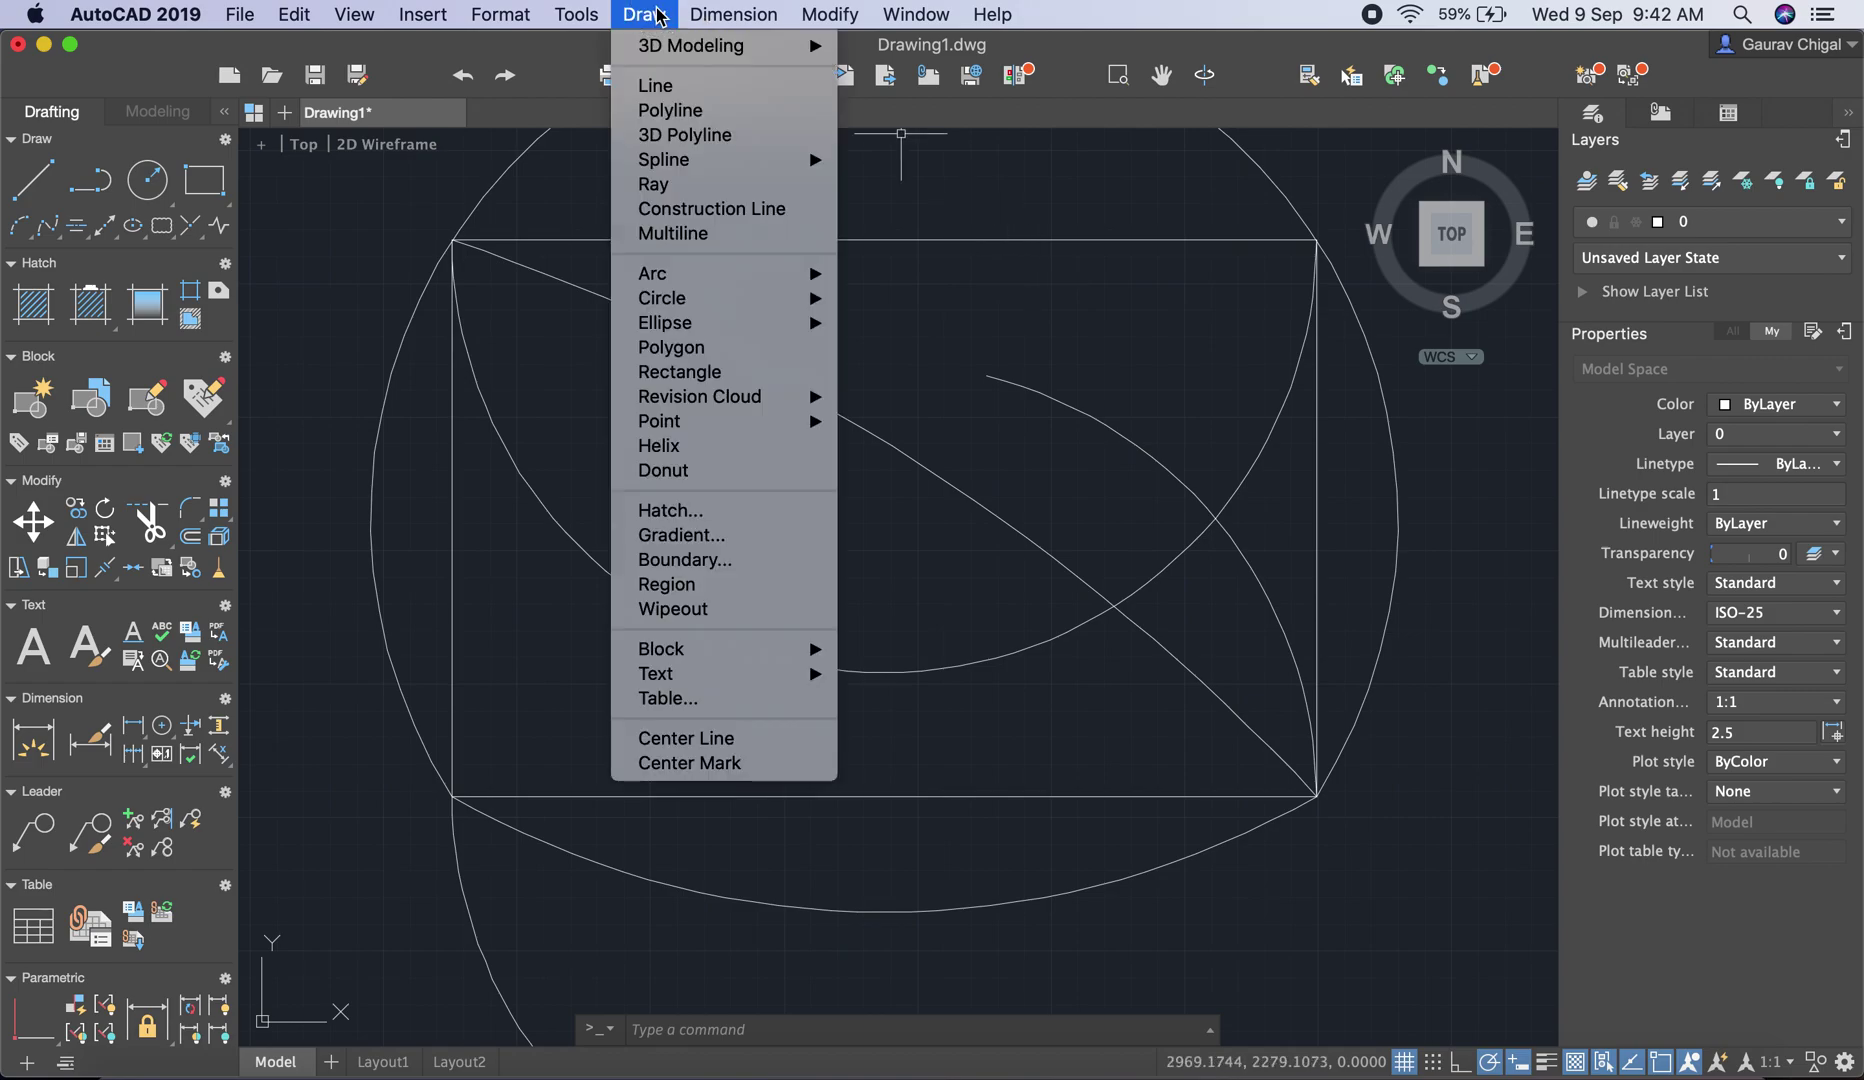
pyautogui.moveTo(661, 276)
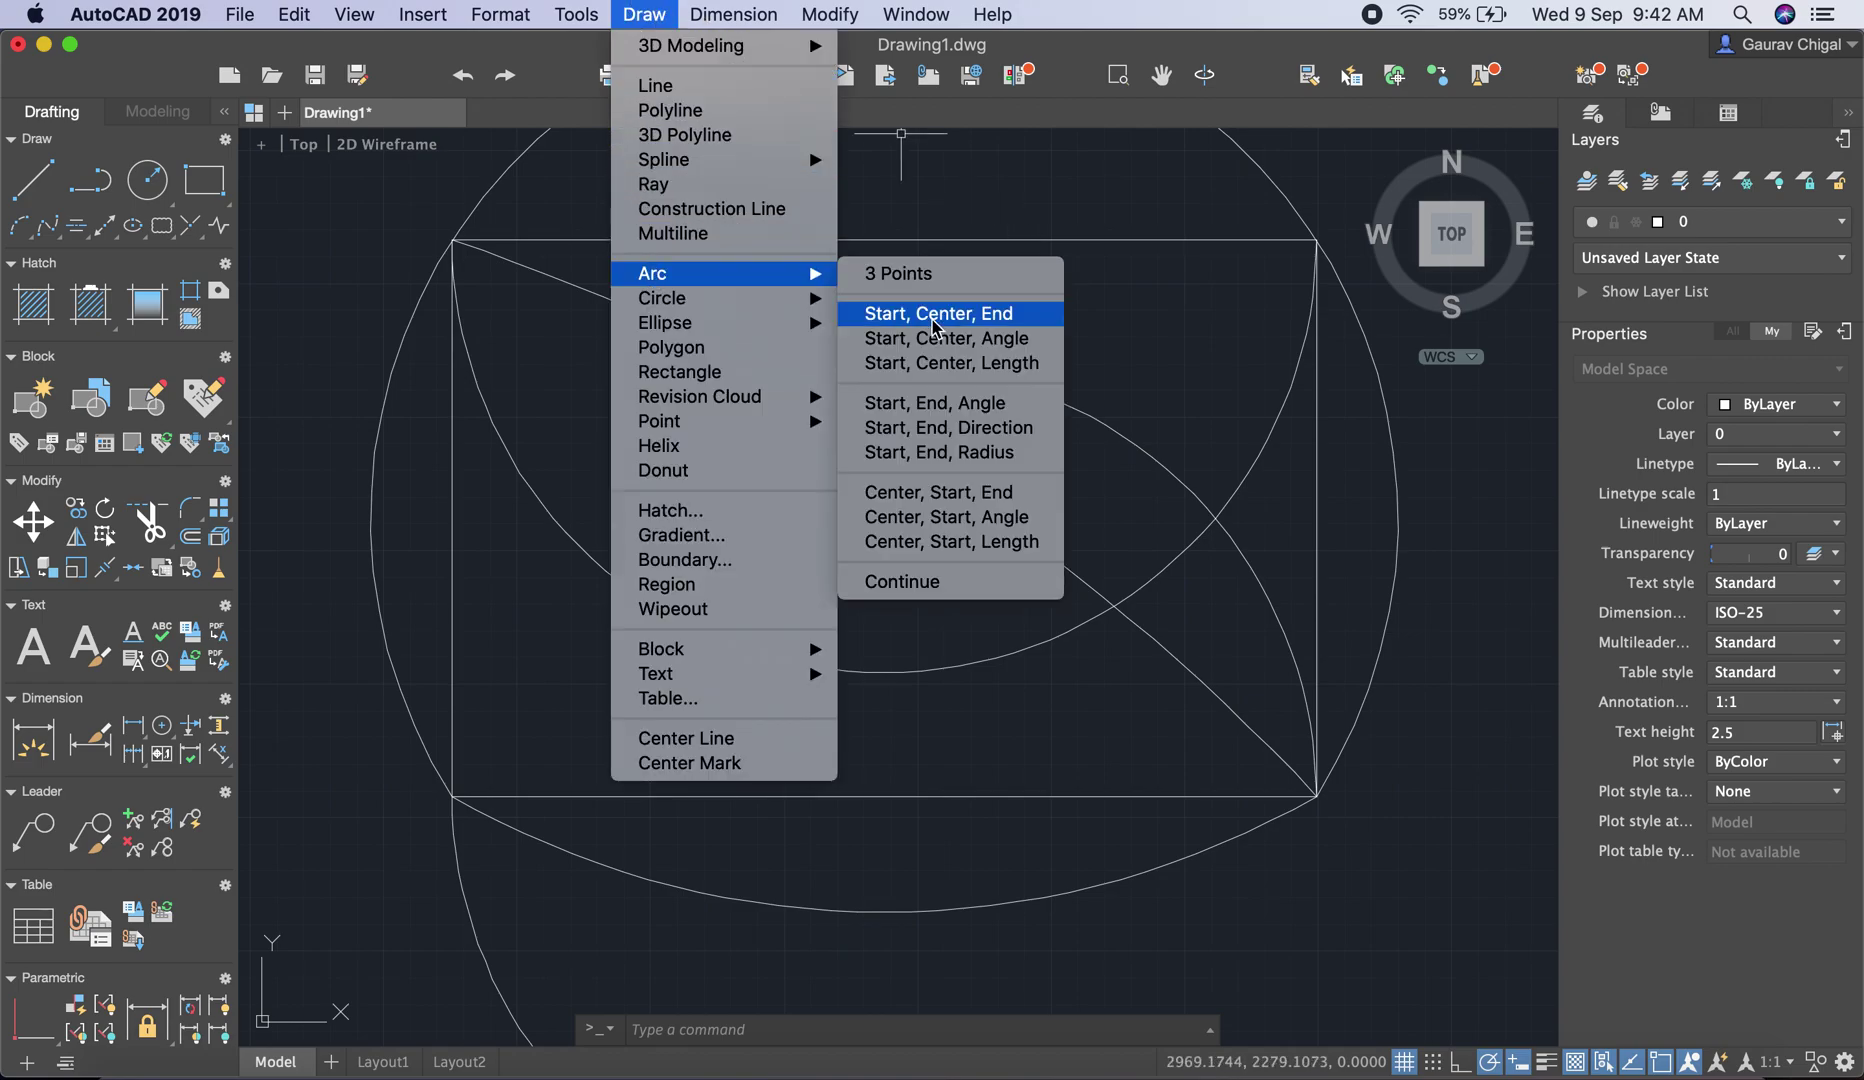
pyautogui.click(985, 455)
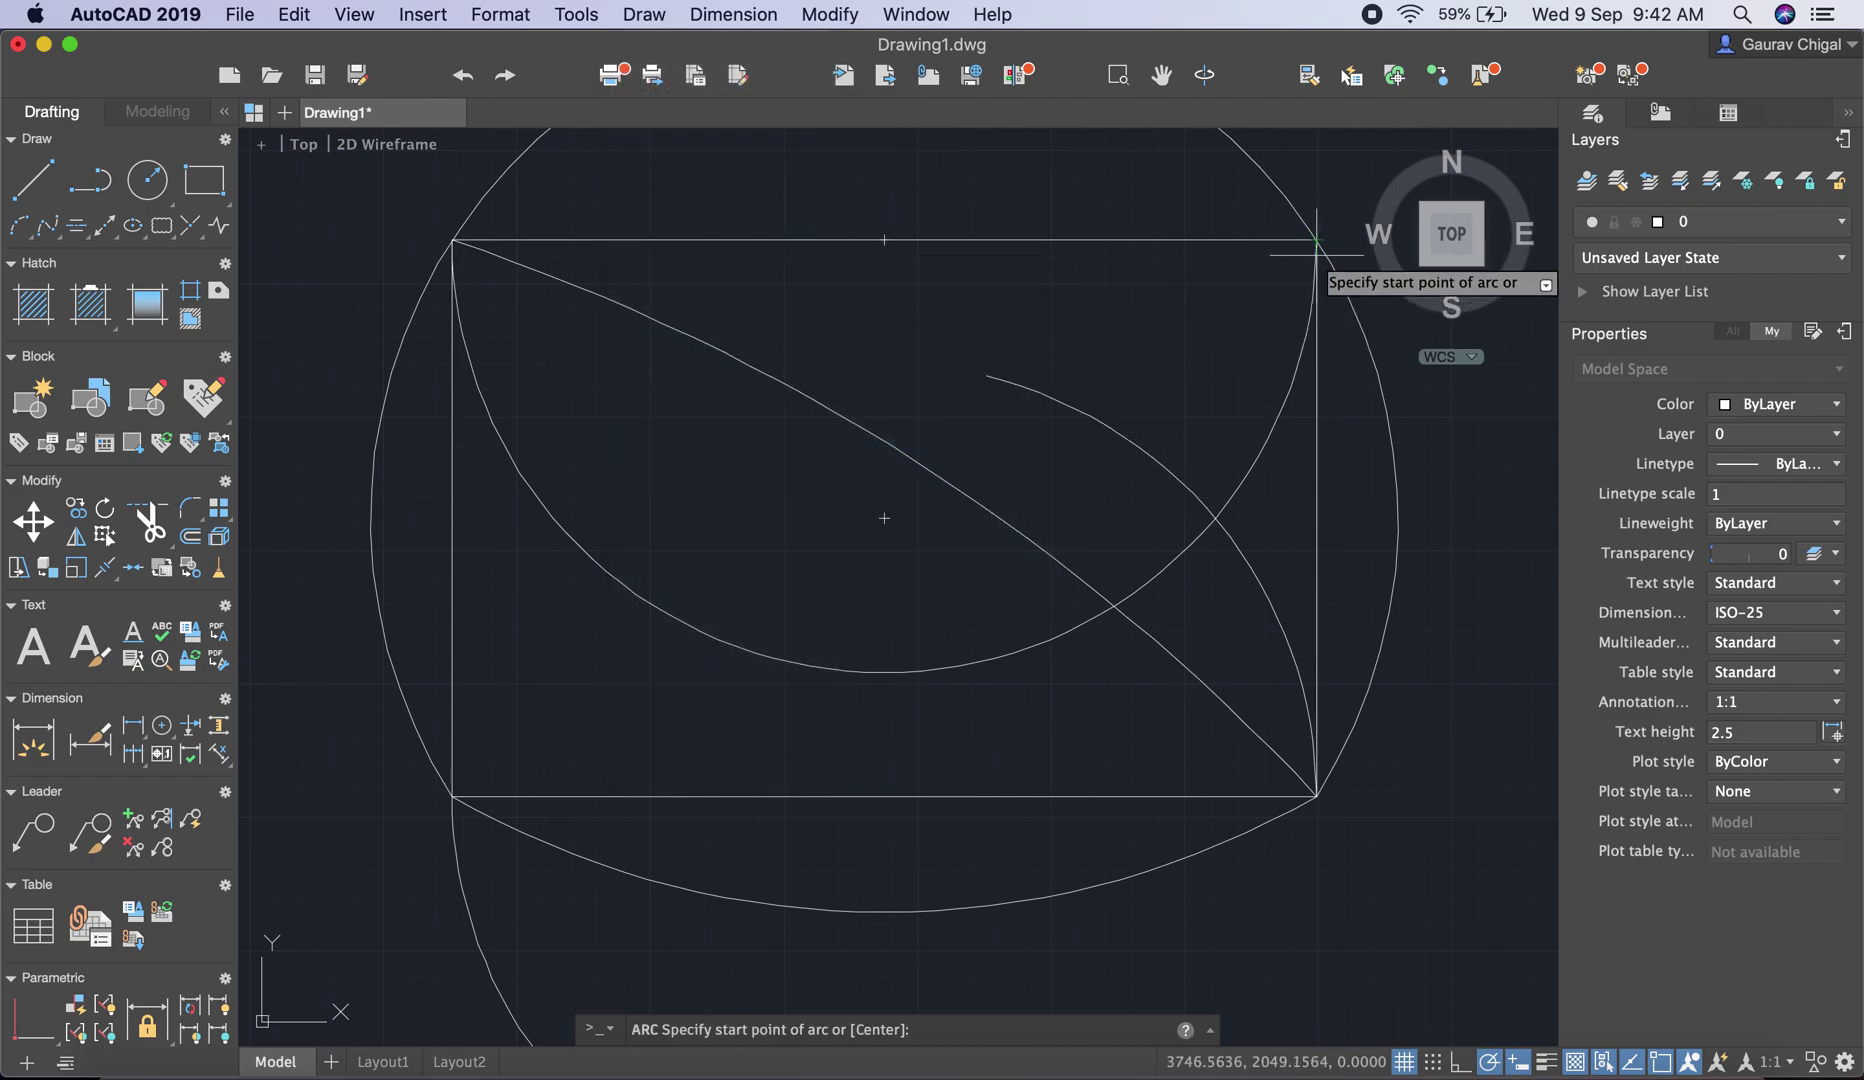
pyautogui.scroll(6, 1316, 240)
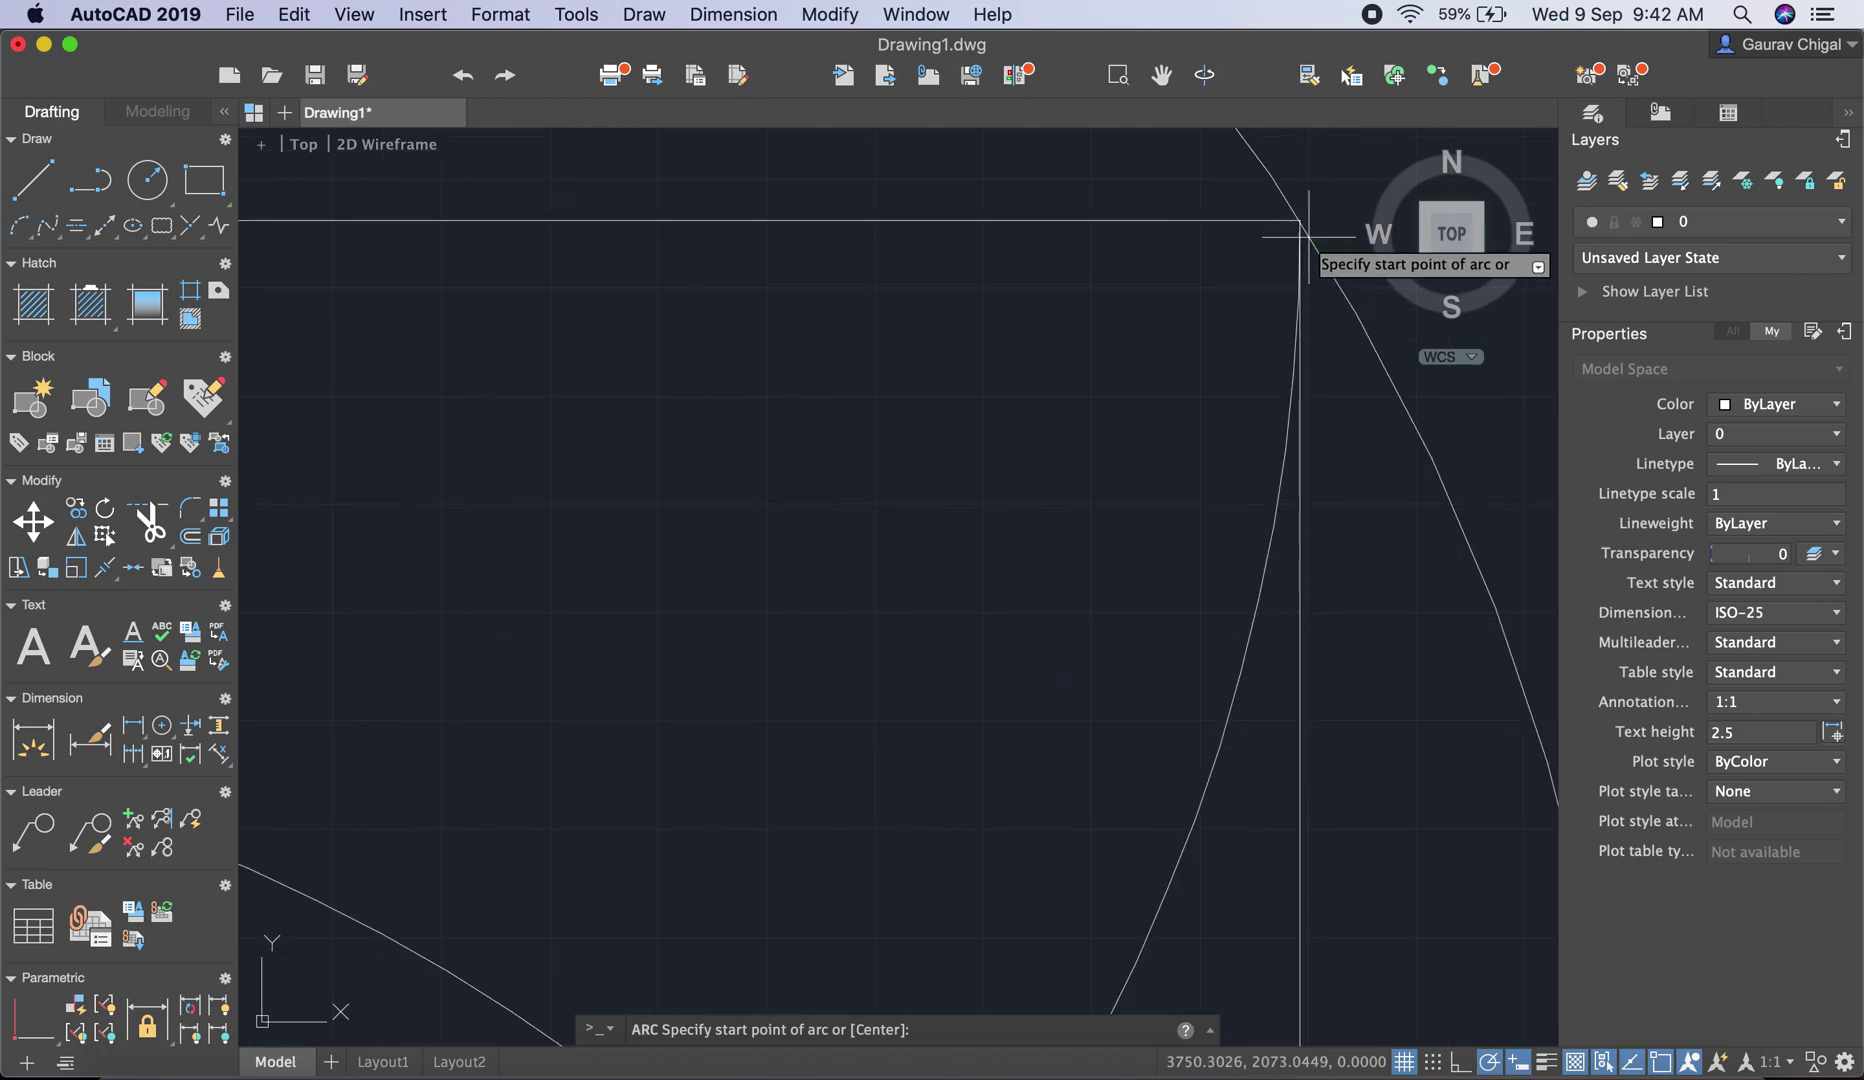
pyautogui.click(1300, 218)
pyautogui.scroll(-5, 1095, 405)
pyautogui.scroll(4, 638, 730)
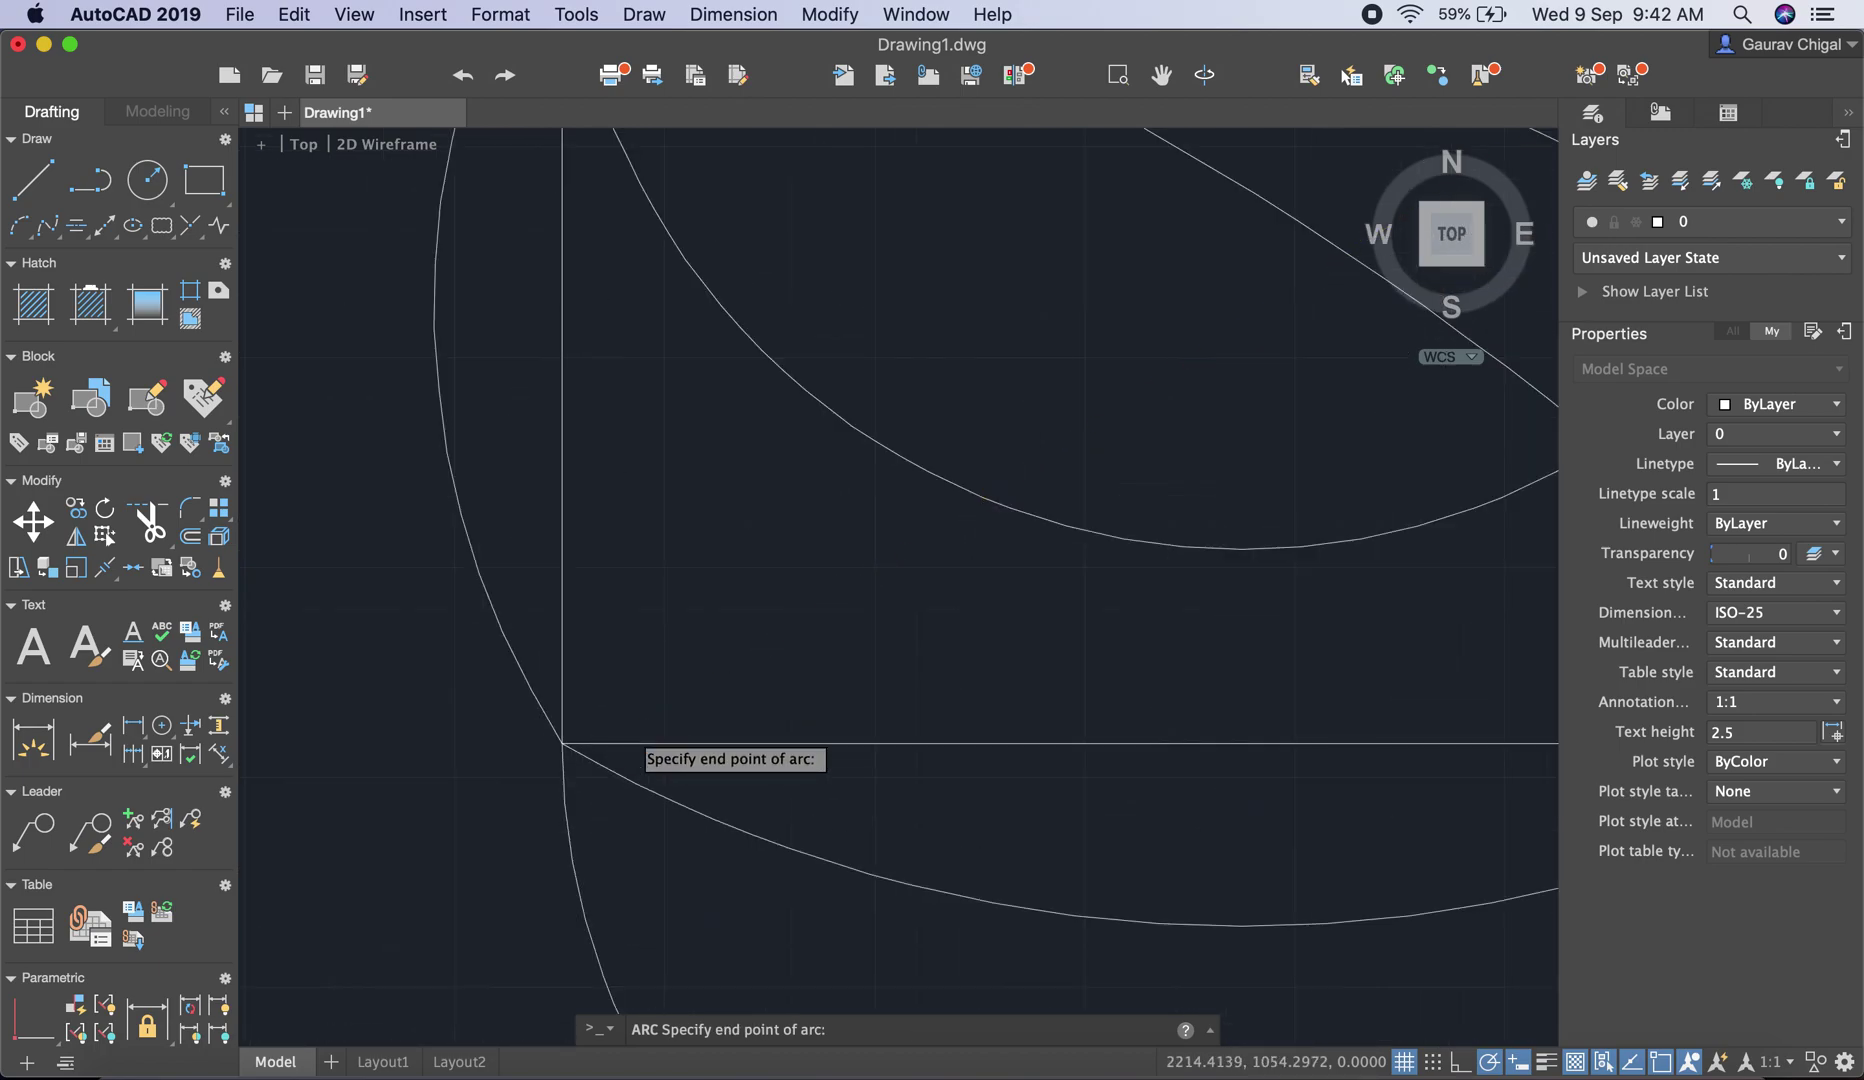
pyautogui.click(562, 743)
pyautogui.scroll(2, 1166, 499)
pyautogui.scroll(-5, 1236, 503)
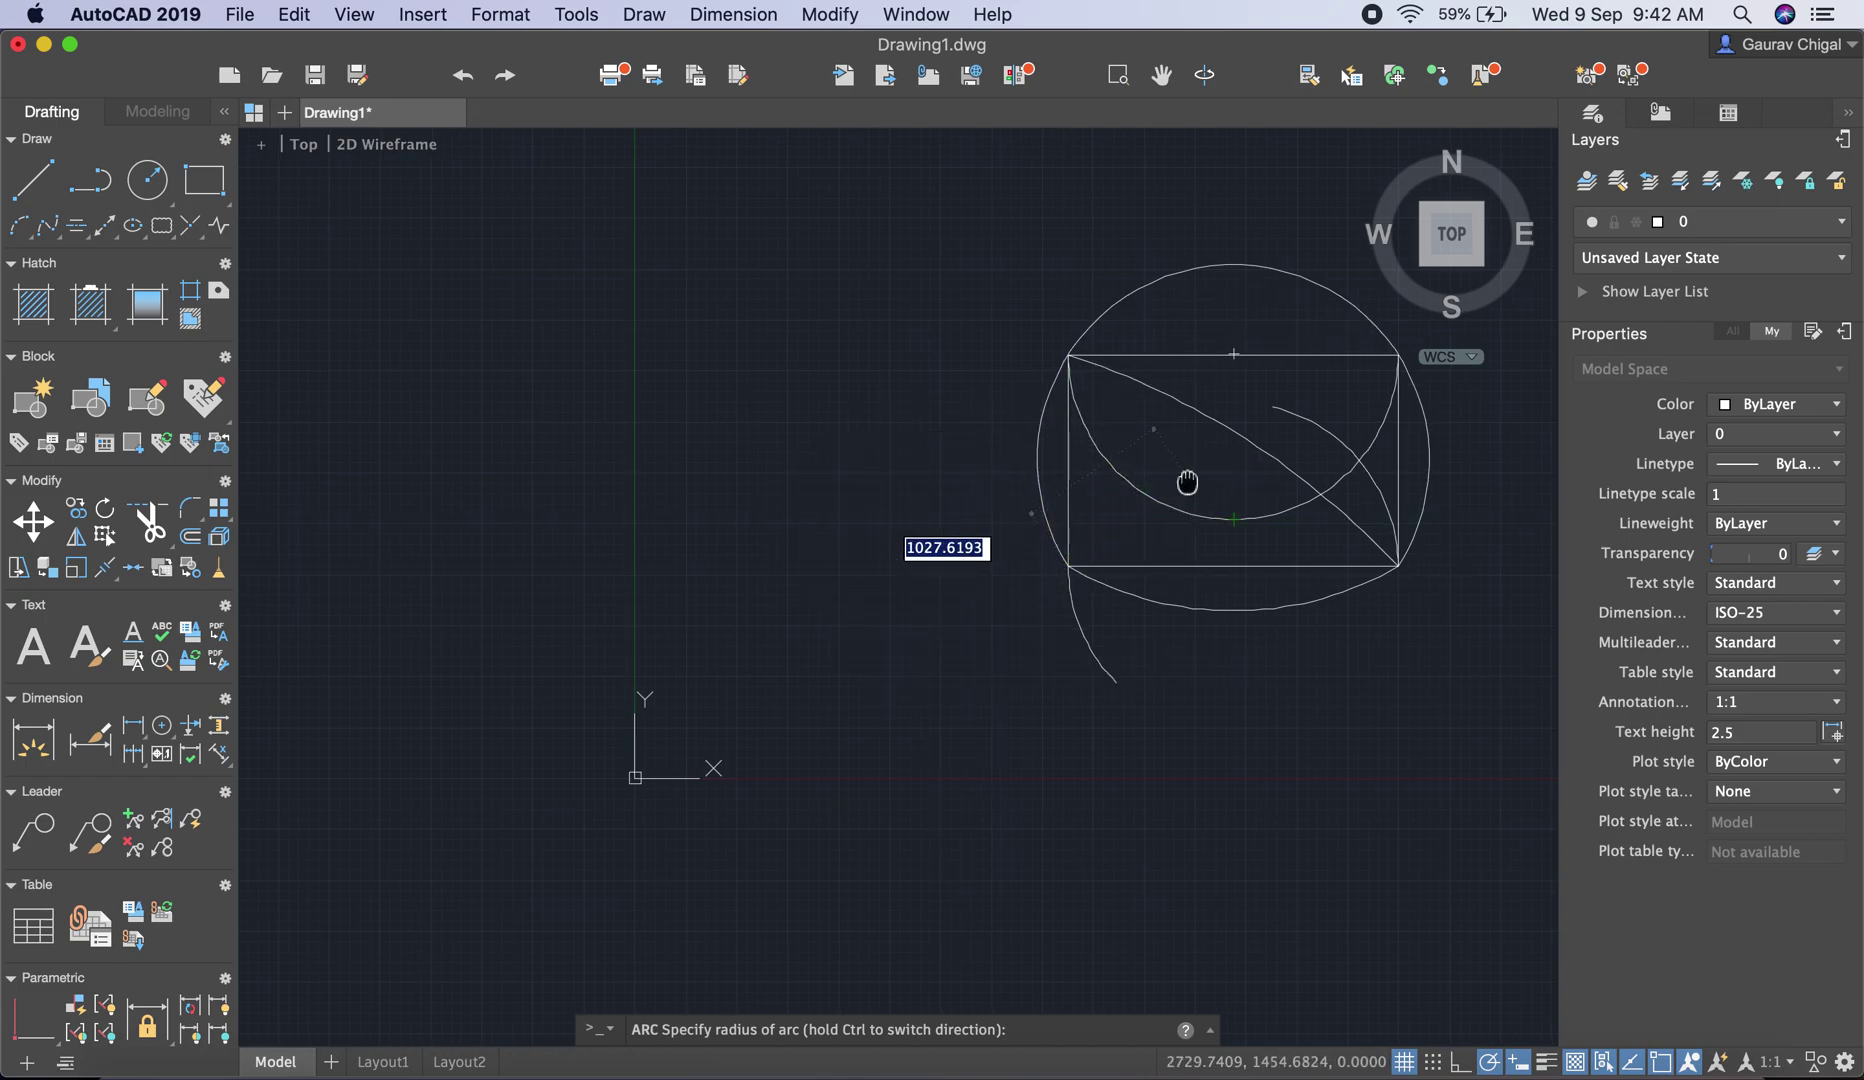
pyautogui.moveTo(1190, 483); pyautogui.dragTo(904, 522, button='middle')
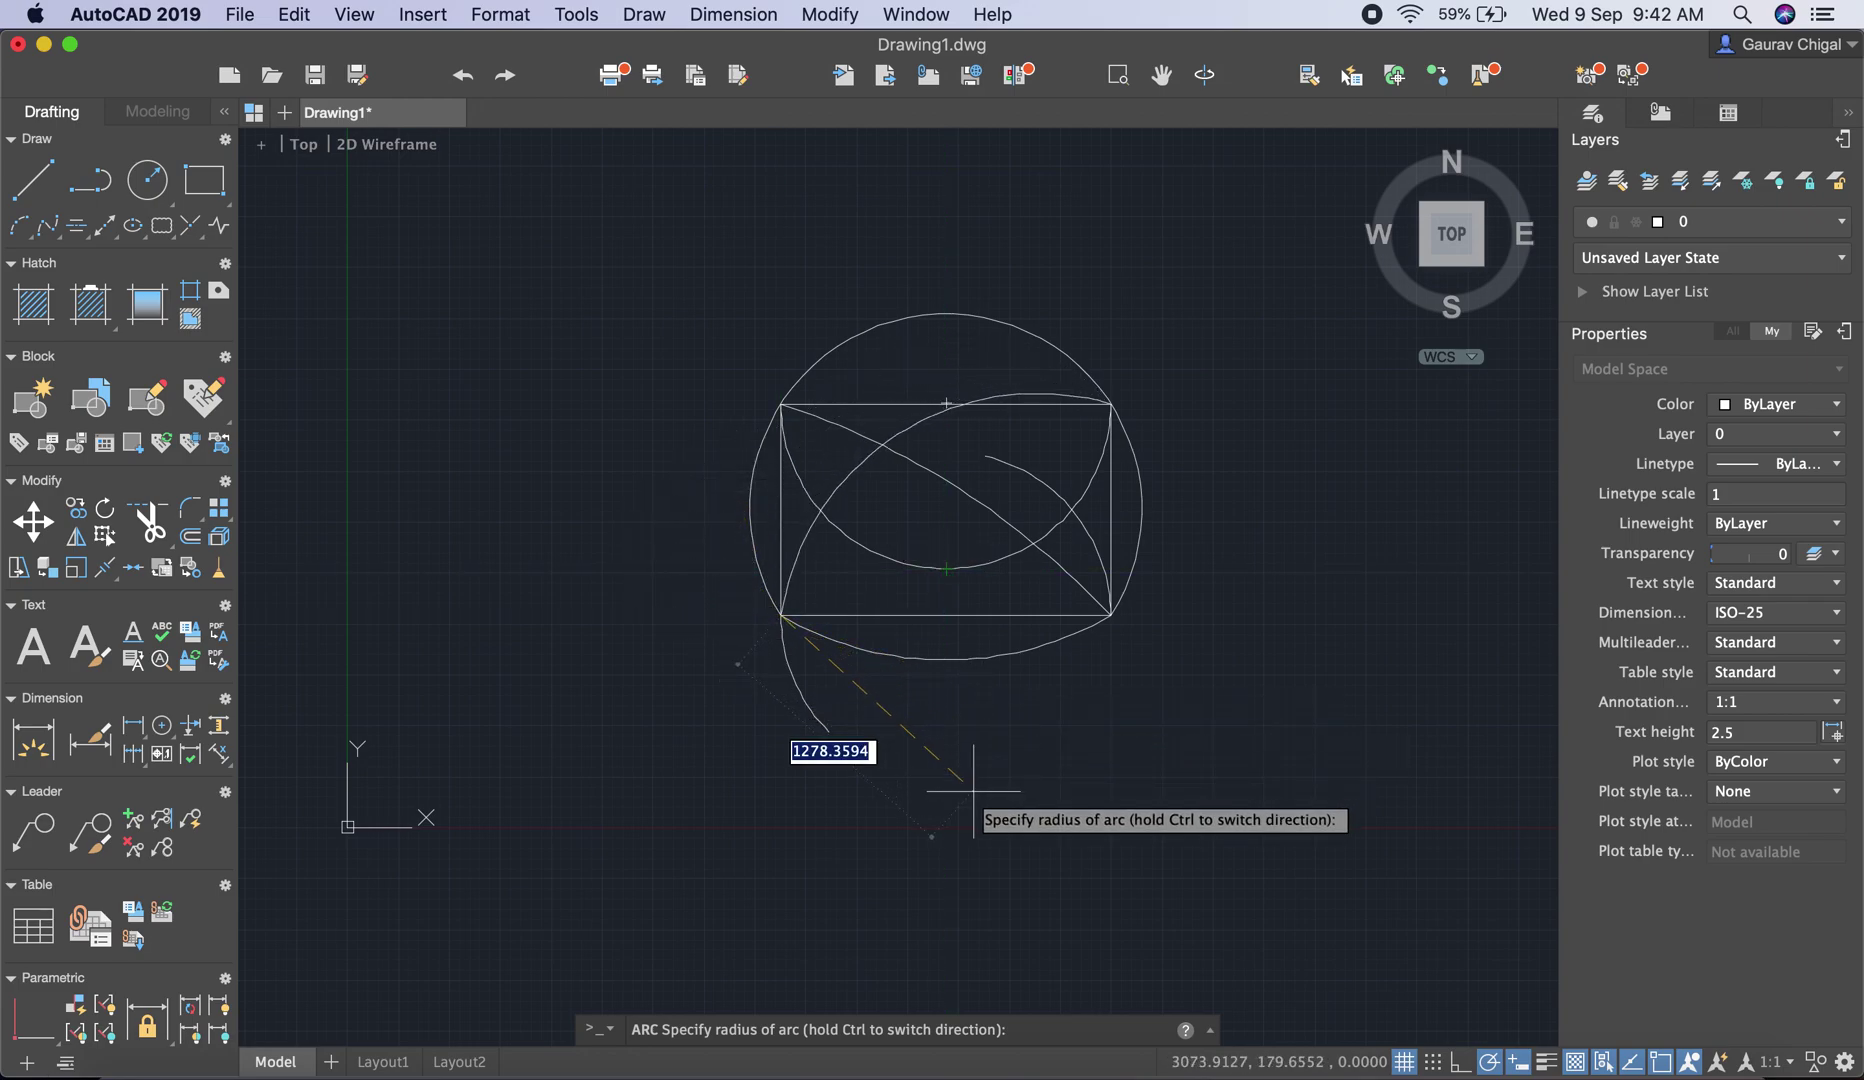
pyautogui.click(991, 590)
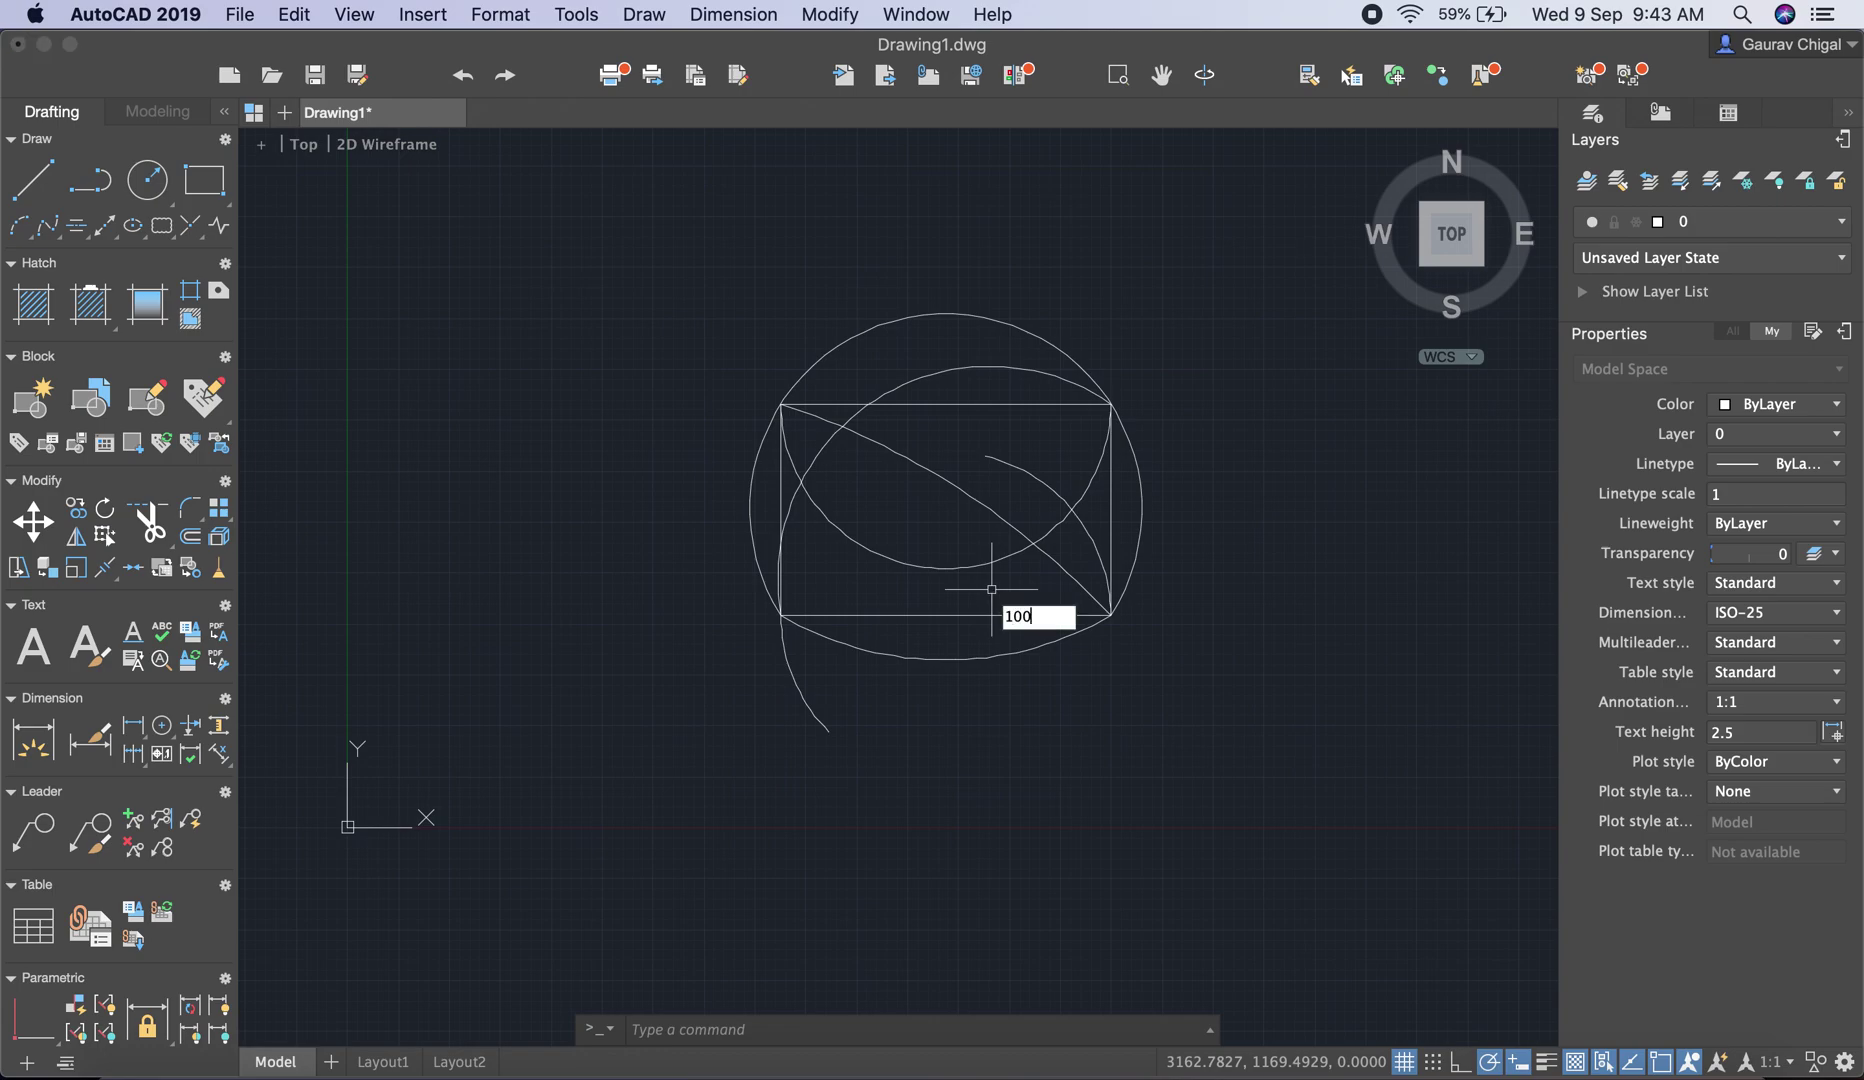
pyautogui.write('1000')
pyautogui.press('Return')
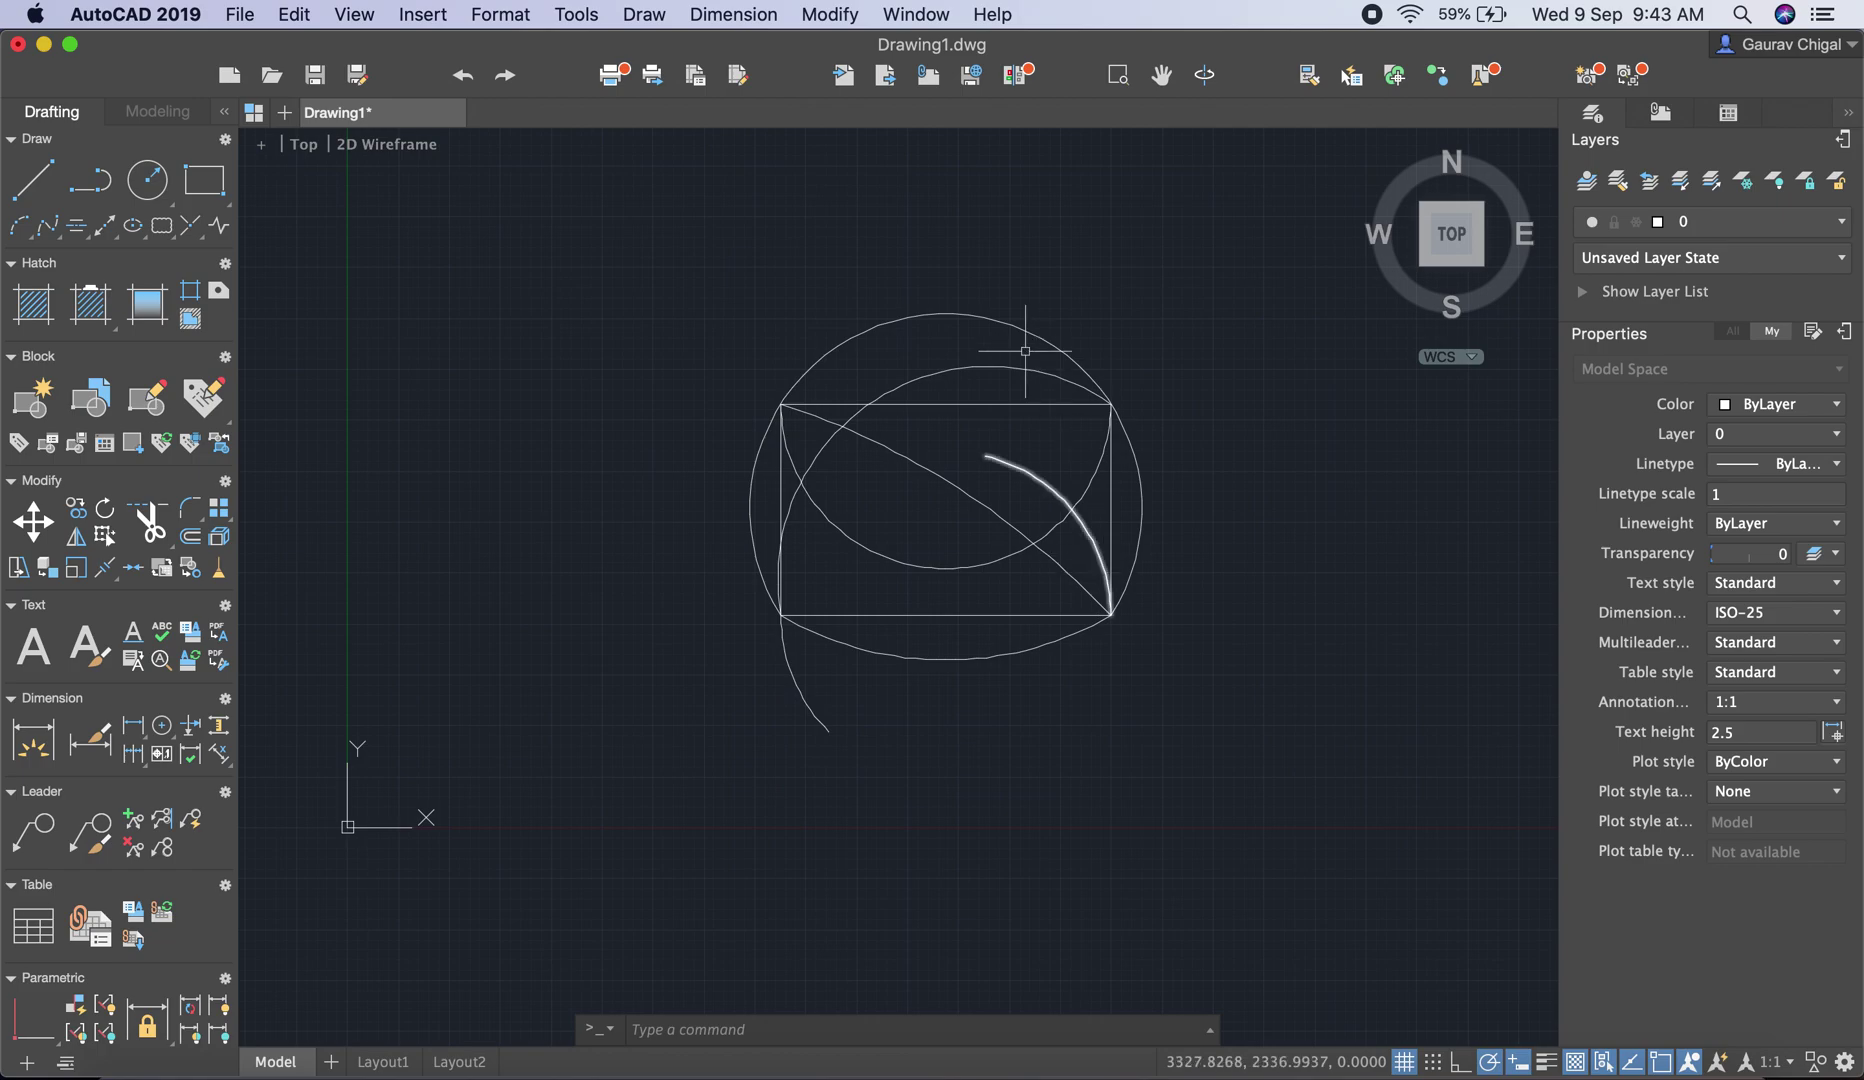
# Select the upper-right to lower-left arc and examine its radius and endpoints, leaving it deselected
pyautogui.click(967, 370)
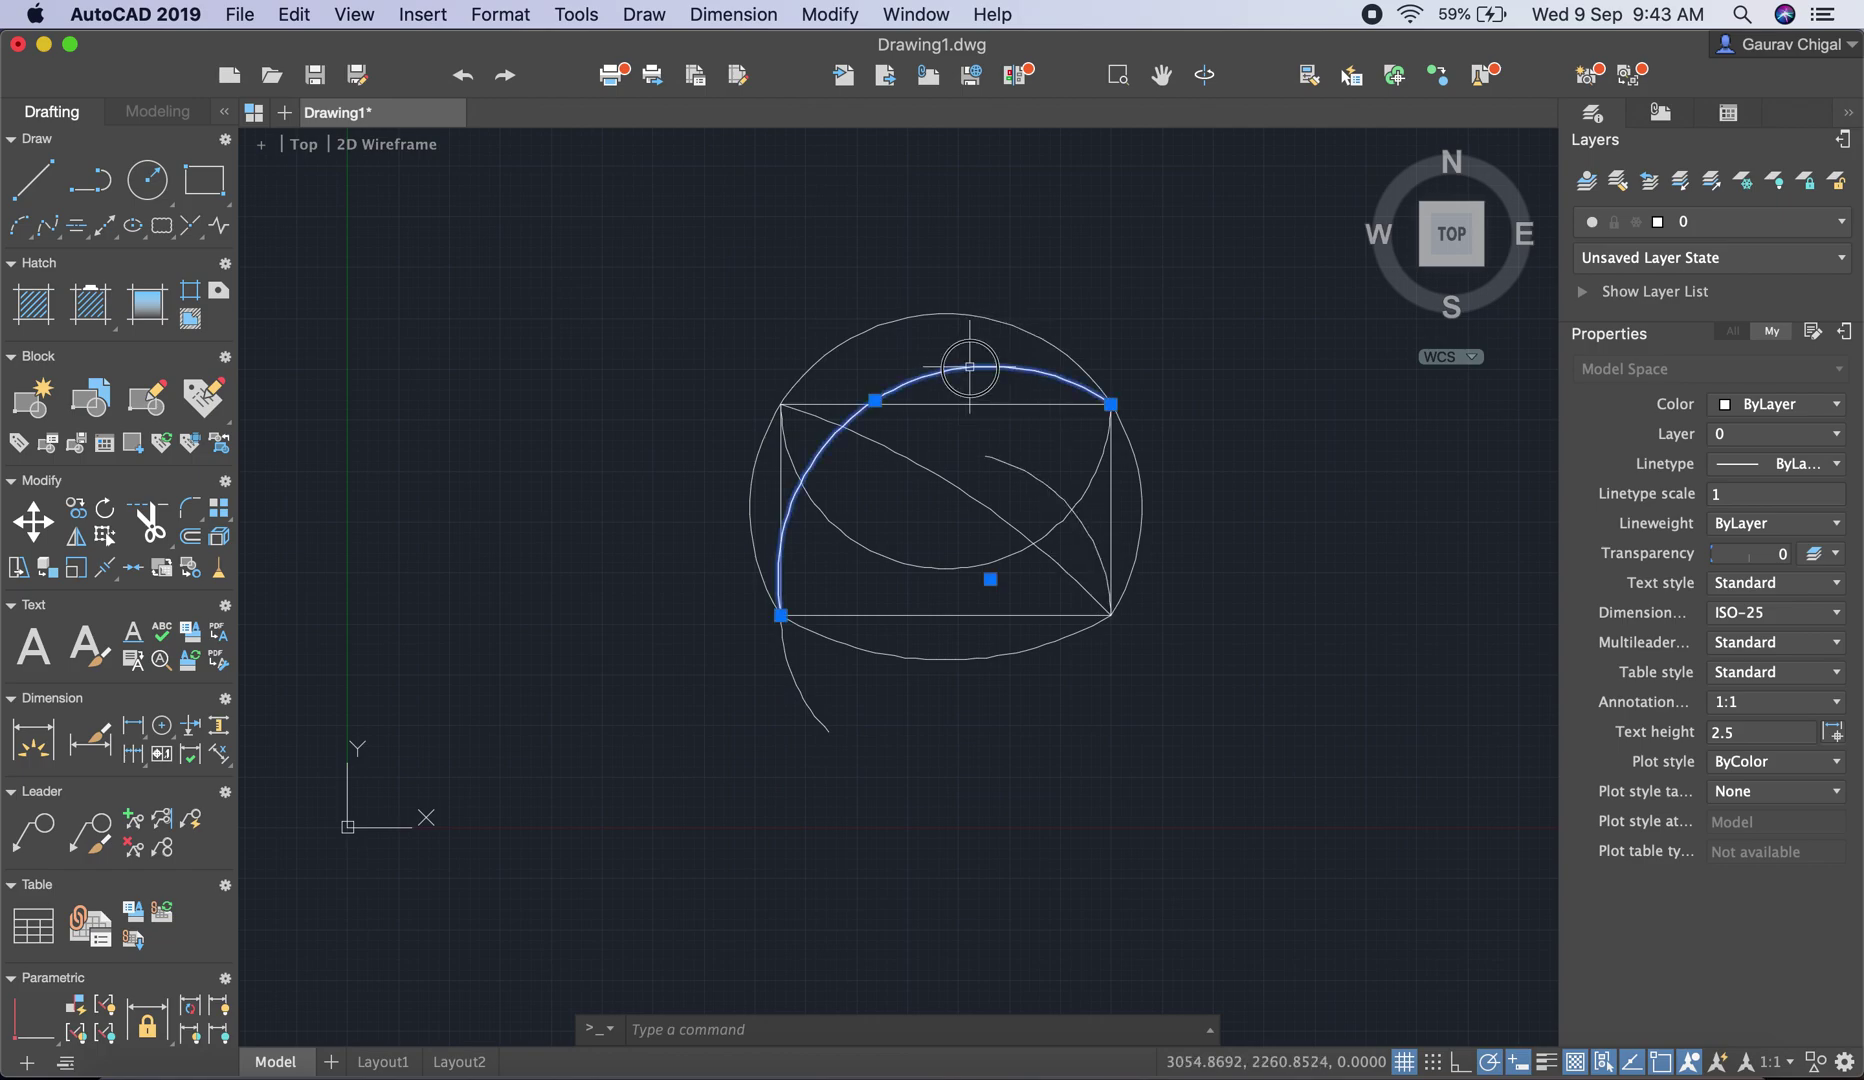
pyautogui.scroll(-4, 1075, 460)
pyautogui.scroll(10, 1085, 446)
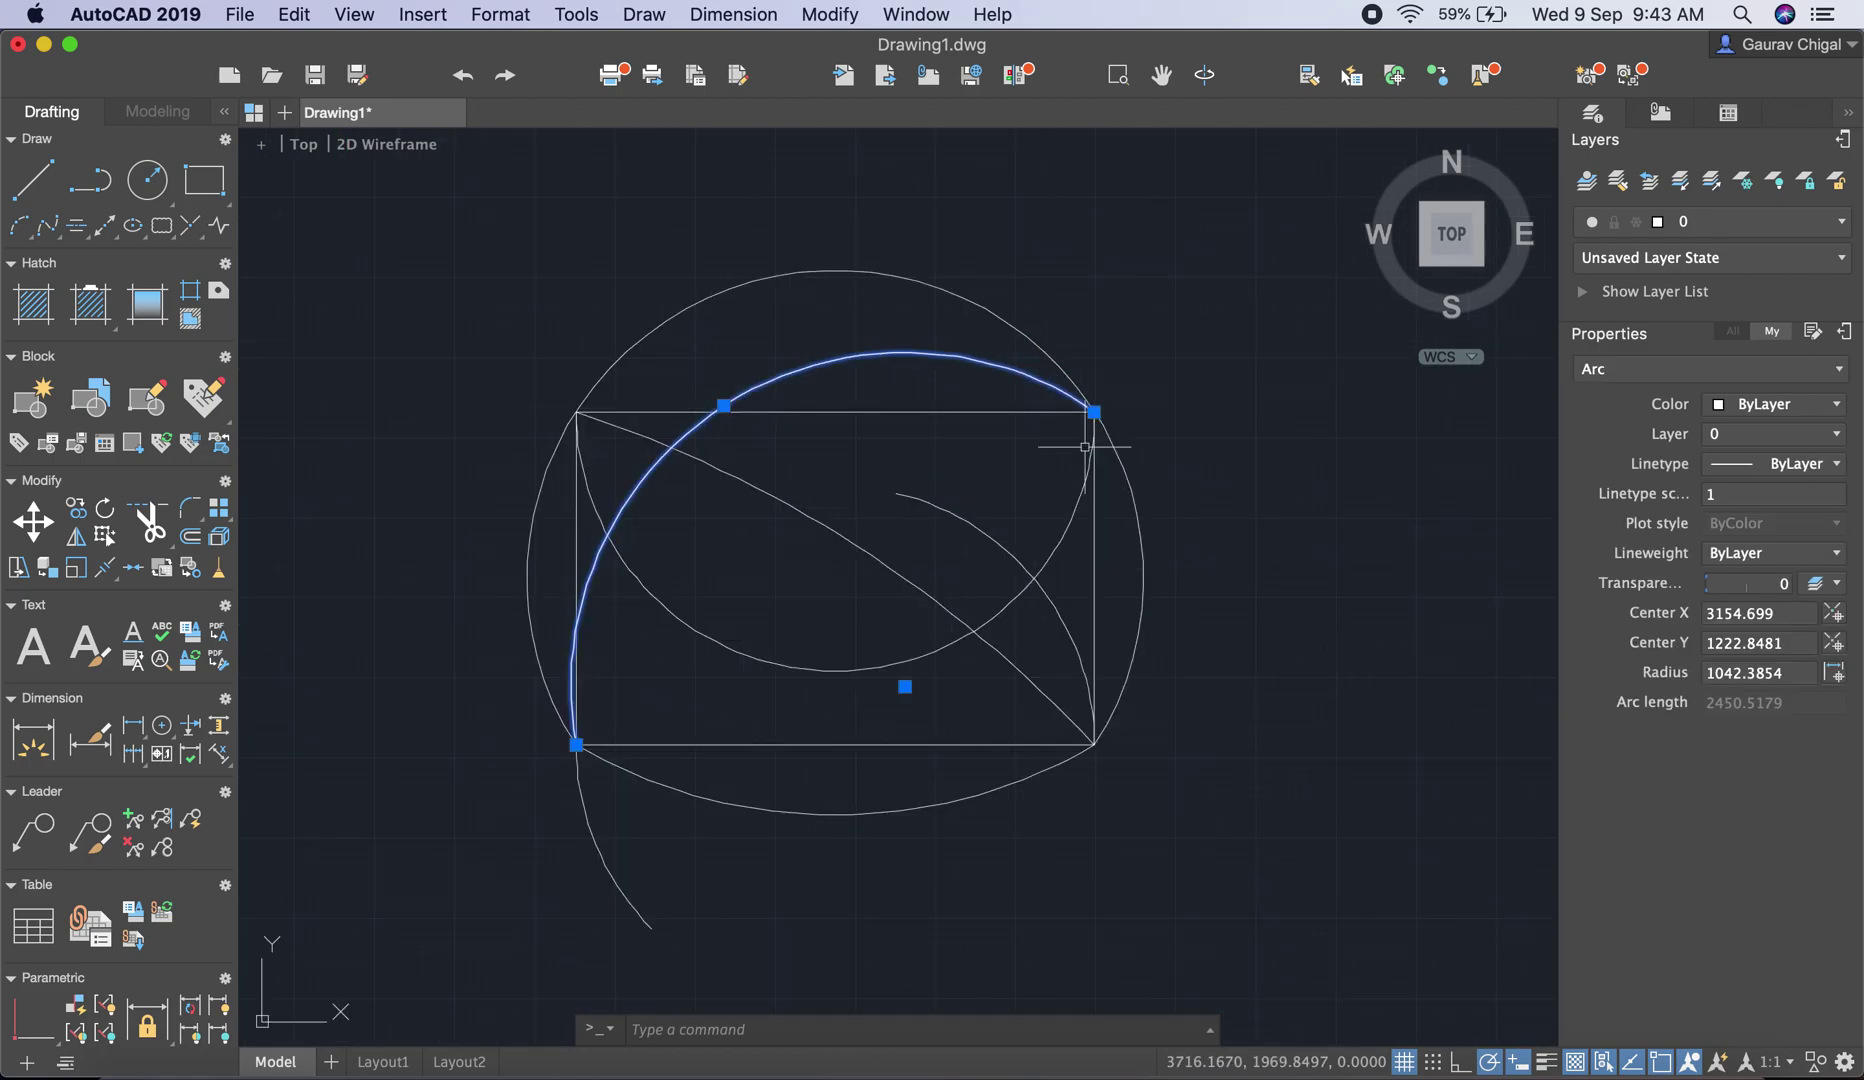
pyautogui.moveTo(907, 445); pyautogui.dragTo(1322, 295, button='middle')
pyautogui.scroll(-5, 930, 378)
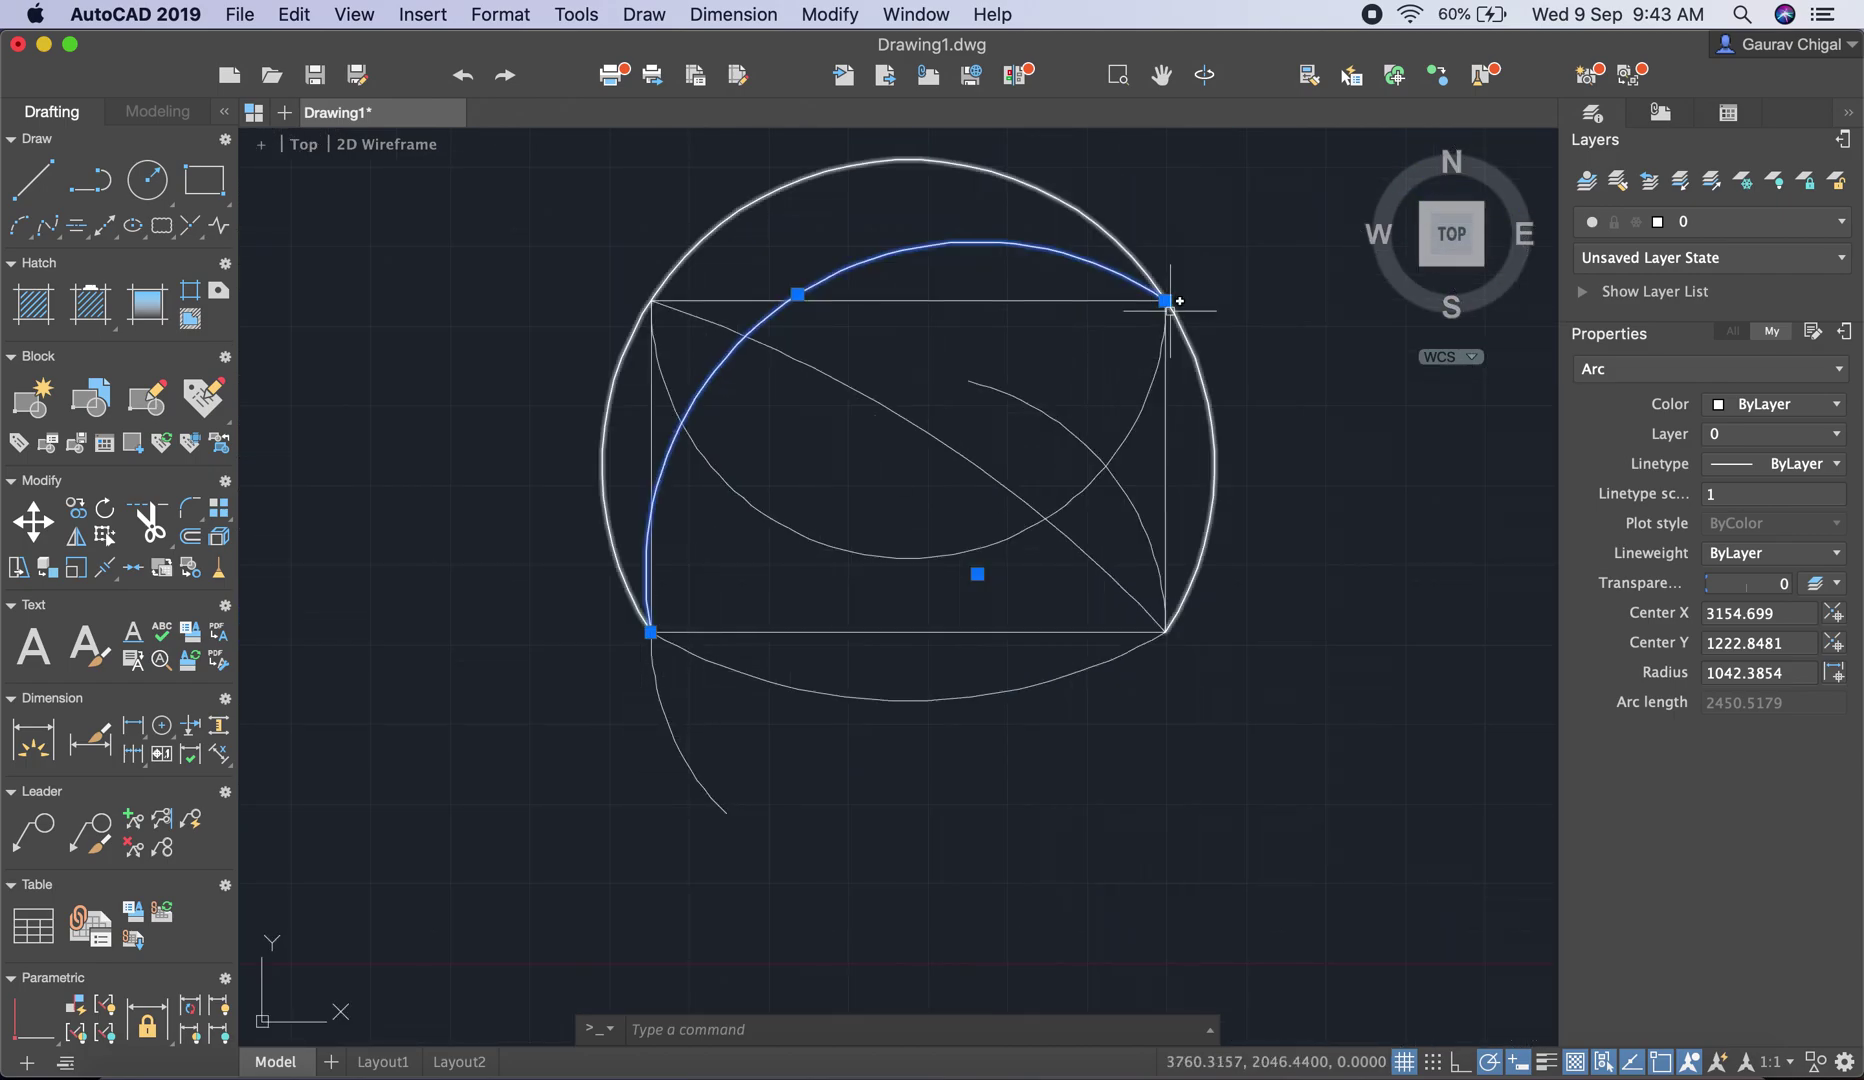
pyautogui.moveTo(1167, 302)
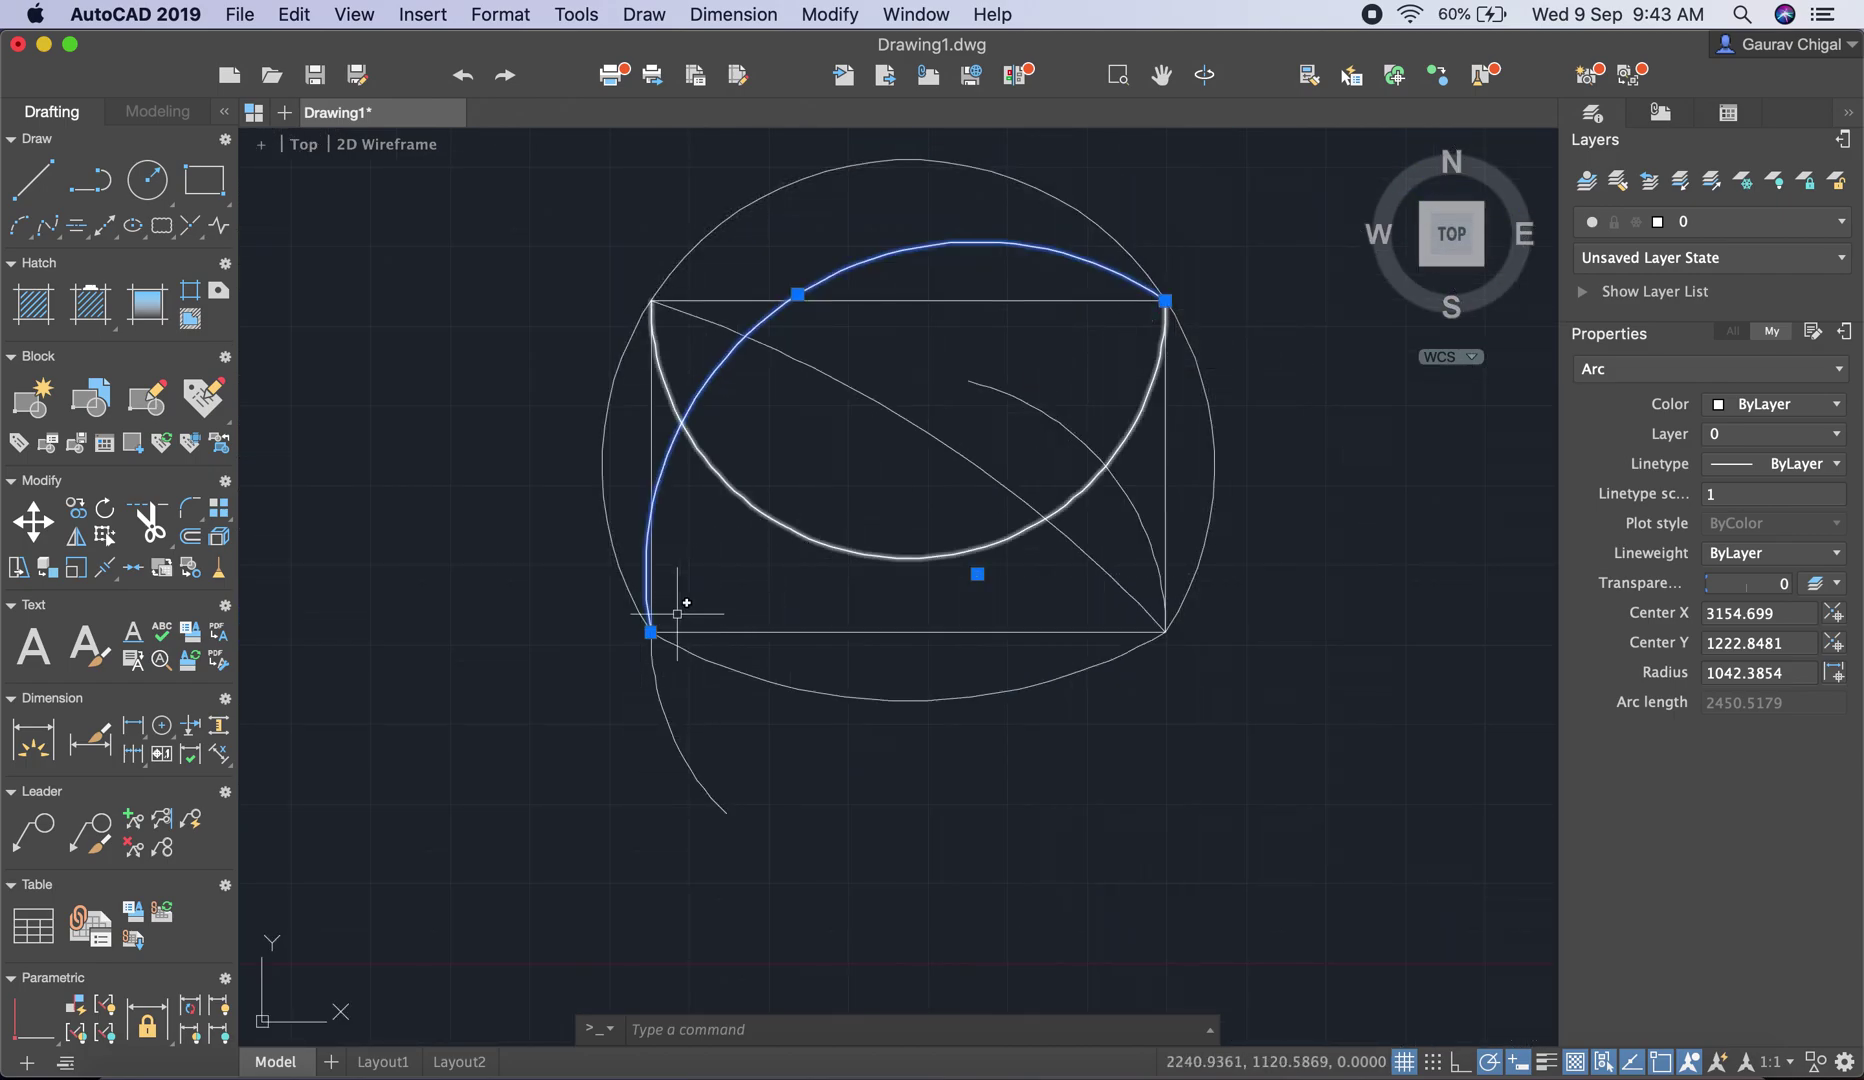
pyautogui.moveTo(656, 625)
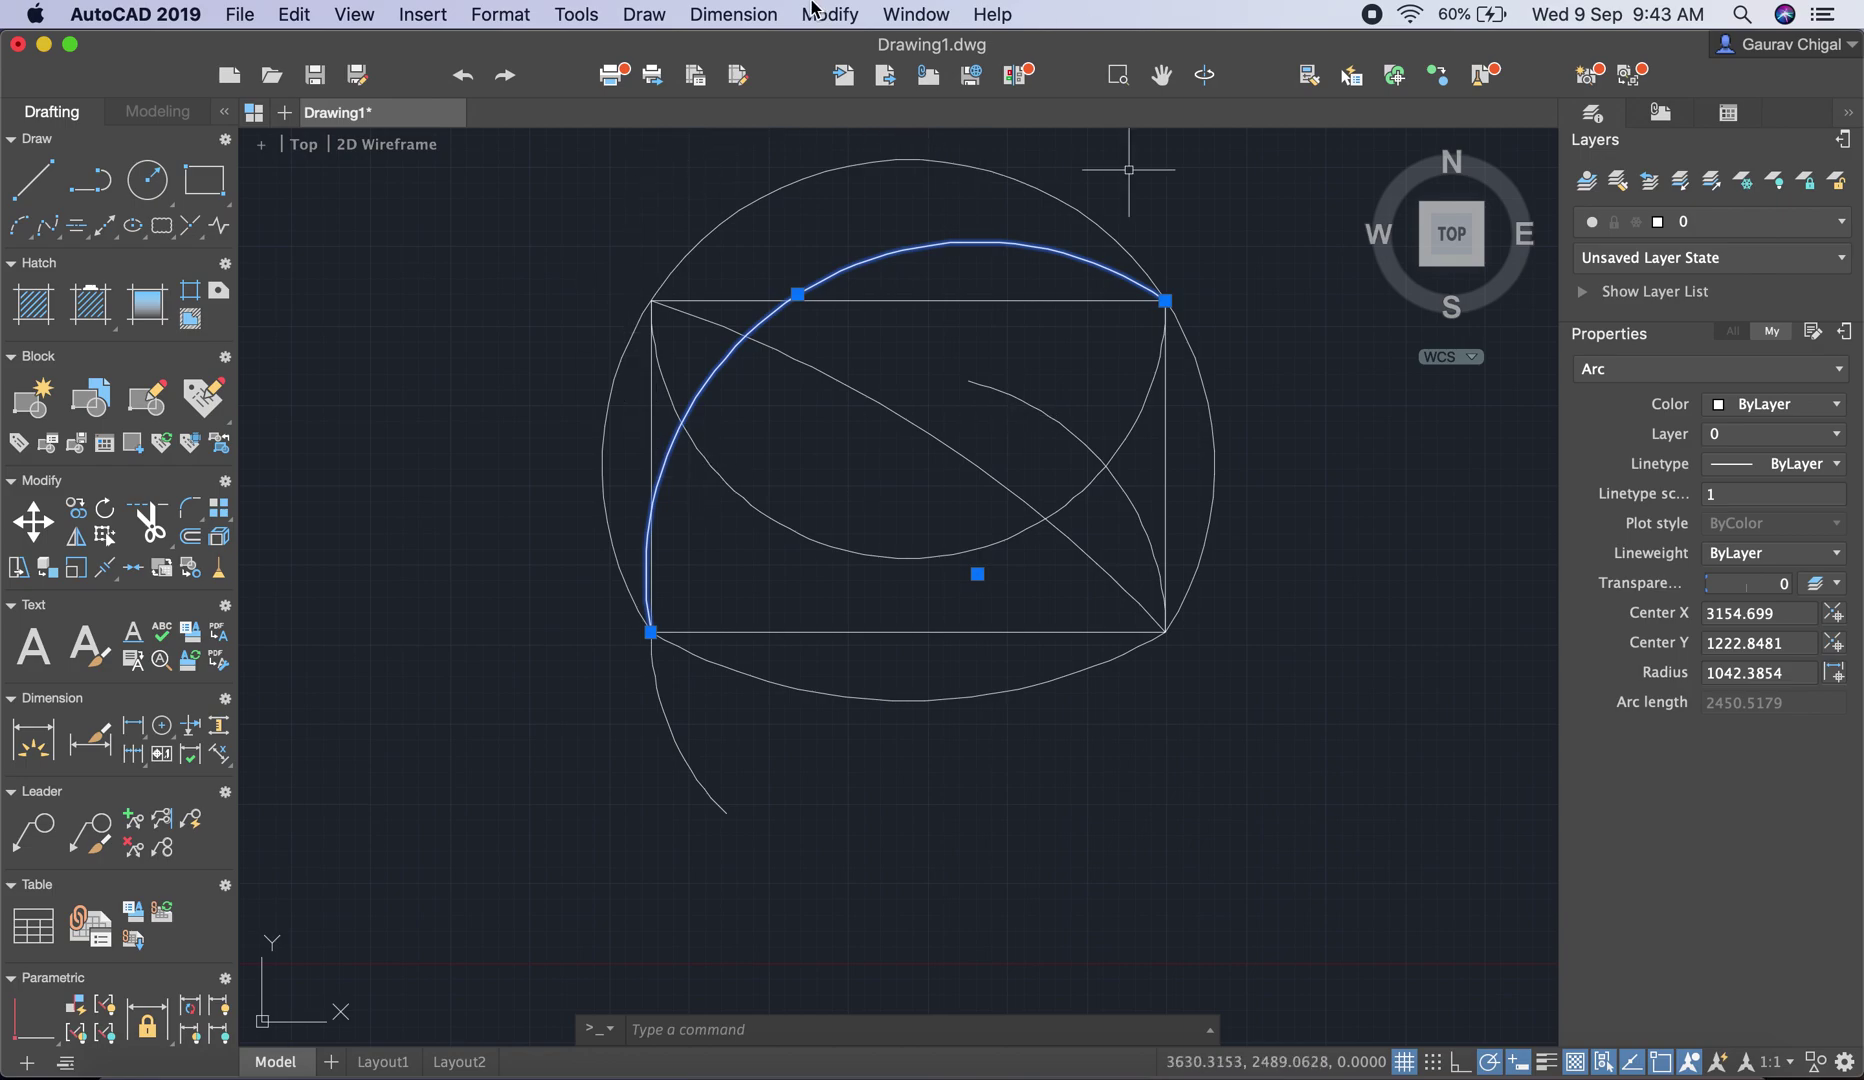
pyautogui.moveTo(932, 423); pyautogui.dragTo(836, 421, button='middle')
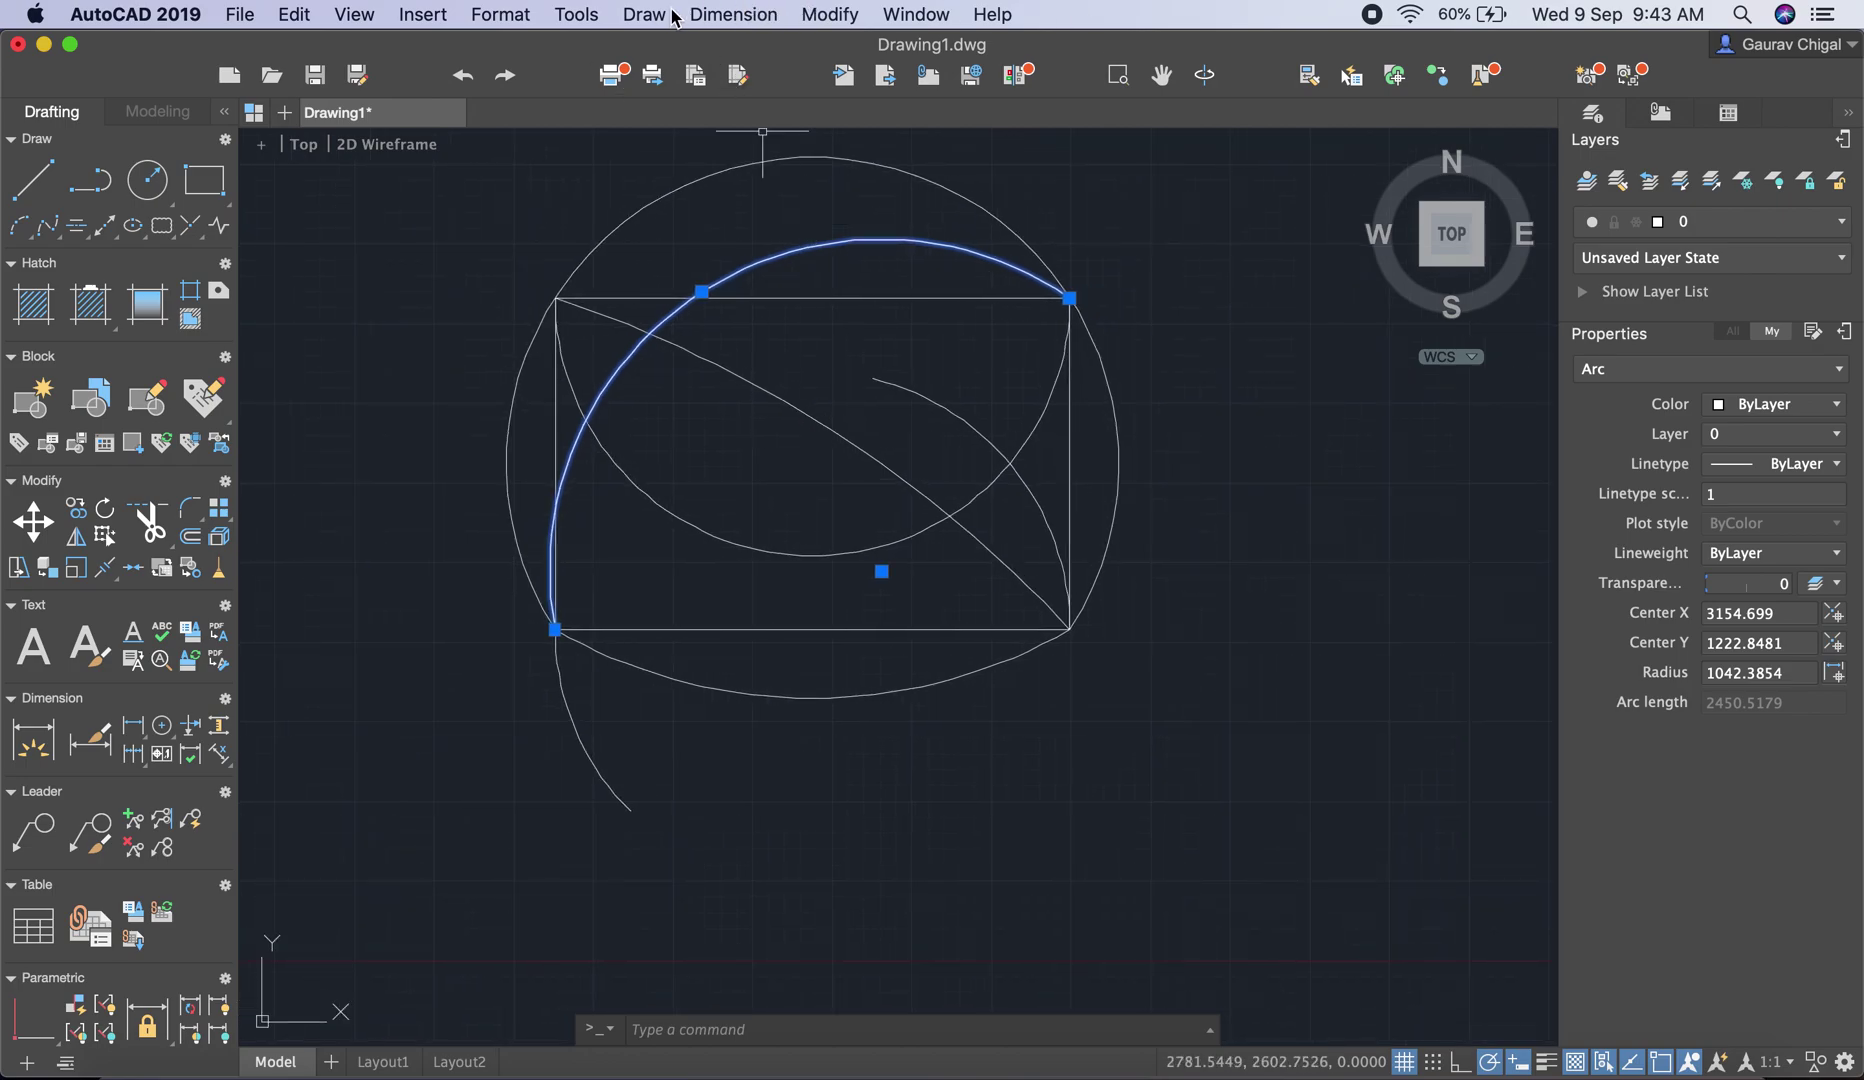
pyautogui.press('Escape')
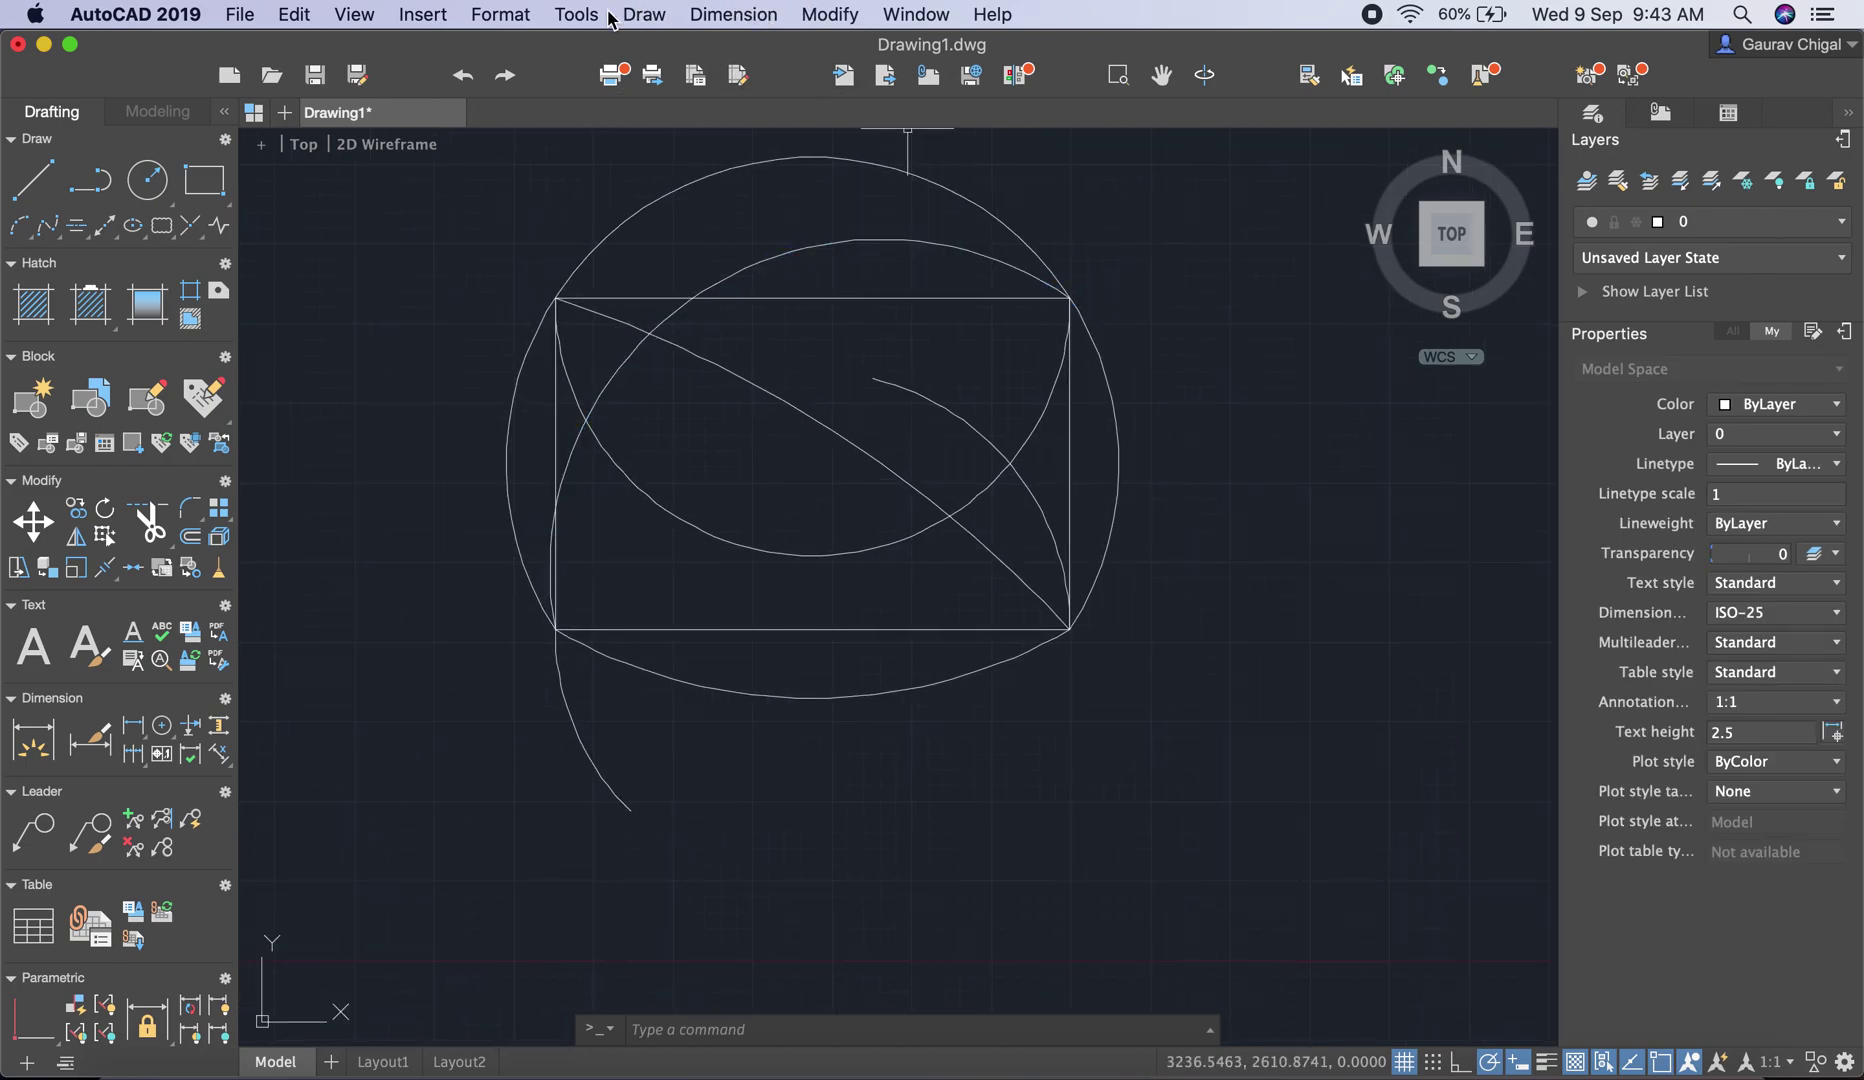
pyautogui.click(640, 14)
pyautogui.moveTo(693, 281)
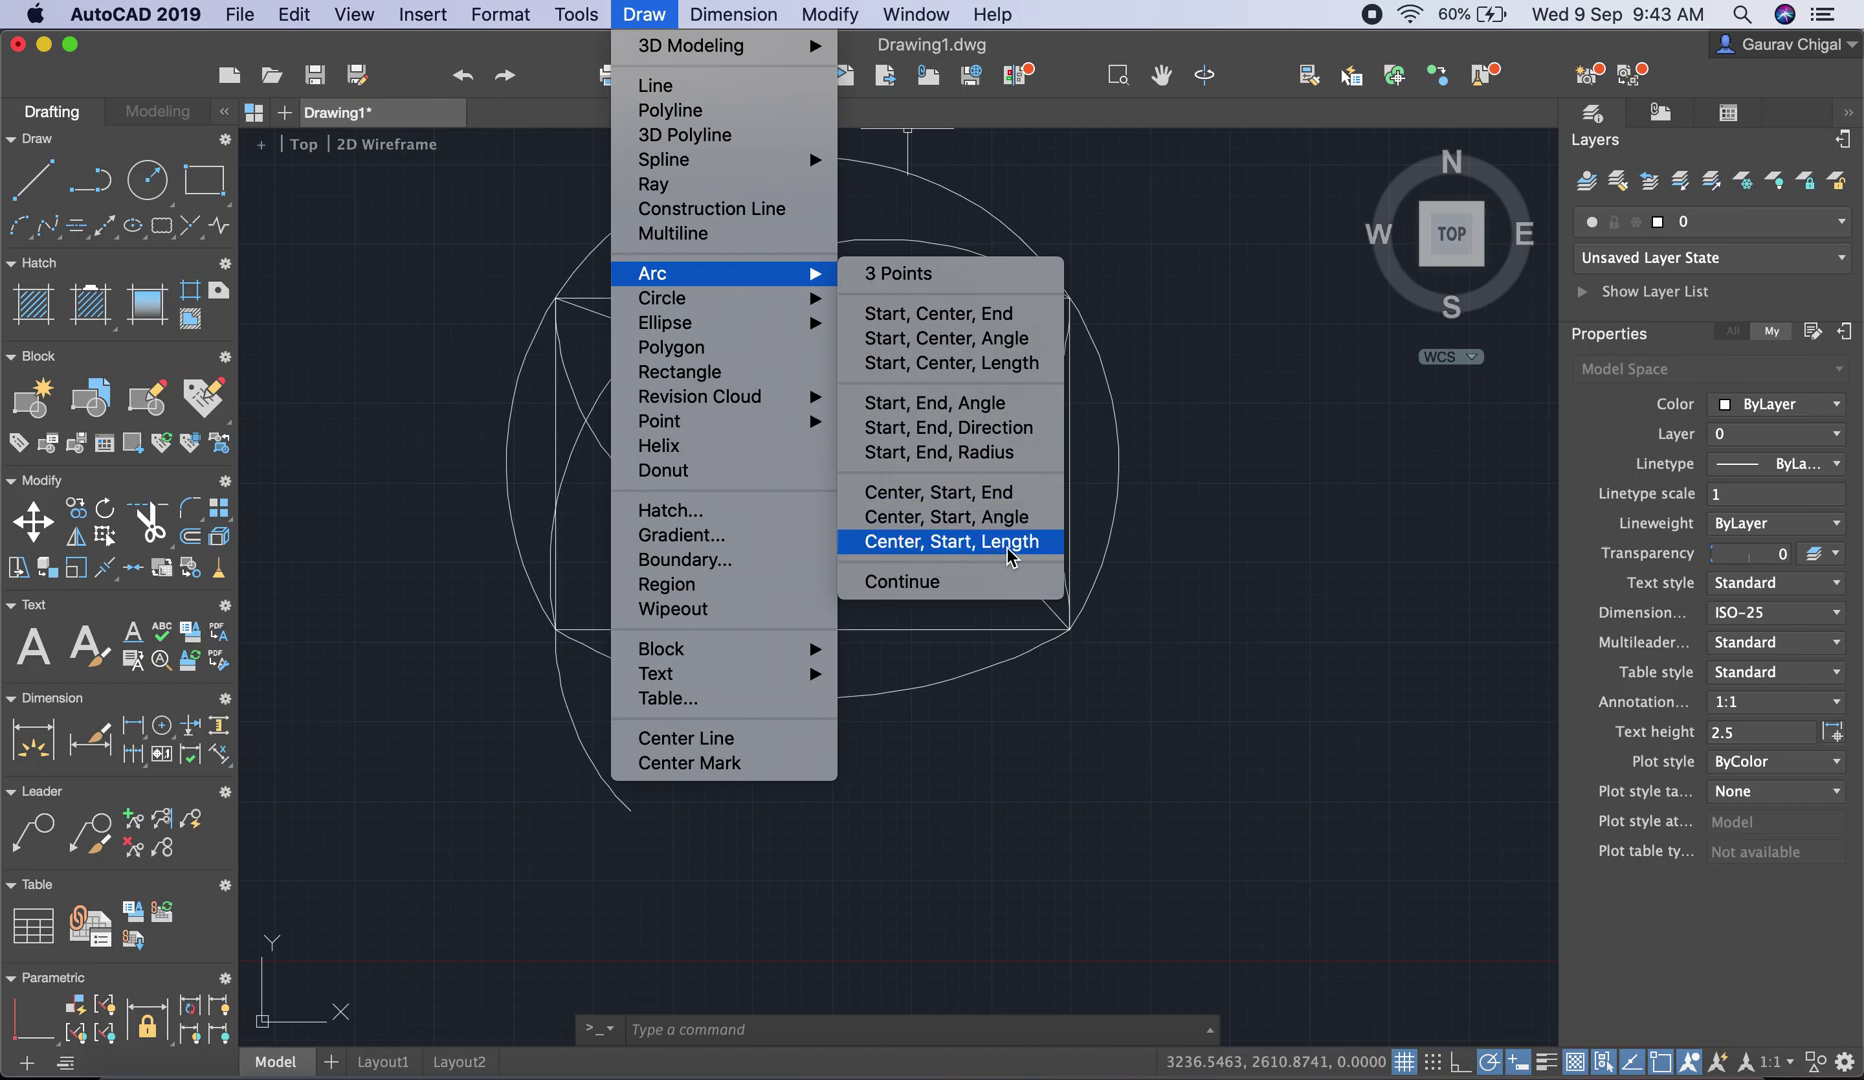
pyautogui.click(1269, 359)
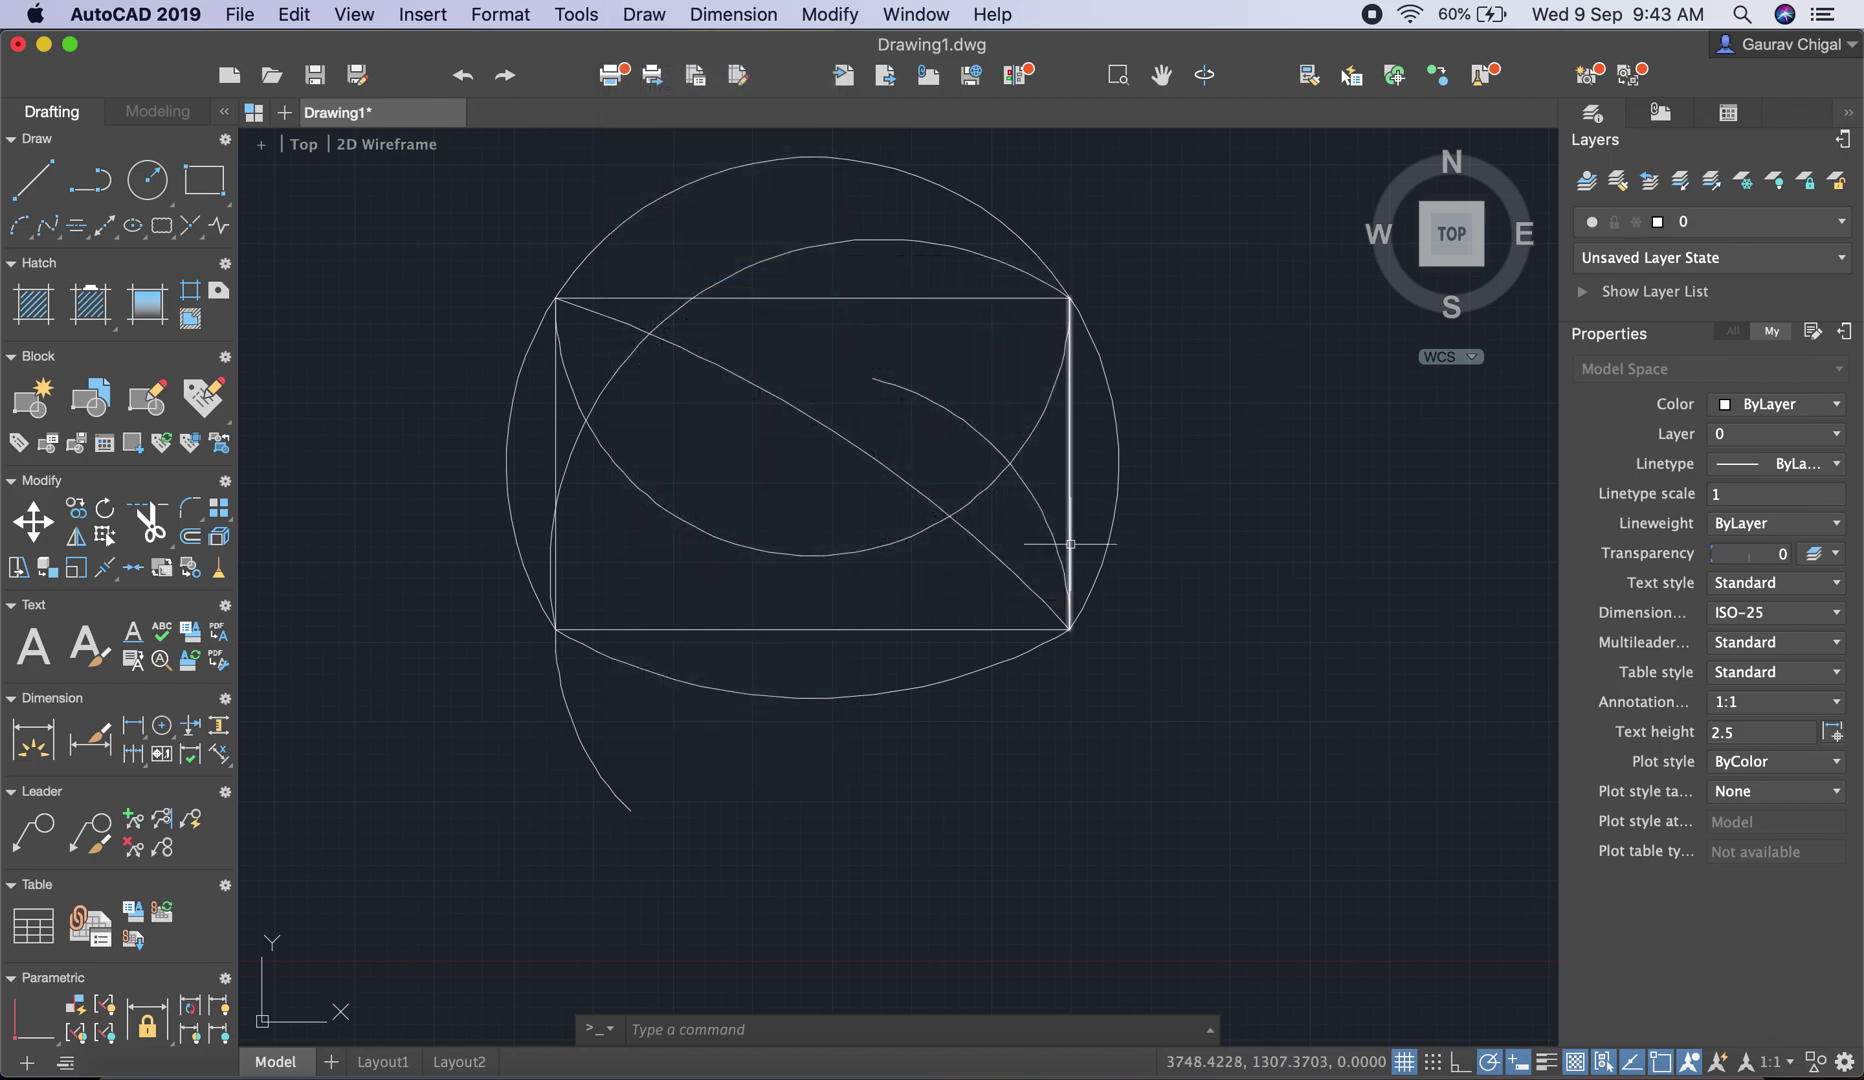
# Delete all seven arcs in and around the rectangle, keeping only the rectangle
pyautogui.click(1100, 357)
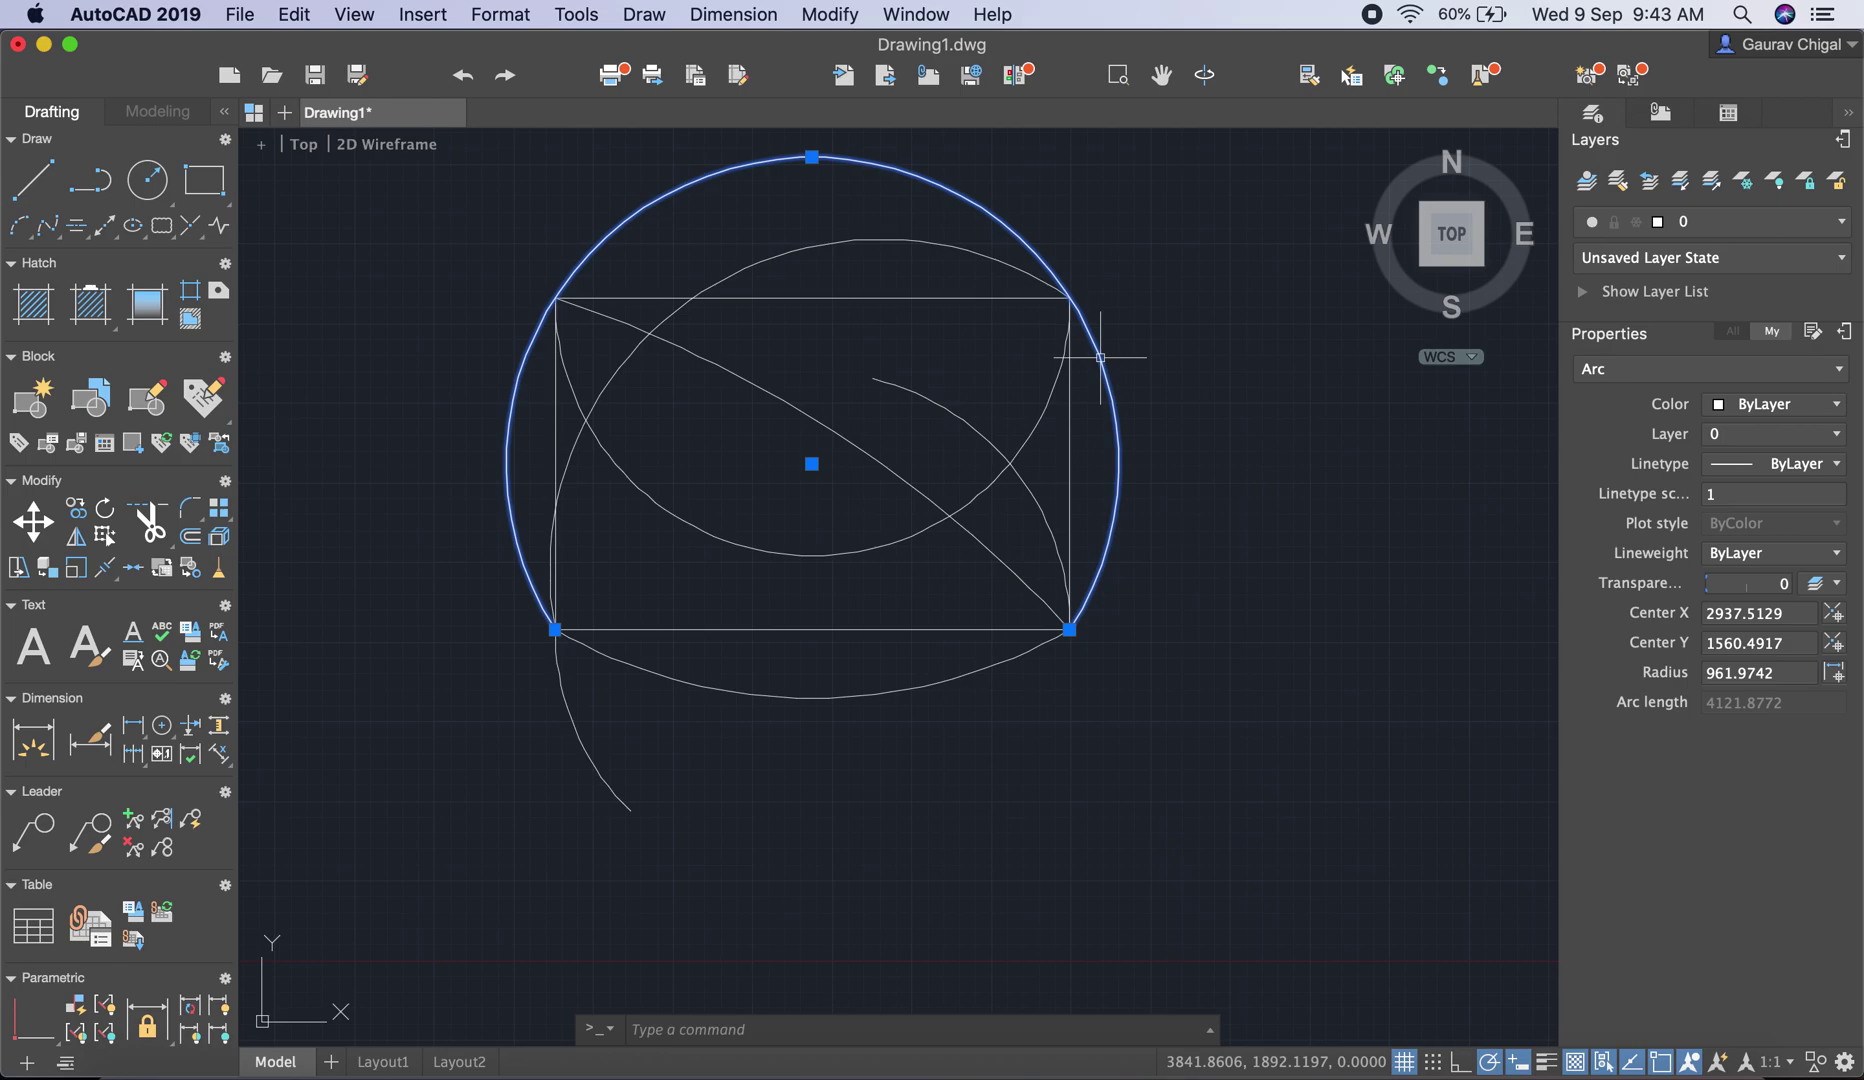
pyautogui.press('Delete')
pyautogui.click(1019, 267)
pyautogui.press('Delete')
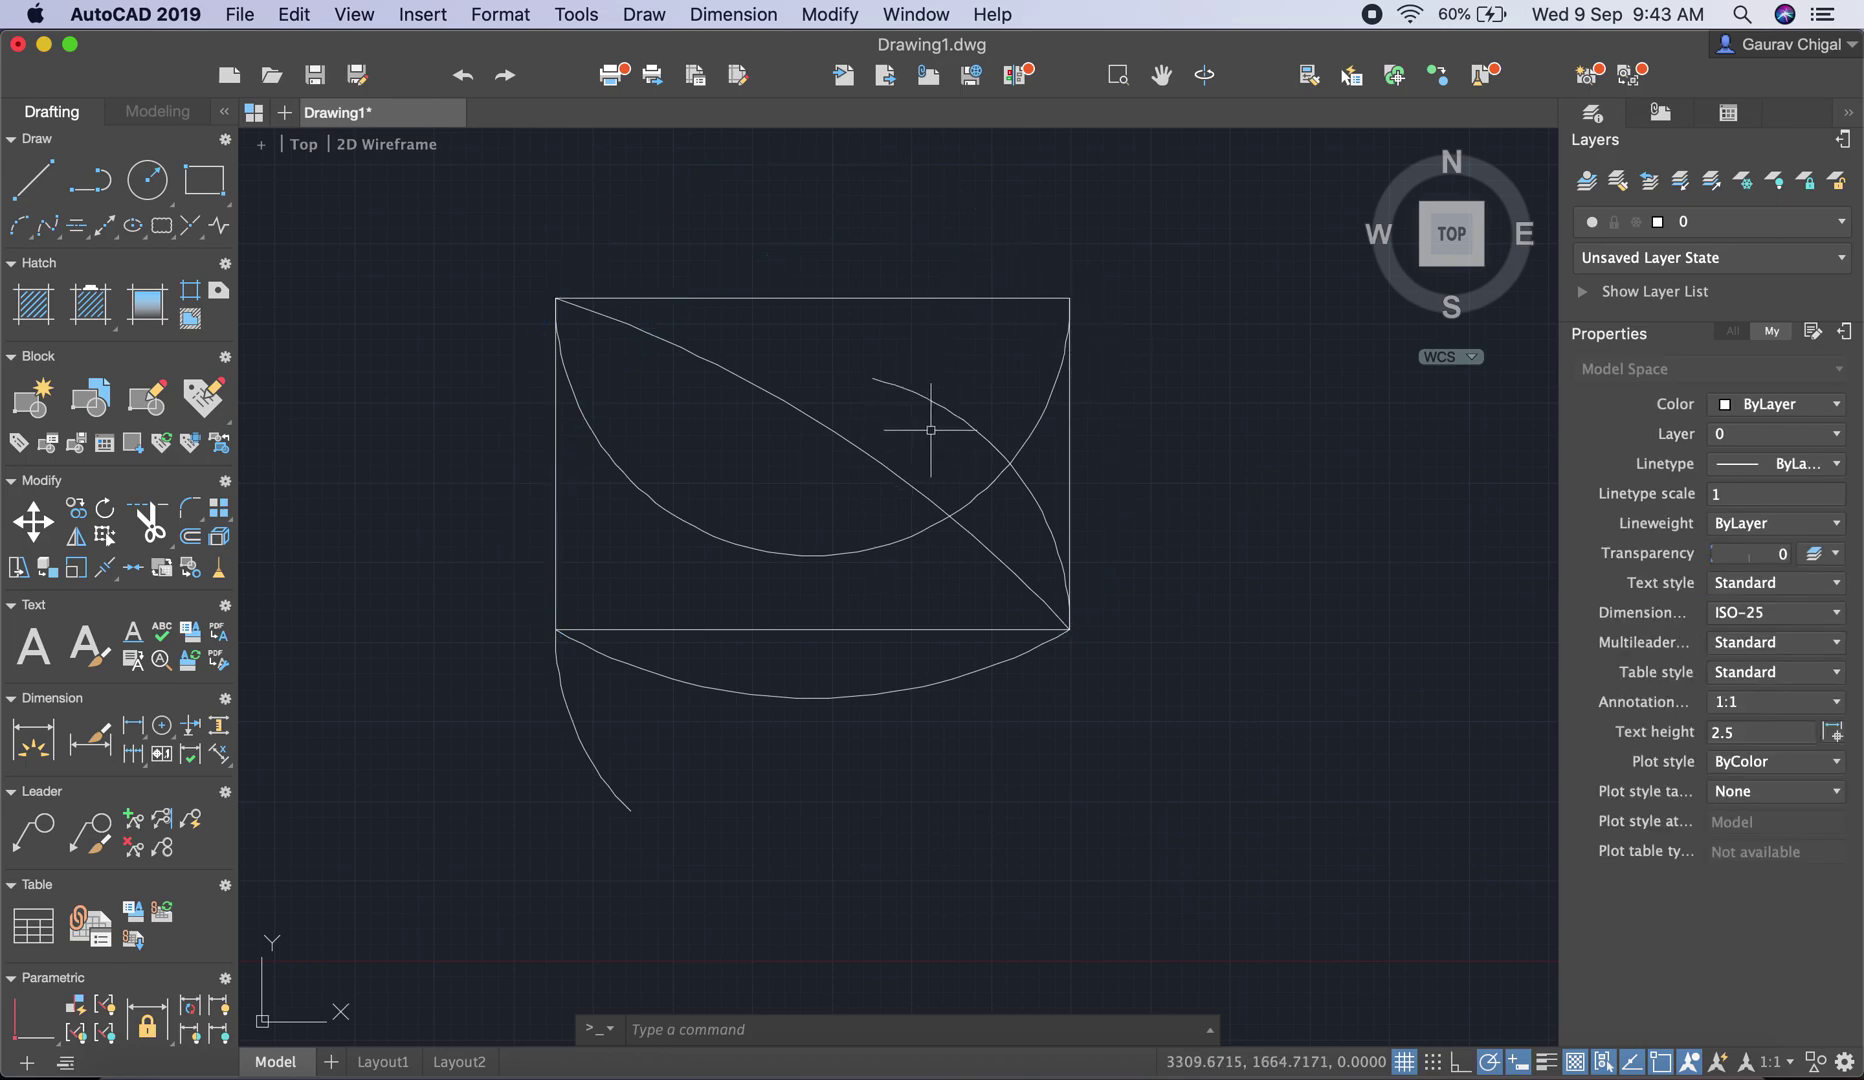
pyautogui.click(944, 411)
pyautogui.press('Delete')
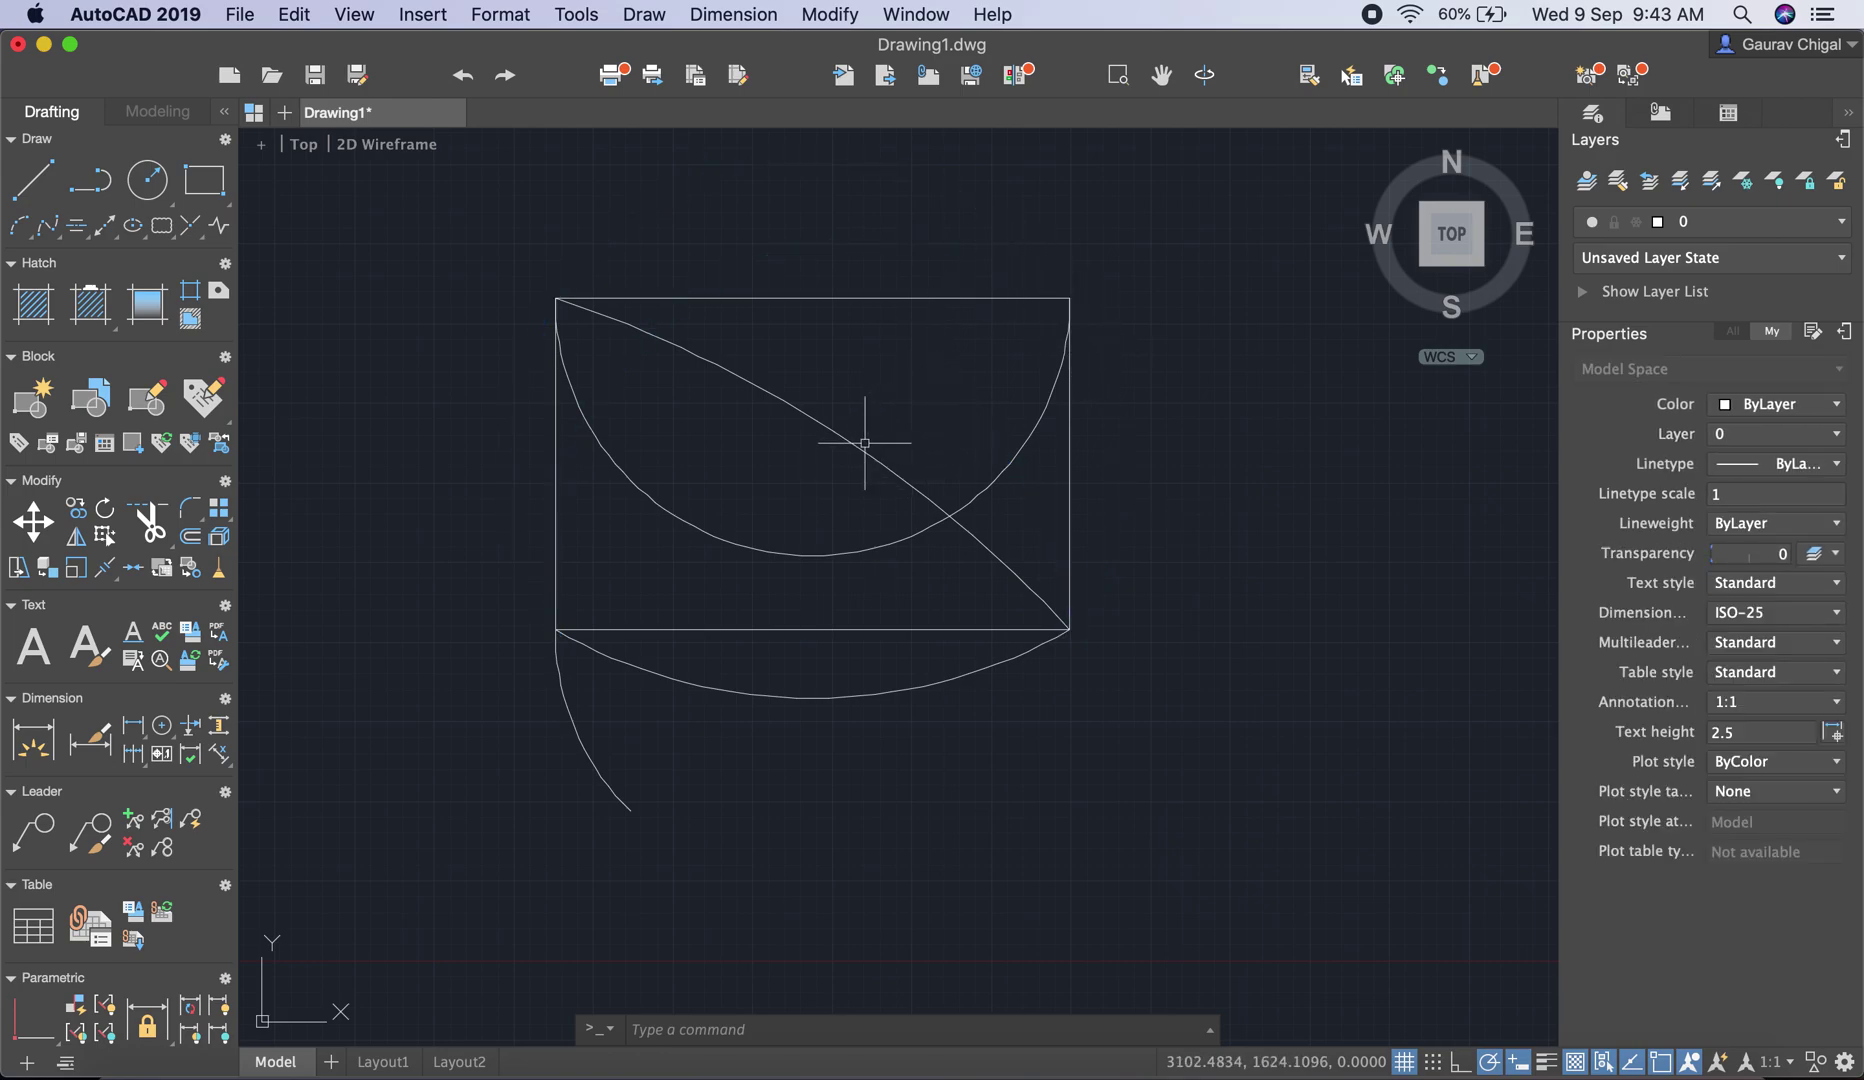
pyautogui.click(865, 440)
pyautogui.press('Delete')
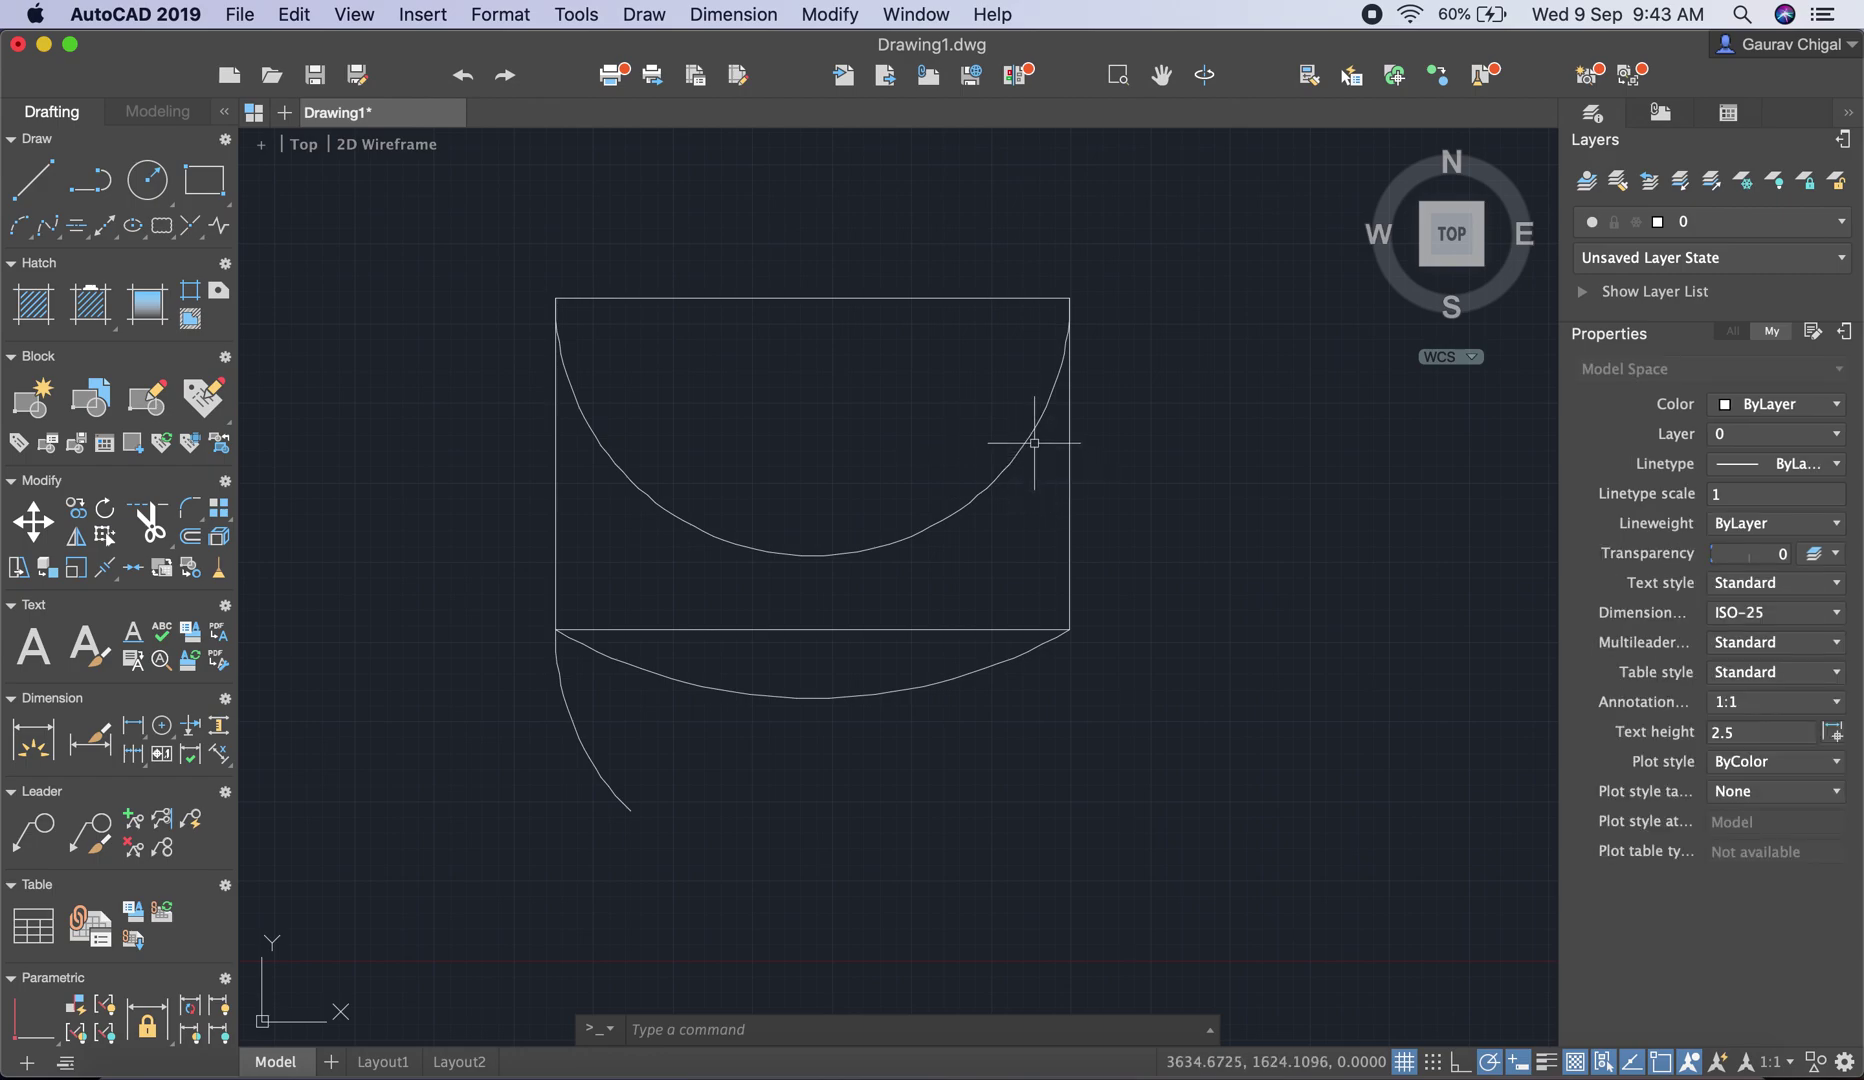
pyautogui.click(1034, 443)
pyautogui.press('Delete')
pyautogui.click(949, 677)
pyautogui.press('Delete')
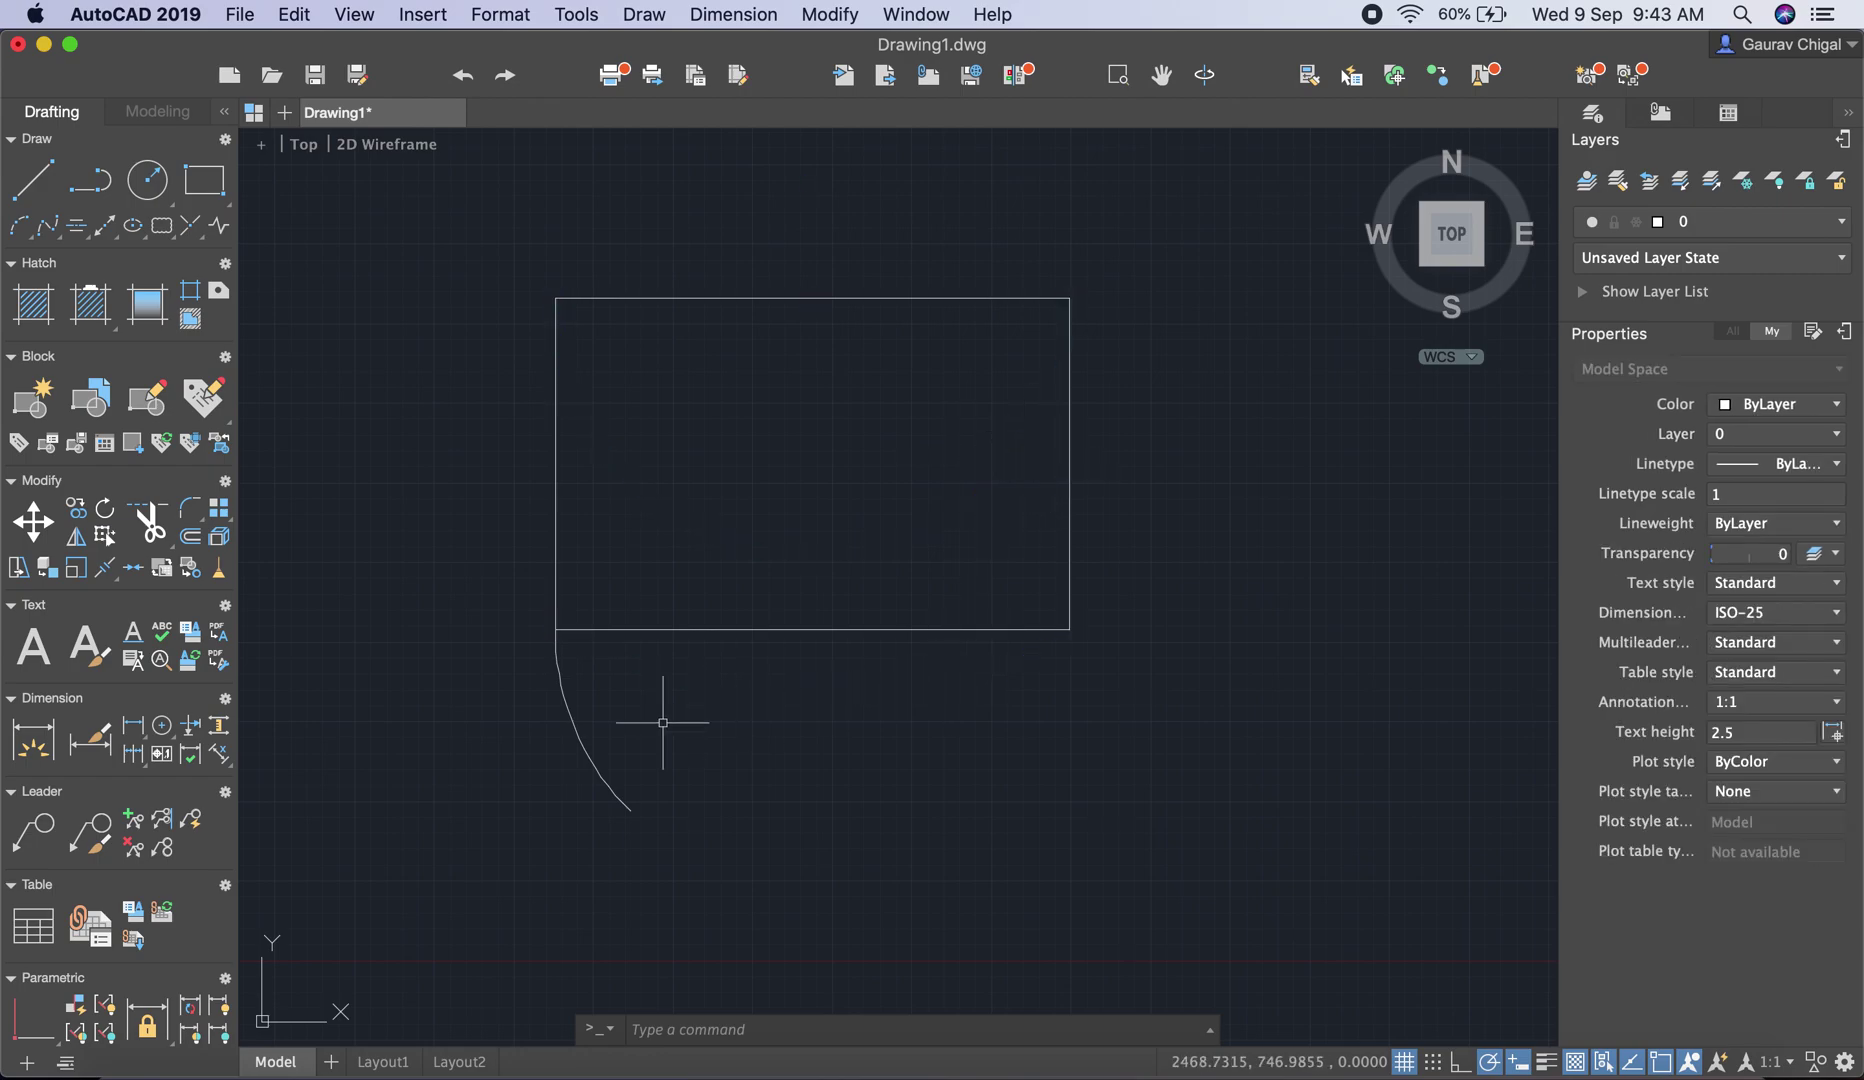
pyautogui.click(555, 662)
pyautogui.press('Delete')
# Draw a Center, Start, End arc centered on the rectangle's top edge midpoint, from its upper-left corner to its upper-right corner
pyautogui.click(652, 14)
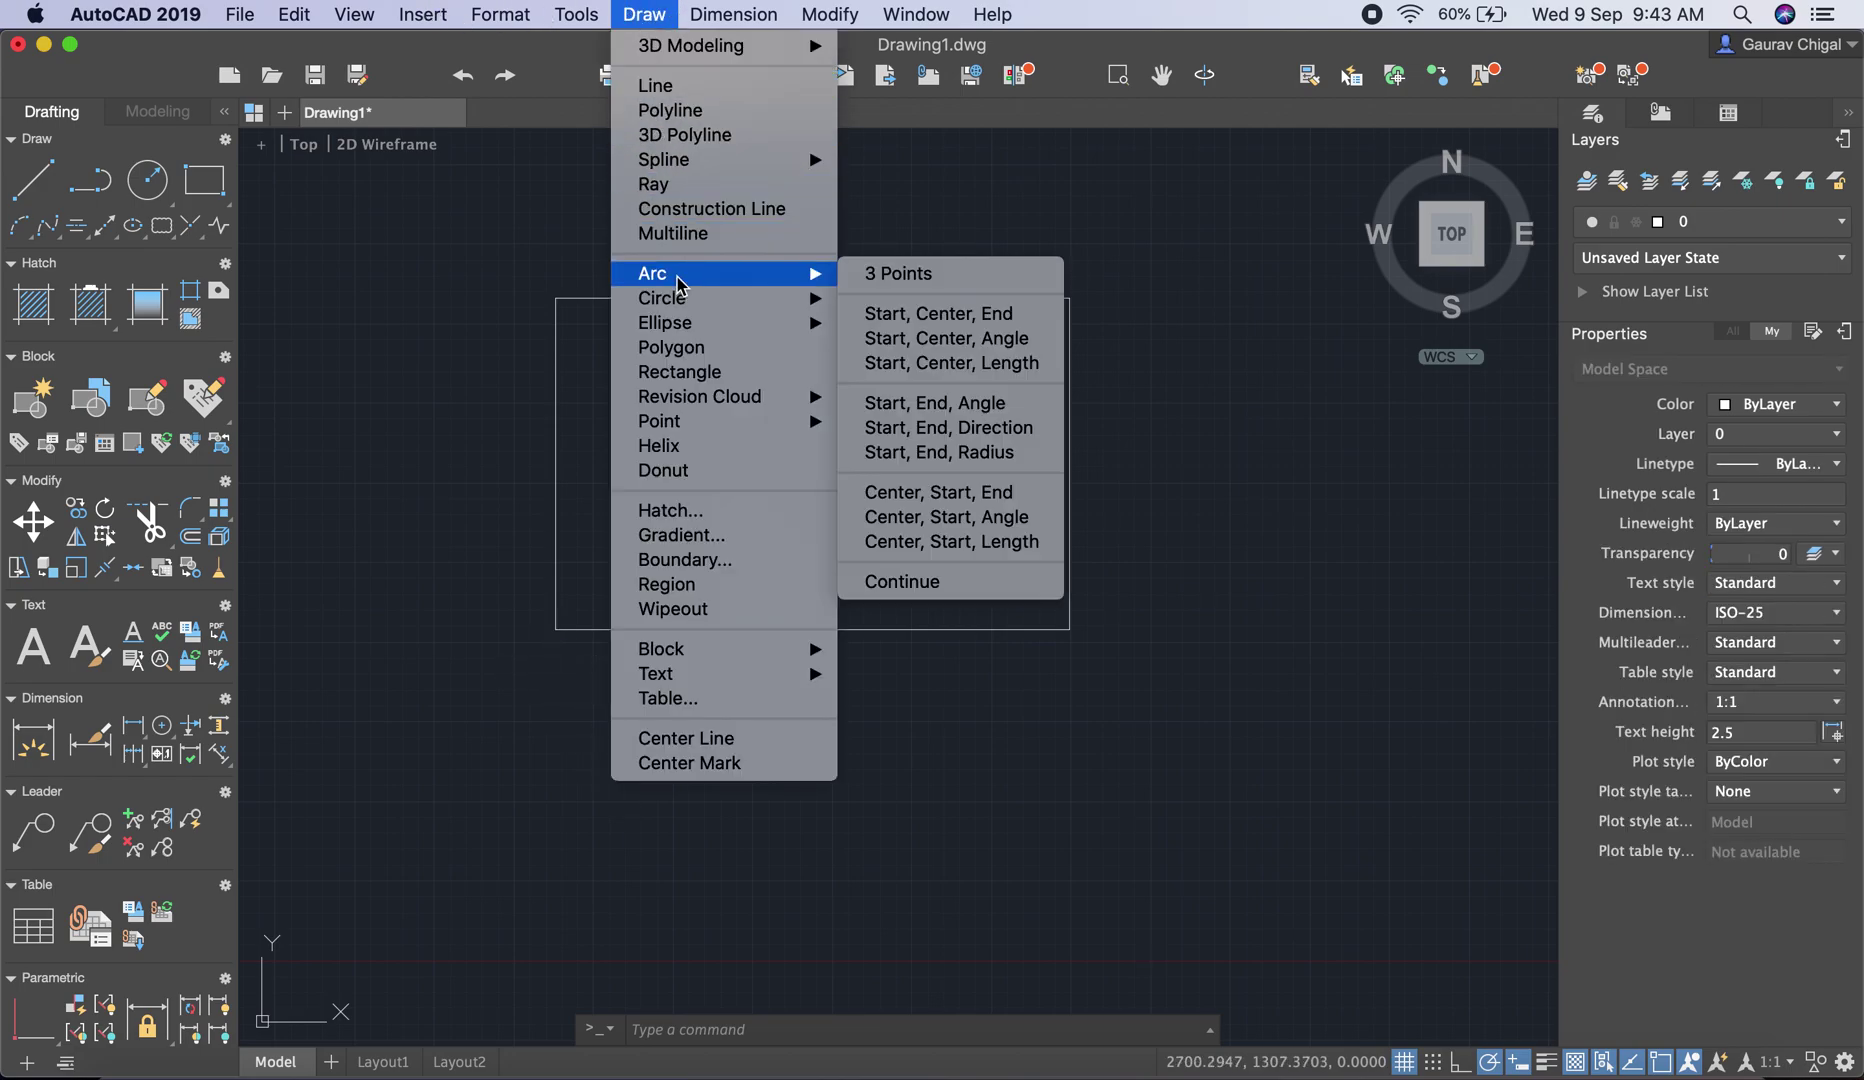
pyautogui.click(967, 497)
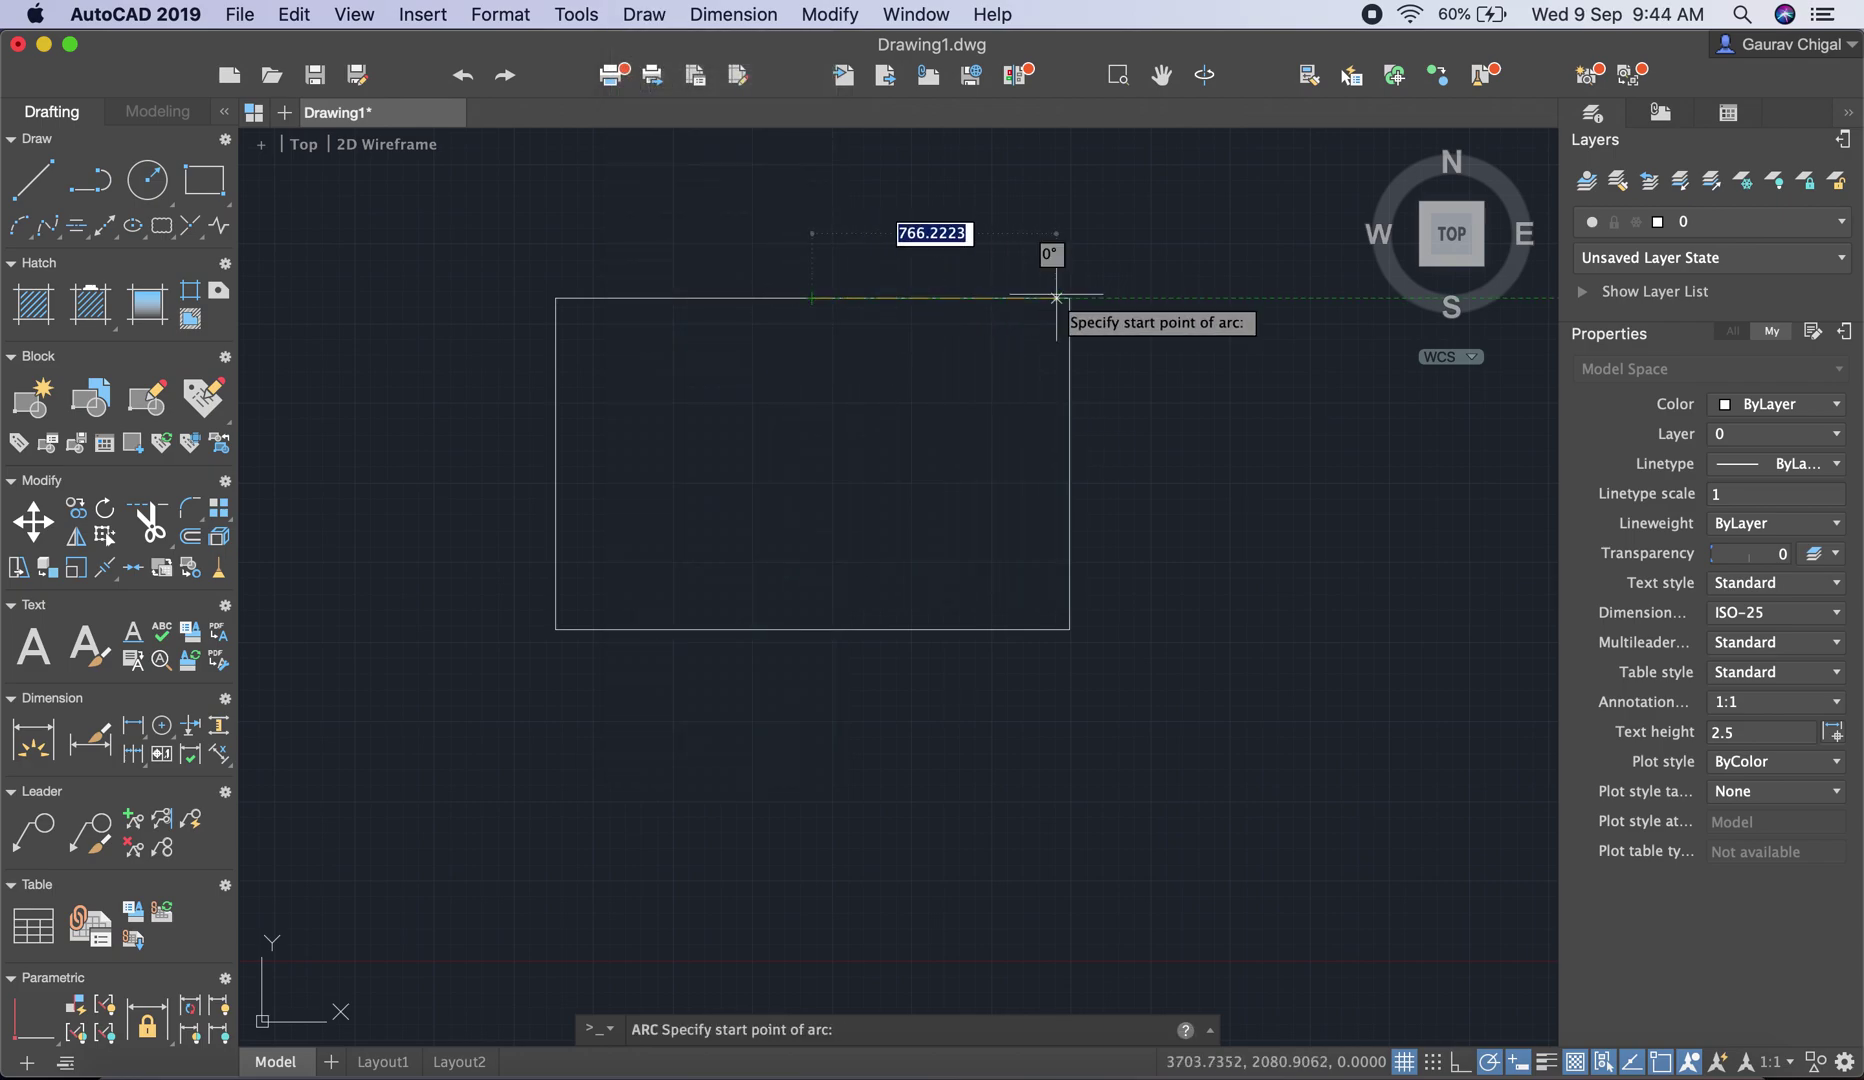
pyautogui.click(557, 299)
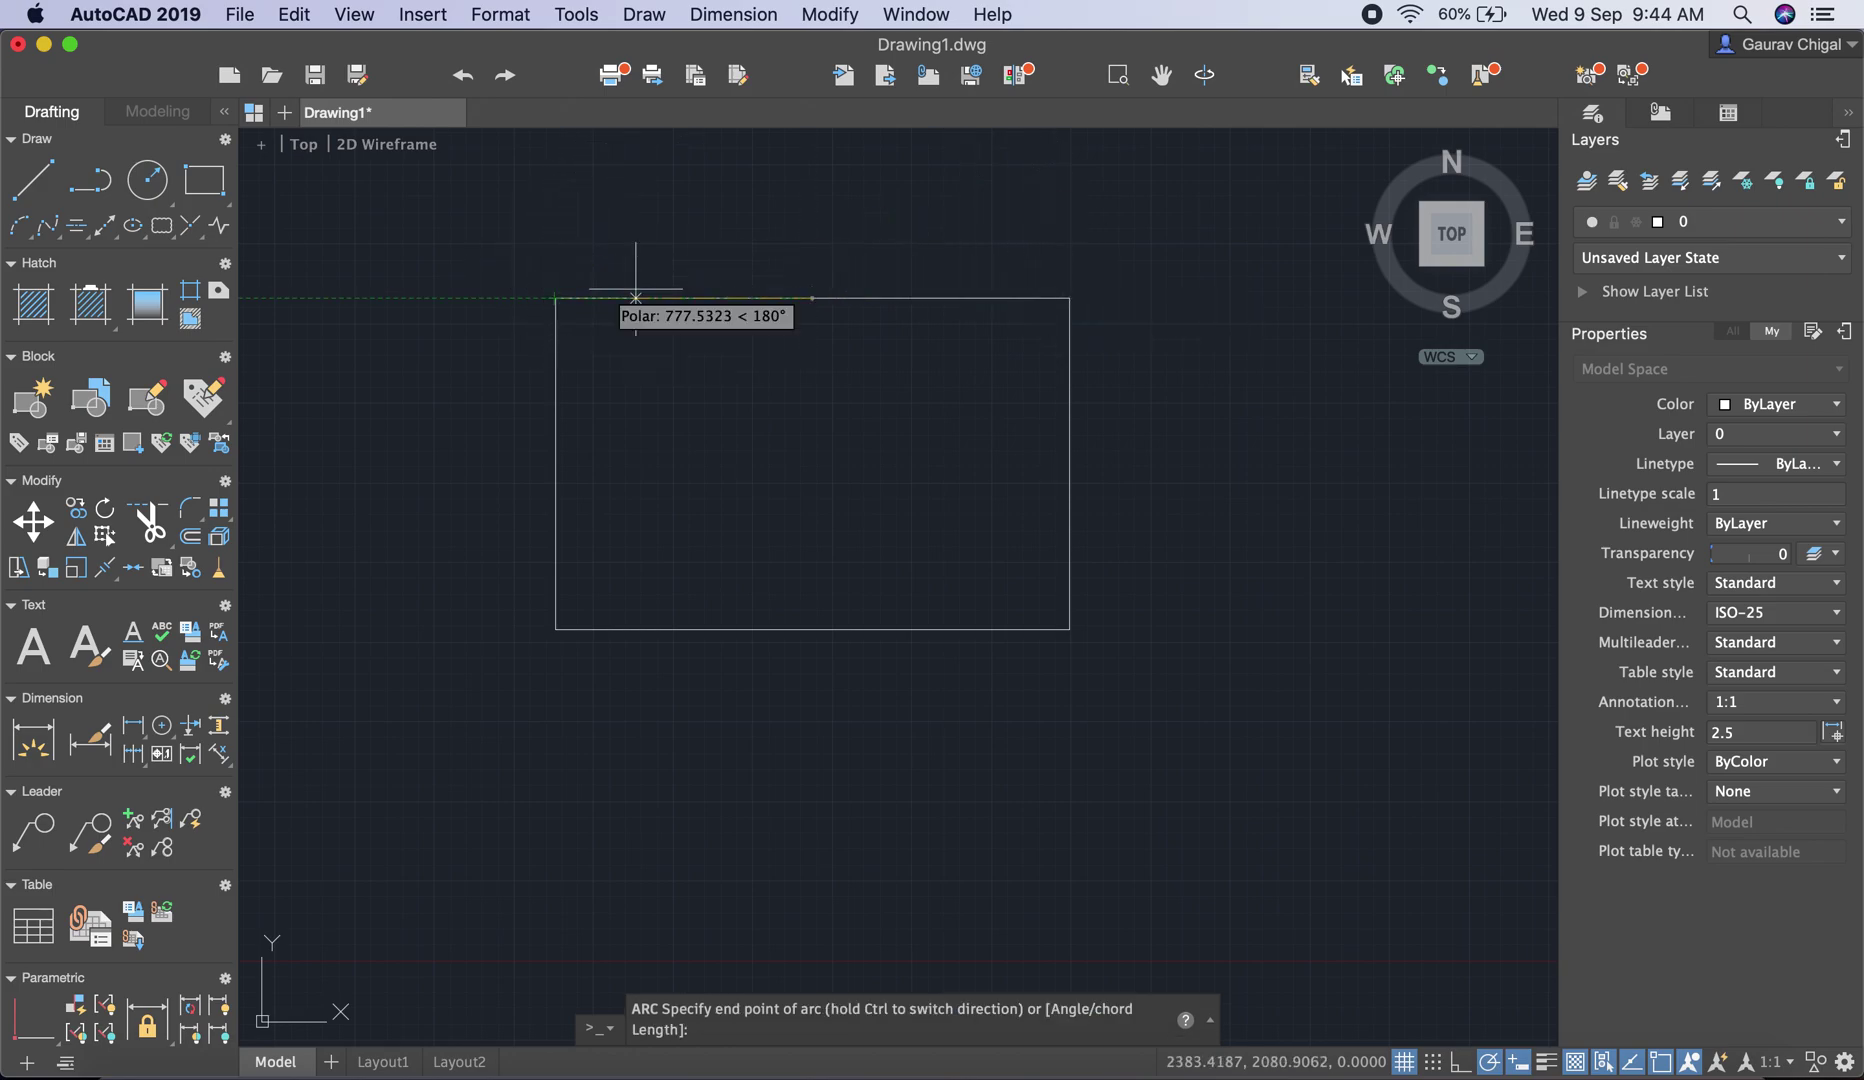
pyautogui.click(1072, 299)
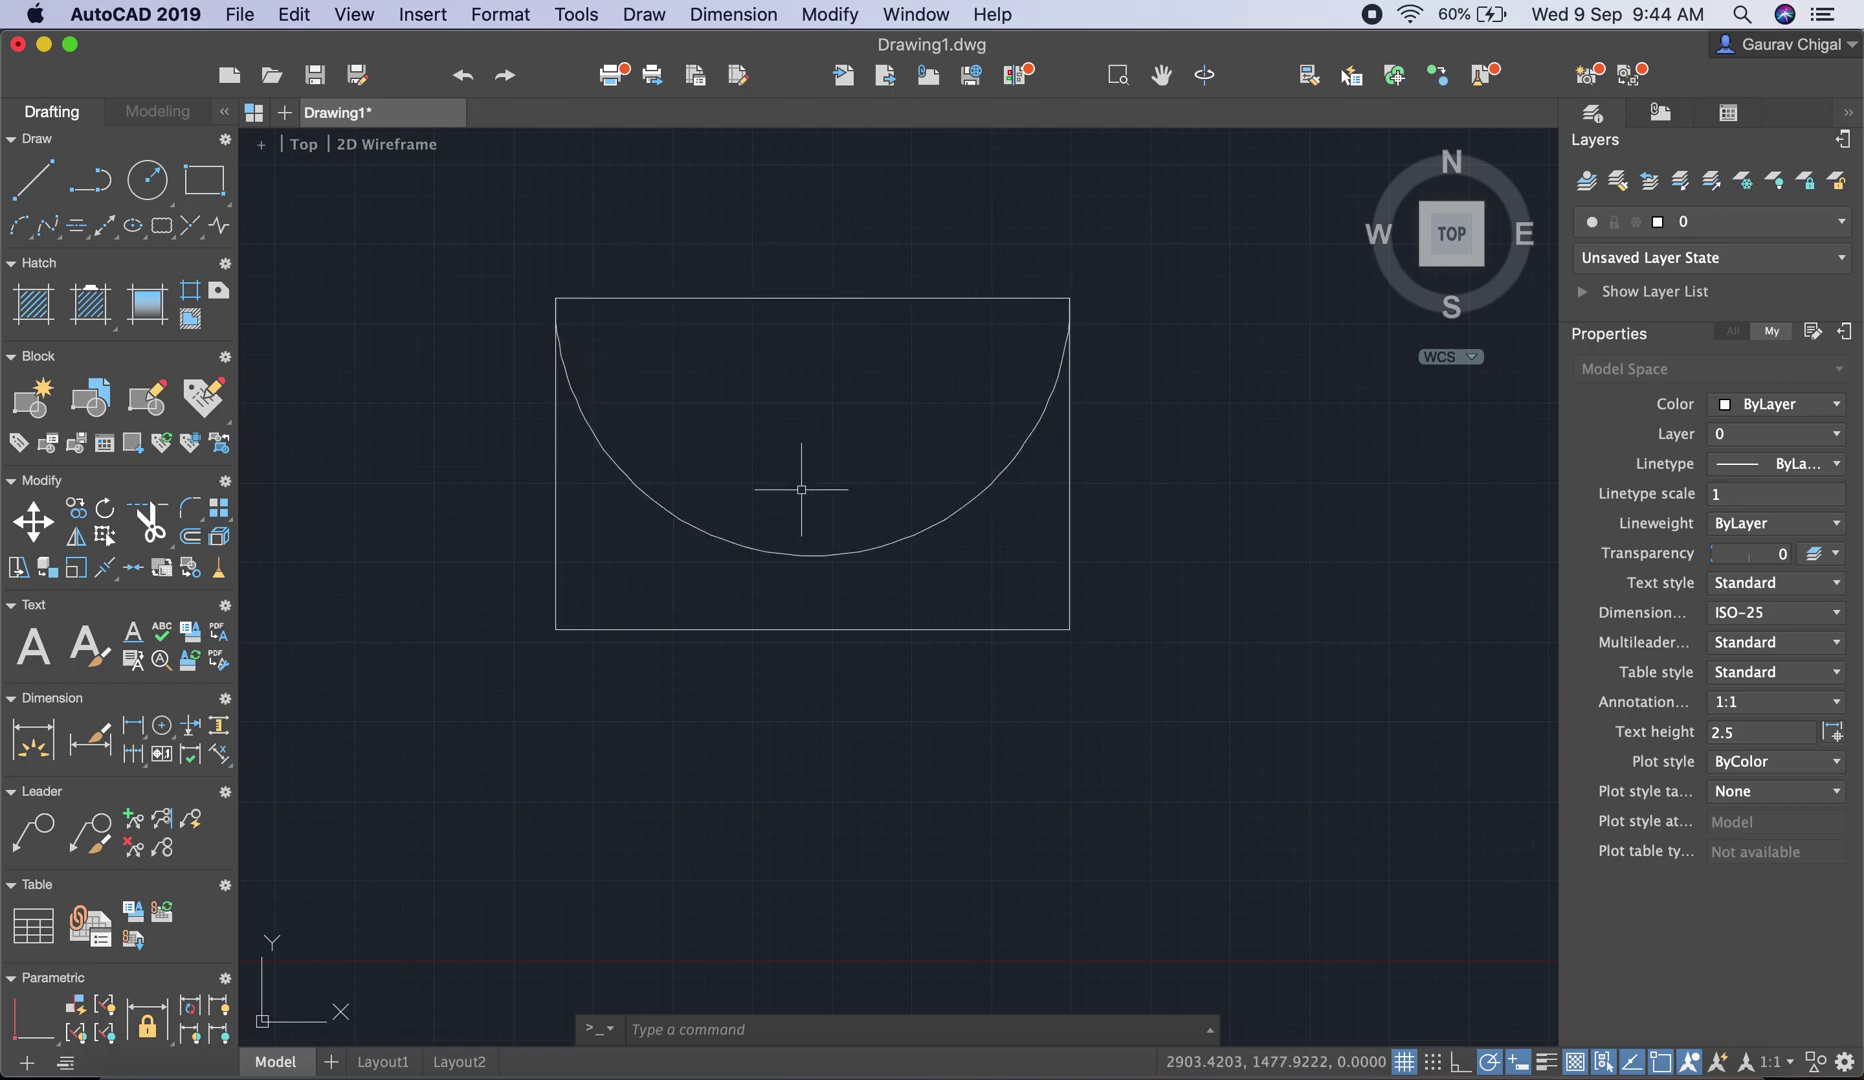
# Draw a Center, Start, End arc centered on the top edge's midpoint, from the rectangle's upper-right corner to its upper-left corner
pyautogui.click(640, 15)
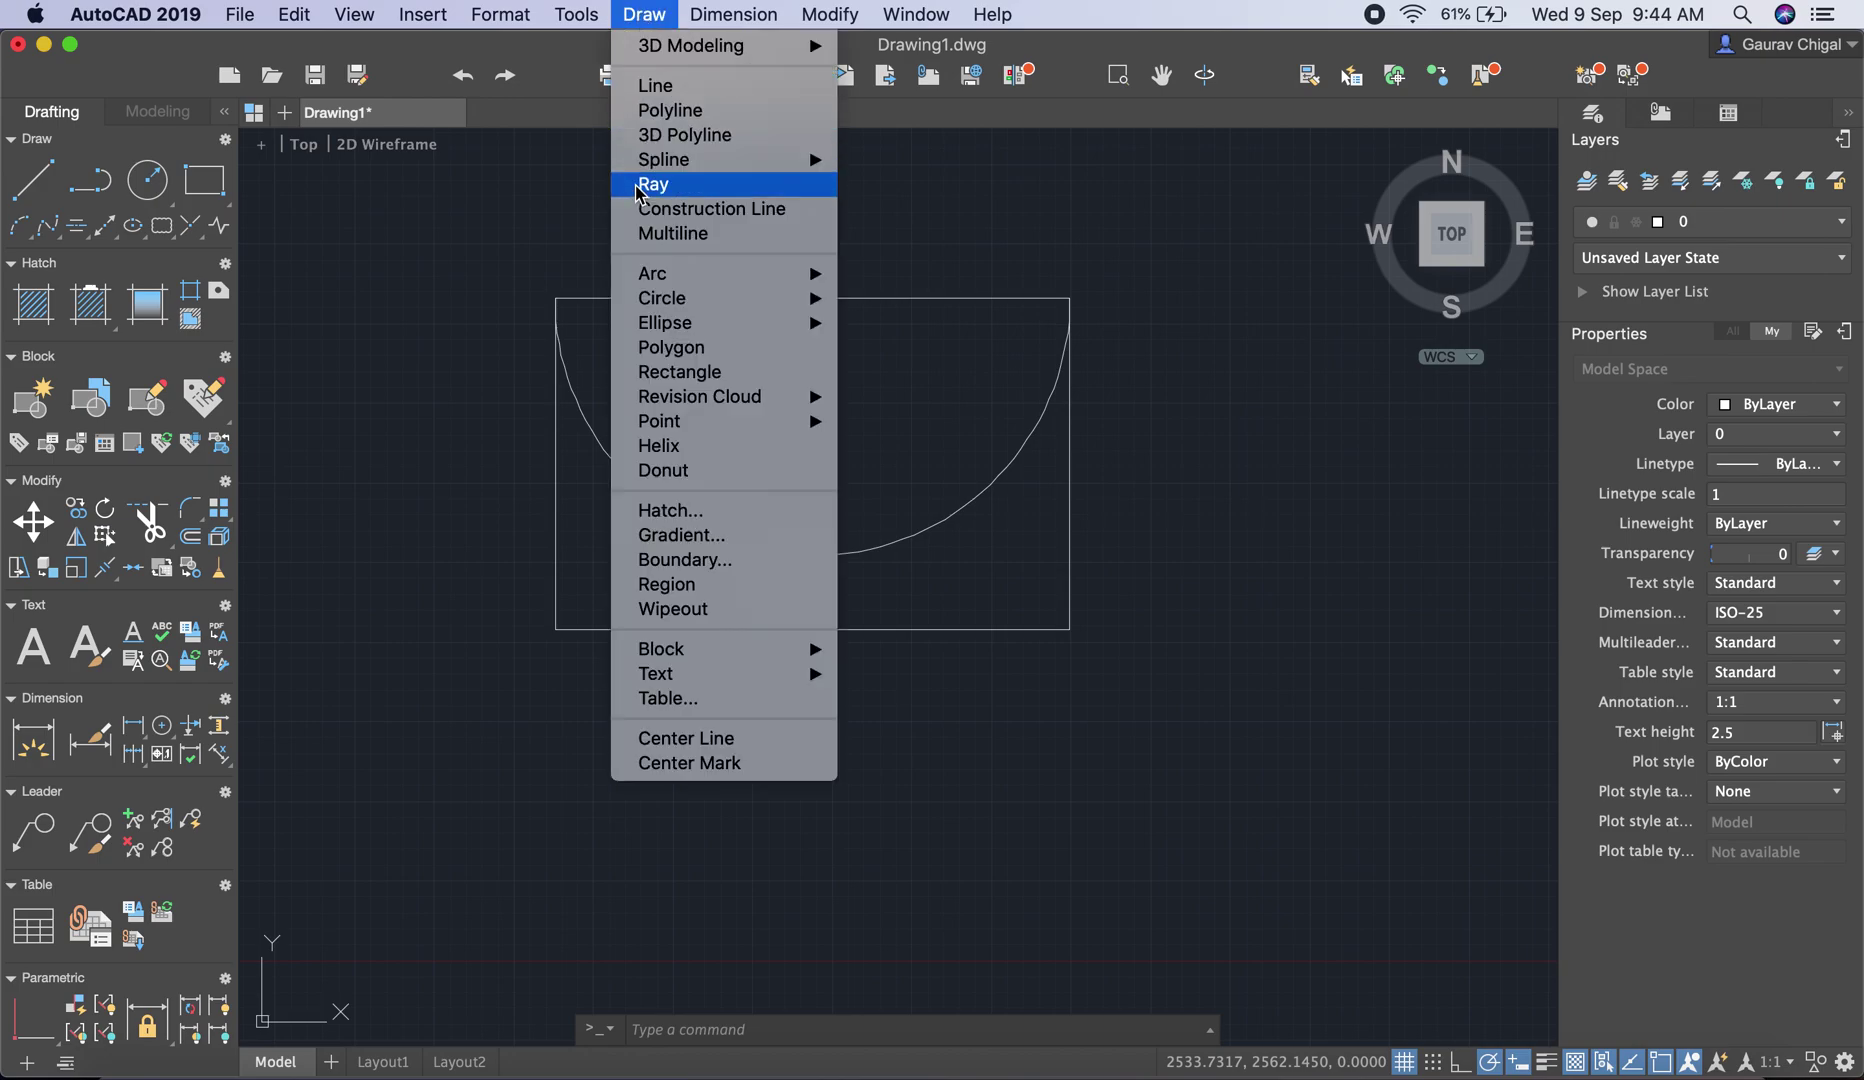
pyautogui.moveTo(643, 276)
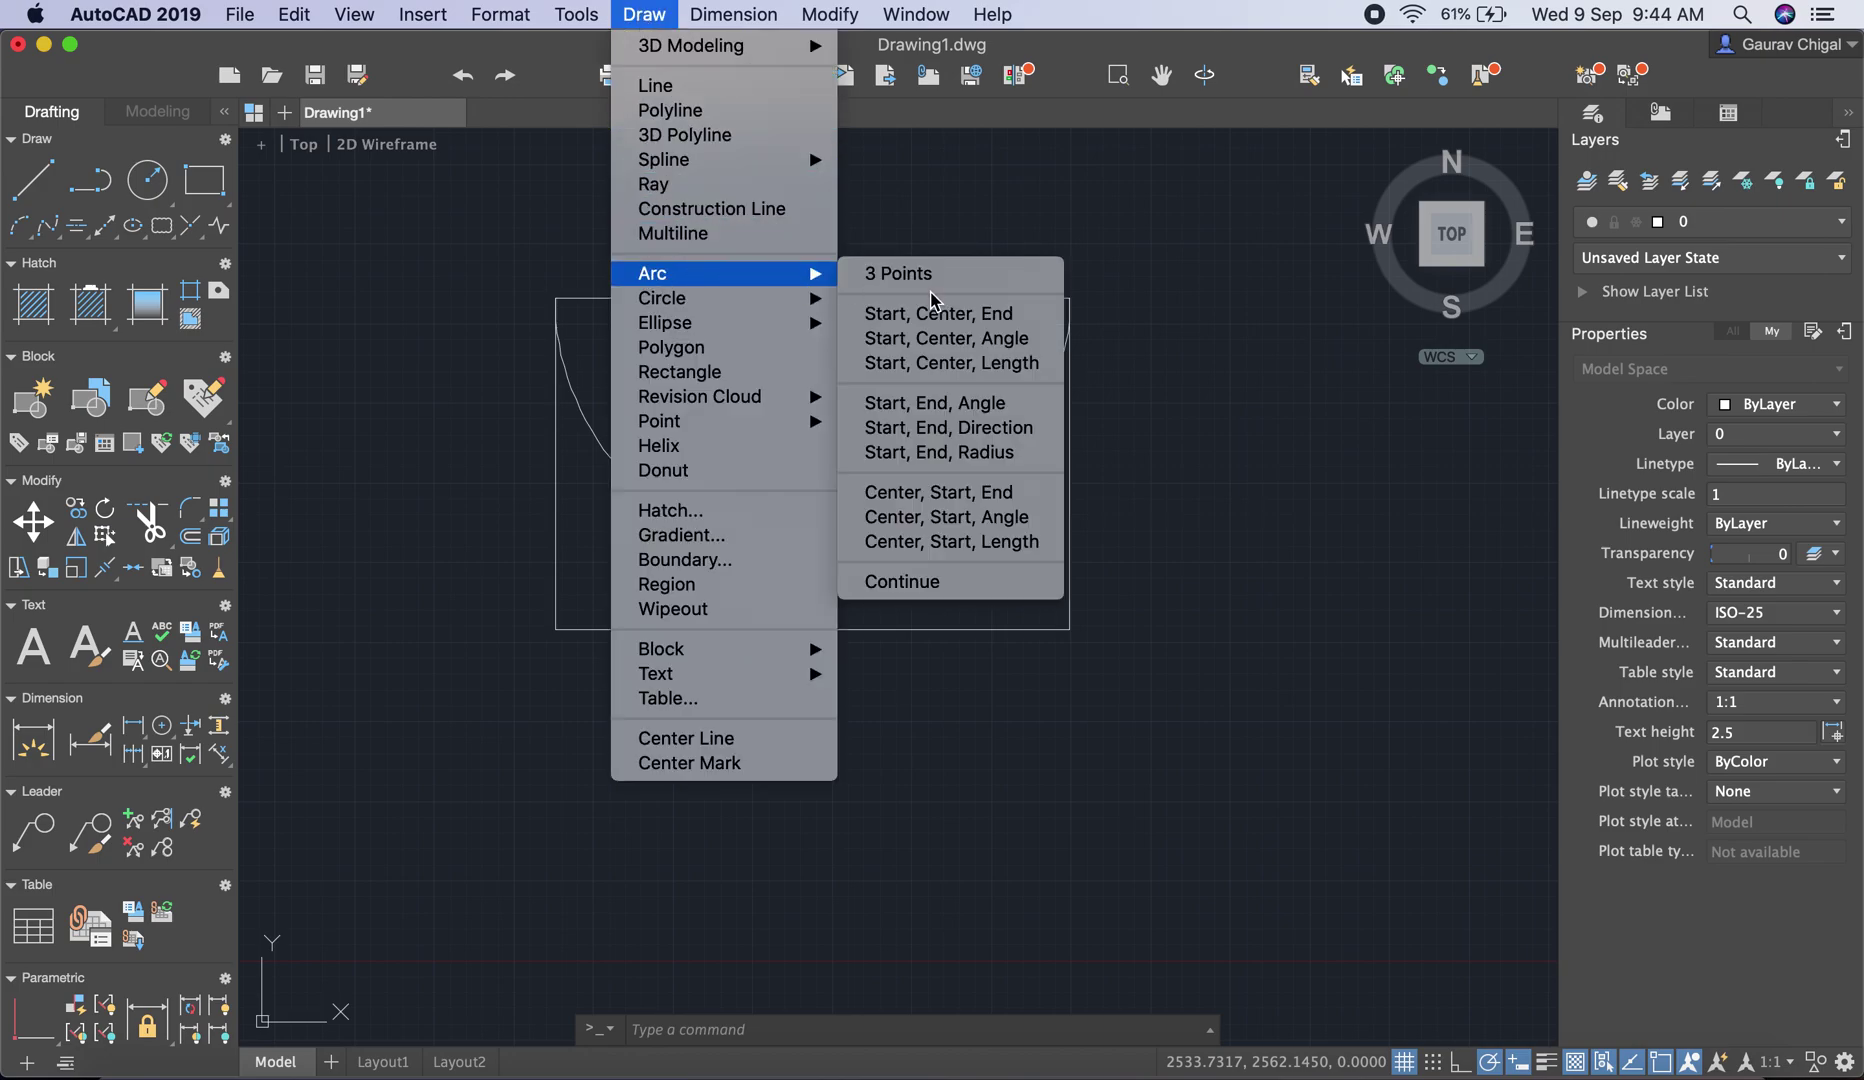
pyautogui.click(940, 492)
pyautogui.click(812, 298)
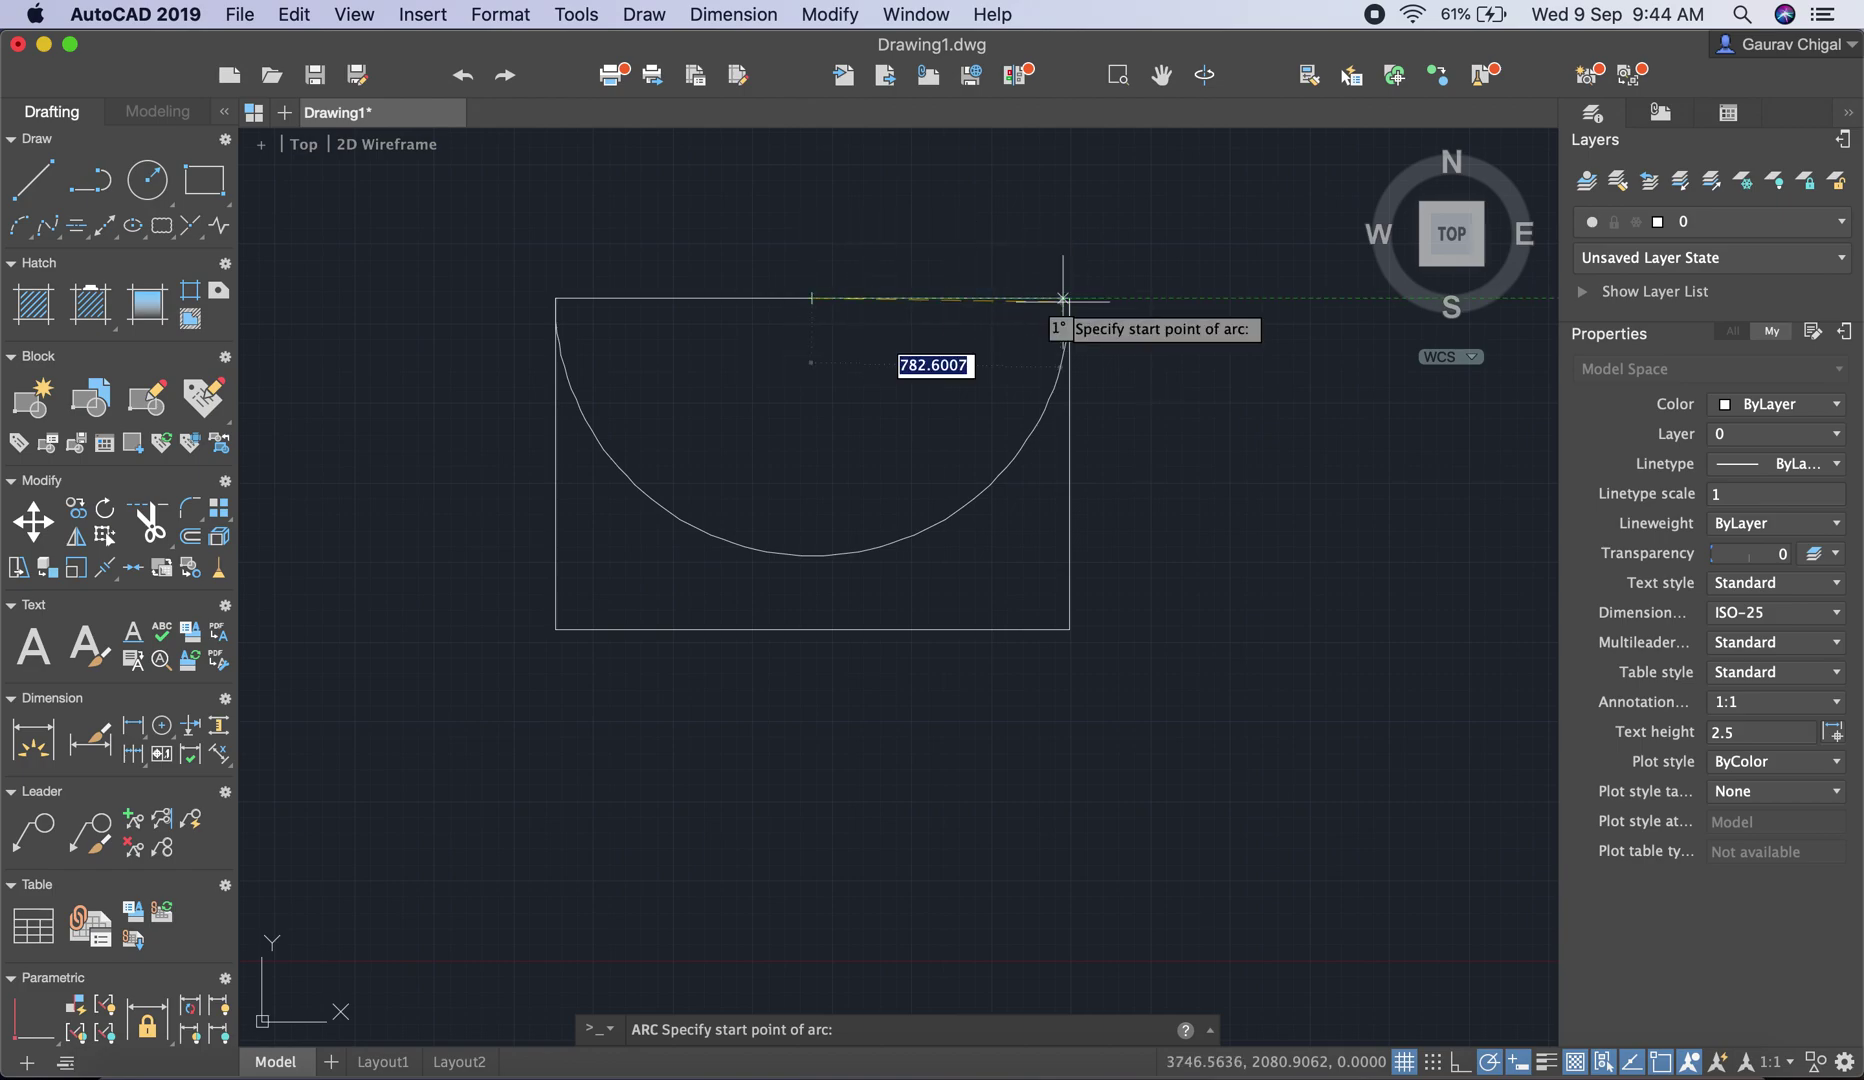
pyautogui.click(1070, 298)
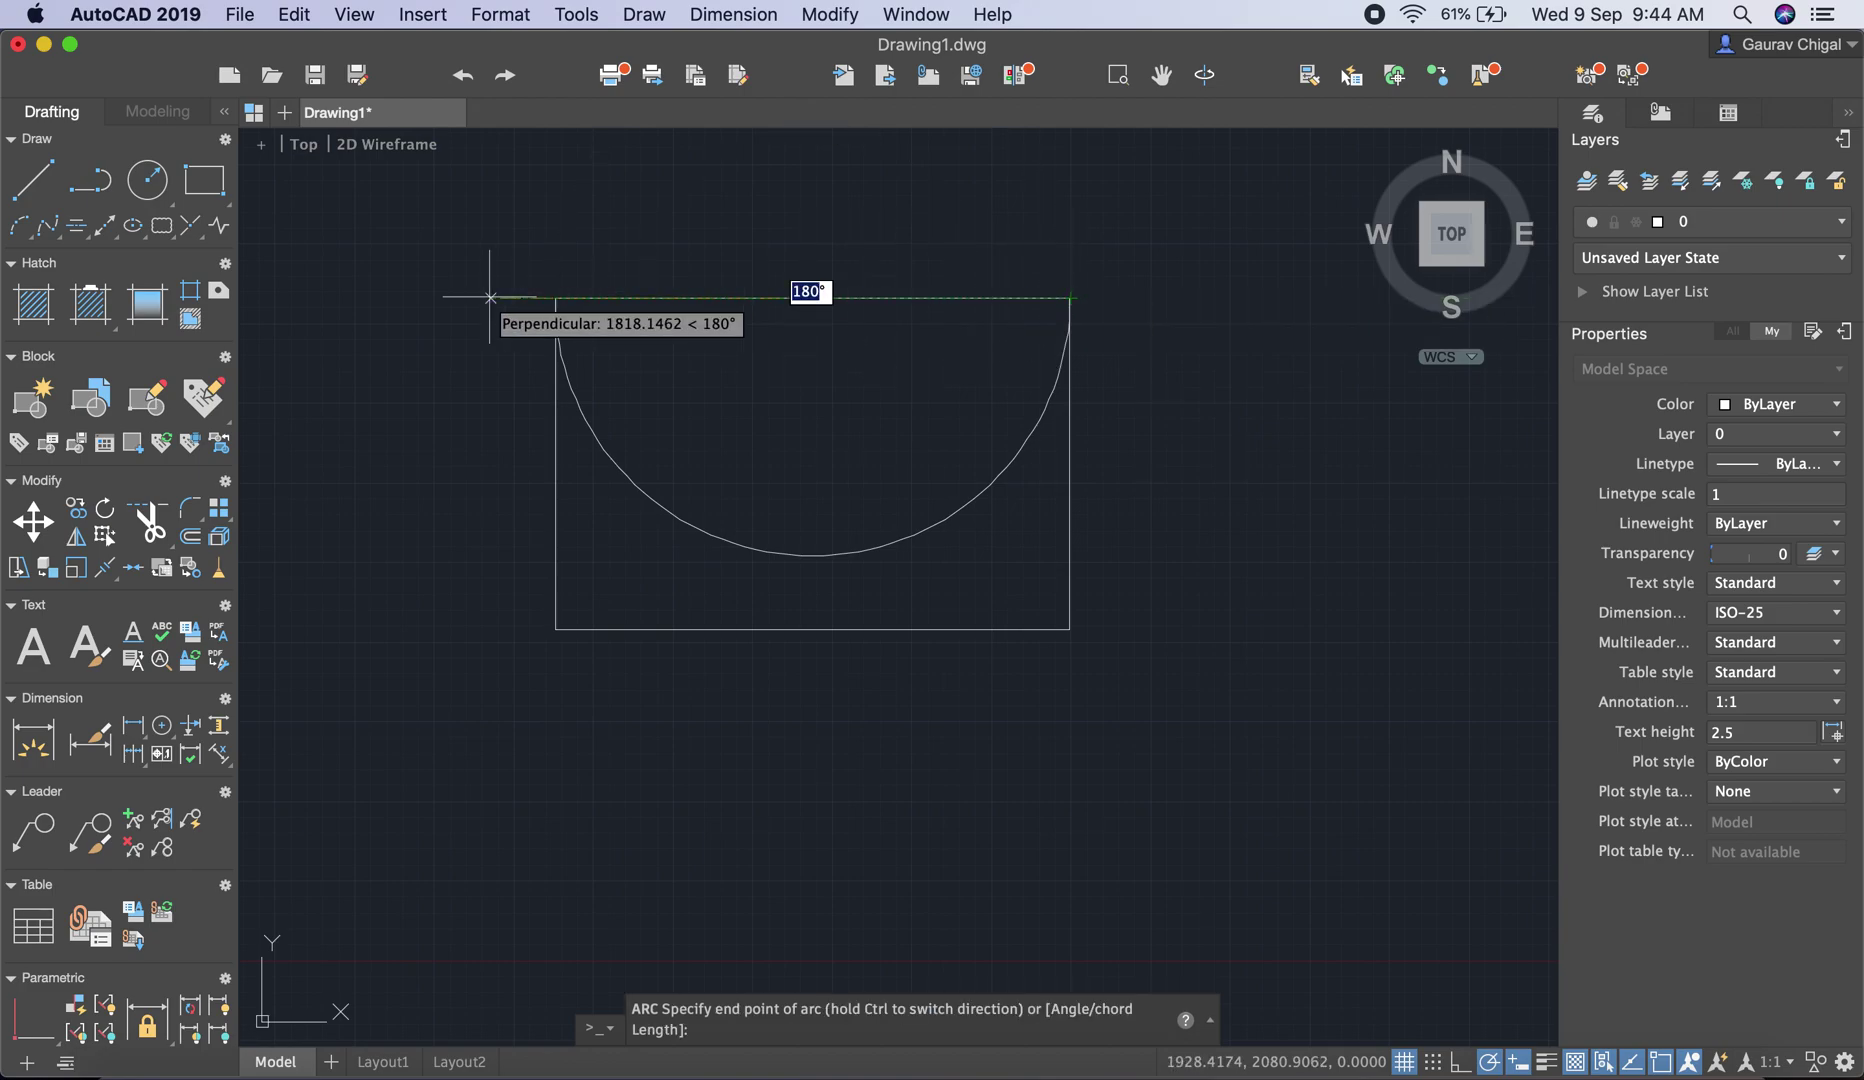
pyautogui.click(555, 298)
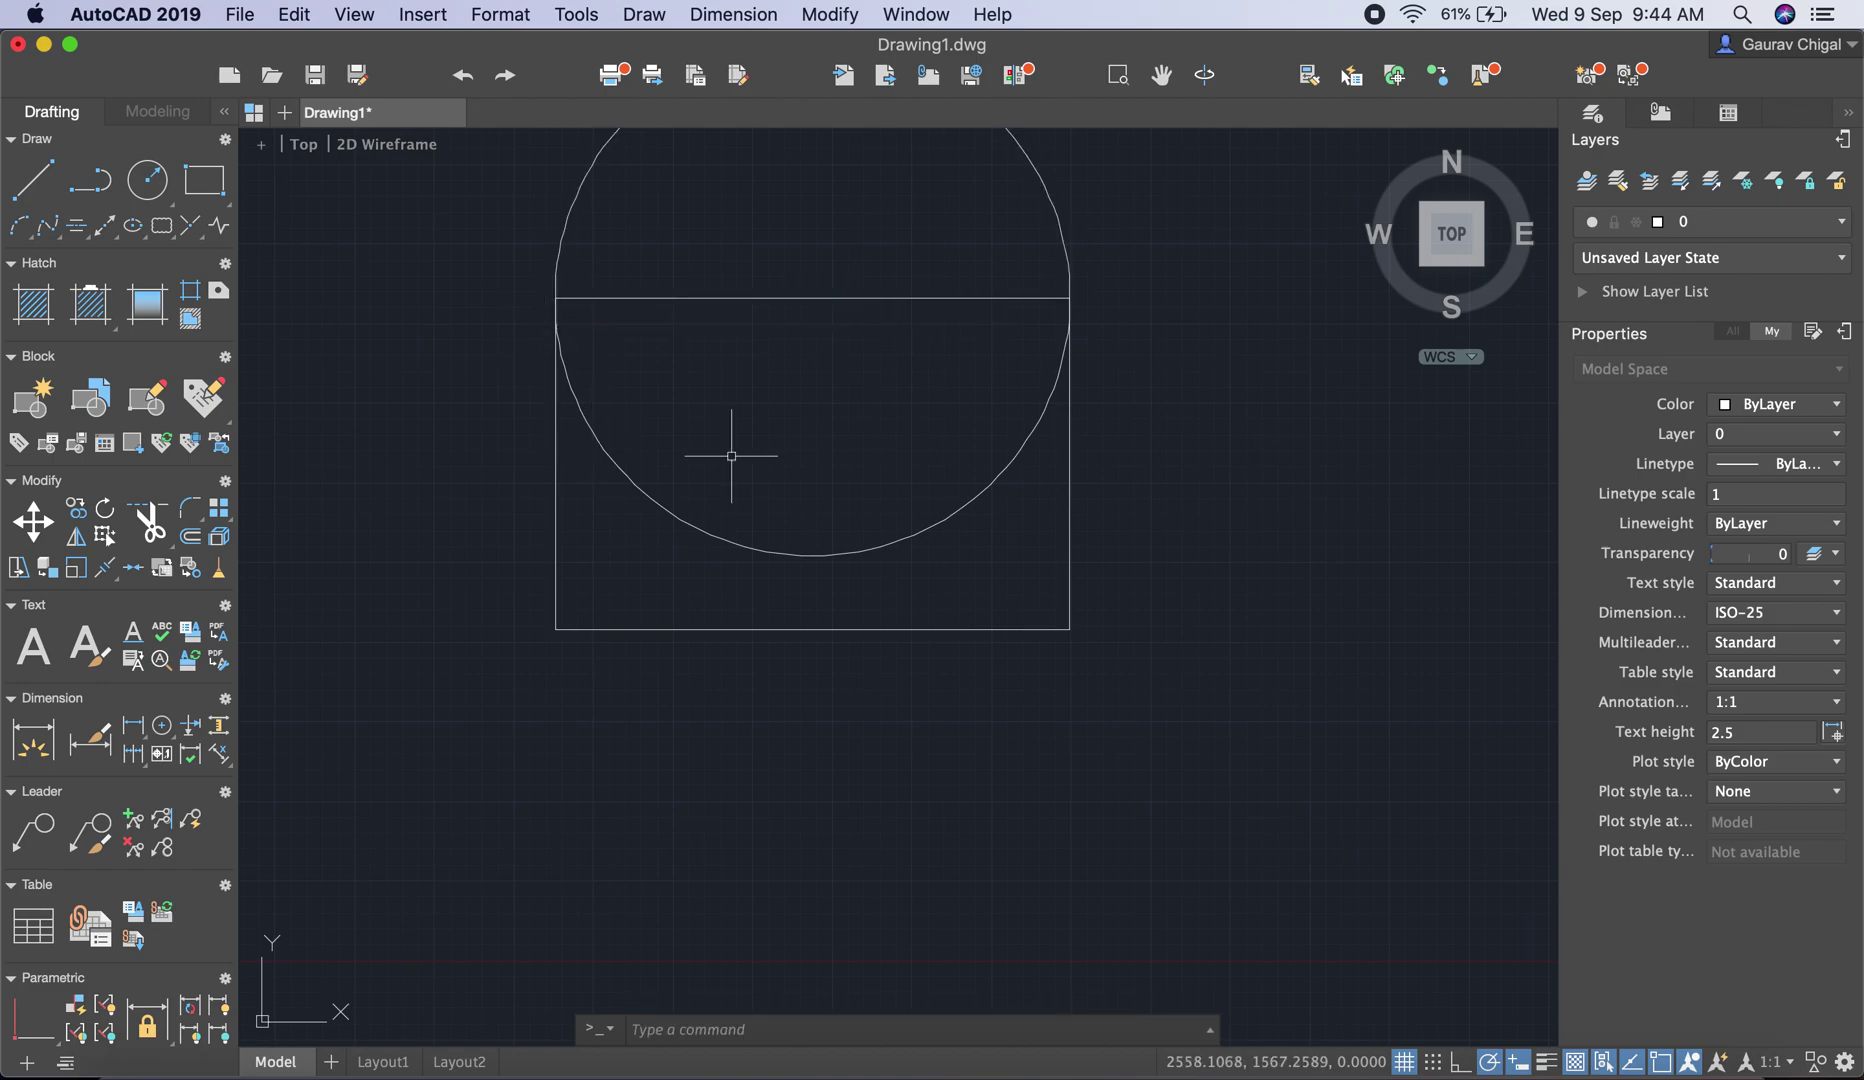
pyautogui.scroll(5, 771, 452)
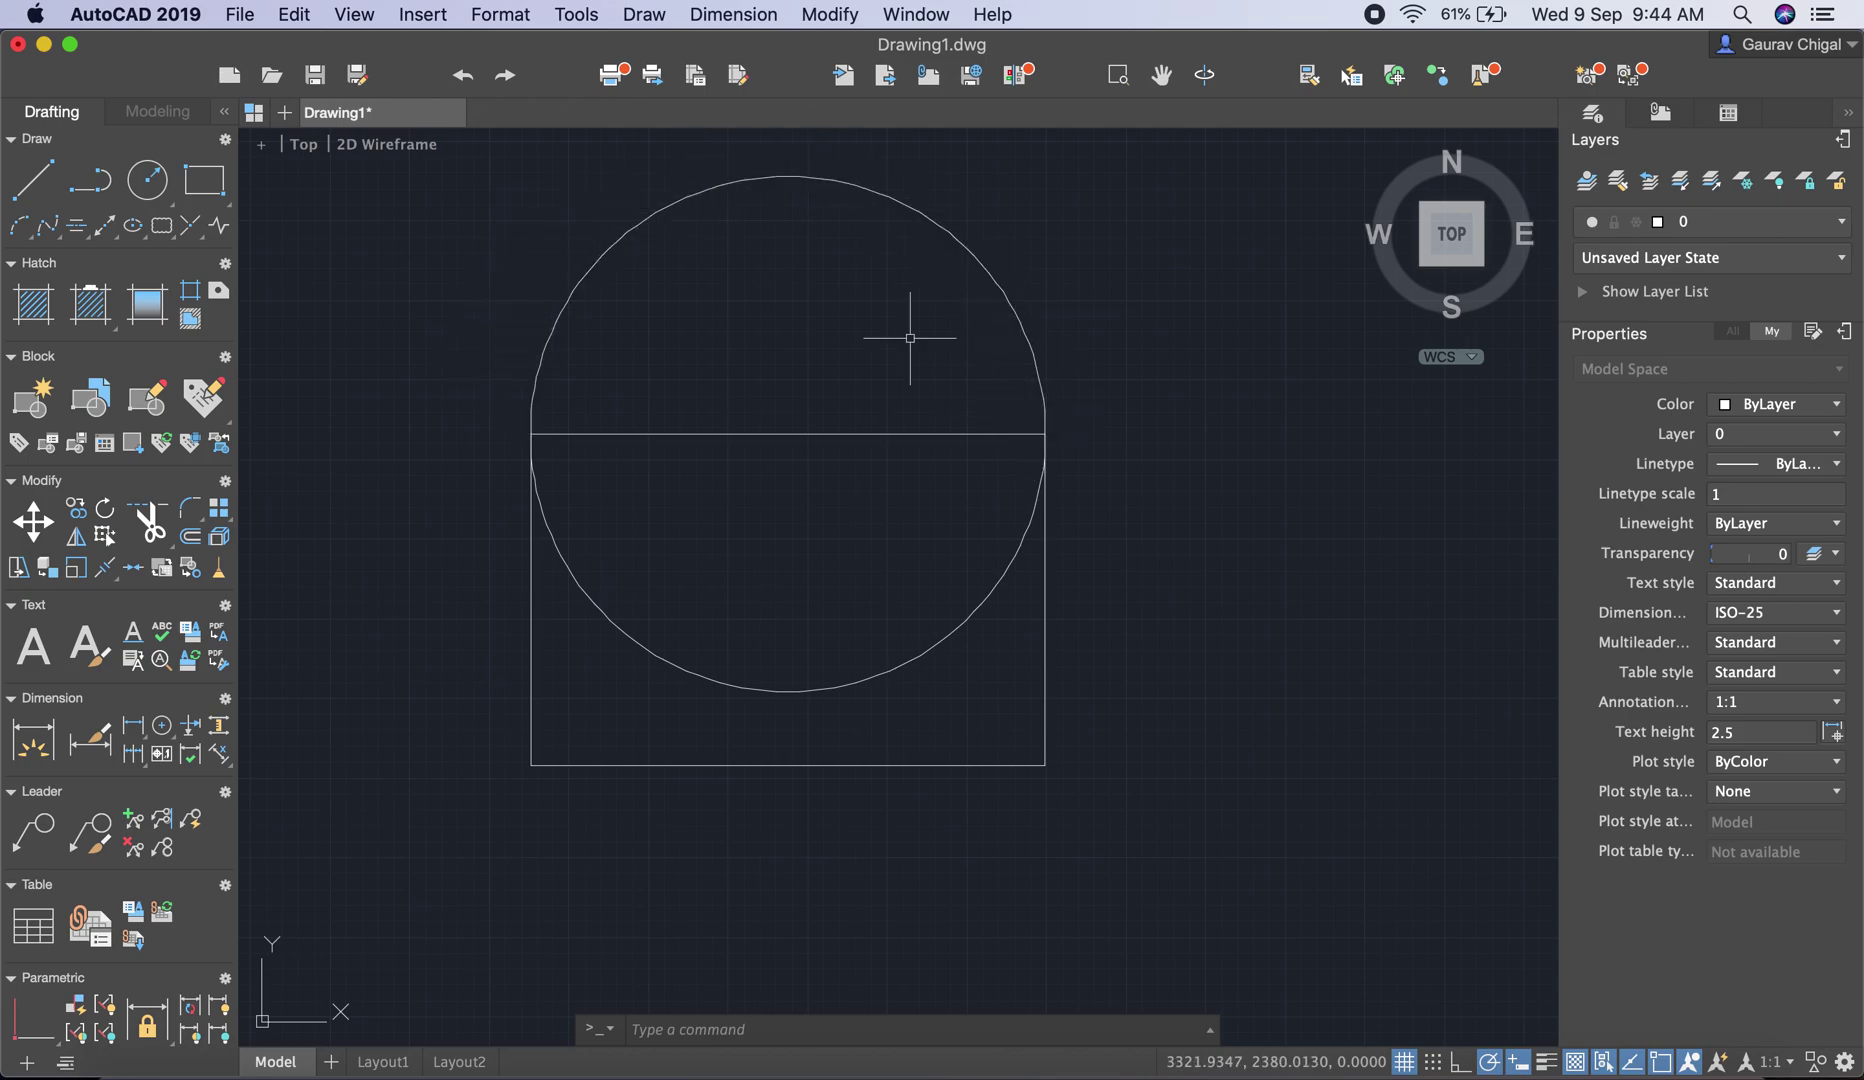
# Draw a Center, Start, Angle arc about 2199 long, centered on the rectangle's bottom edge midpoint and starting at its lower-left corner
pyautogui.click(663, 12)
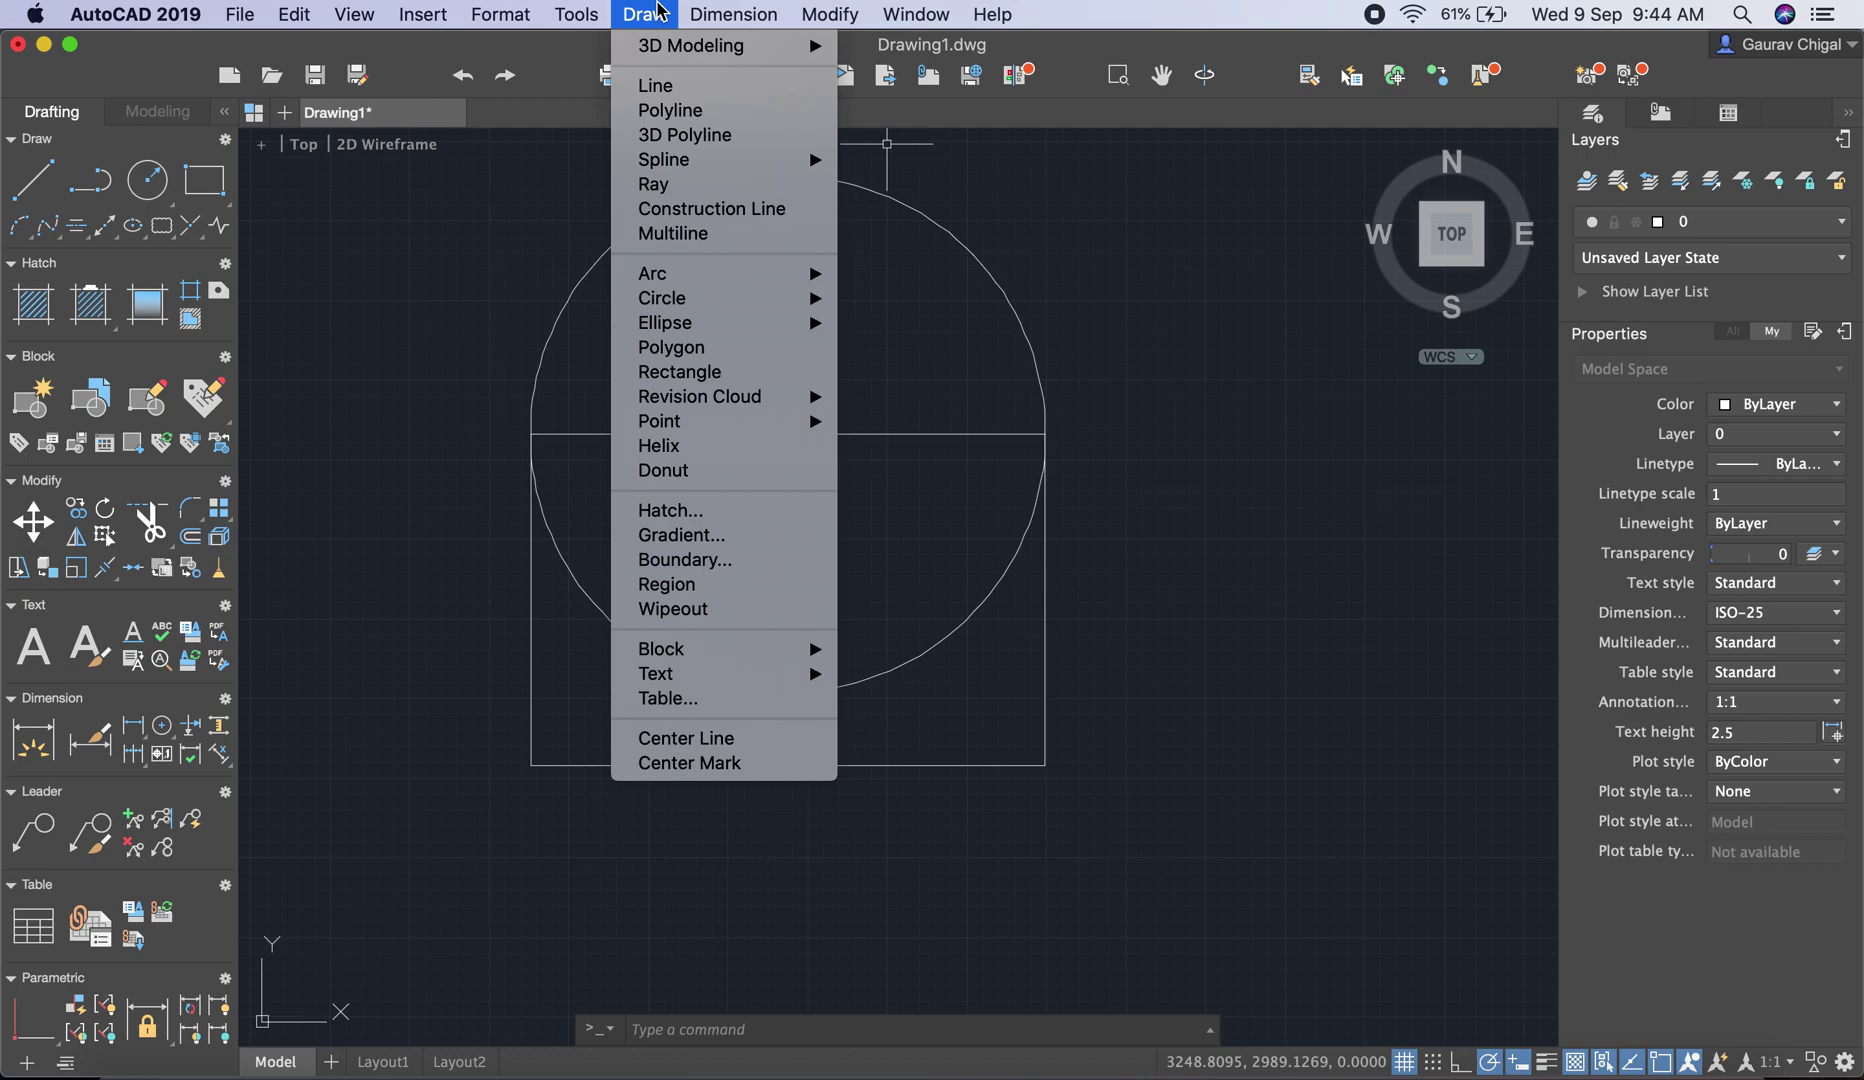
pyautogui.moveTo(724, 276)
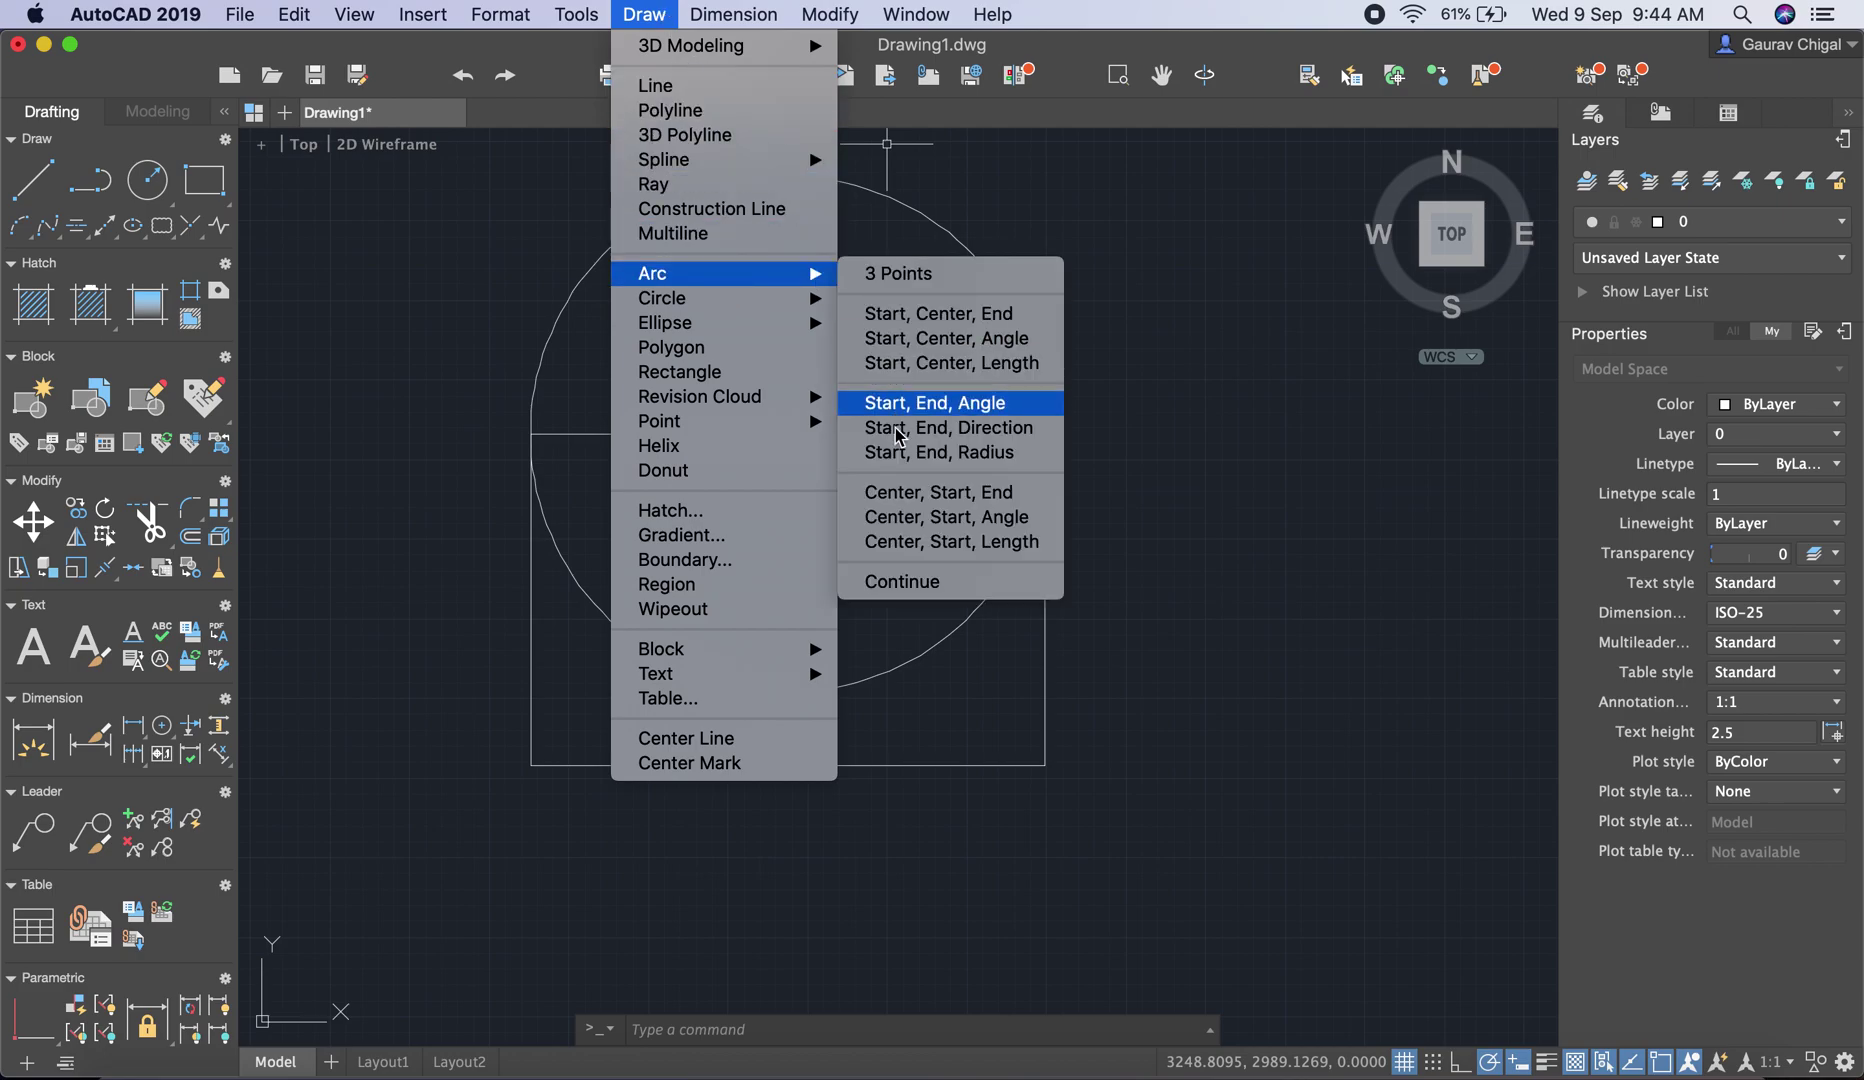
pyautogui.click(940, 518)
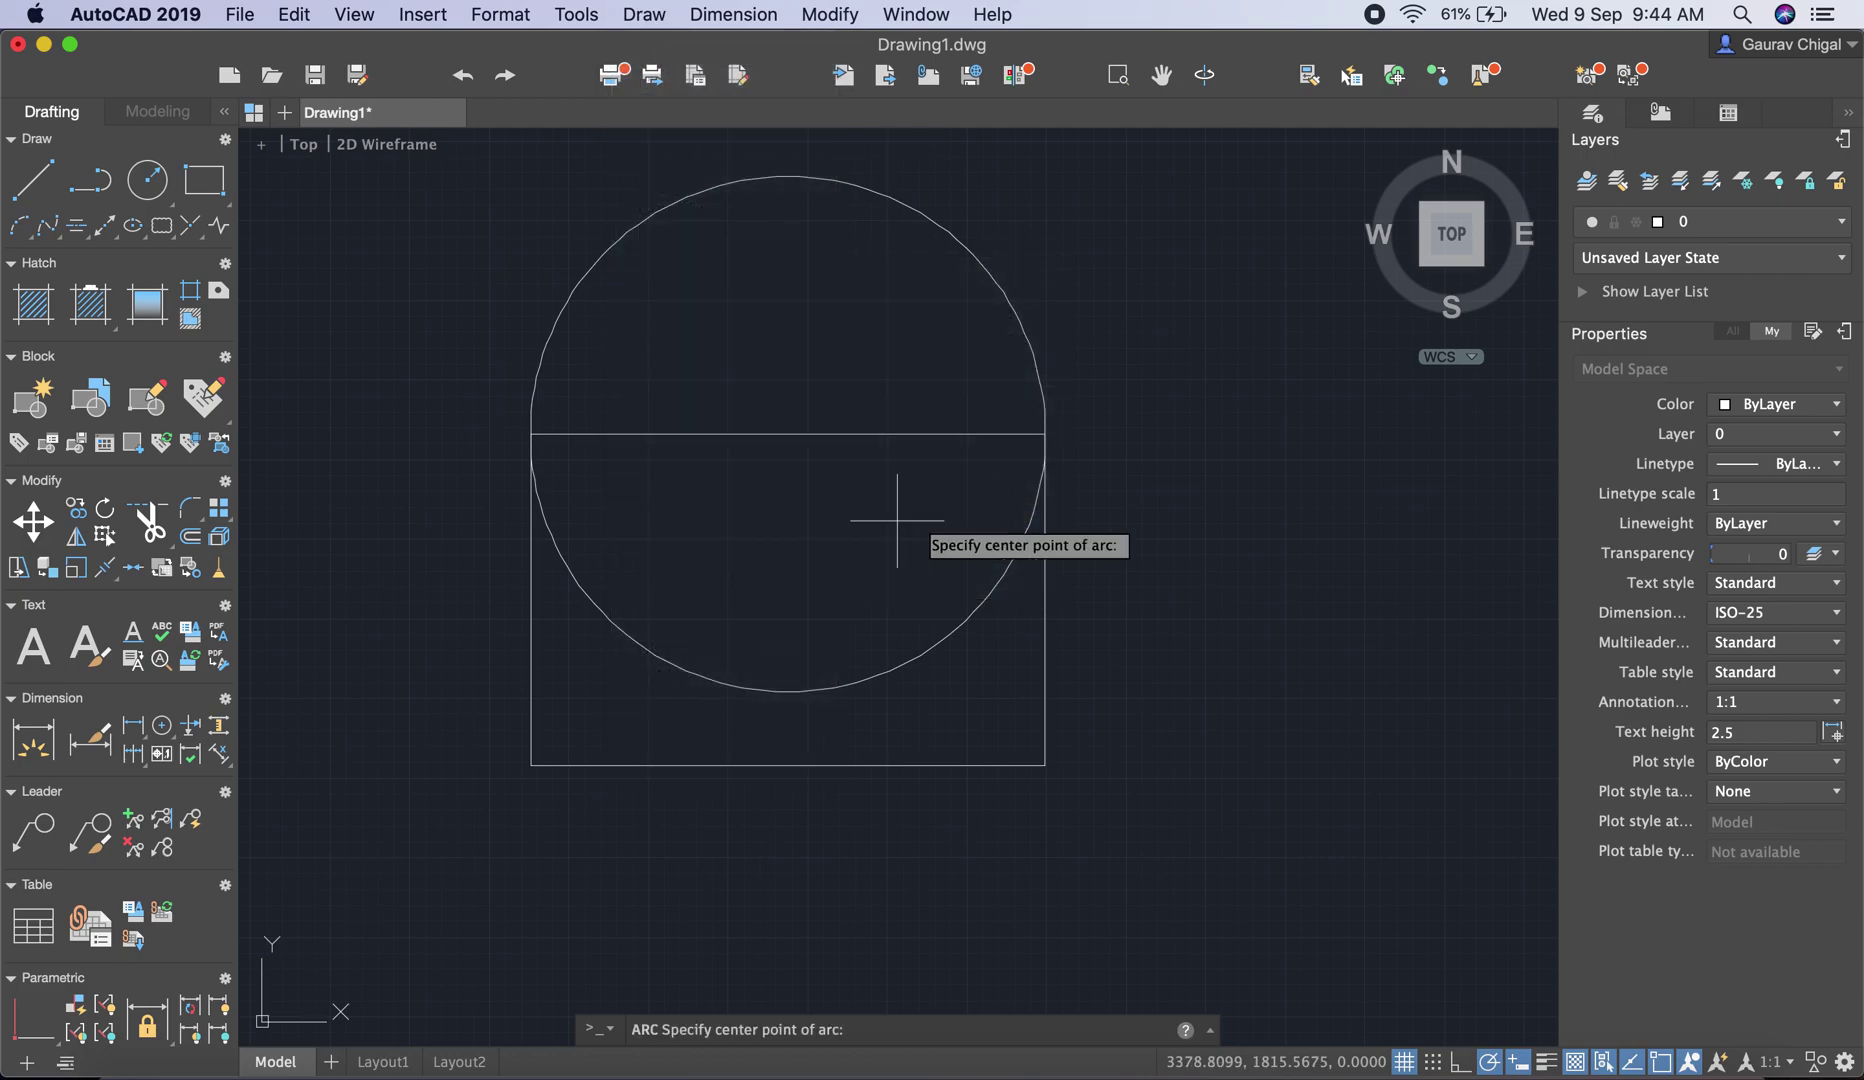
pyautogui.click(787, 766)
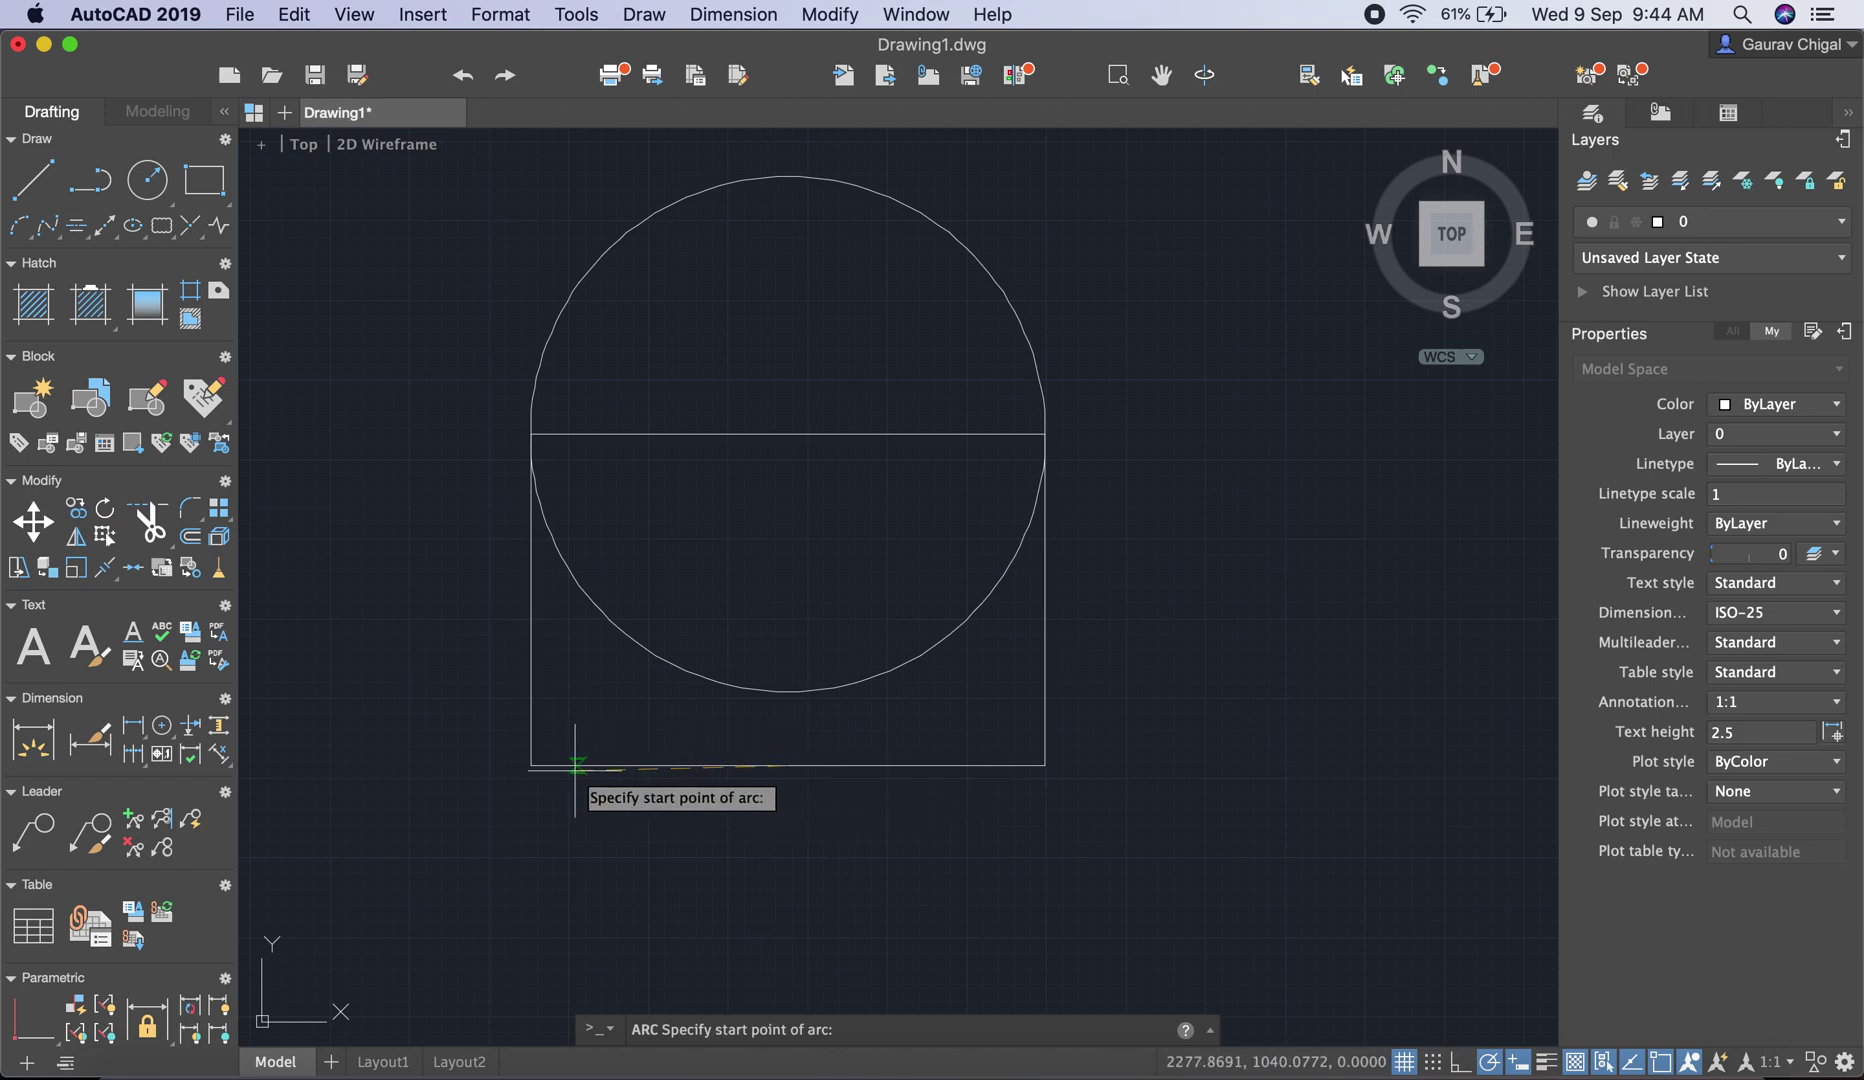
pyautogui.click(530, 766)
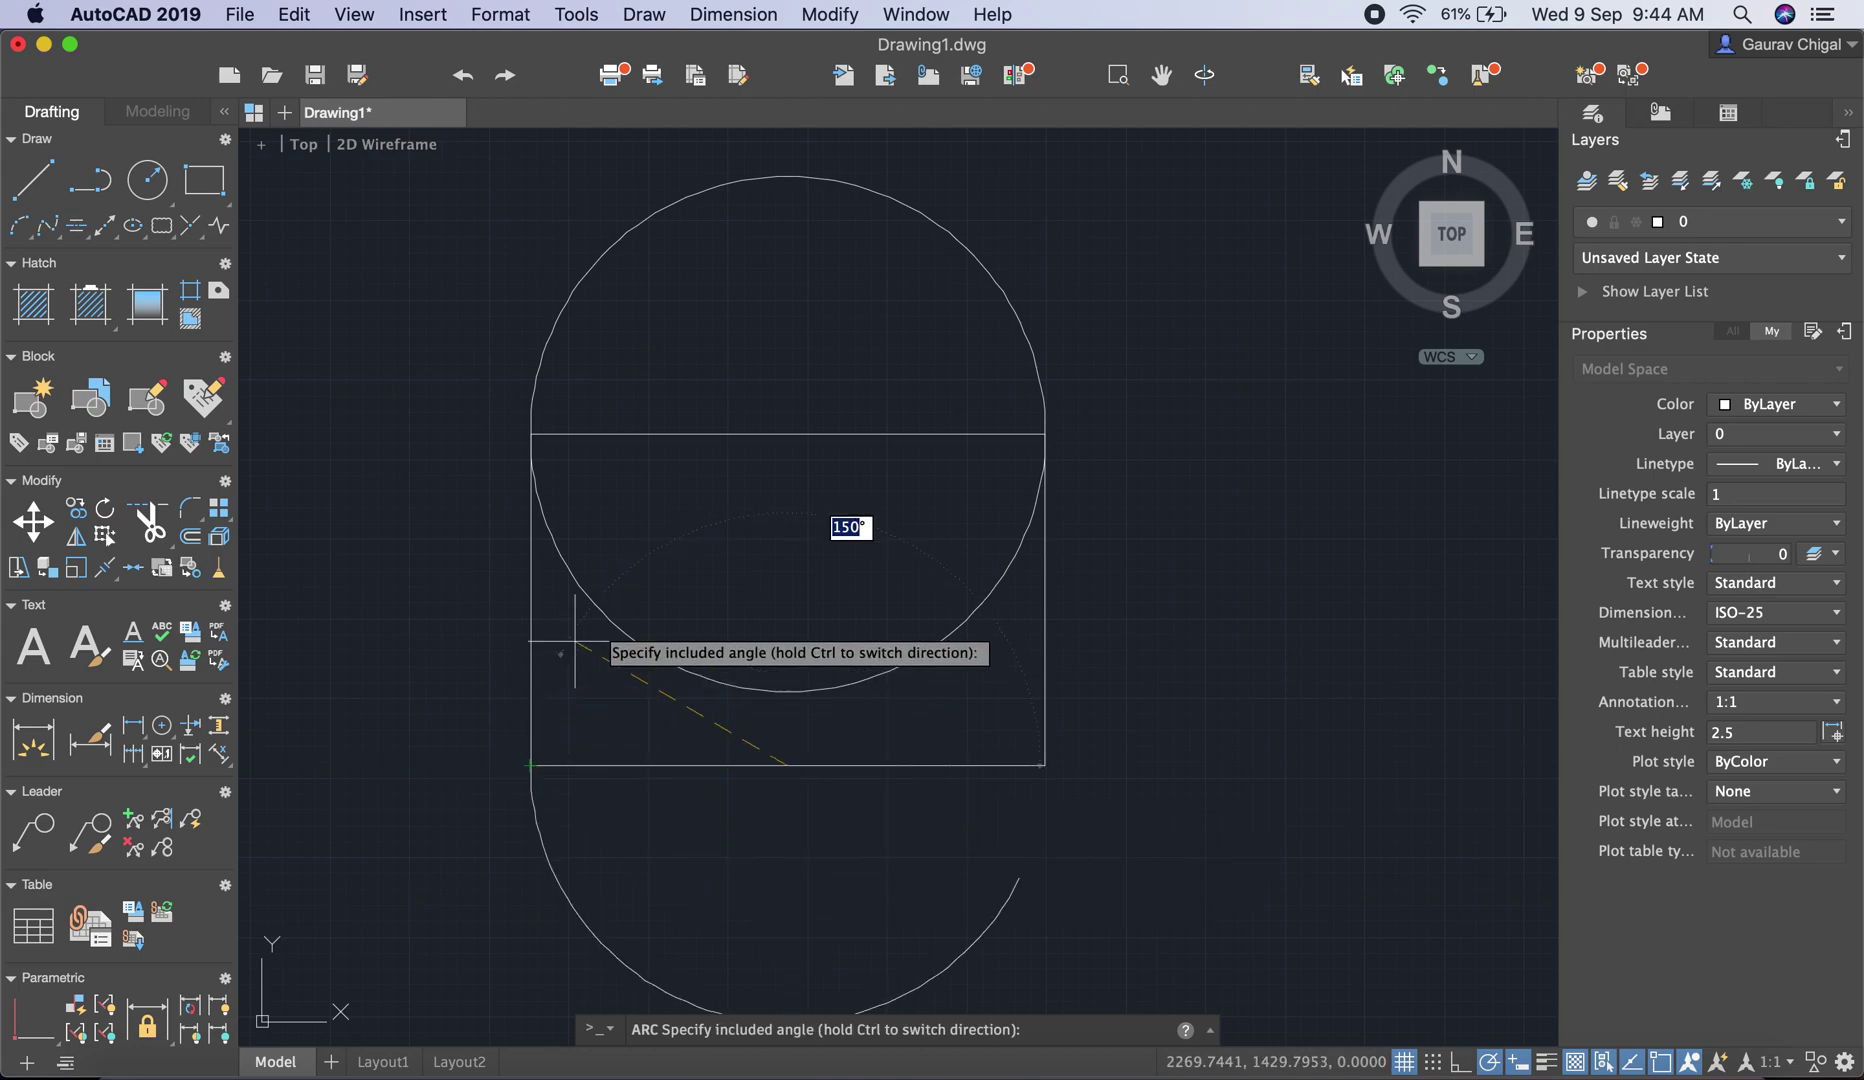
pyautogui.moveTo(750, 708); pyautogui.dragTo(795, 362, button='middle')
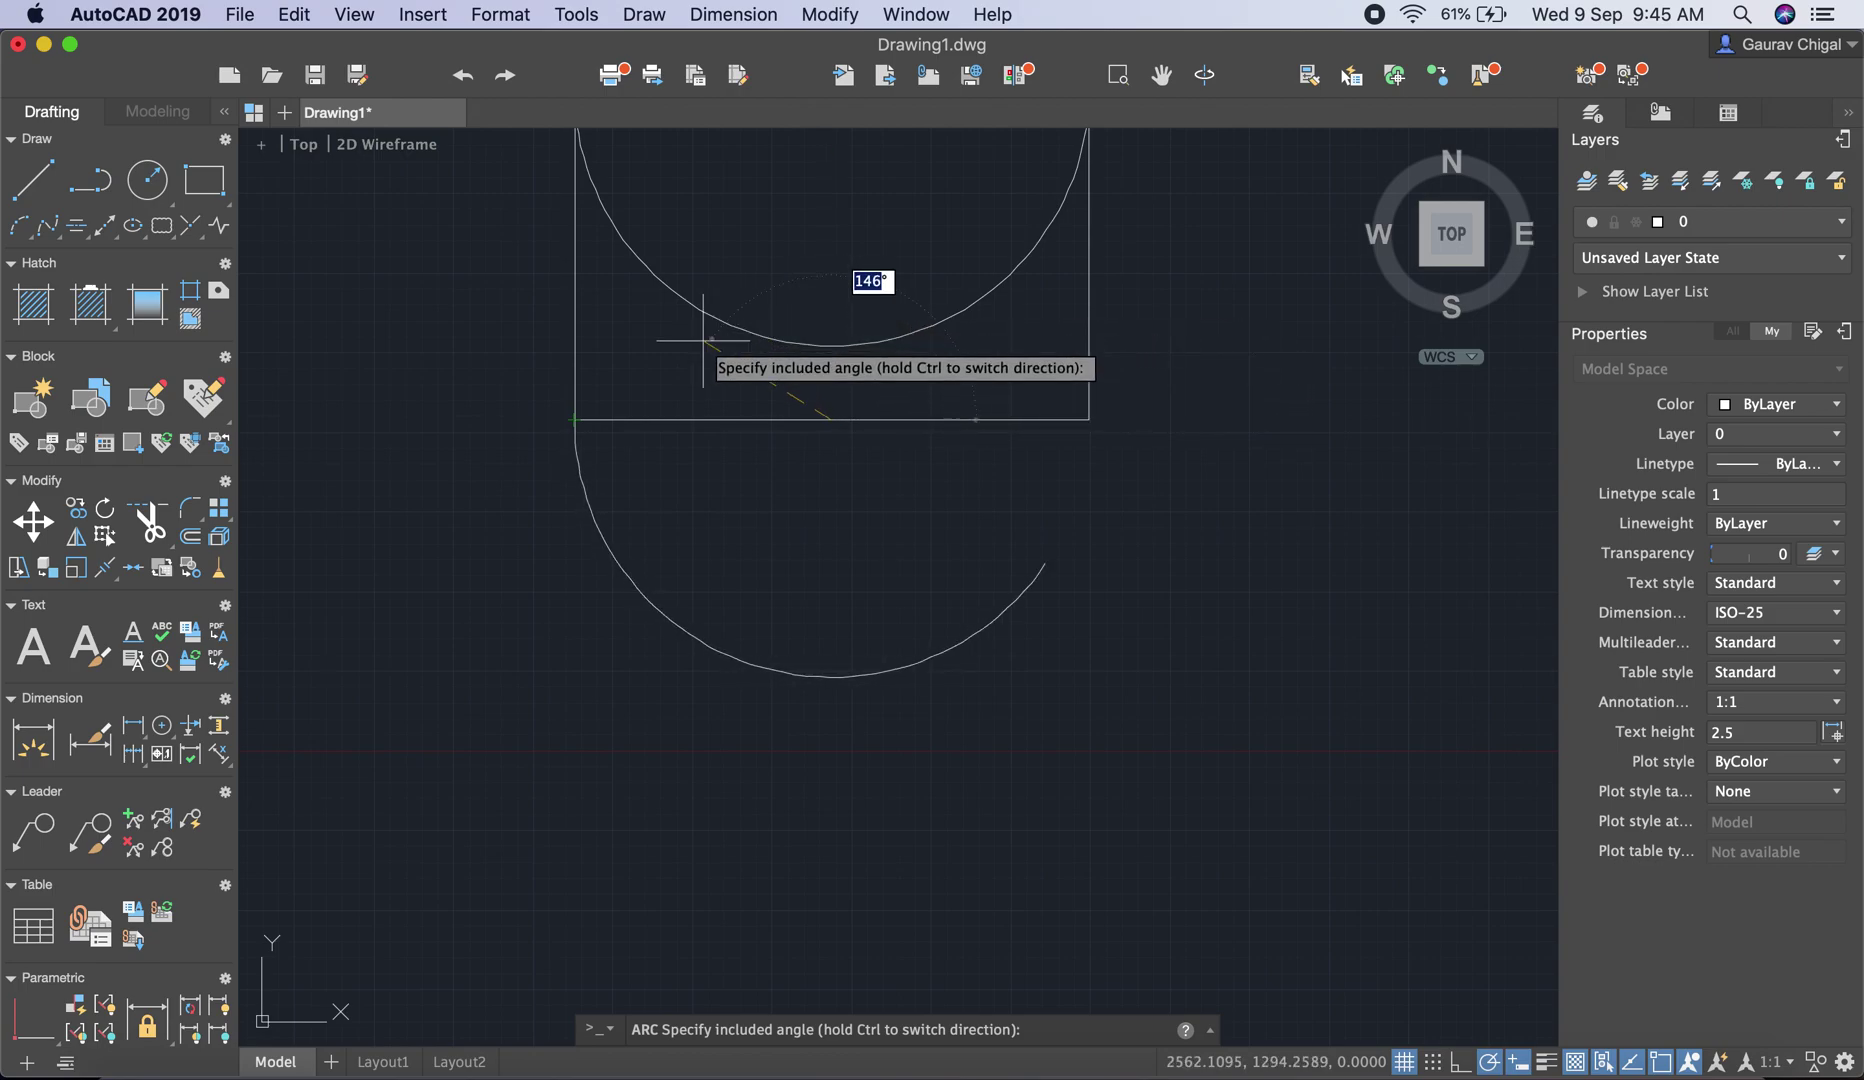
pyautogui.press('Escape')
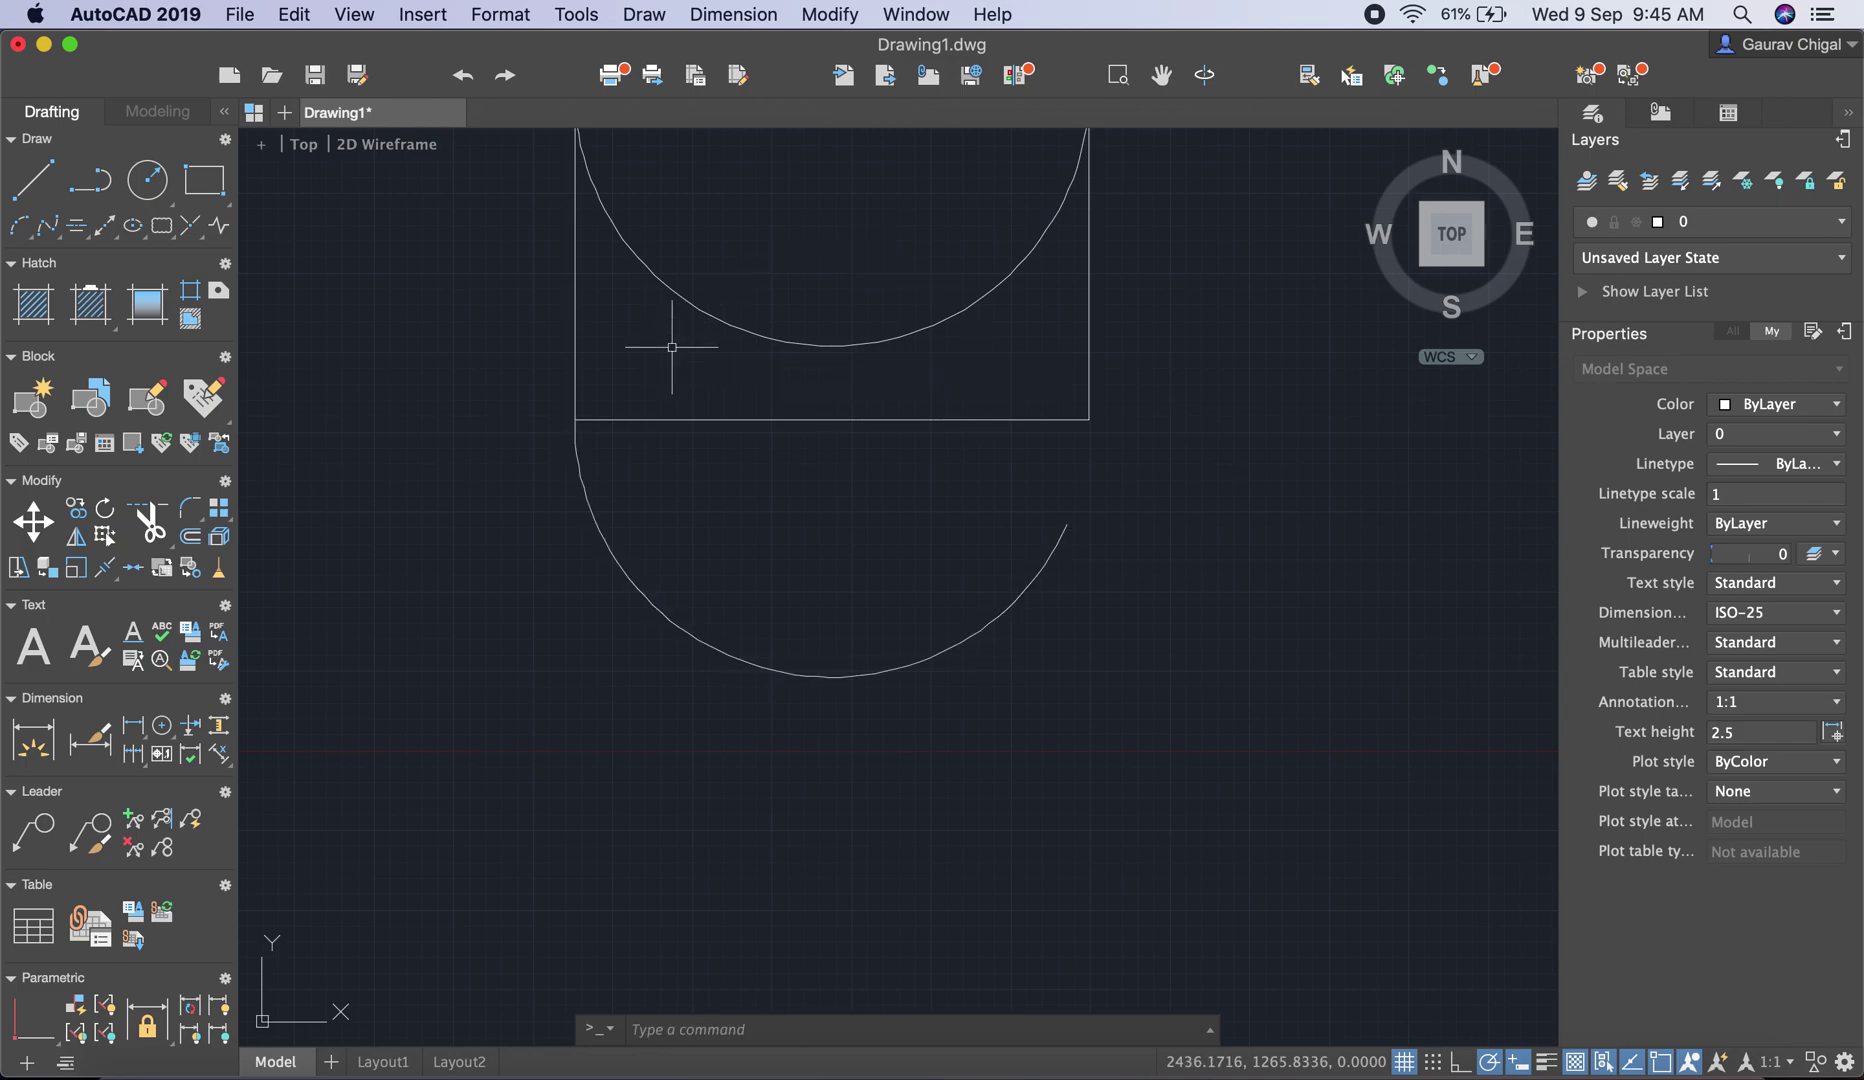
pyautogui.write('120')
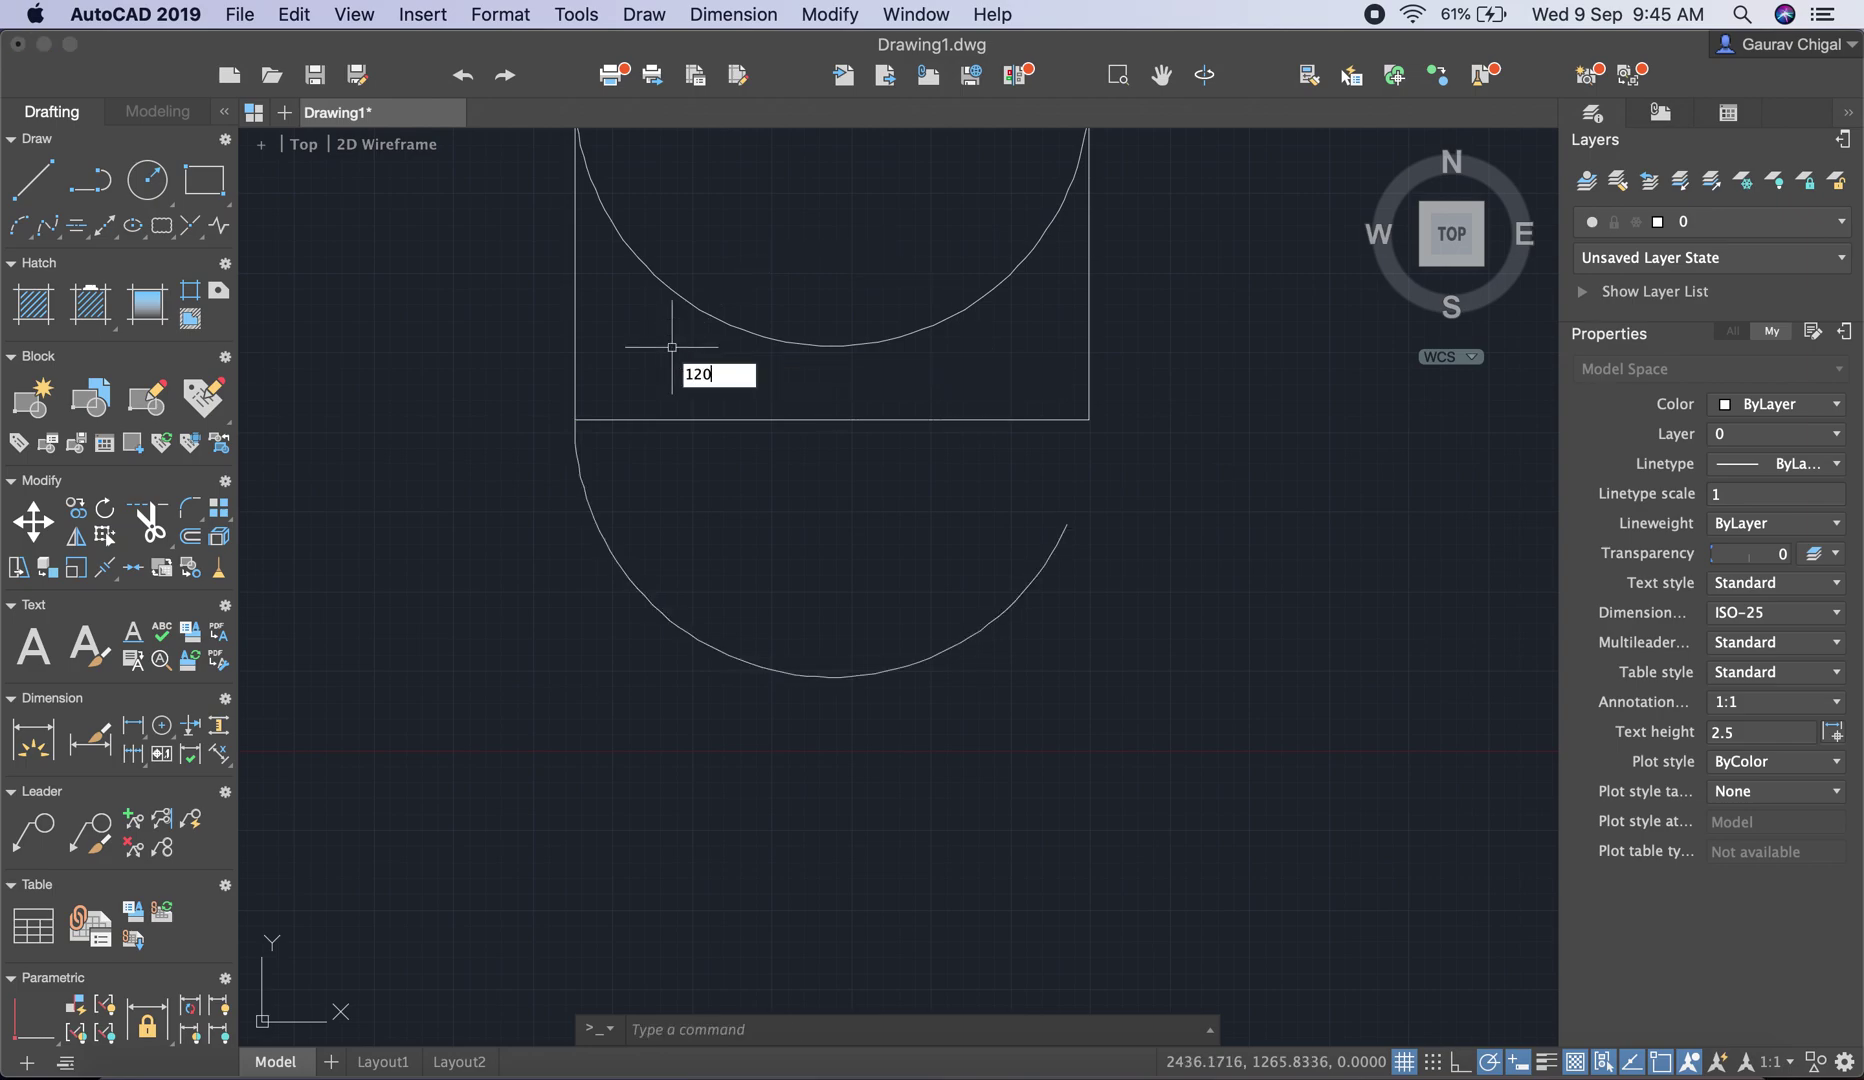
pyautogui.press('Return')
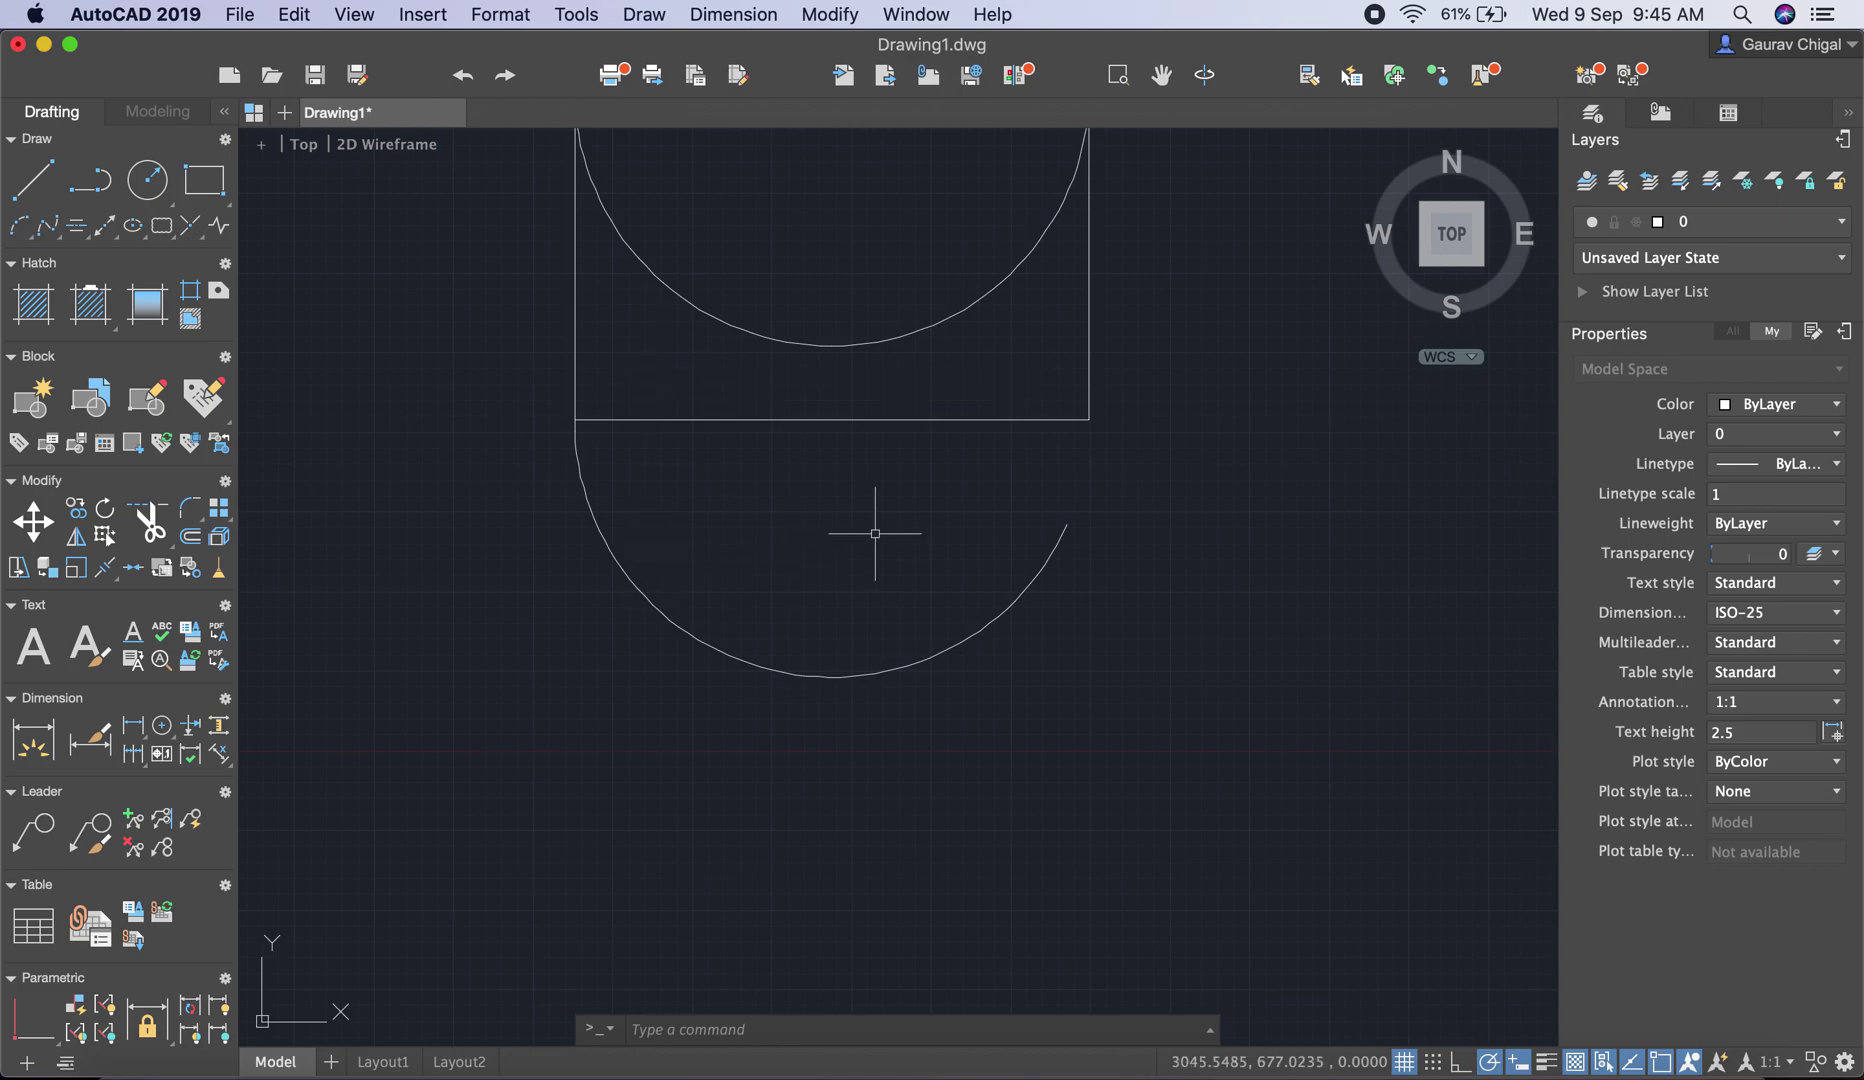
# Select the arc below the rectangle and examine its center, endpoints and radius, leaving it deselected
pyautogui.click(1041, 548)
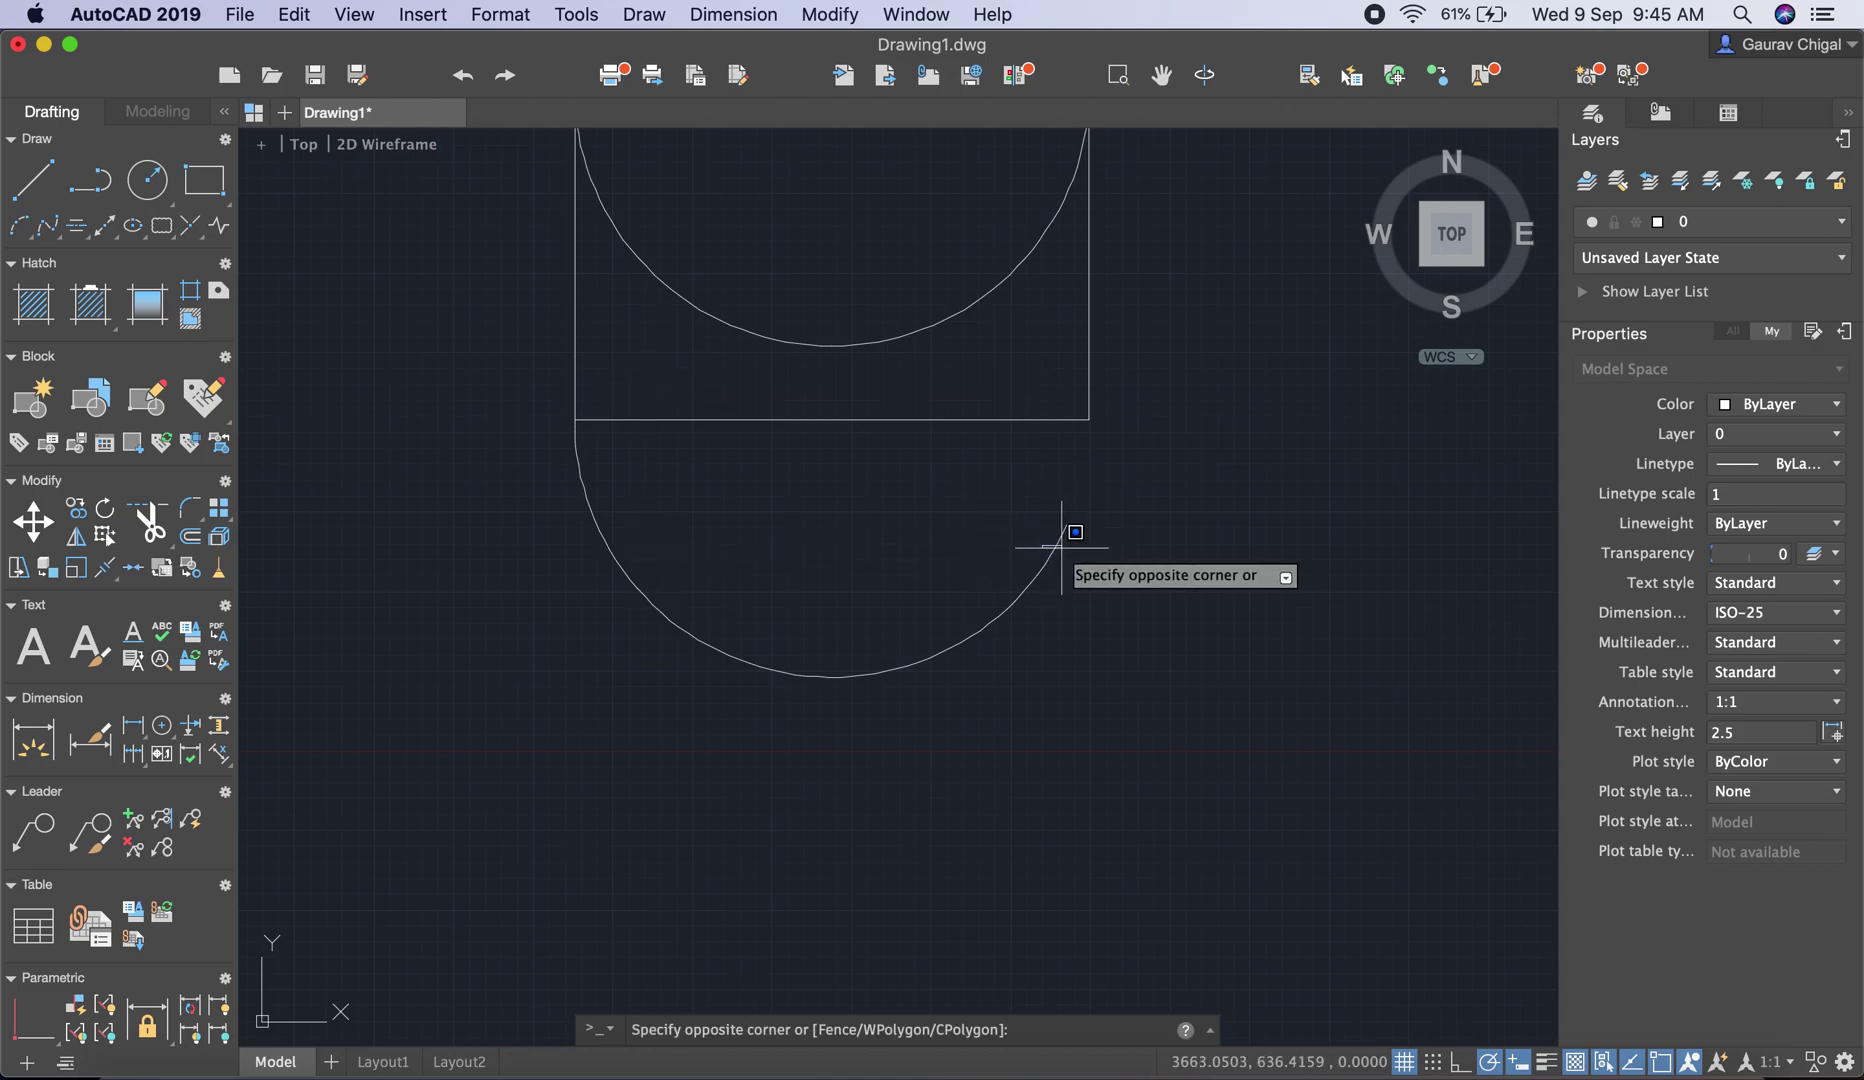
pyautogui.click(1058, 543)
pyautogui.click(1063, 534)
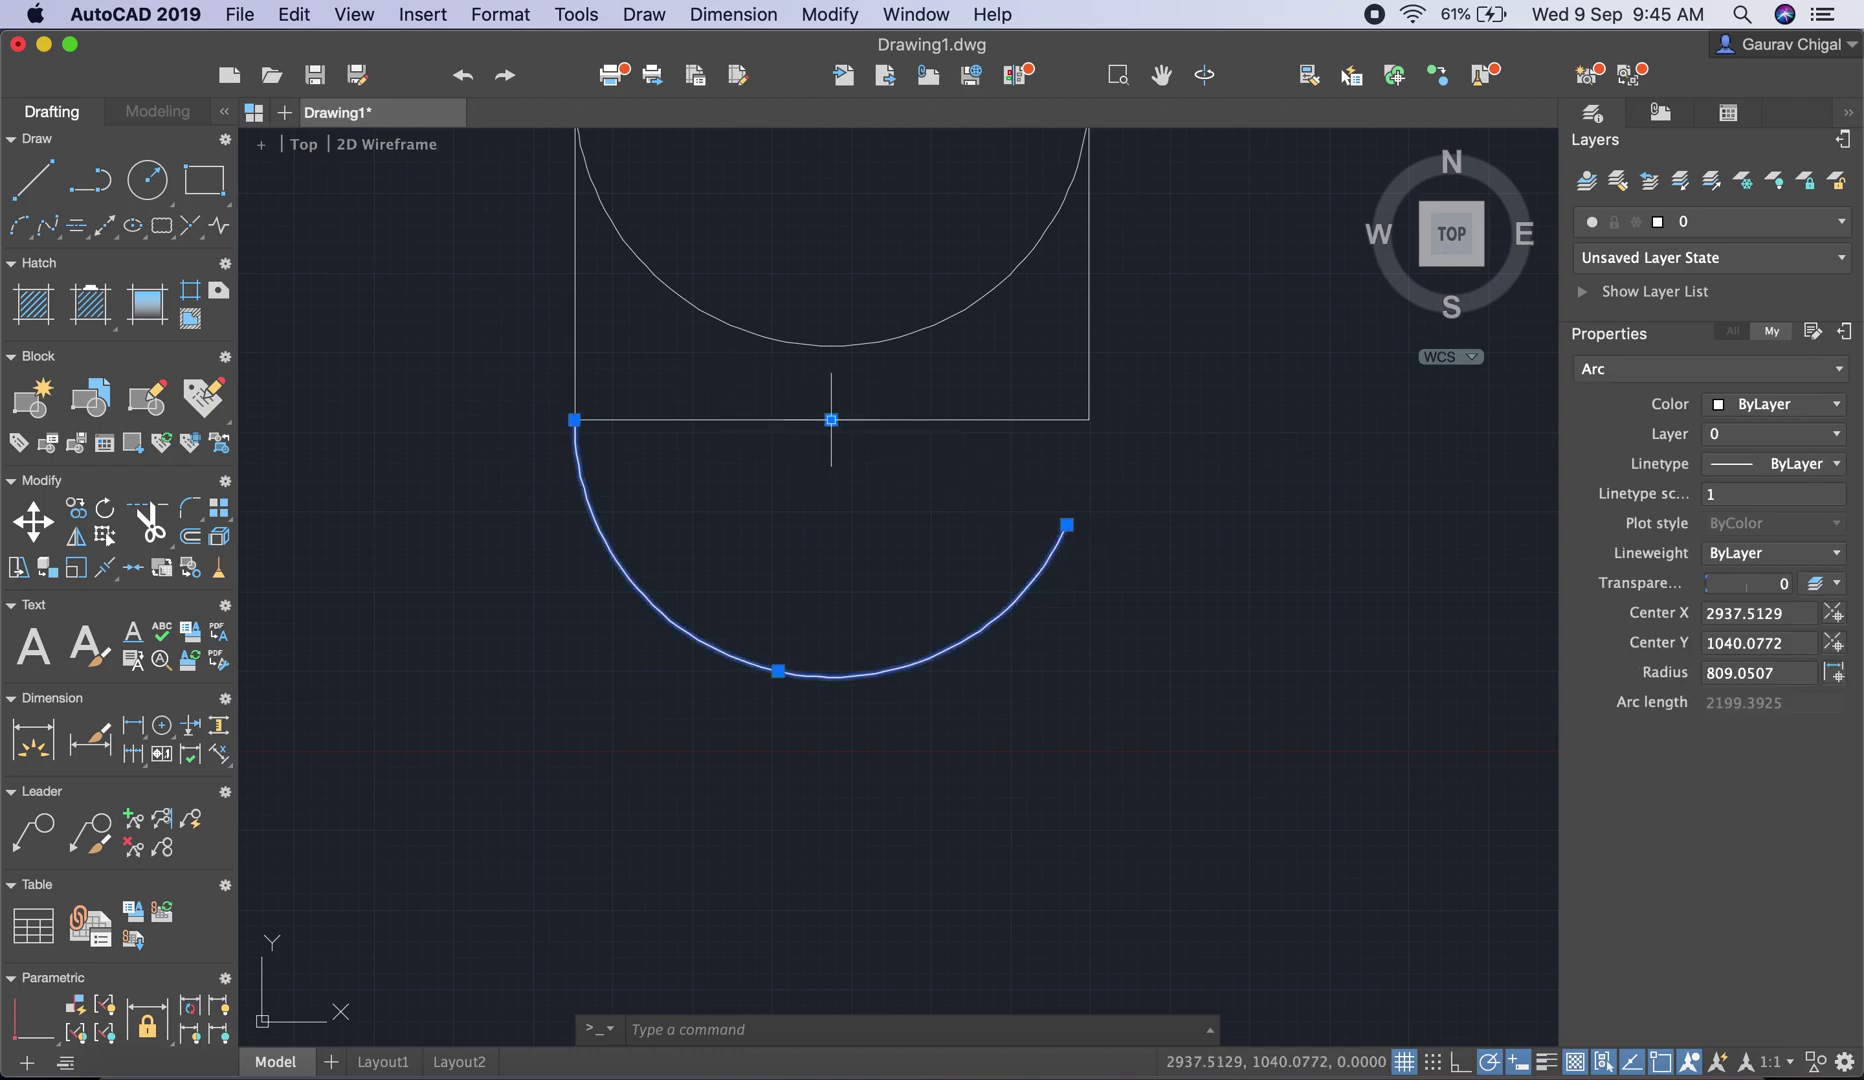
pyautogui.moveTo(576, 424)
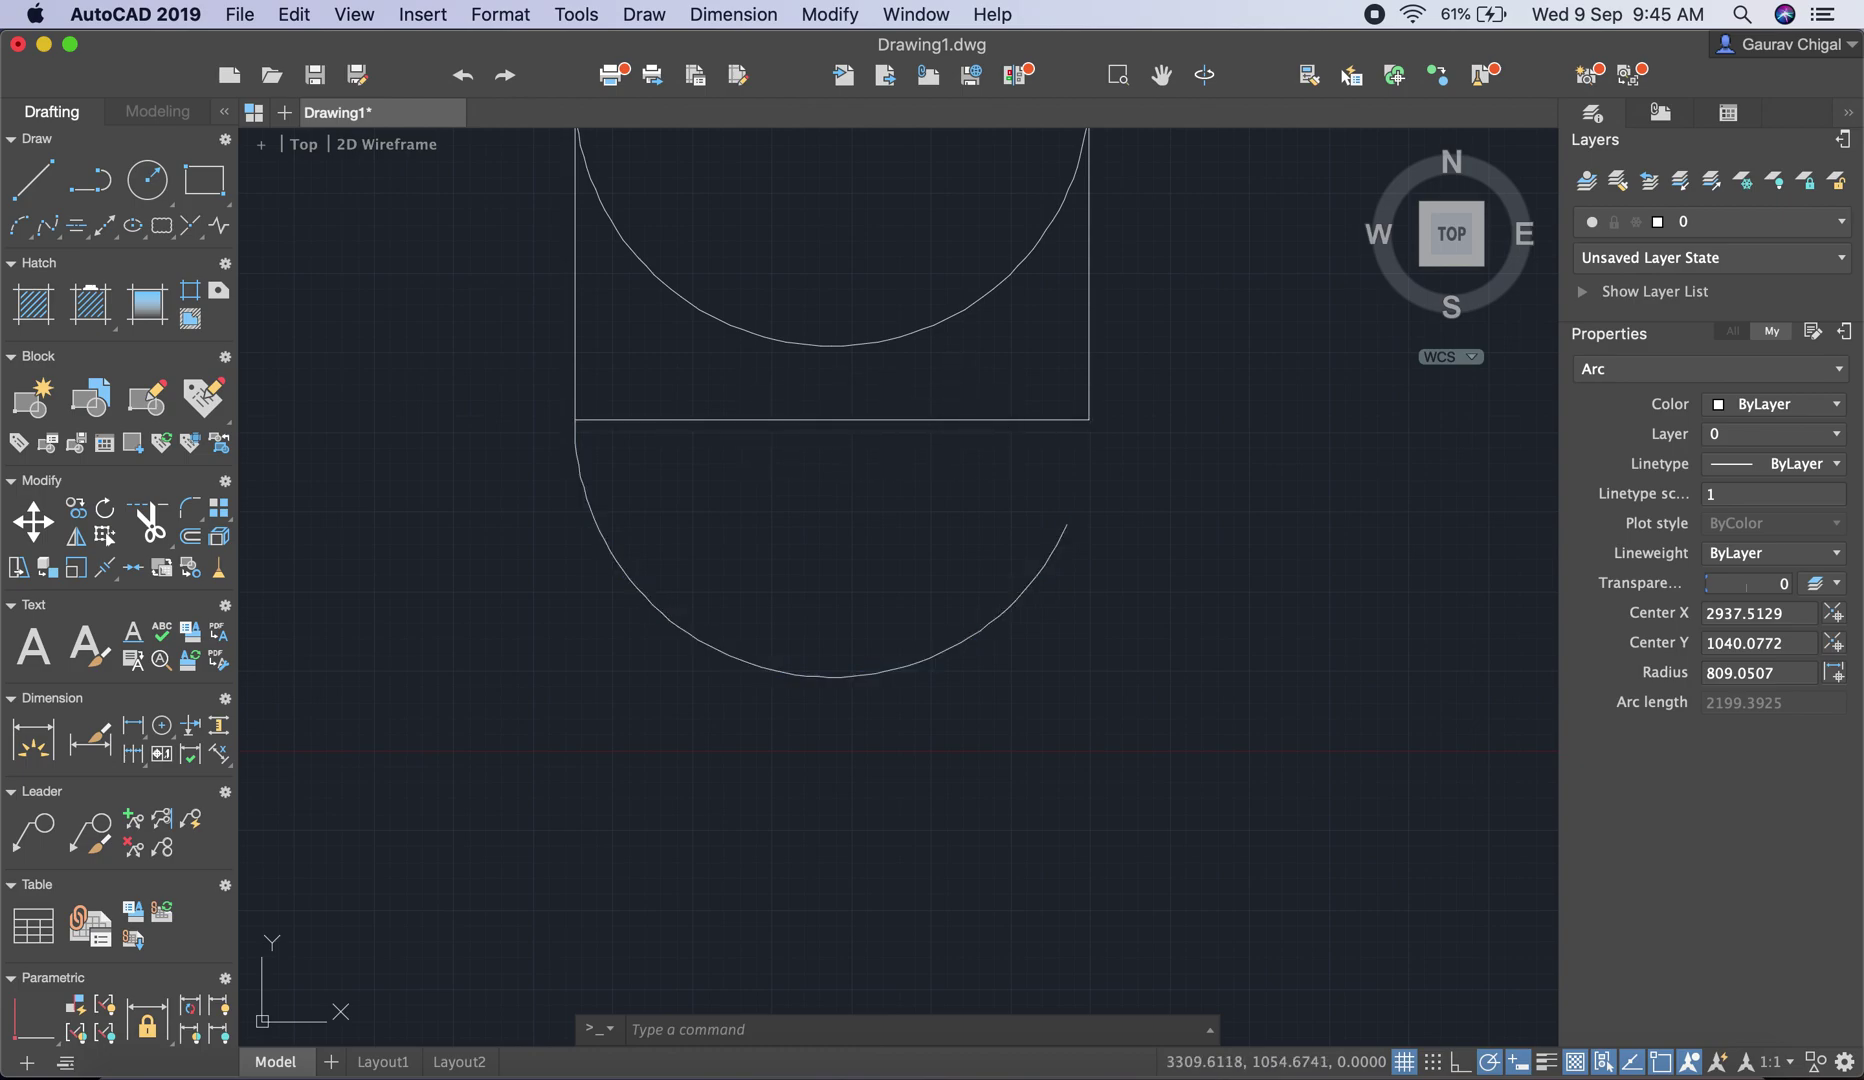
pyautogui.press('Escape')
# Draw a Center, Start, Length arc about 1448 long from the rectangle's lower-right corner, centered on the bottom edge's midpoint, and select it
pyautogui.click(644, 14)
pyautogui.moveTo(695, 275)
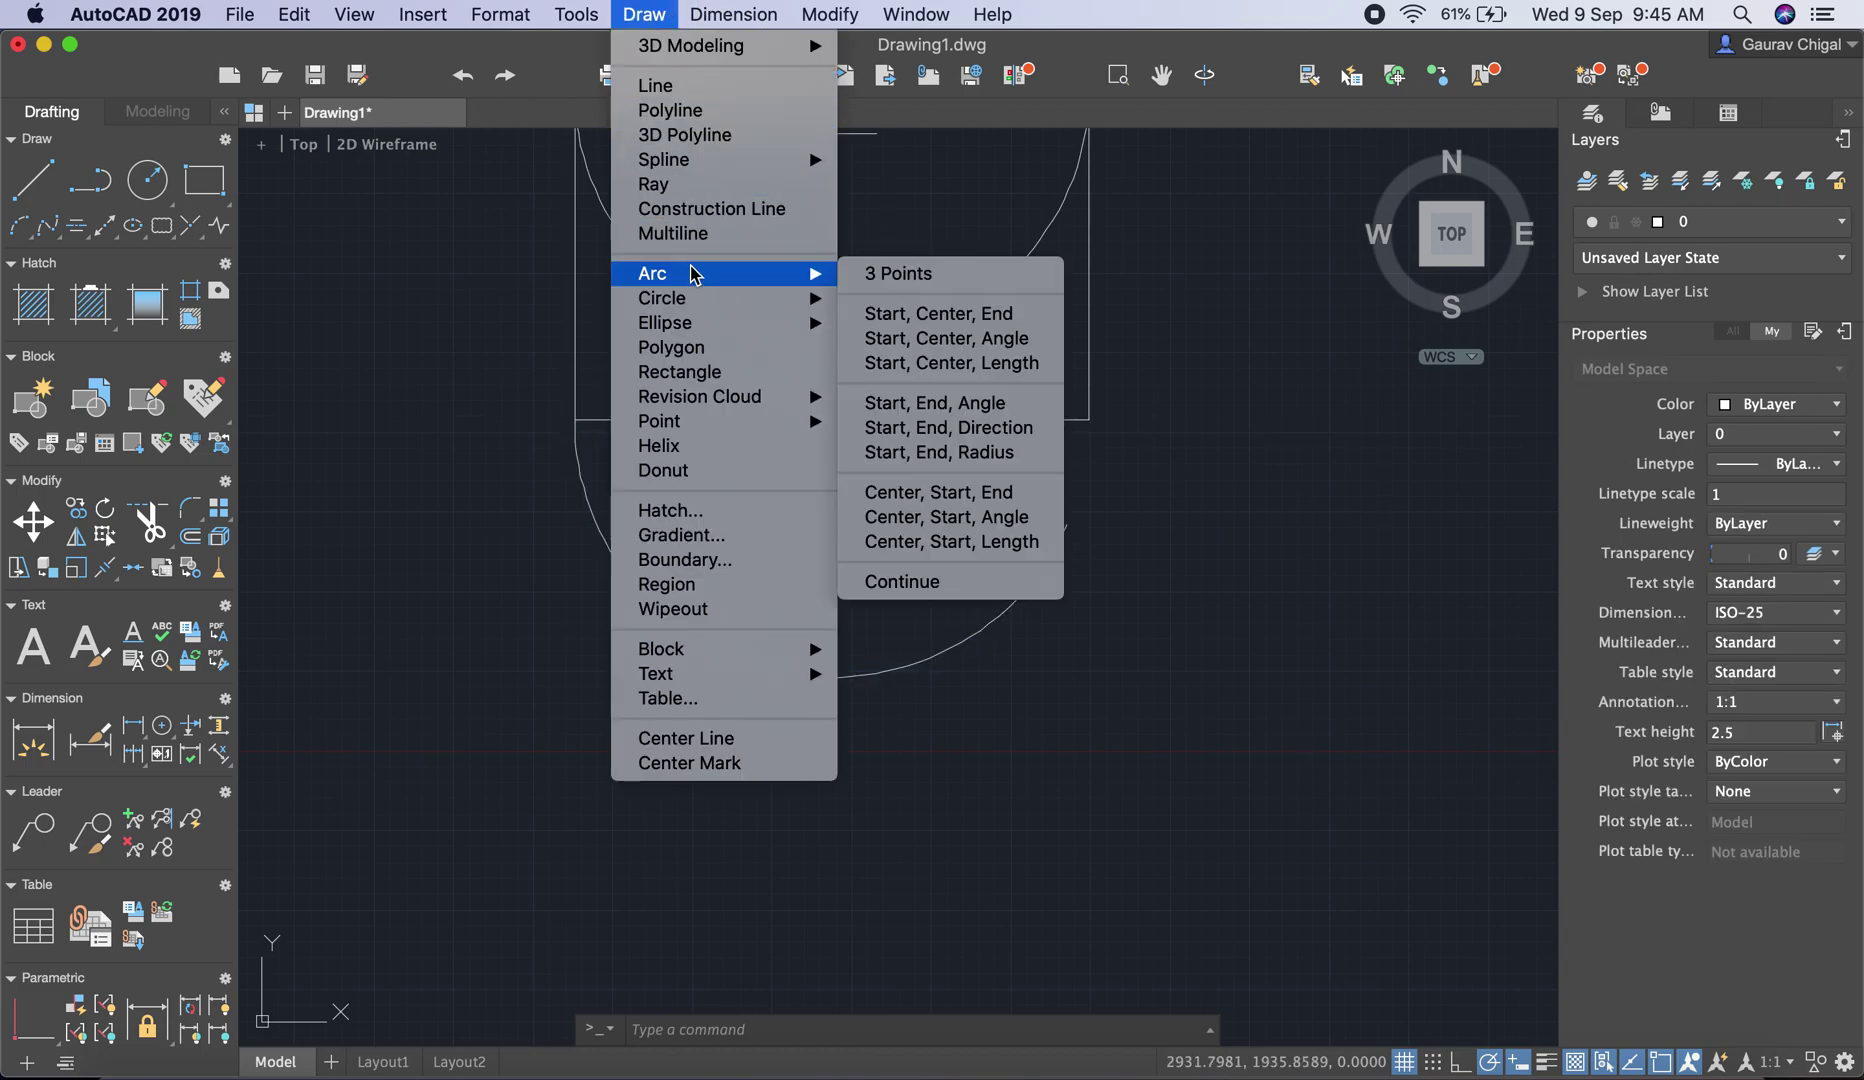
pyautogui.click(930, 545)
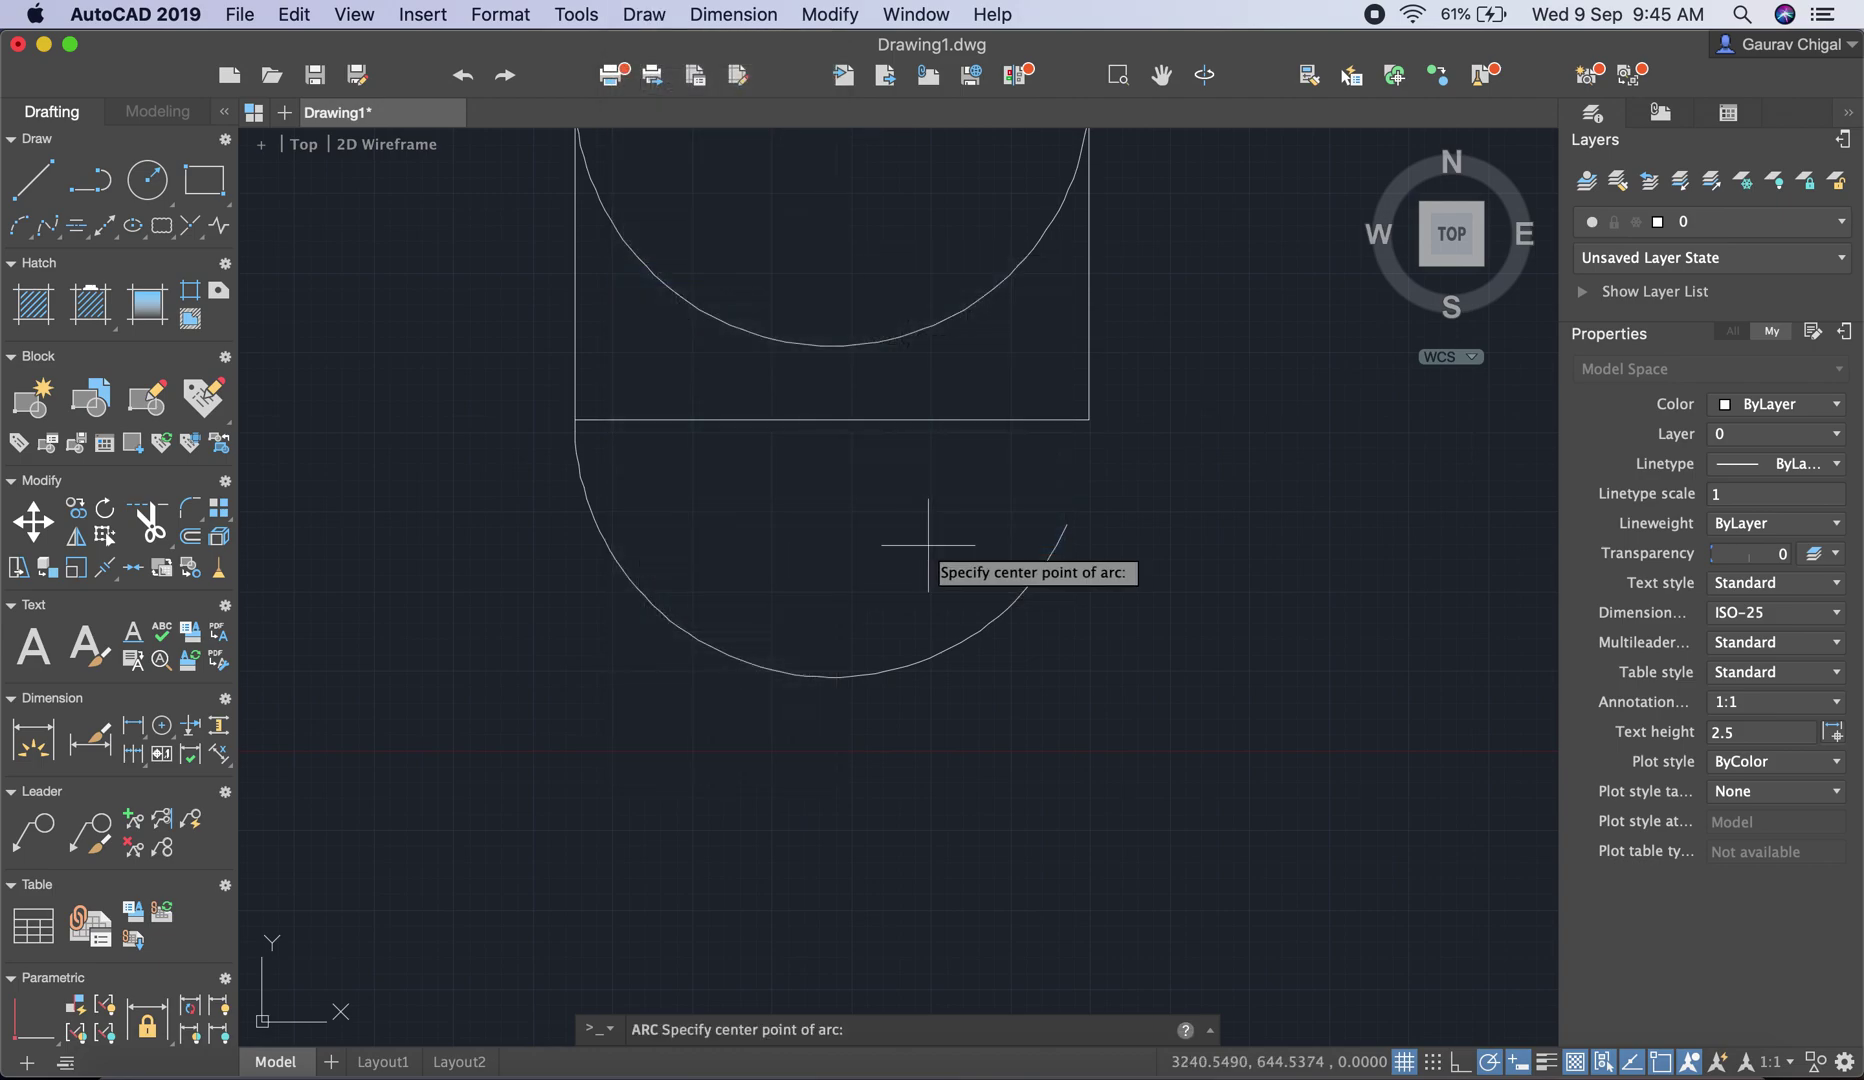
pyautogui.click(831, 420)
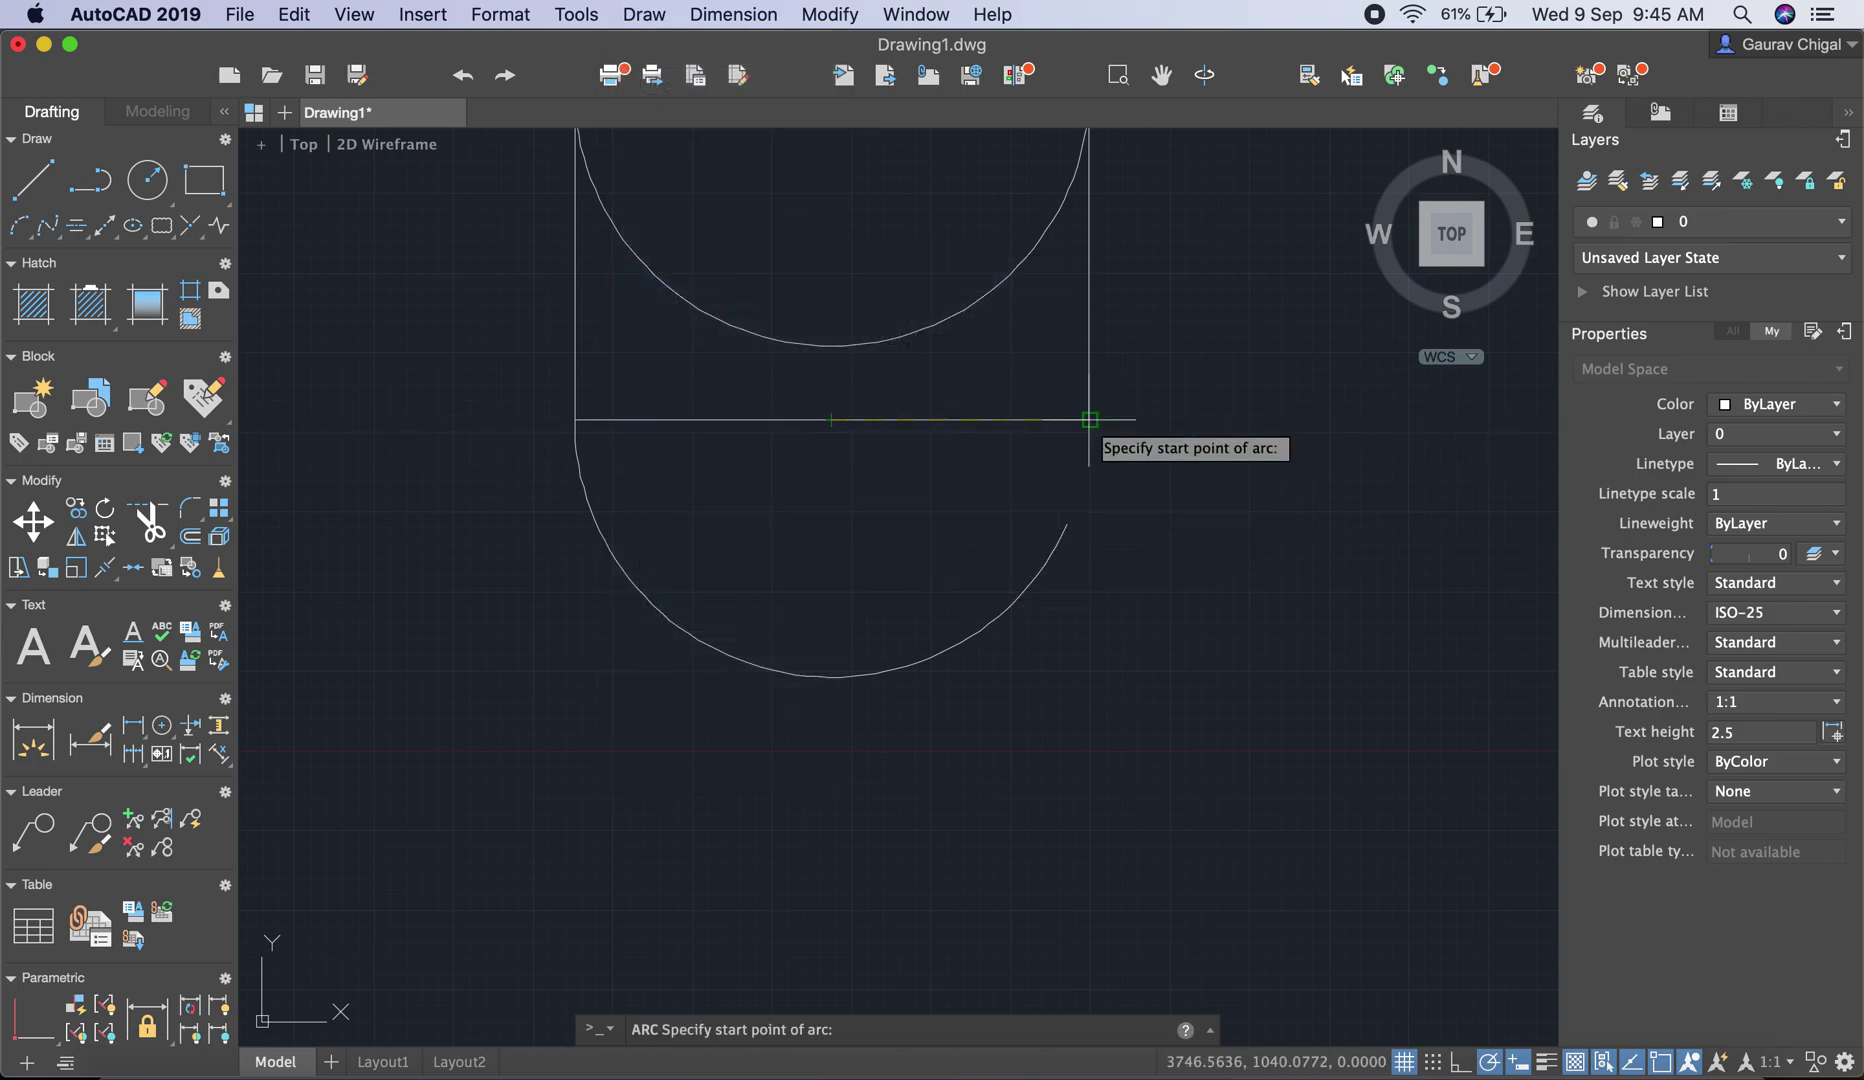
pyautogui.click(1089, 420)
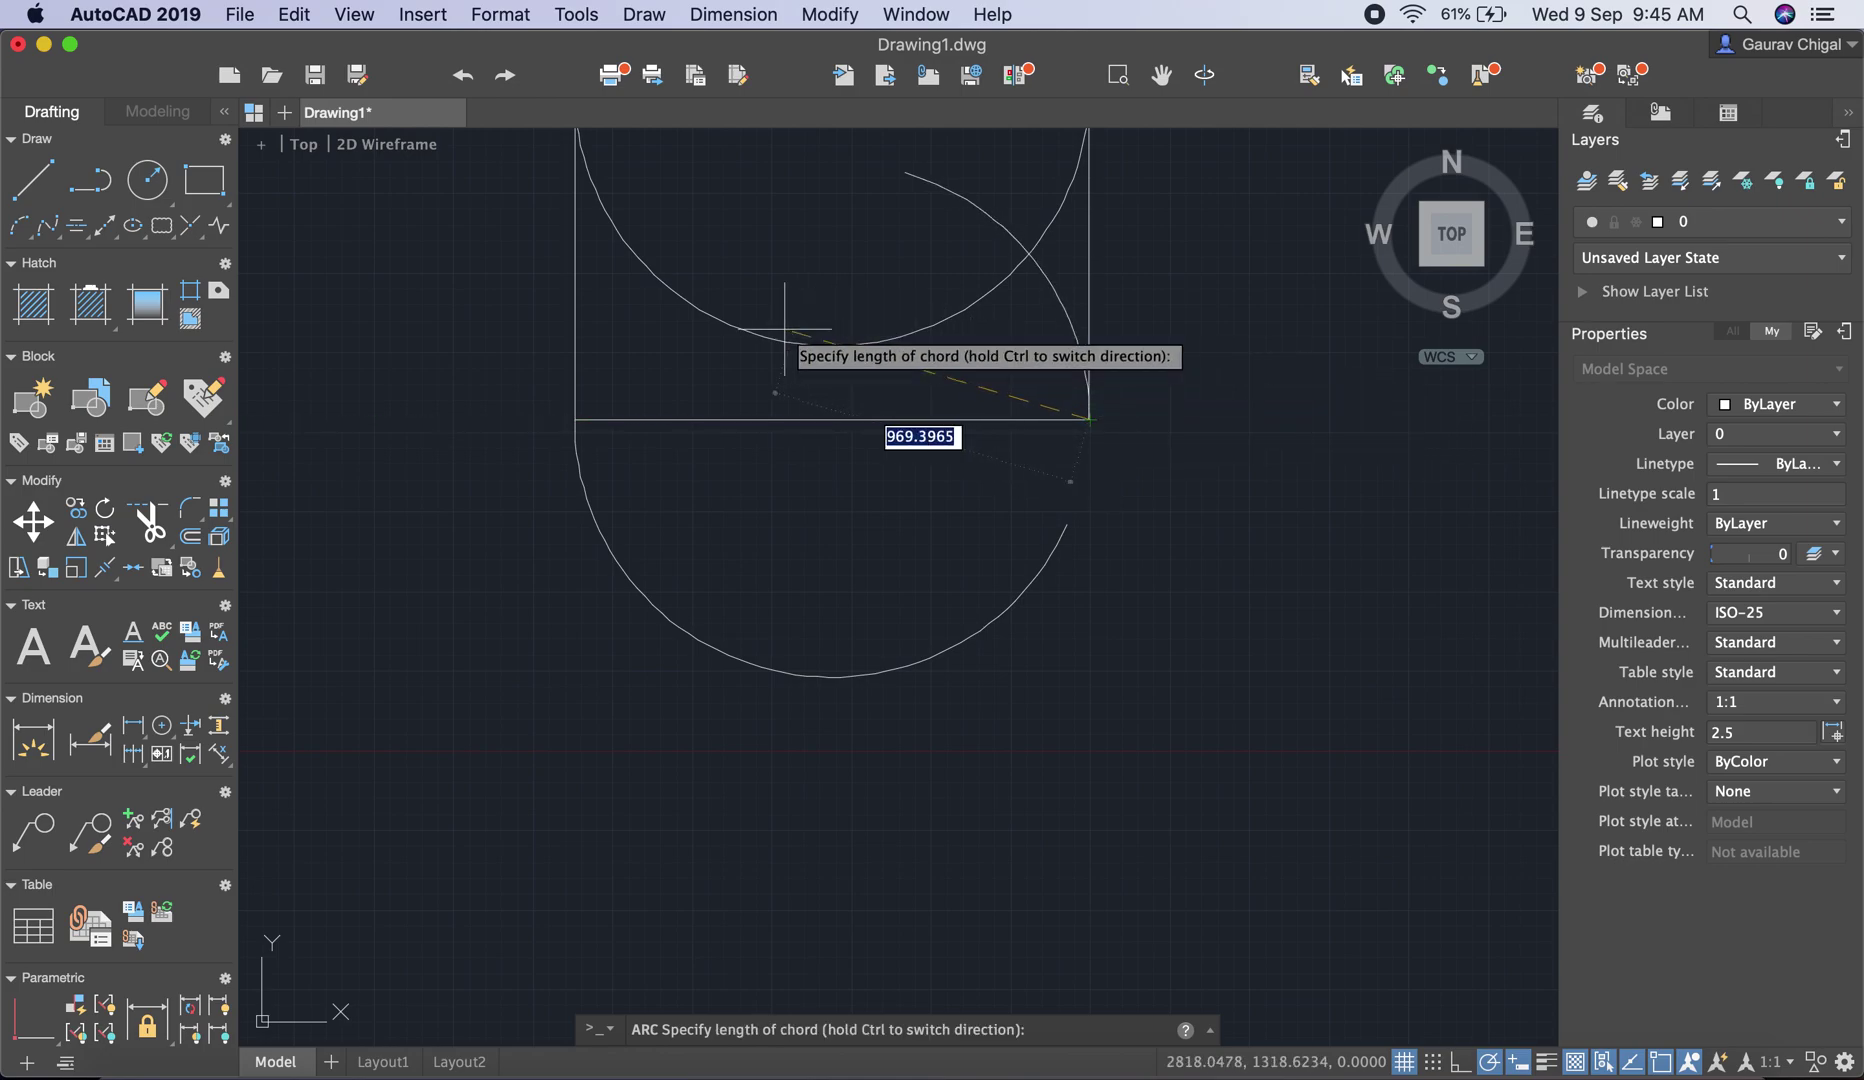
pyautogui.click(730, 240)
pyautogui.write('l')
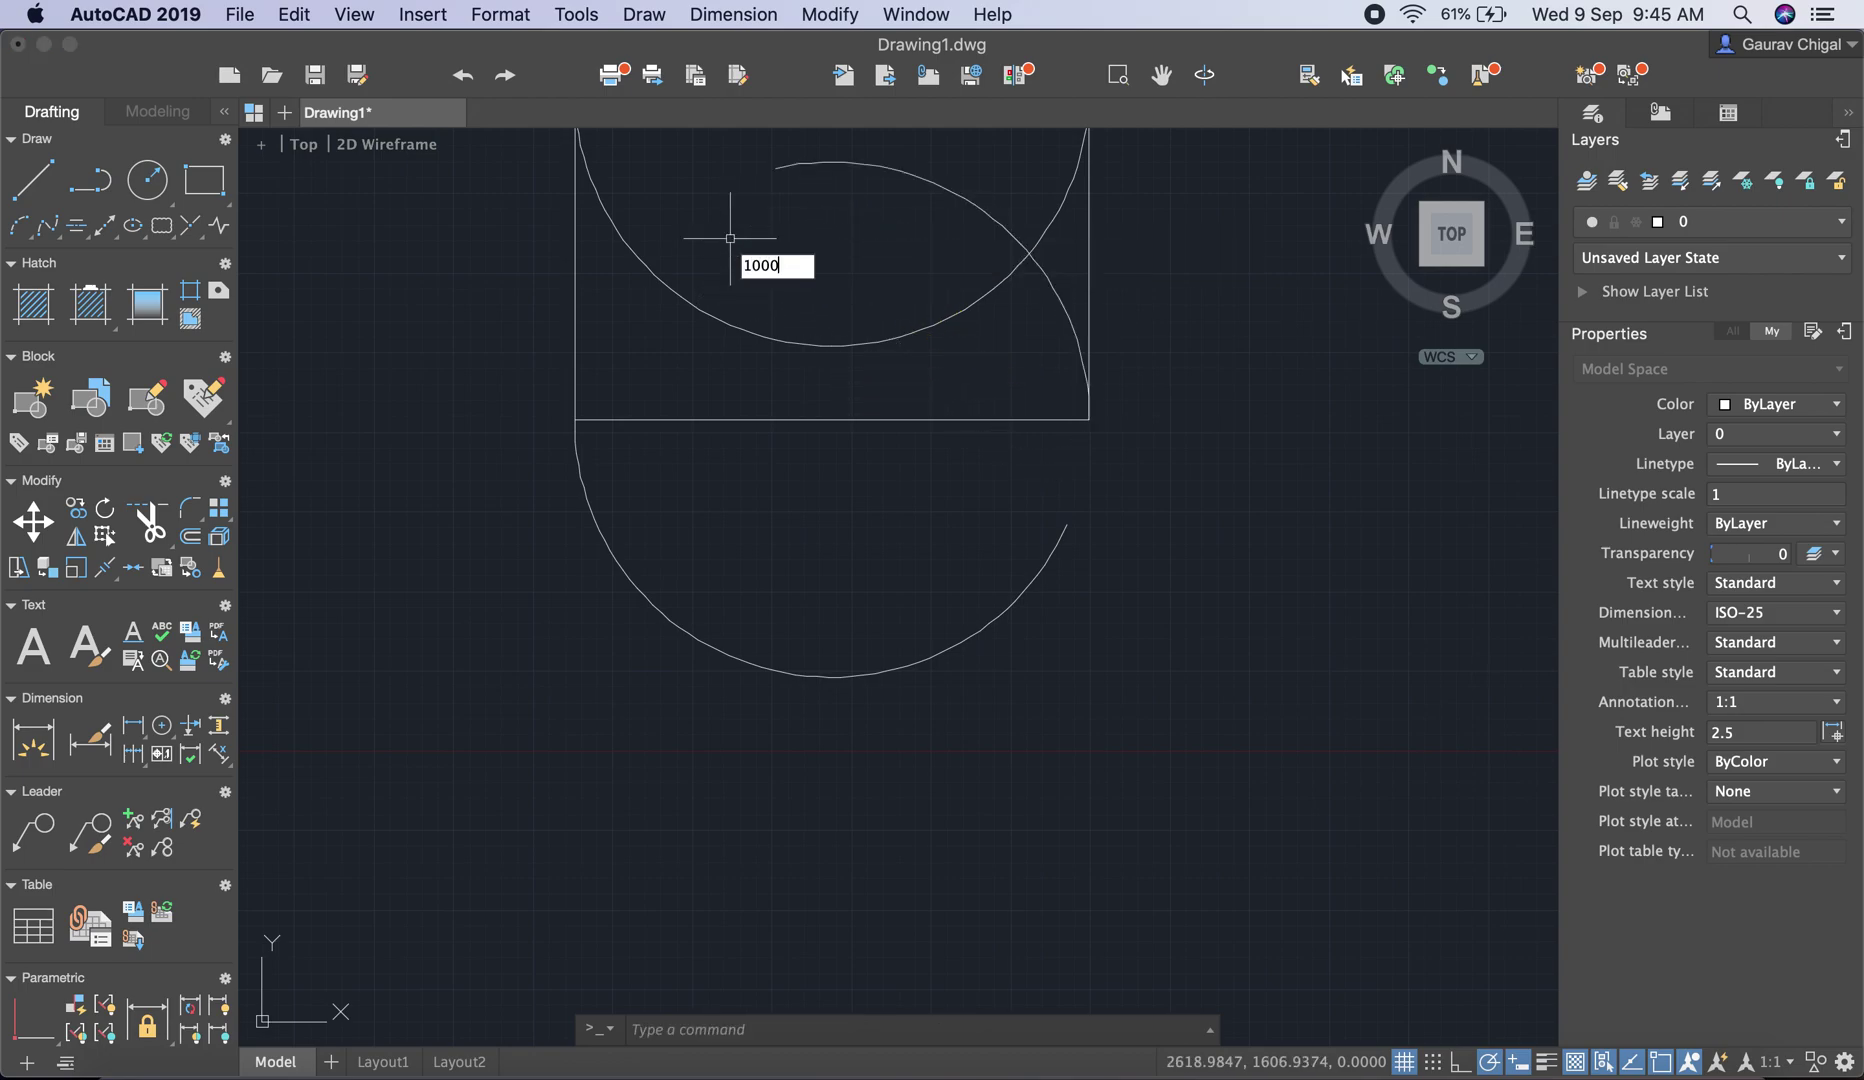
pyautogui.click(966, 440)
pyautogui.click(987, 212)
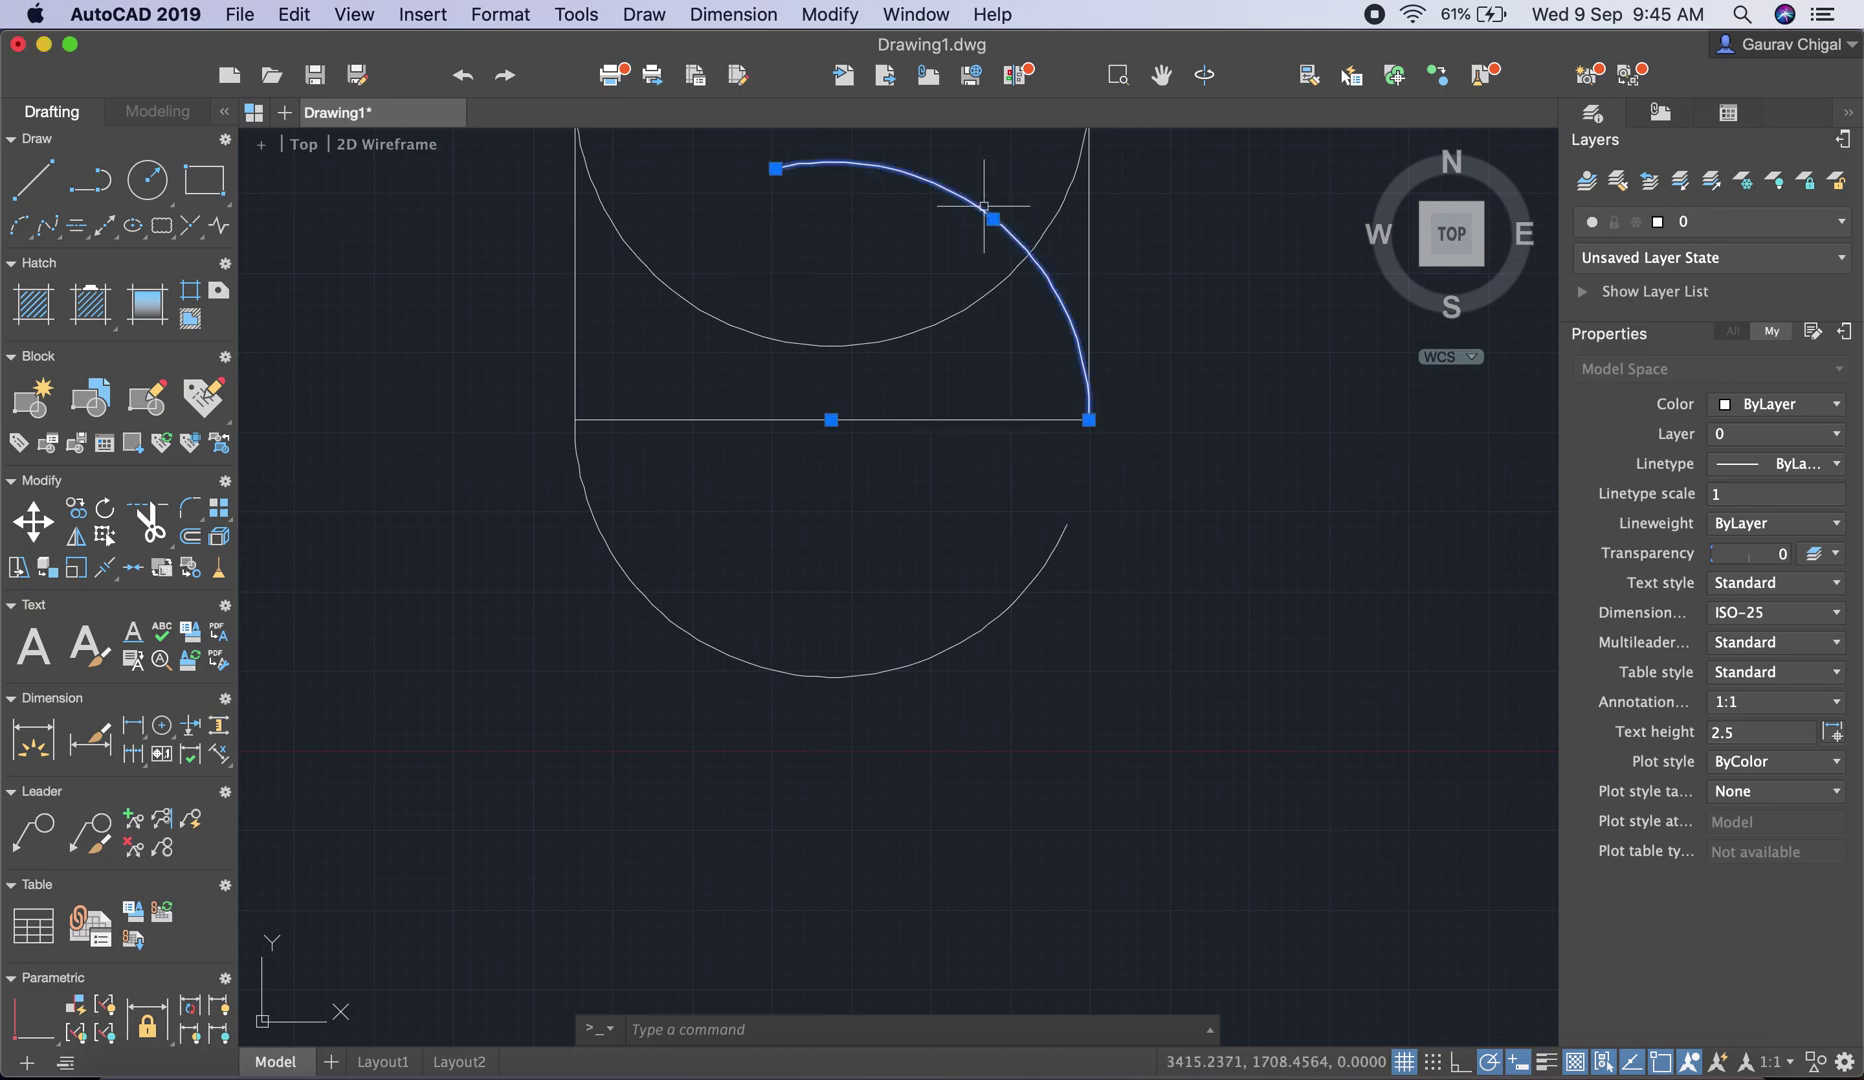
pyautogui.click(643, 14)
pyautogui.moveTo(685, 275)
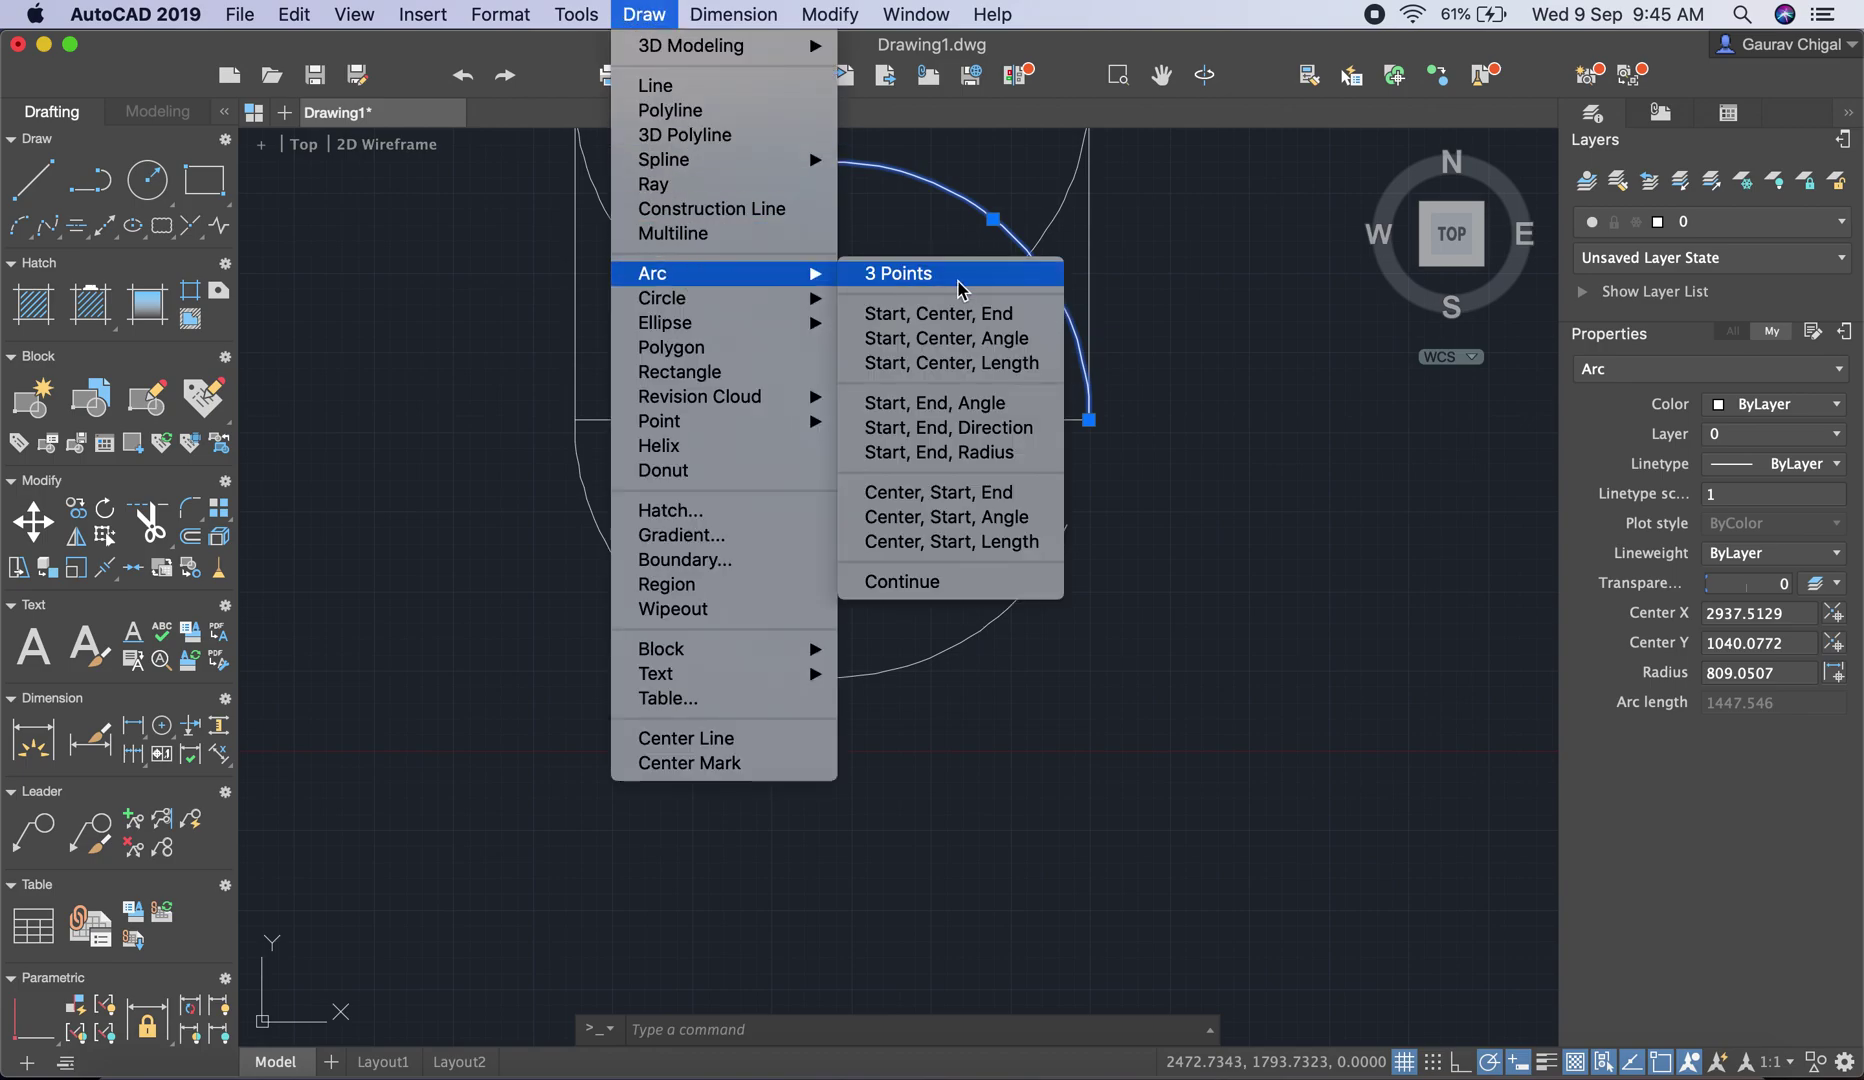
pyautogui.click(937, 588)
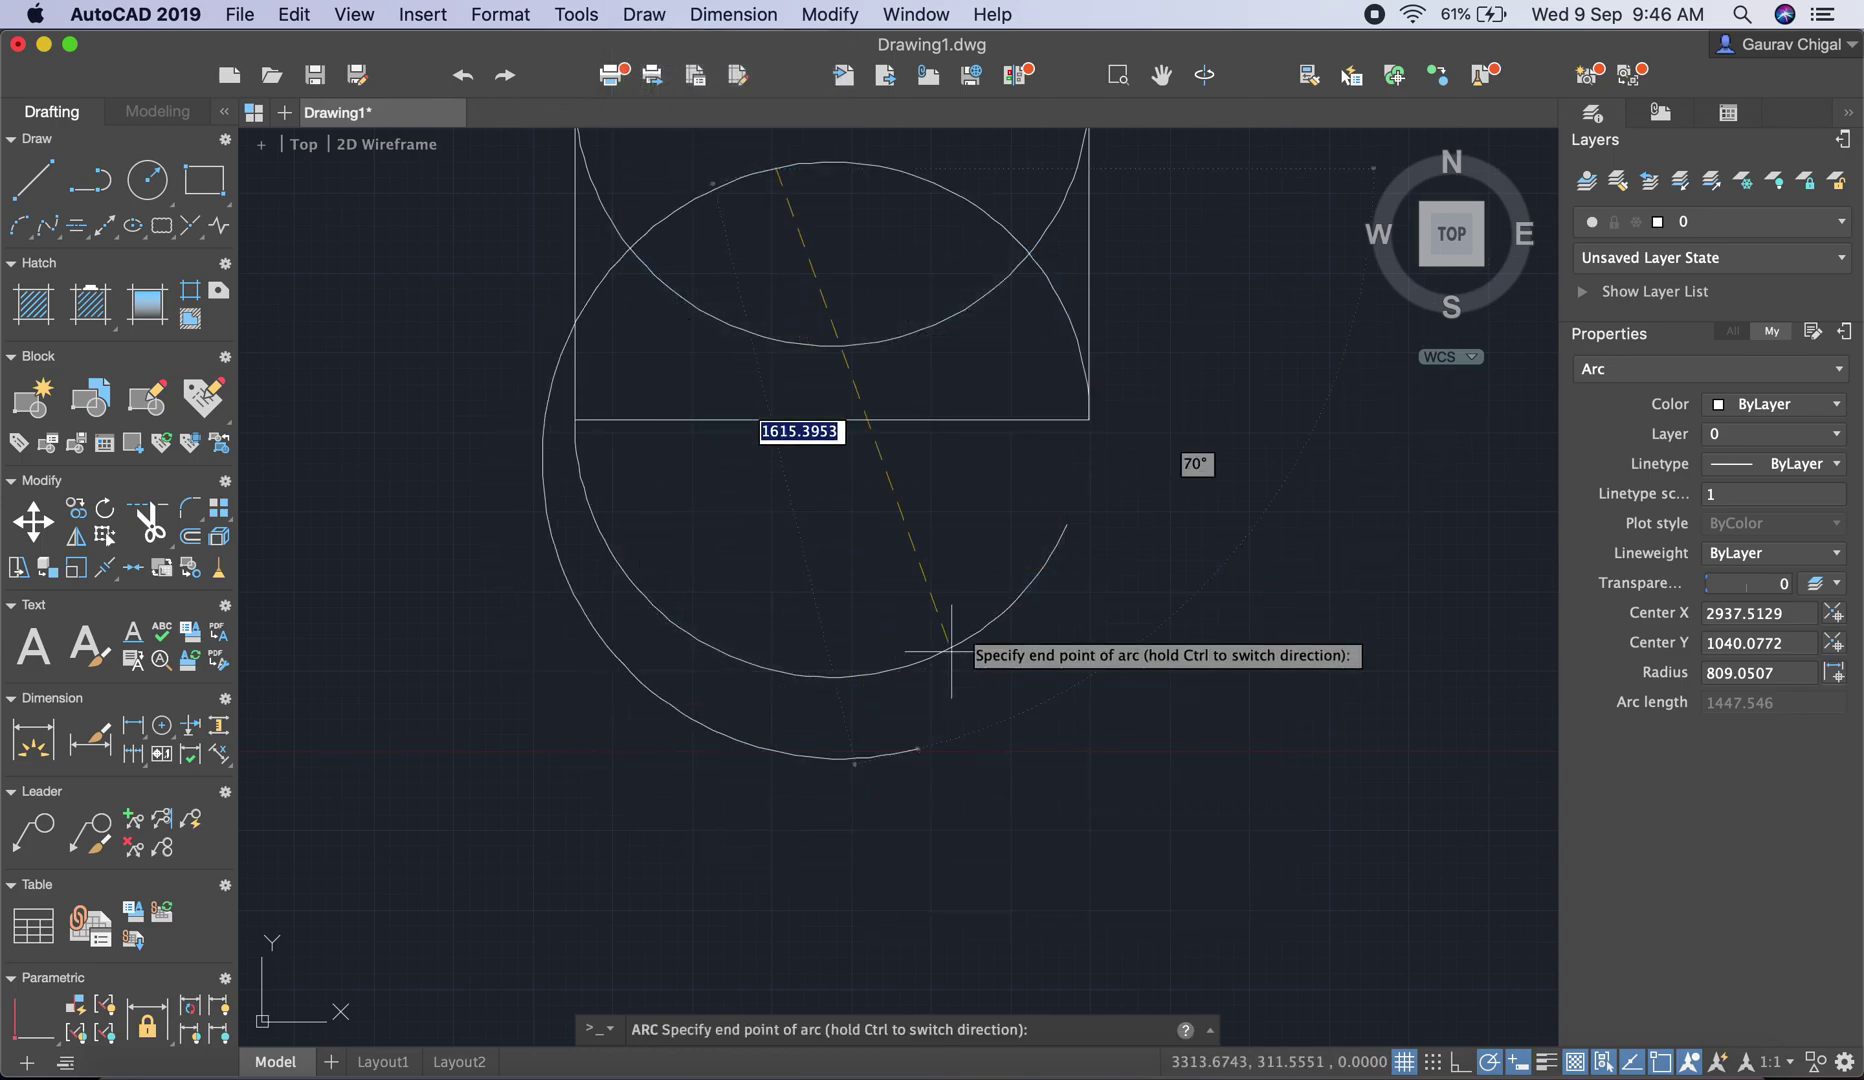
pyautogui.click(975, 500)
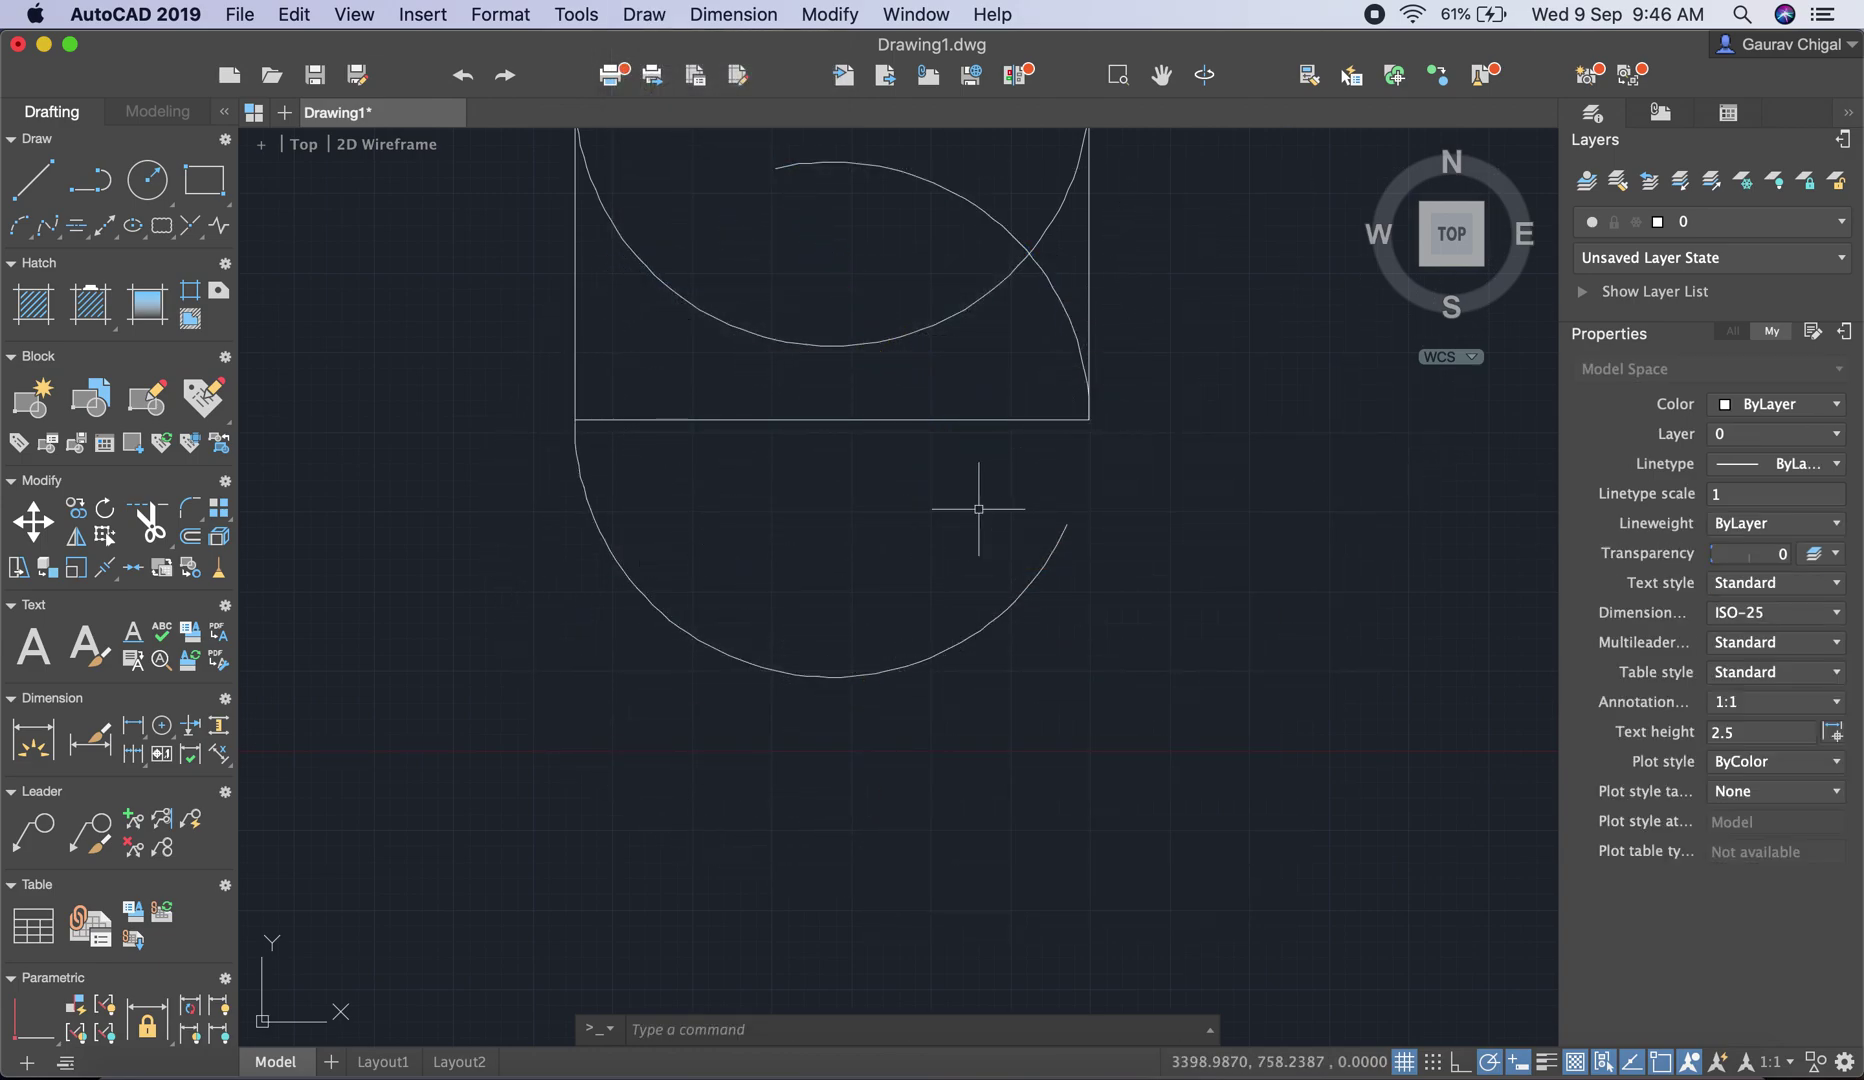
# Delete the rectangle and all the arcs, leaving the drawing empty
pyautogui.scroll(5, 1090, 390)
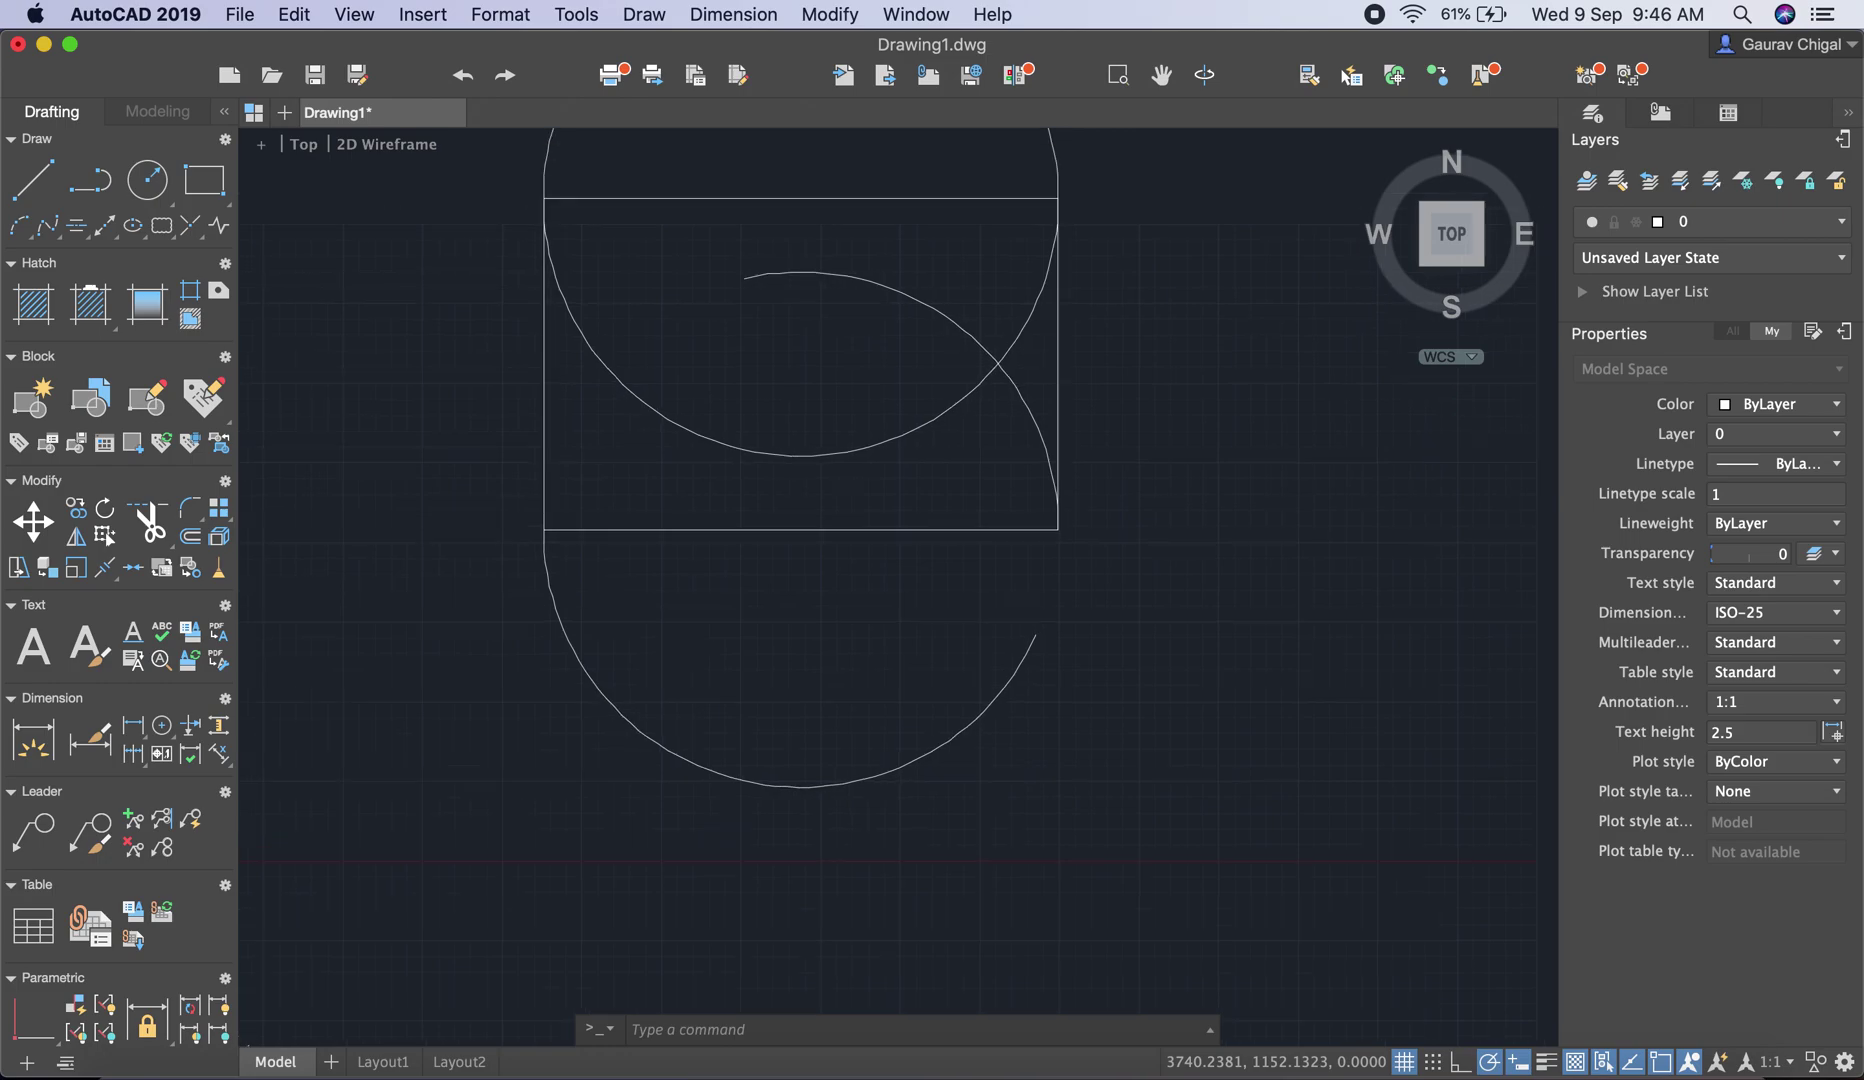
pyautogui.scroll(2, 1095, 490)
pyautogui.scroll(-5, 1123, 424)
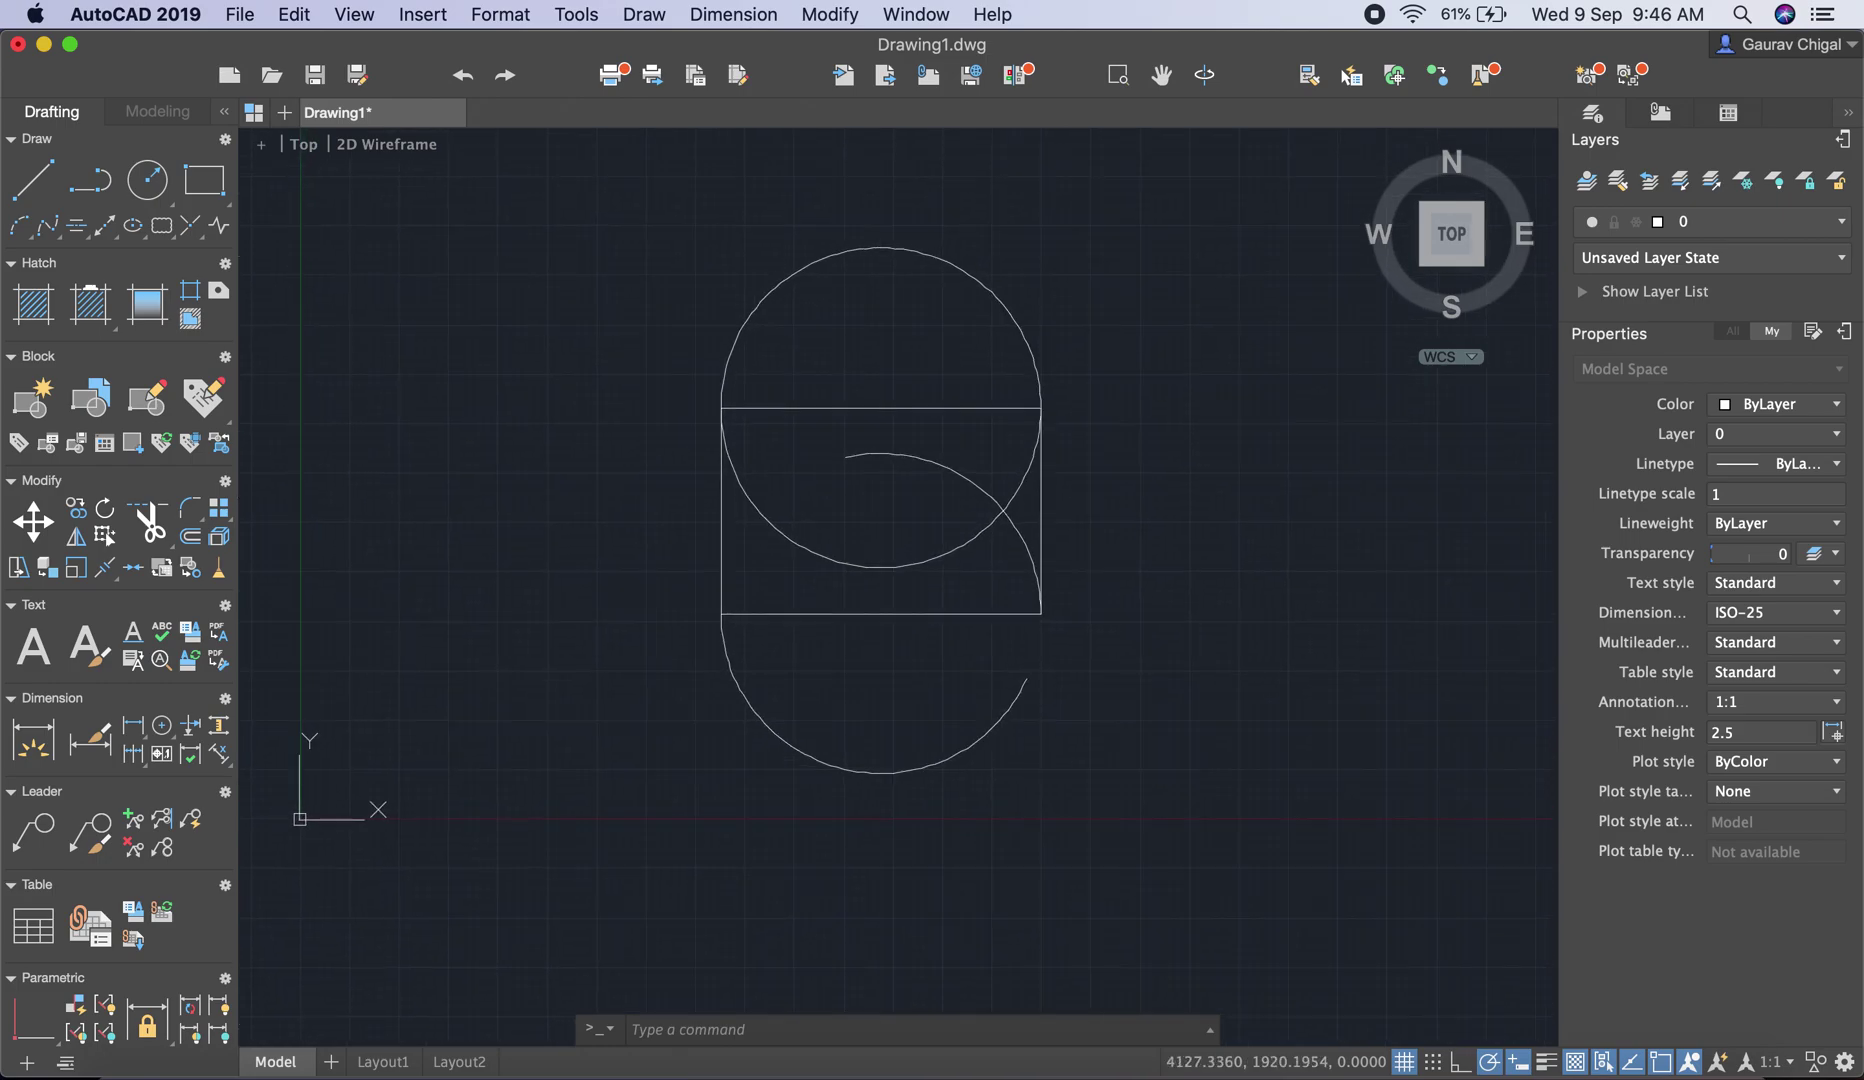
pyautogui.moveTo(1165, 285)
pyautogui.mouseDown()
pyautogui.moveTo(853, 770)
pyautogui.moveTo(616, 367)
pyautogui.mouseUp()
pyautogui.press('Delete')
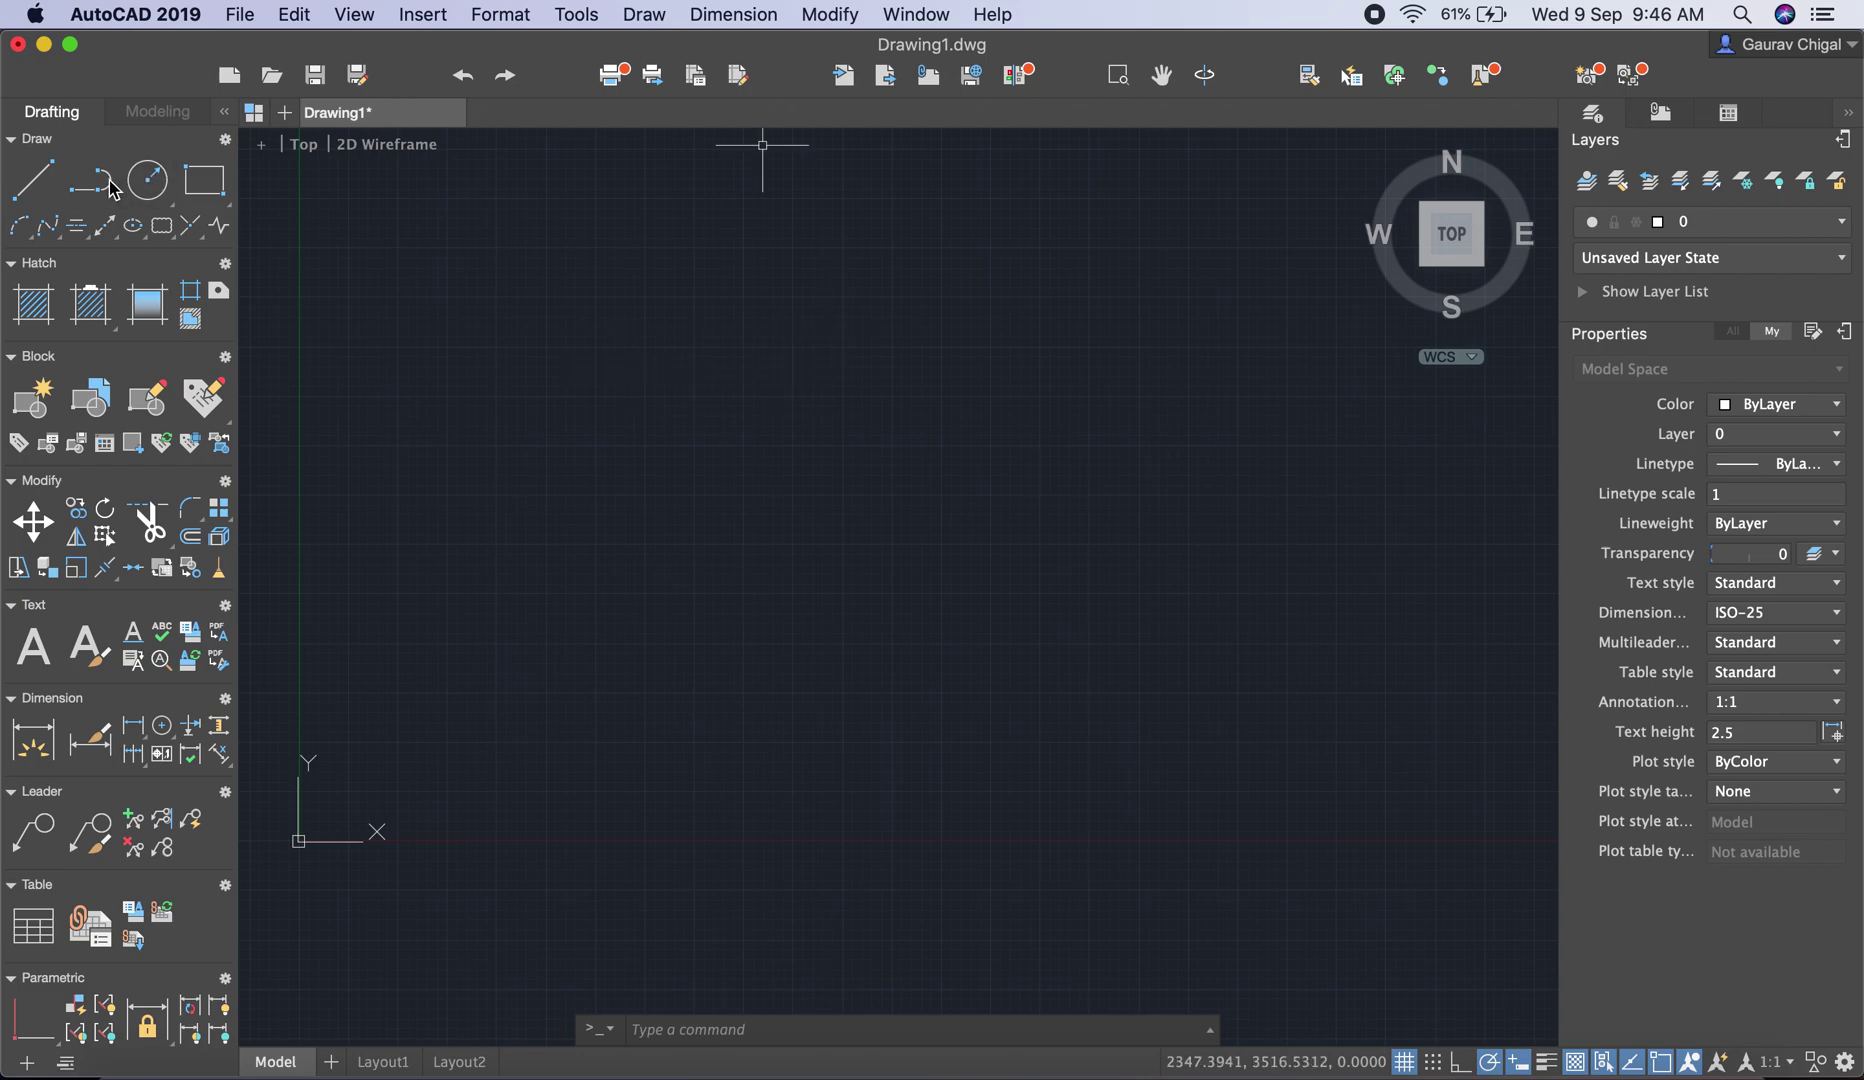
# Draw a single gently rising line from about (2249, 1240) to about (4062, 1691)
pyautogui.click(33, 179)
pyautogui.click(743, 595)
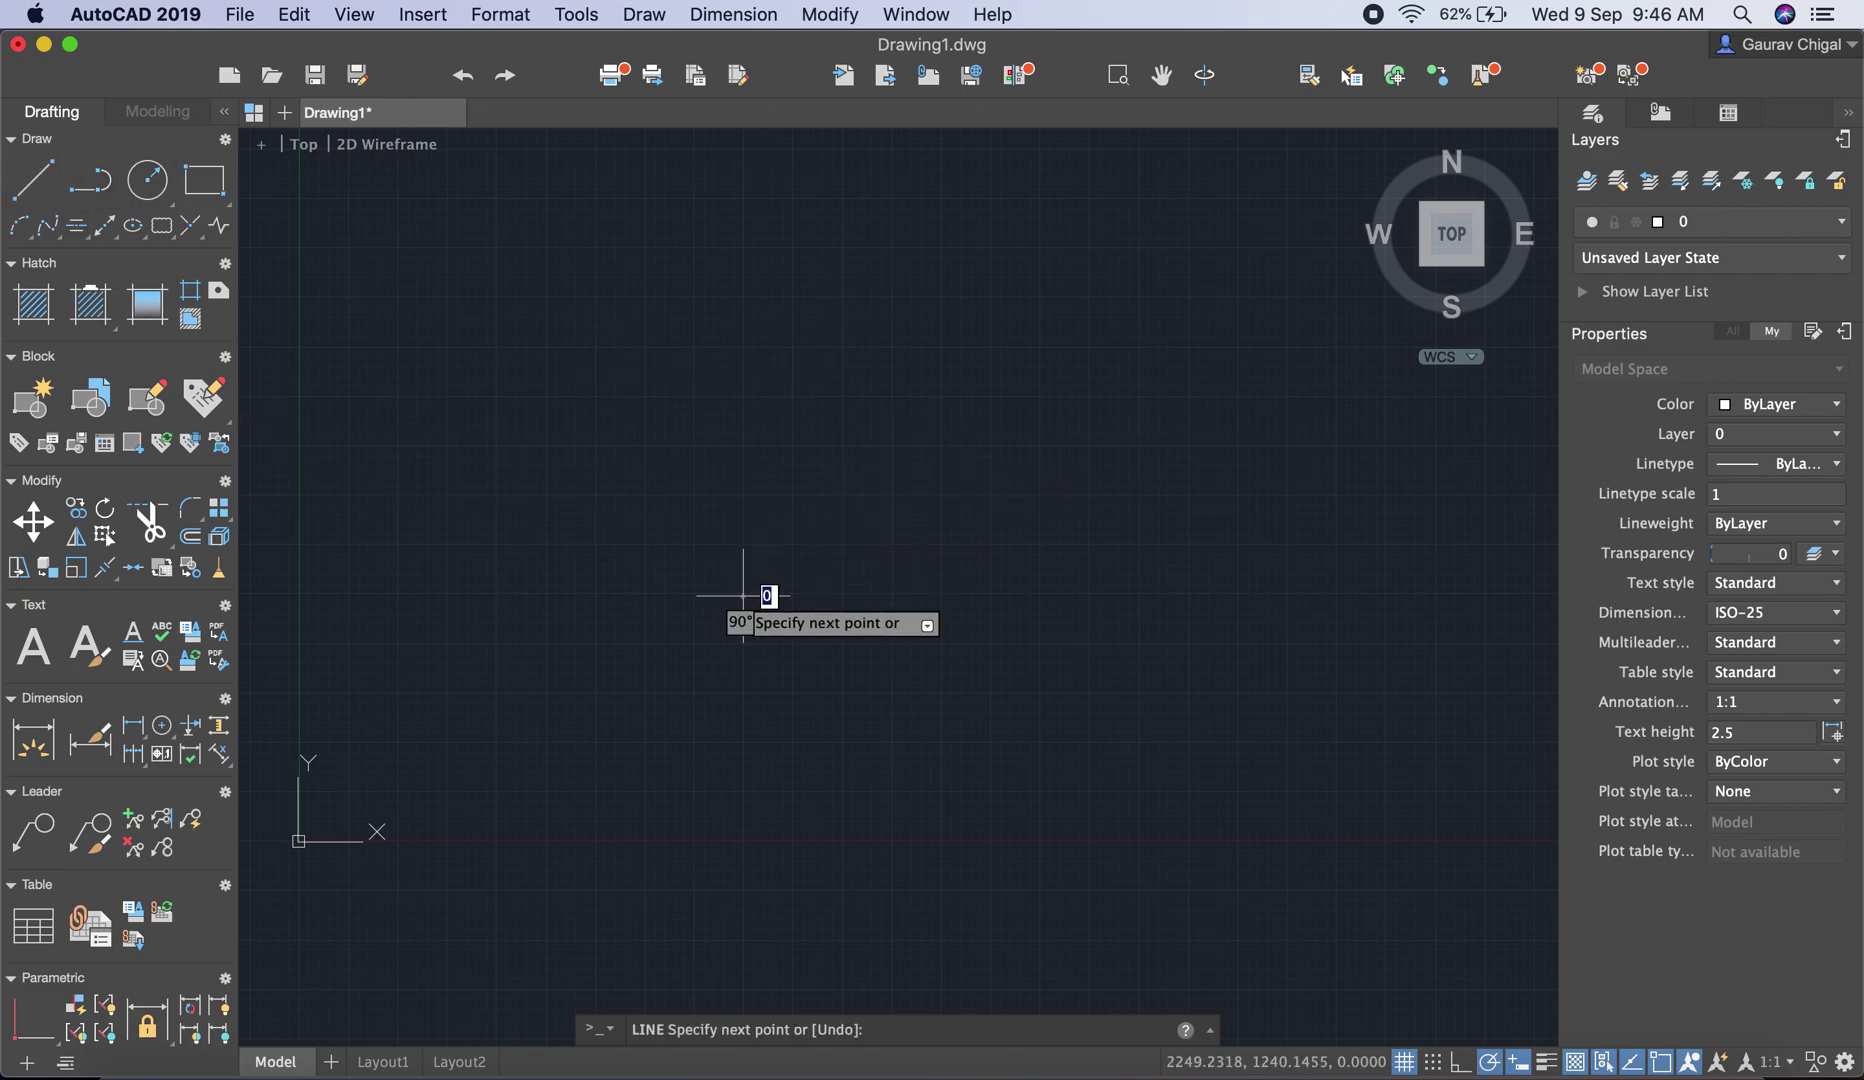
pyautogui.click(1103, 508)
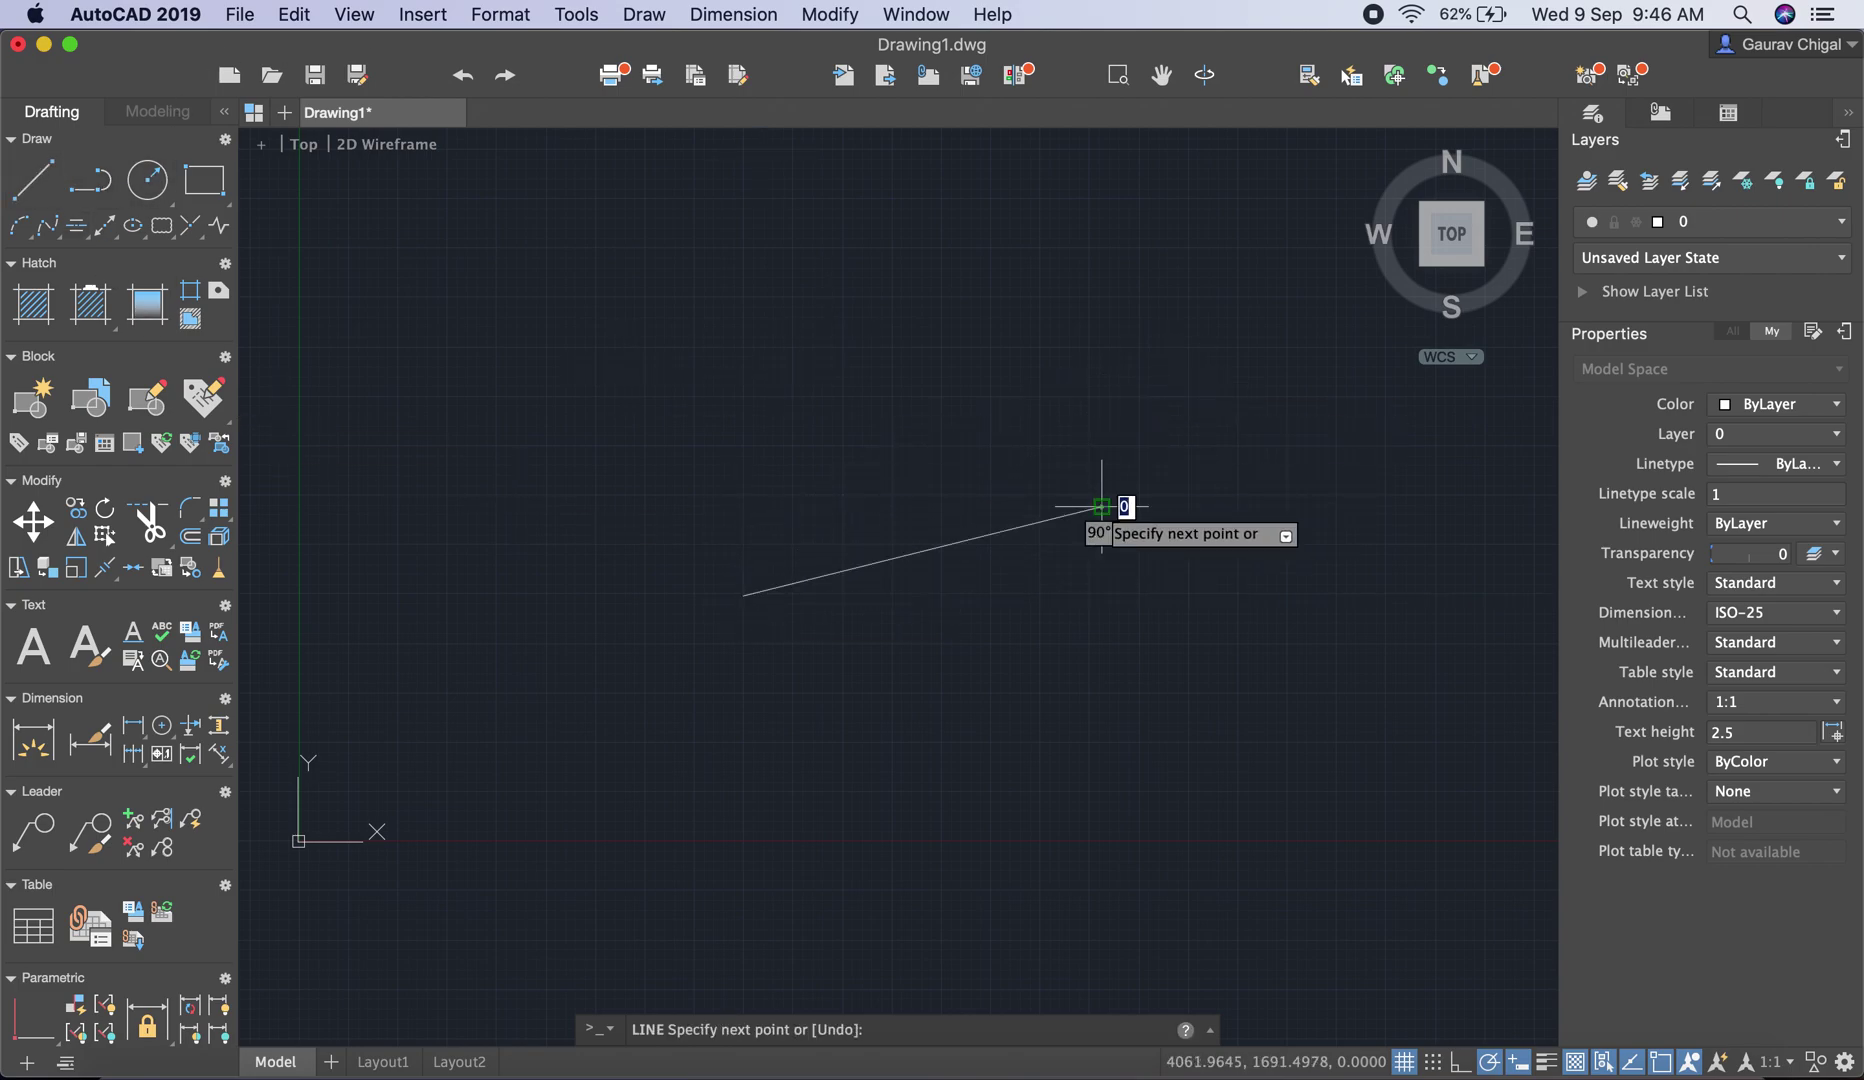
pyautogui.press('Return')
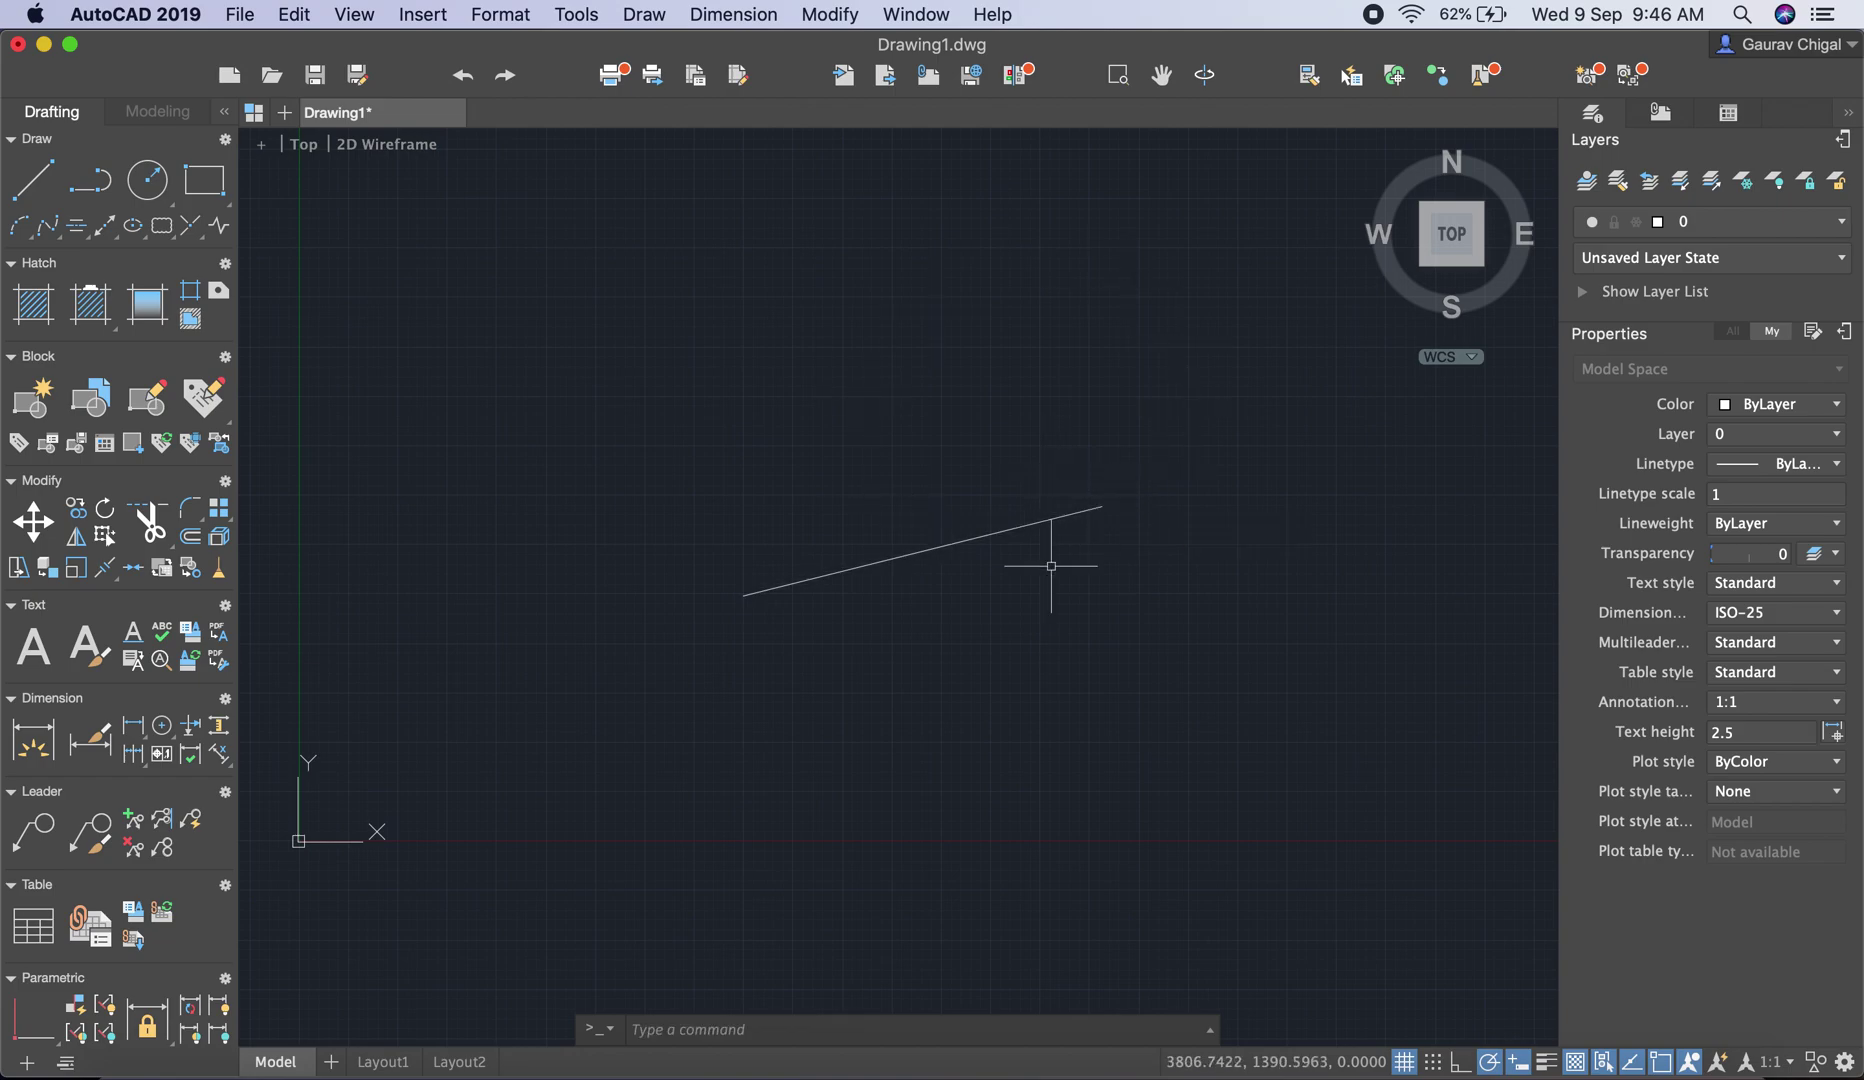
# Draw a Continue arc tangent from the line's upper end, curving down to about (4435, 959)
pyautogui.click(644, 14)
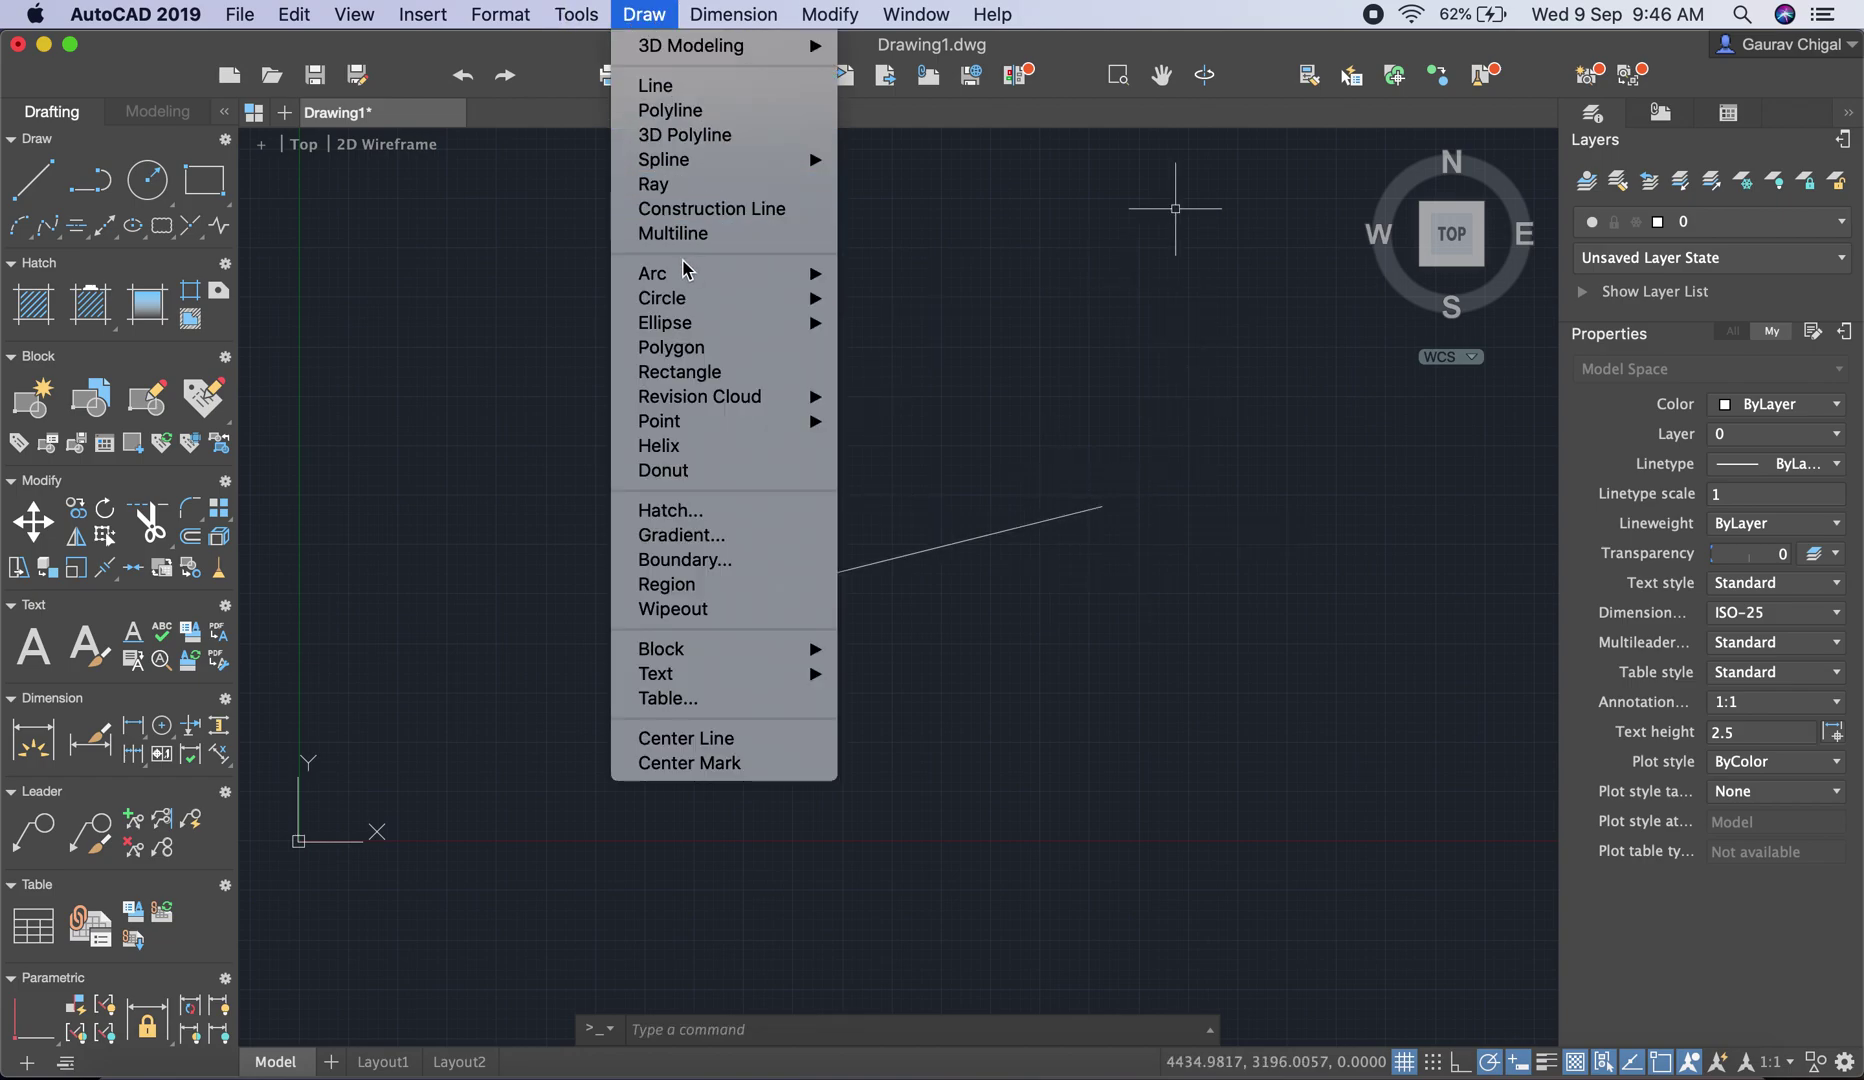
pyautogui.moveTo(821, 278)
pyautogui.click(960, 582)
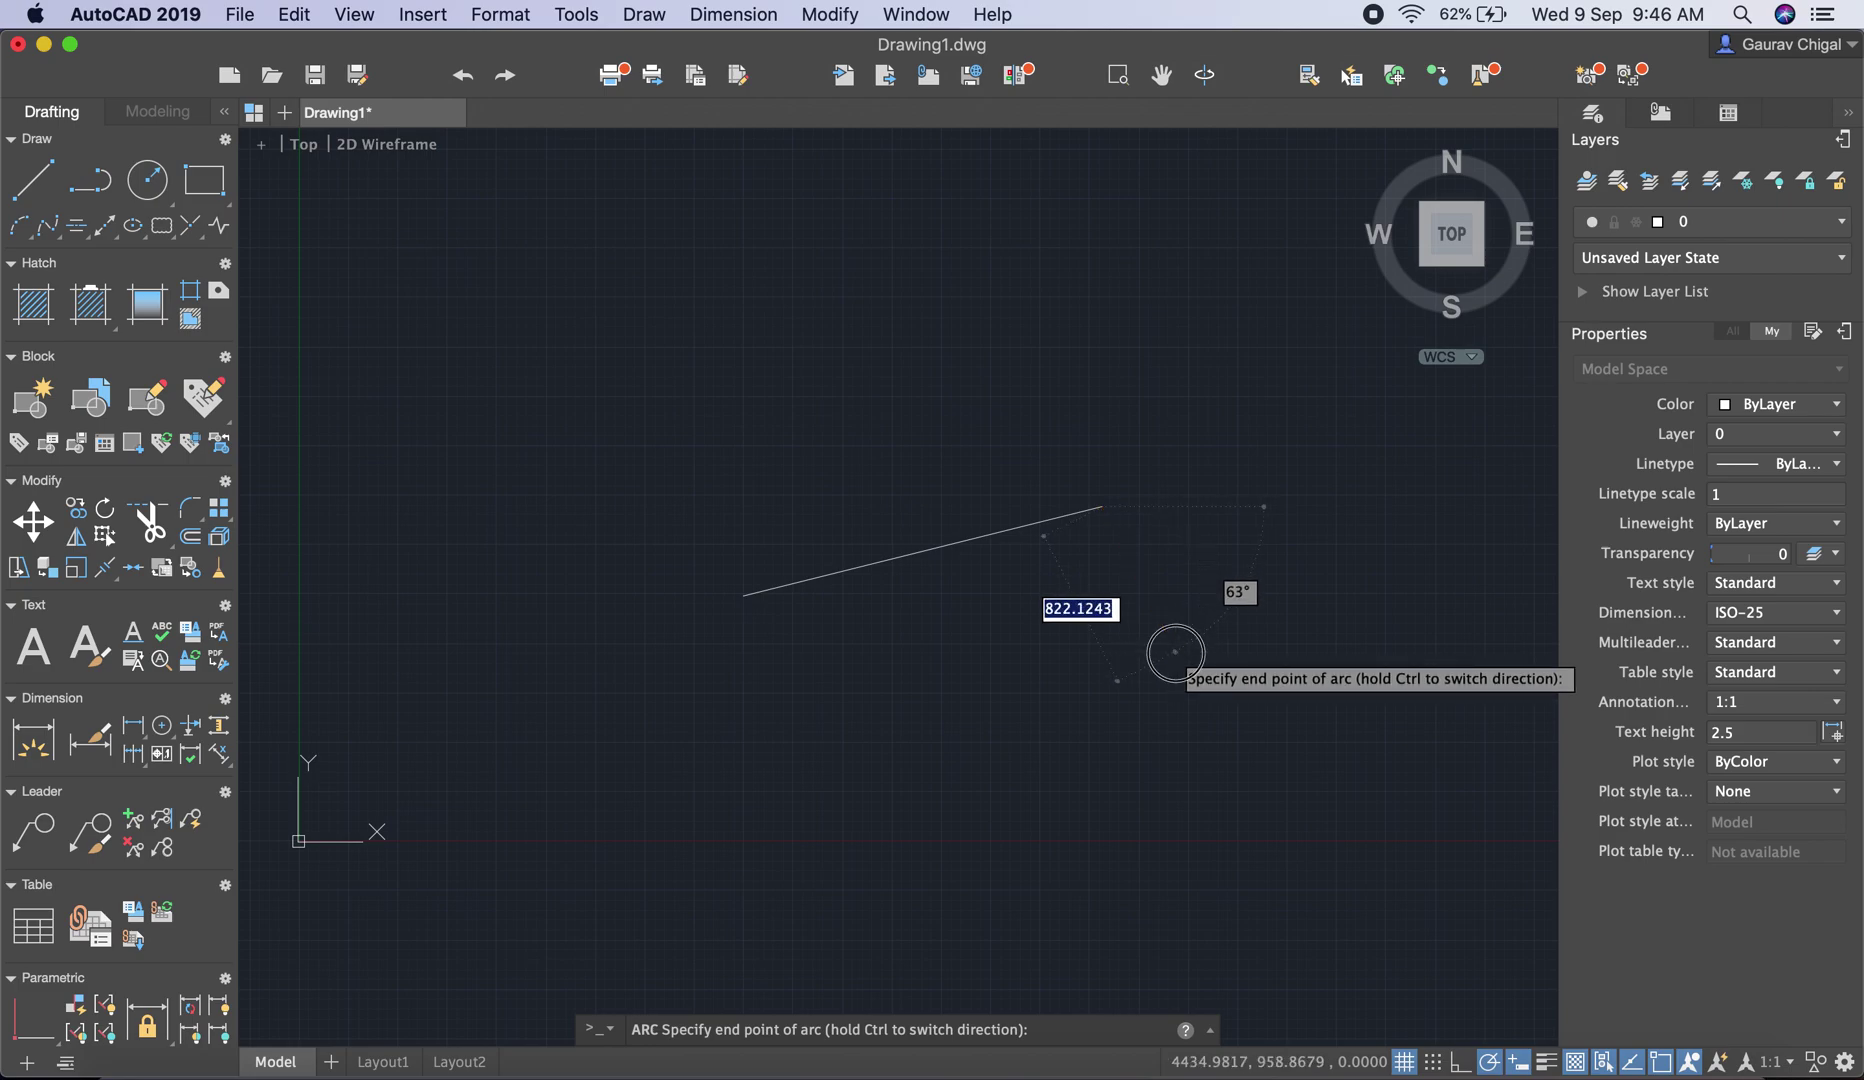
pyautogui.click(1176, 652)
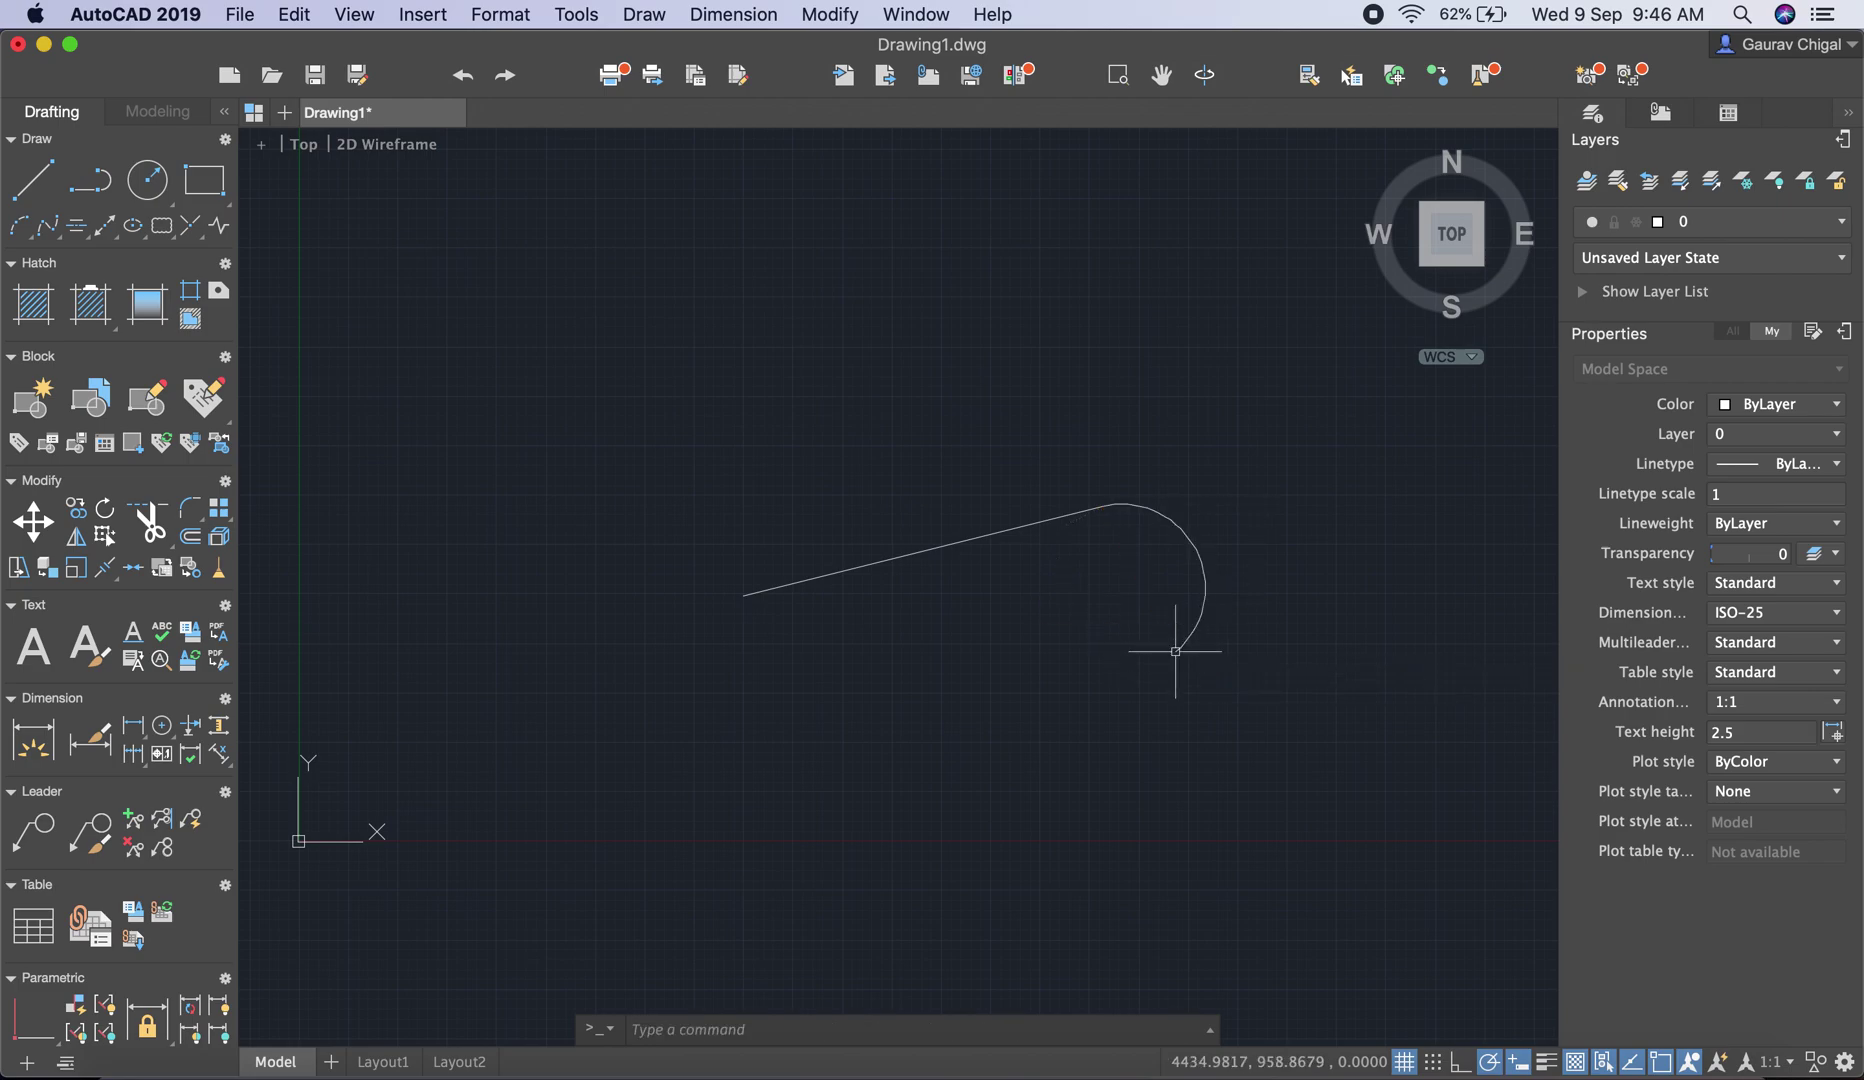
# Add another Continue arc from the first arc's lower end, looping underneath and ending to its right to form an S-shape
pyautogui.click(669, 12)
pyautogui.moveTo(716, 274)
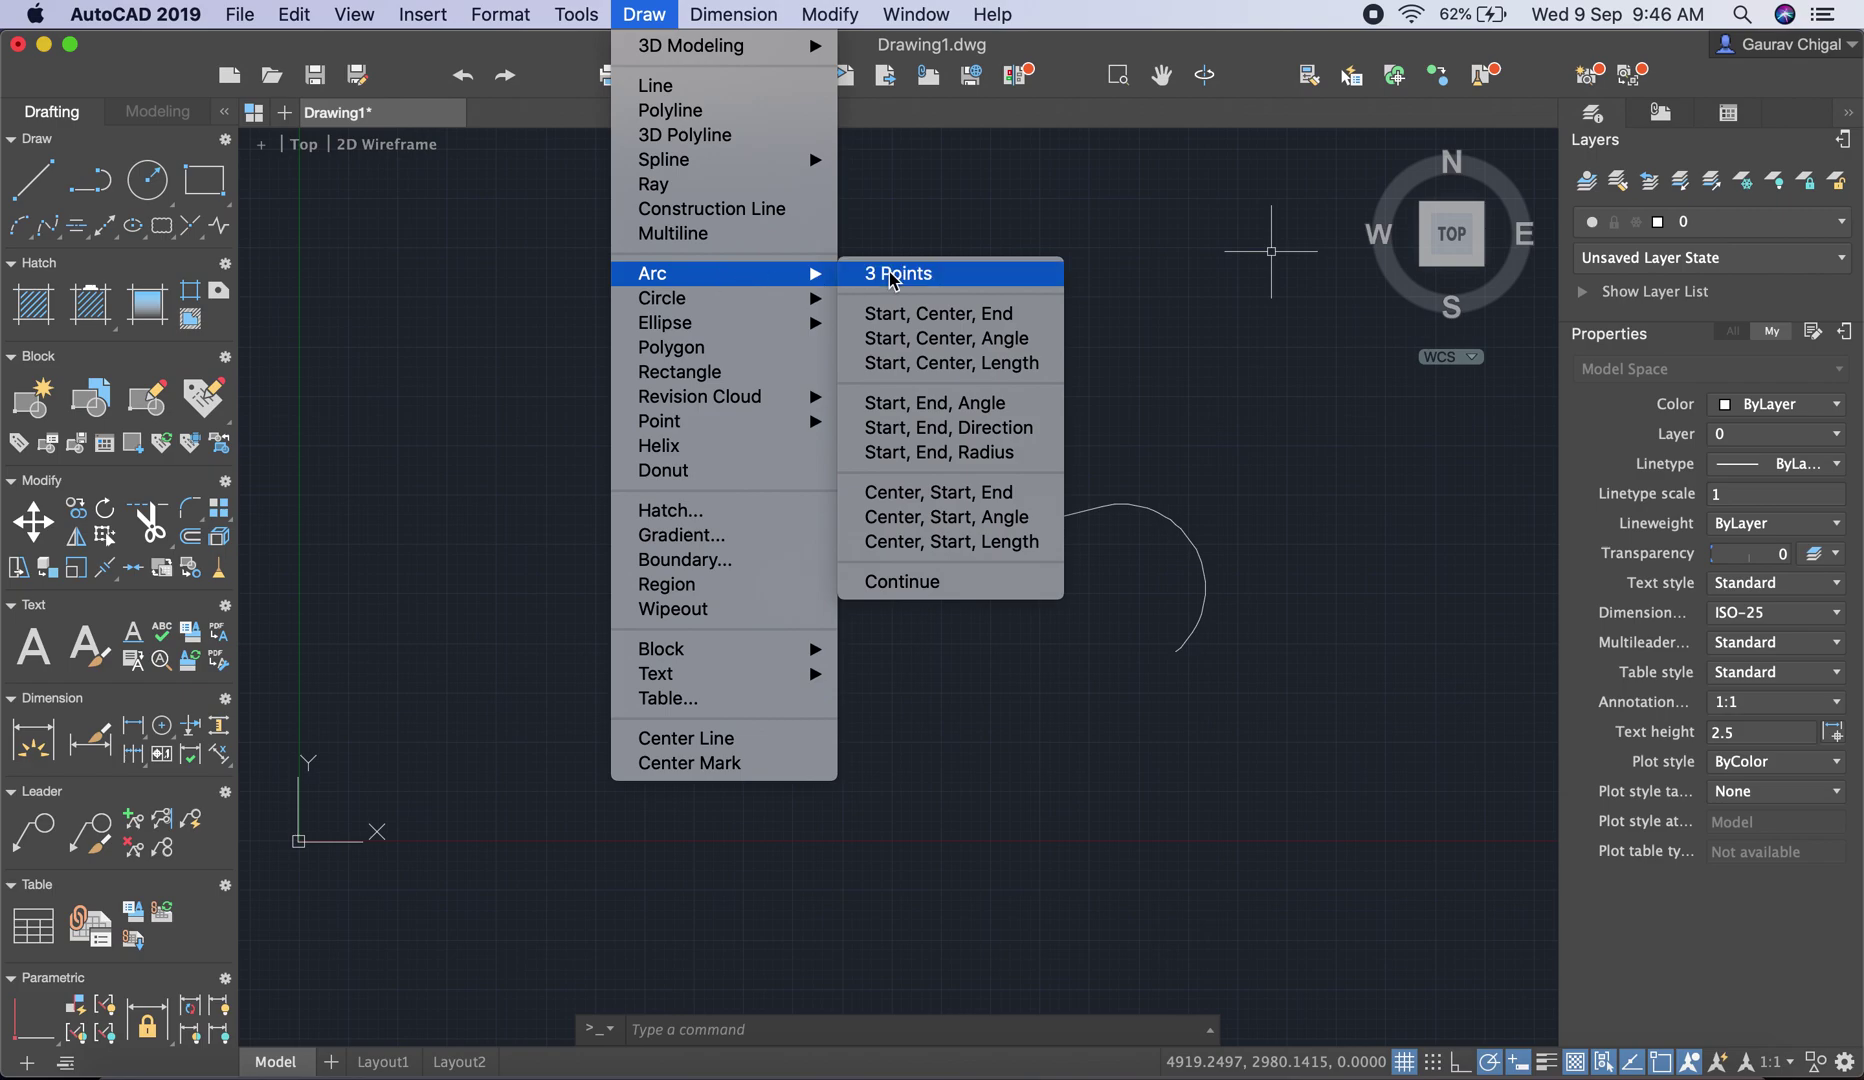
pyautogui.click(903, 581)
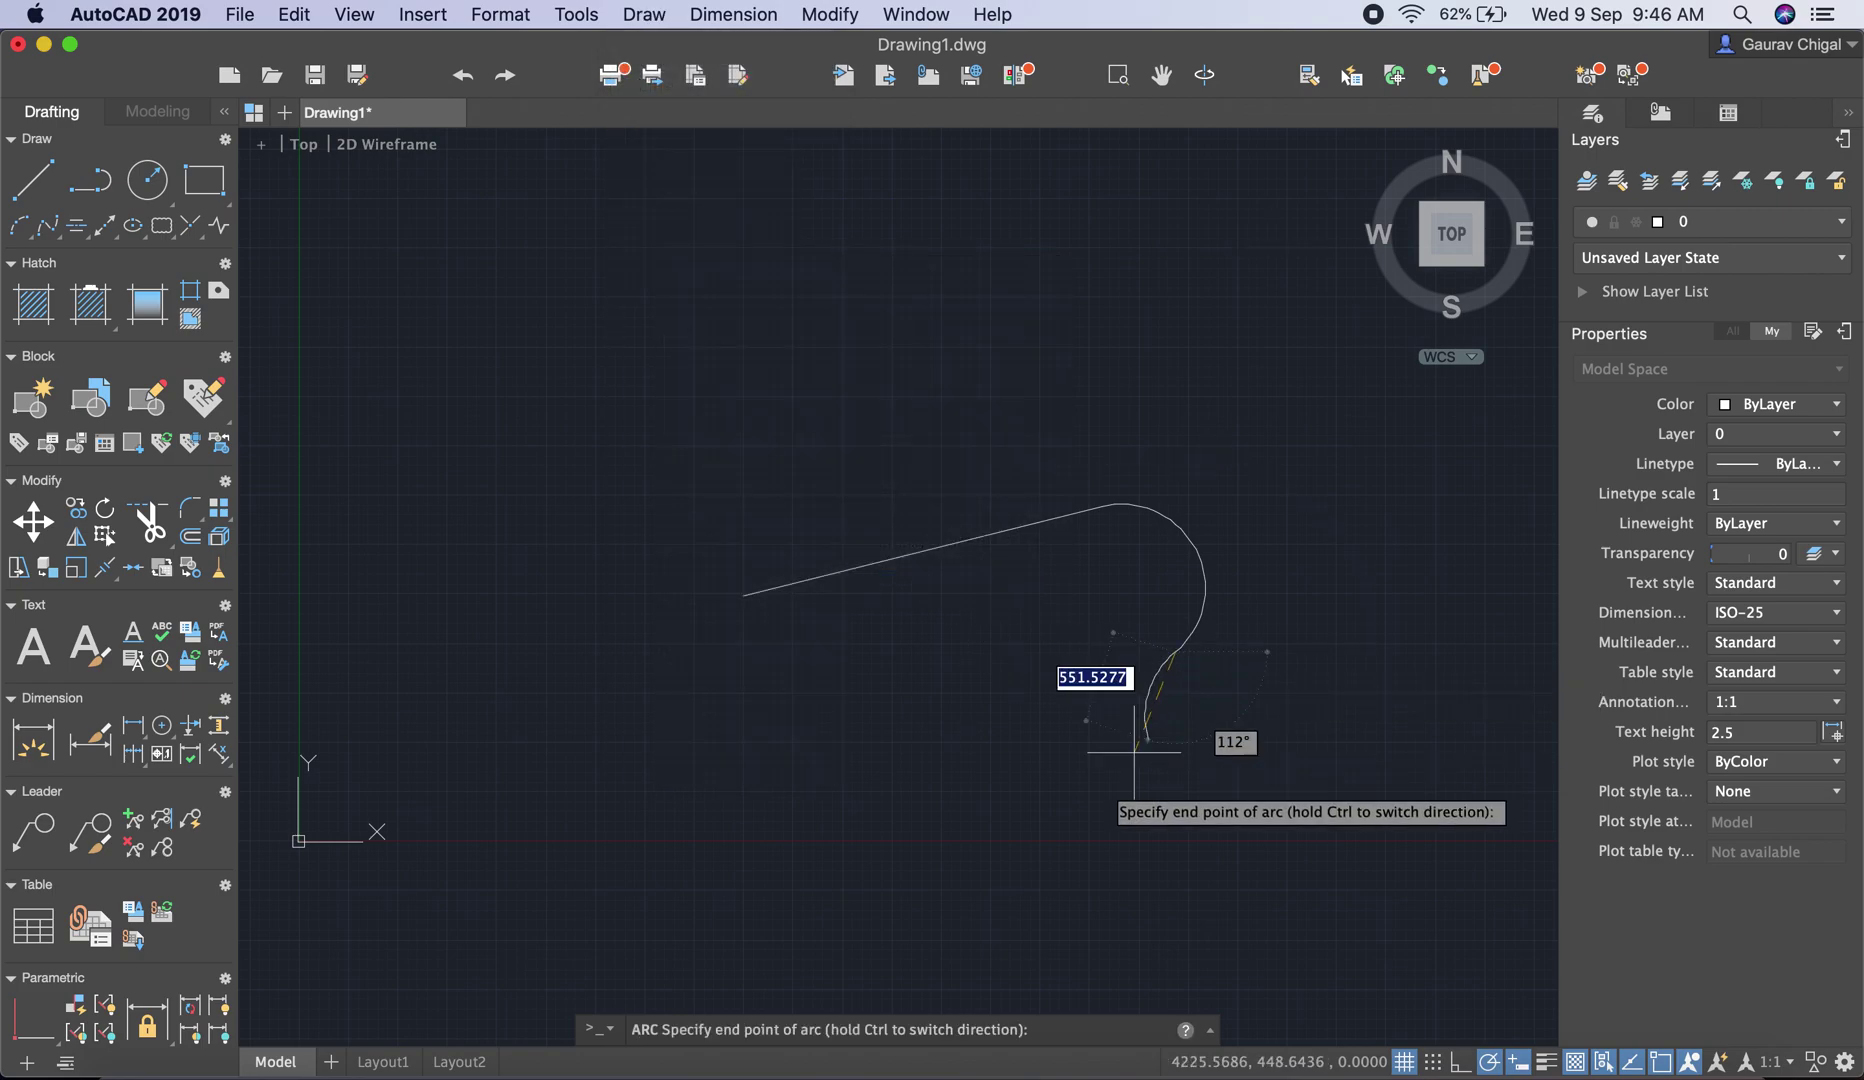
pyautogui.click(1337, 744)
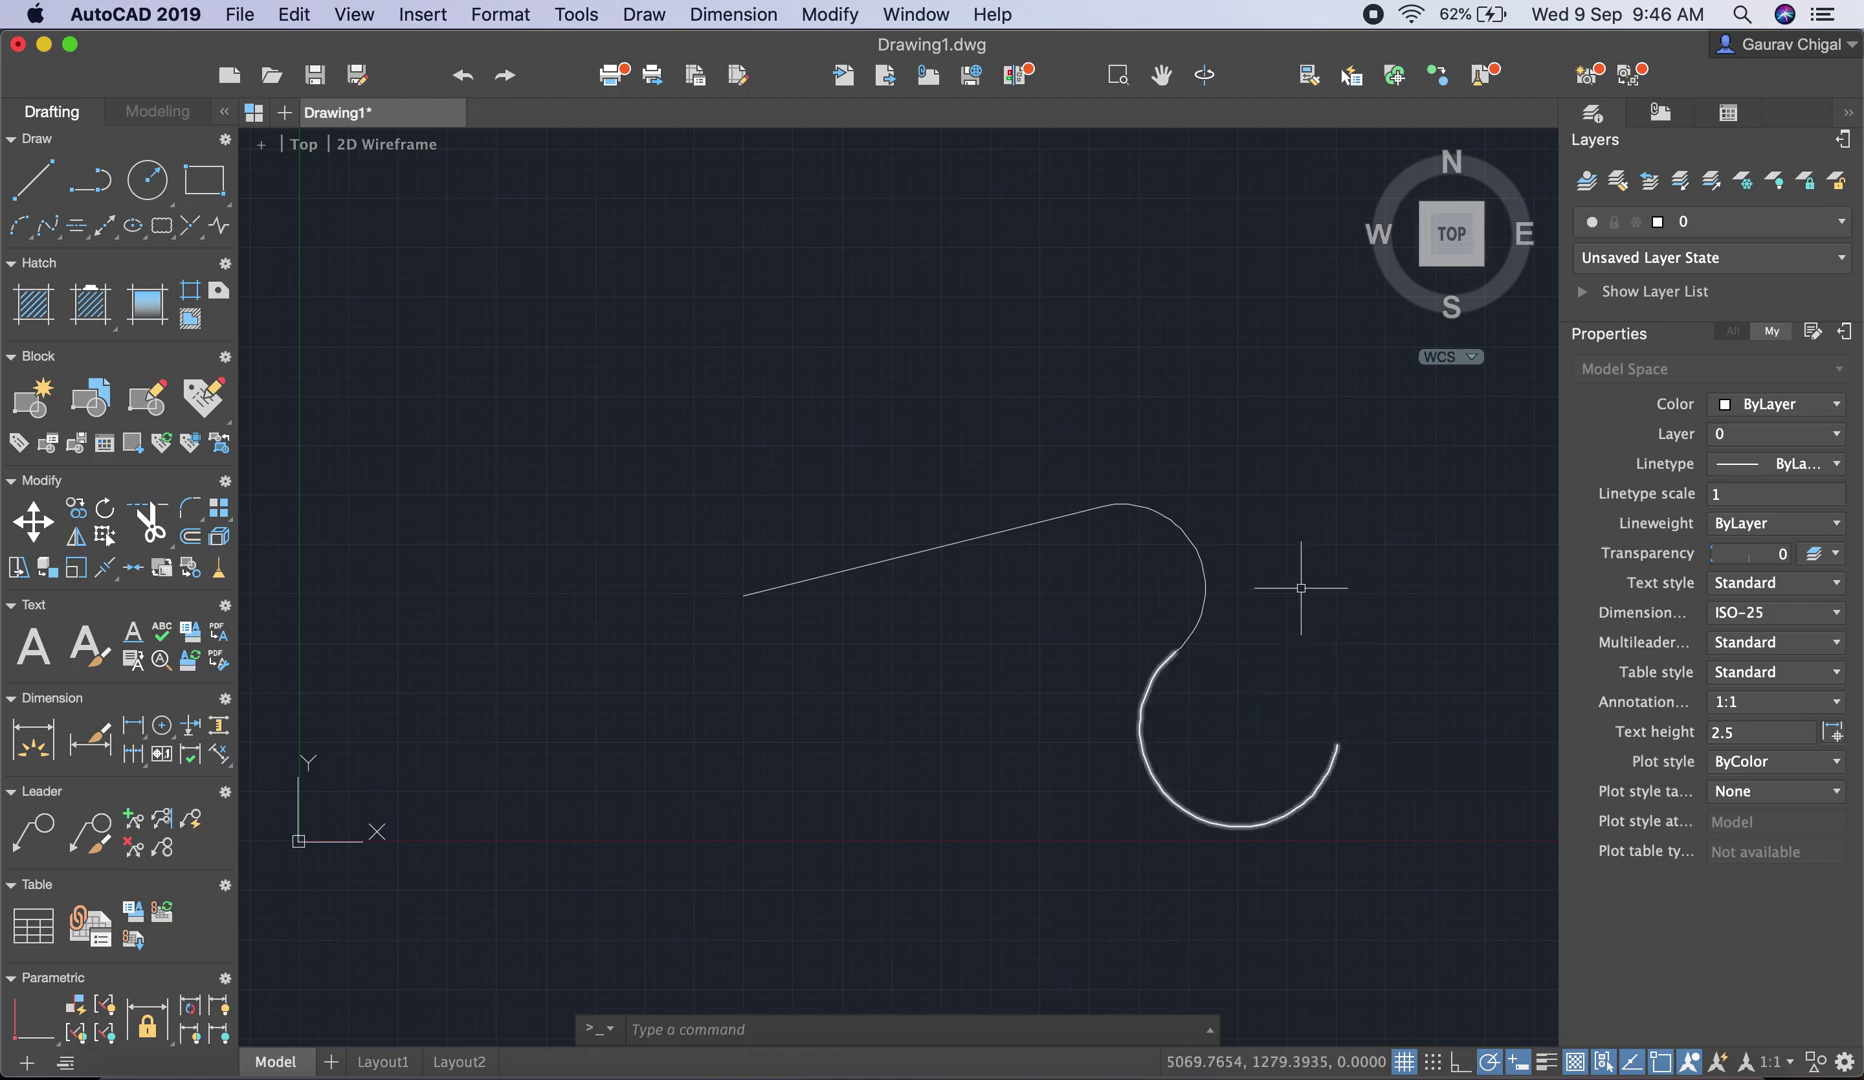
# Select both arcs and the line to examine how they connect end to end, leaving everything deselected
pyautogui.moveTo(1247, 525); pyautogui.dragTo(968, 364, button='middle')
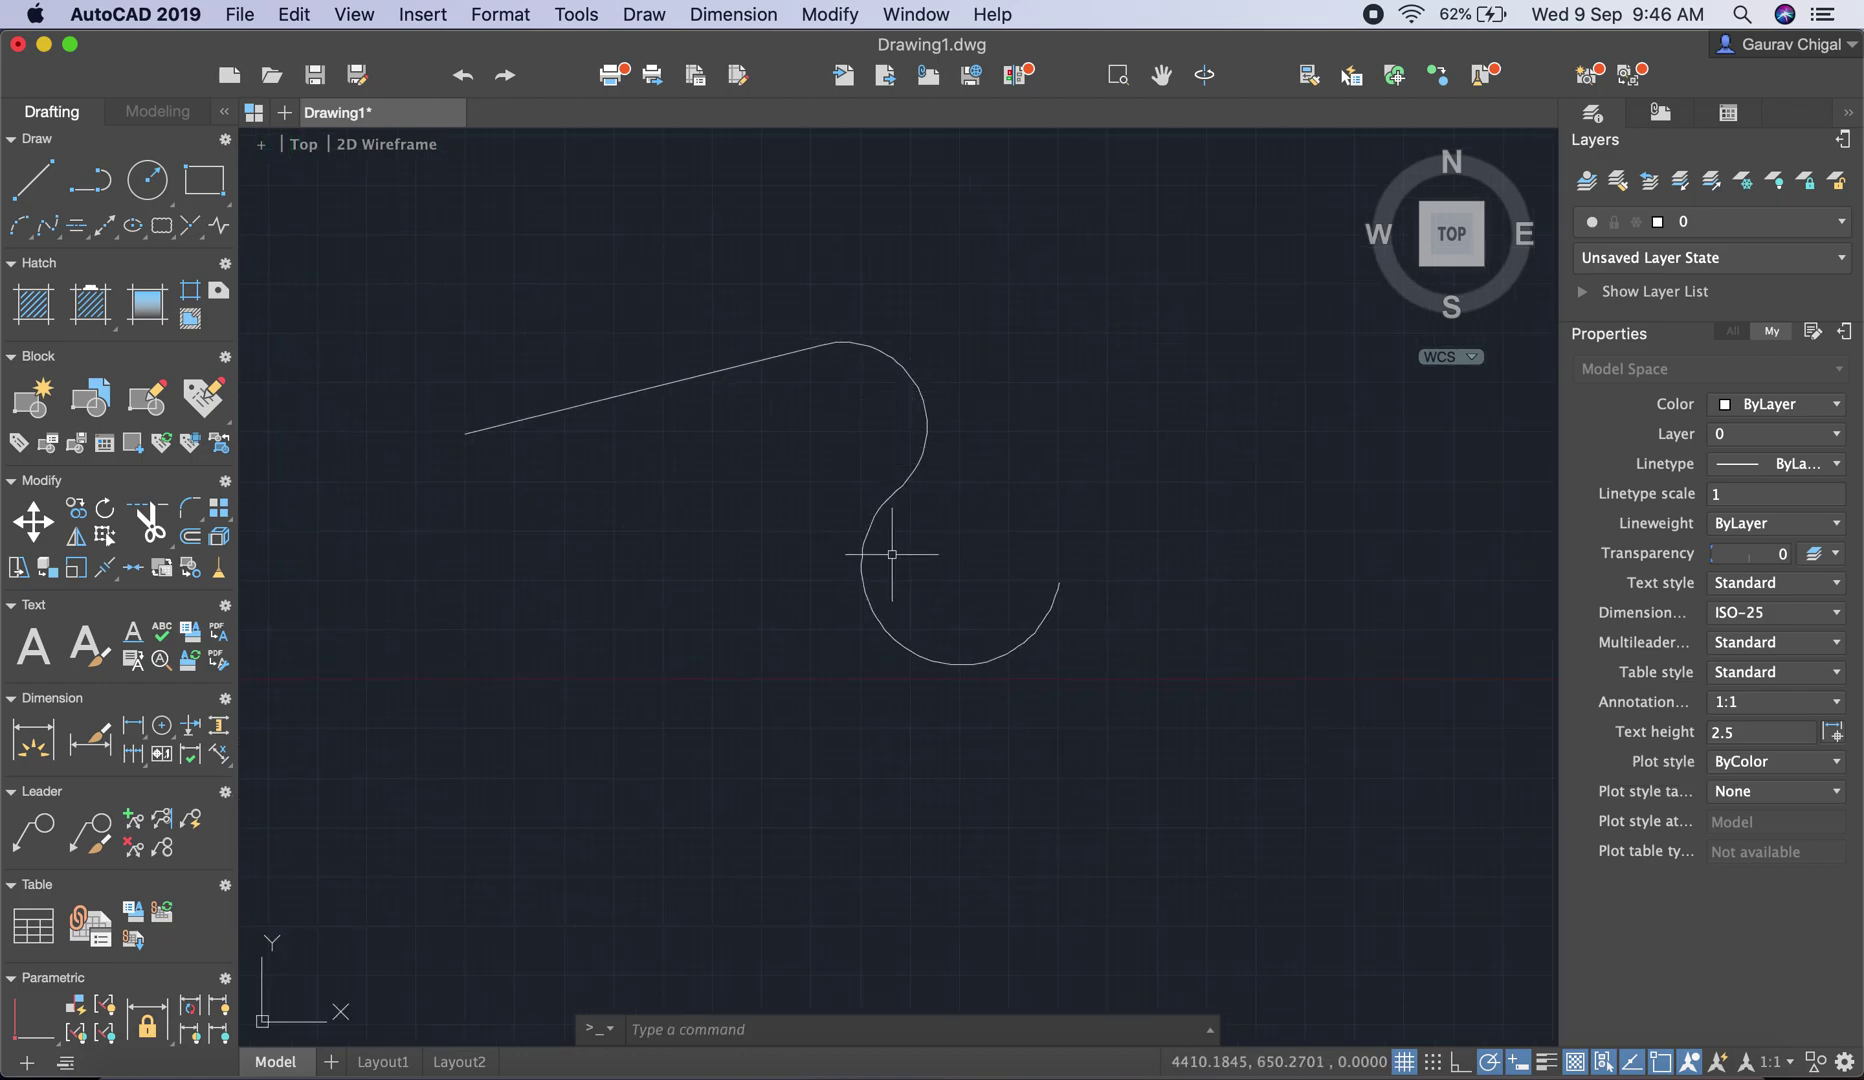
pyautogui.click(874, 520)
pyautogui.click(914, 459)
pyautogui.click(870, 338)
pyautogui.click(761, 357)
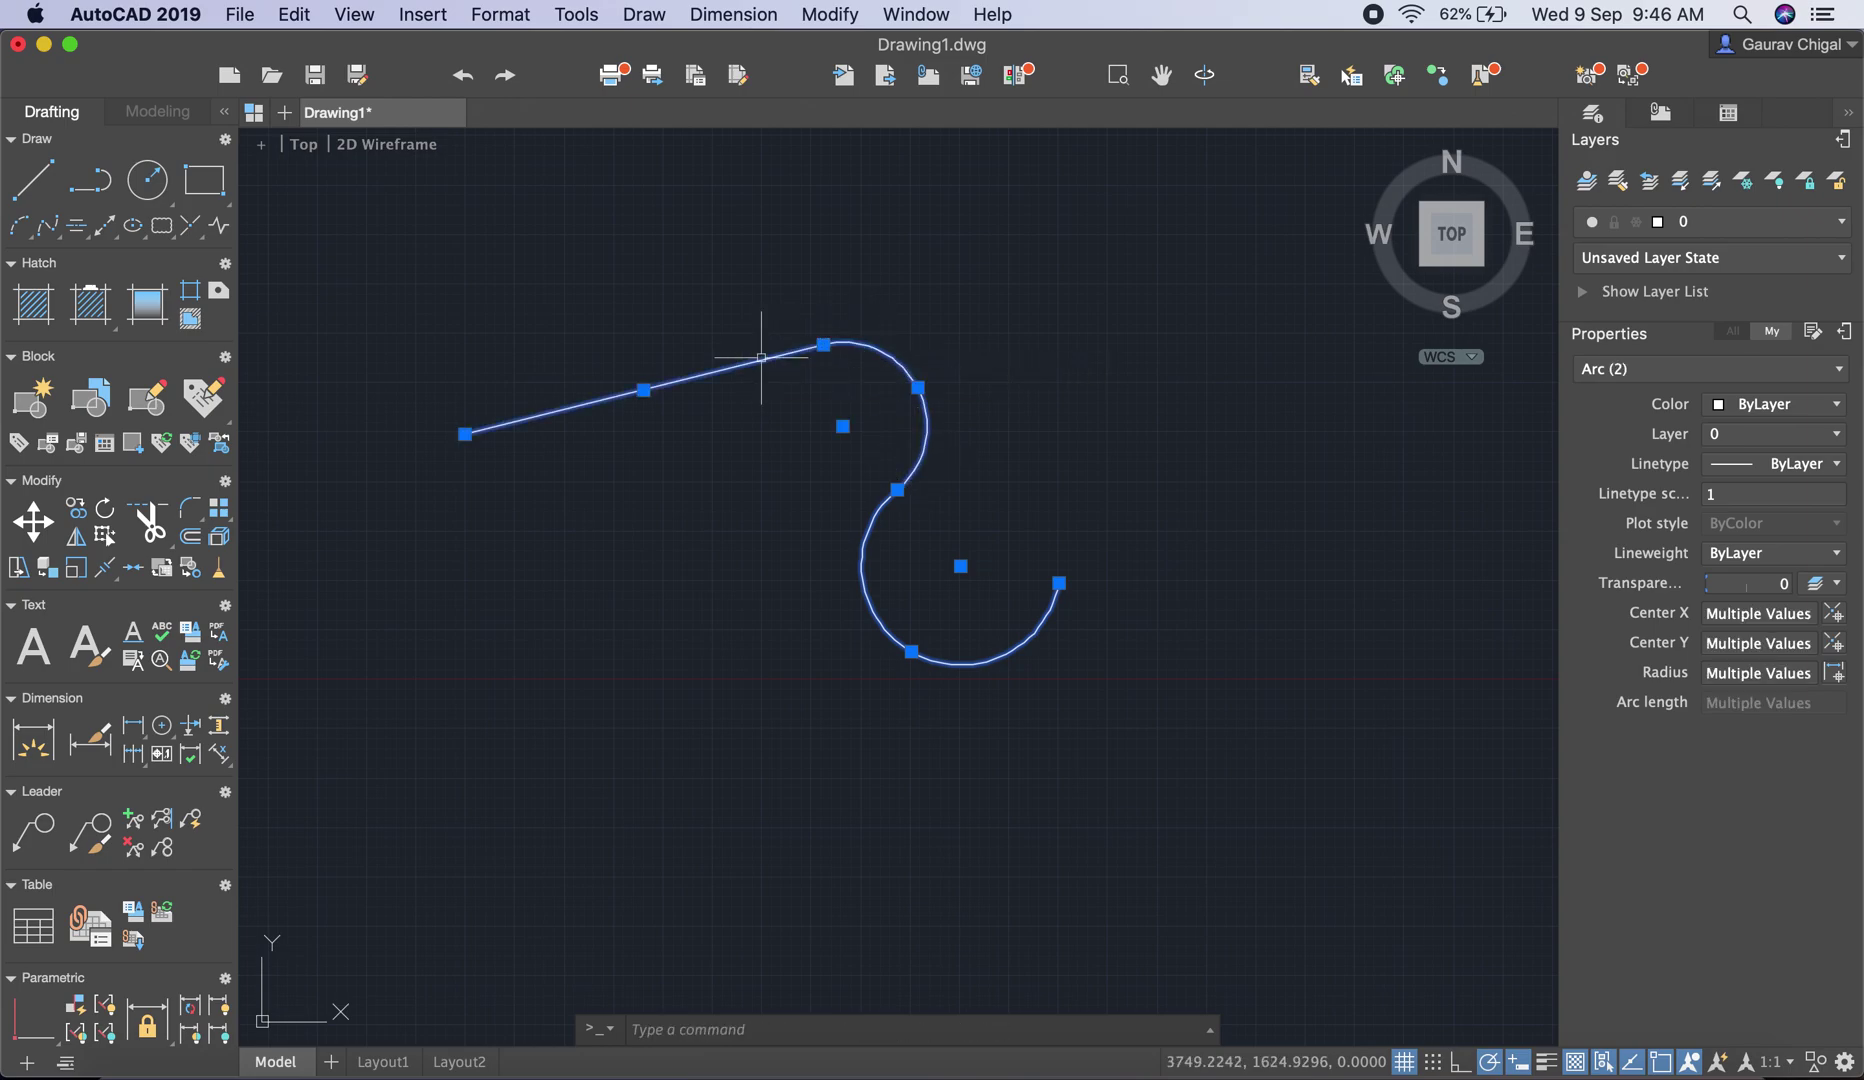
pyautogui.click(965, 262)
pyautogui.press('Escape')
pyautogui.press('Escape')
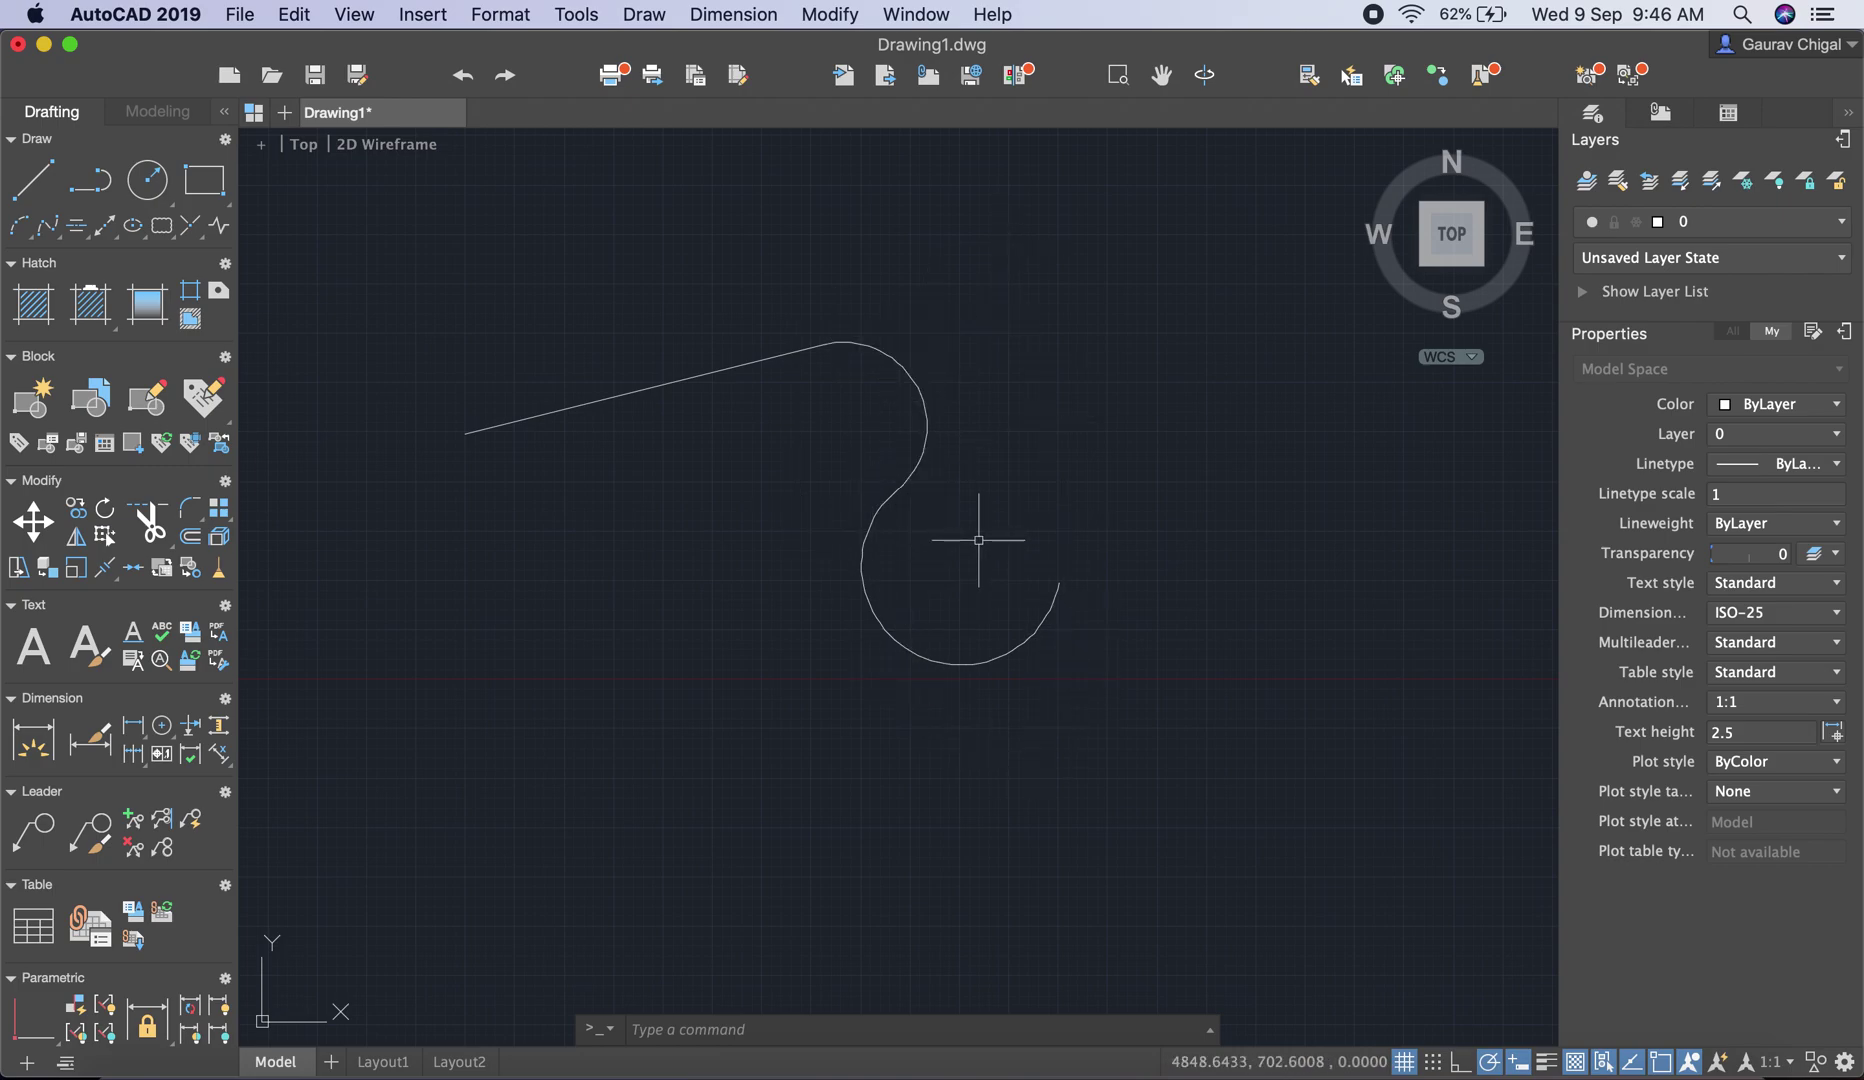
pyautogui.moveTo(695, 470); pyautogui.dragTo(811, 452, button='middle')
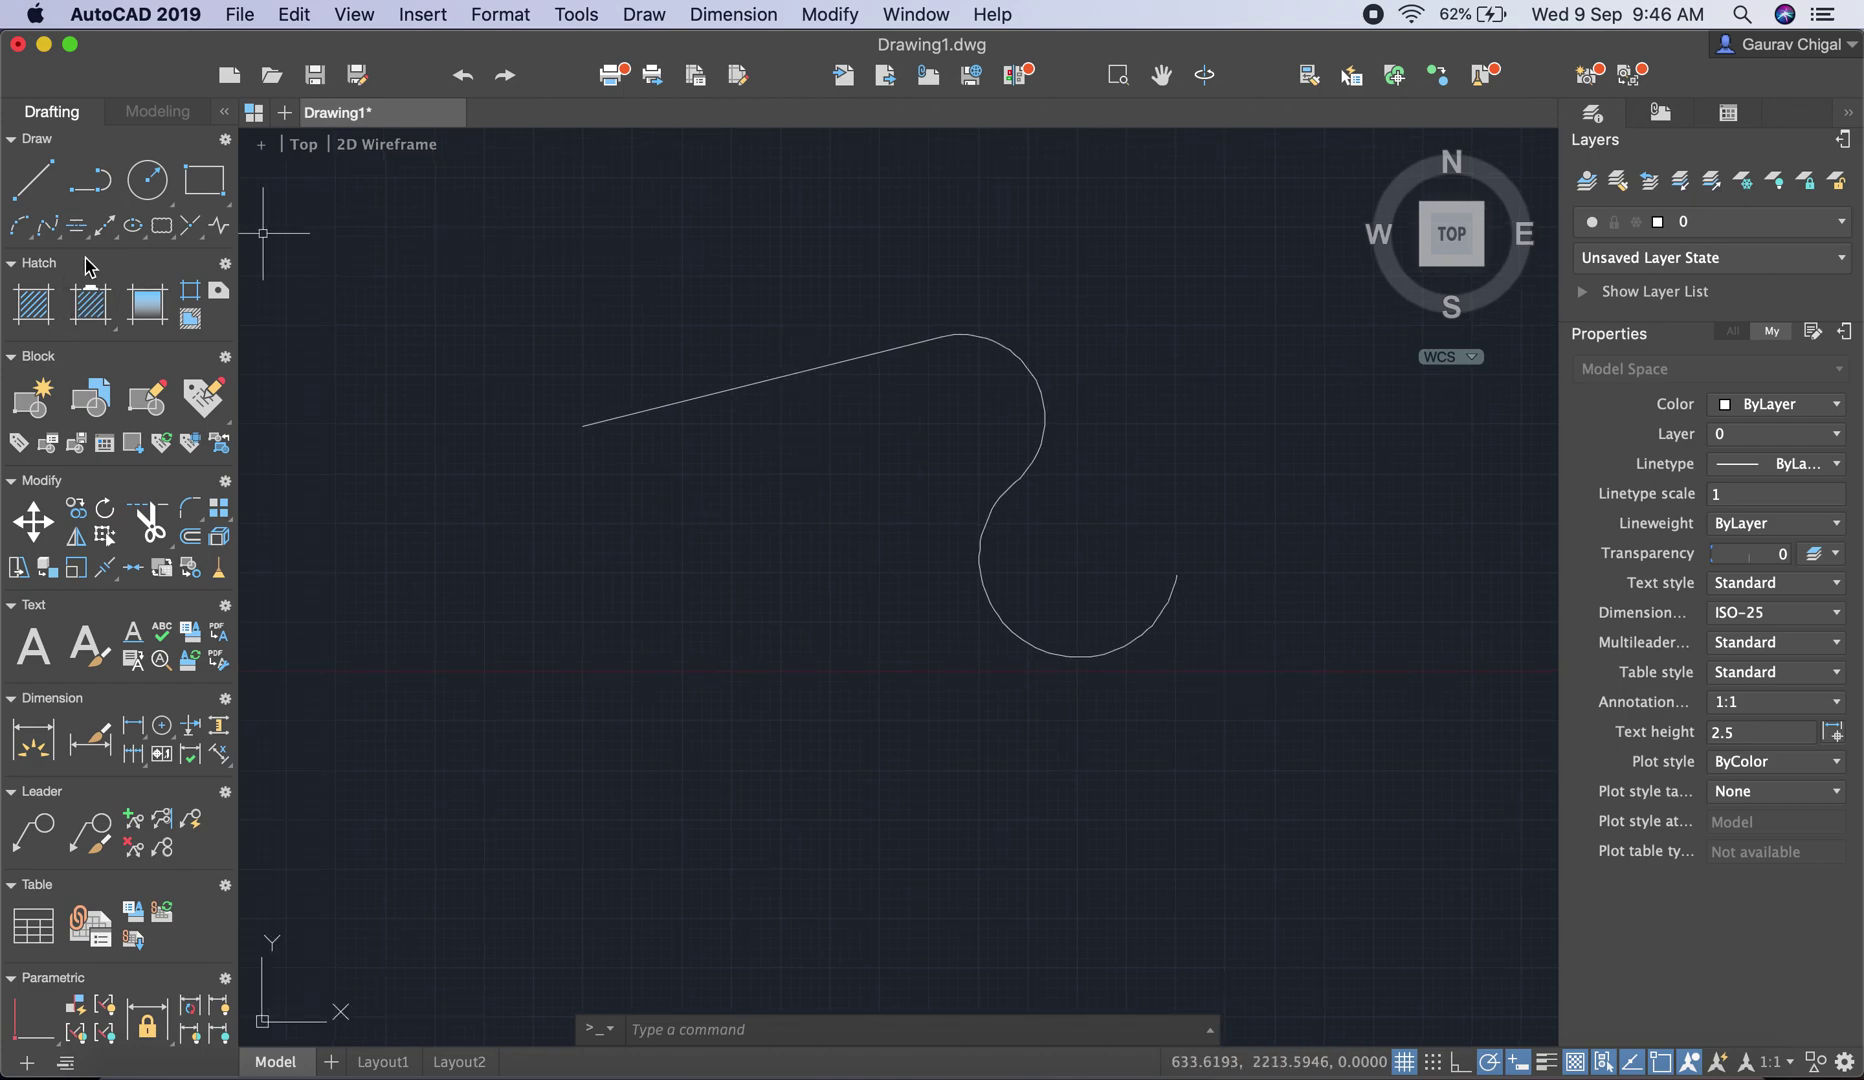
pyautogui.moveTo(1090, 490); pyautogui.dragTo(1074, 537, button='middle')
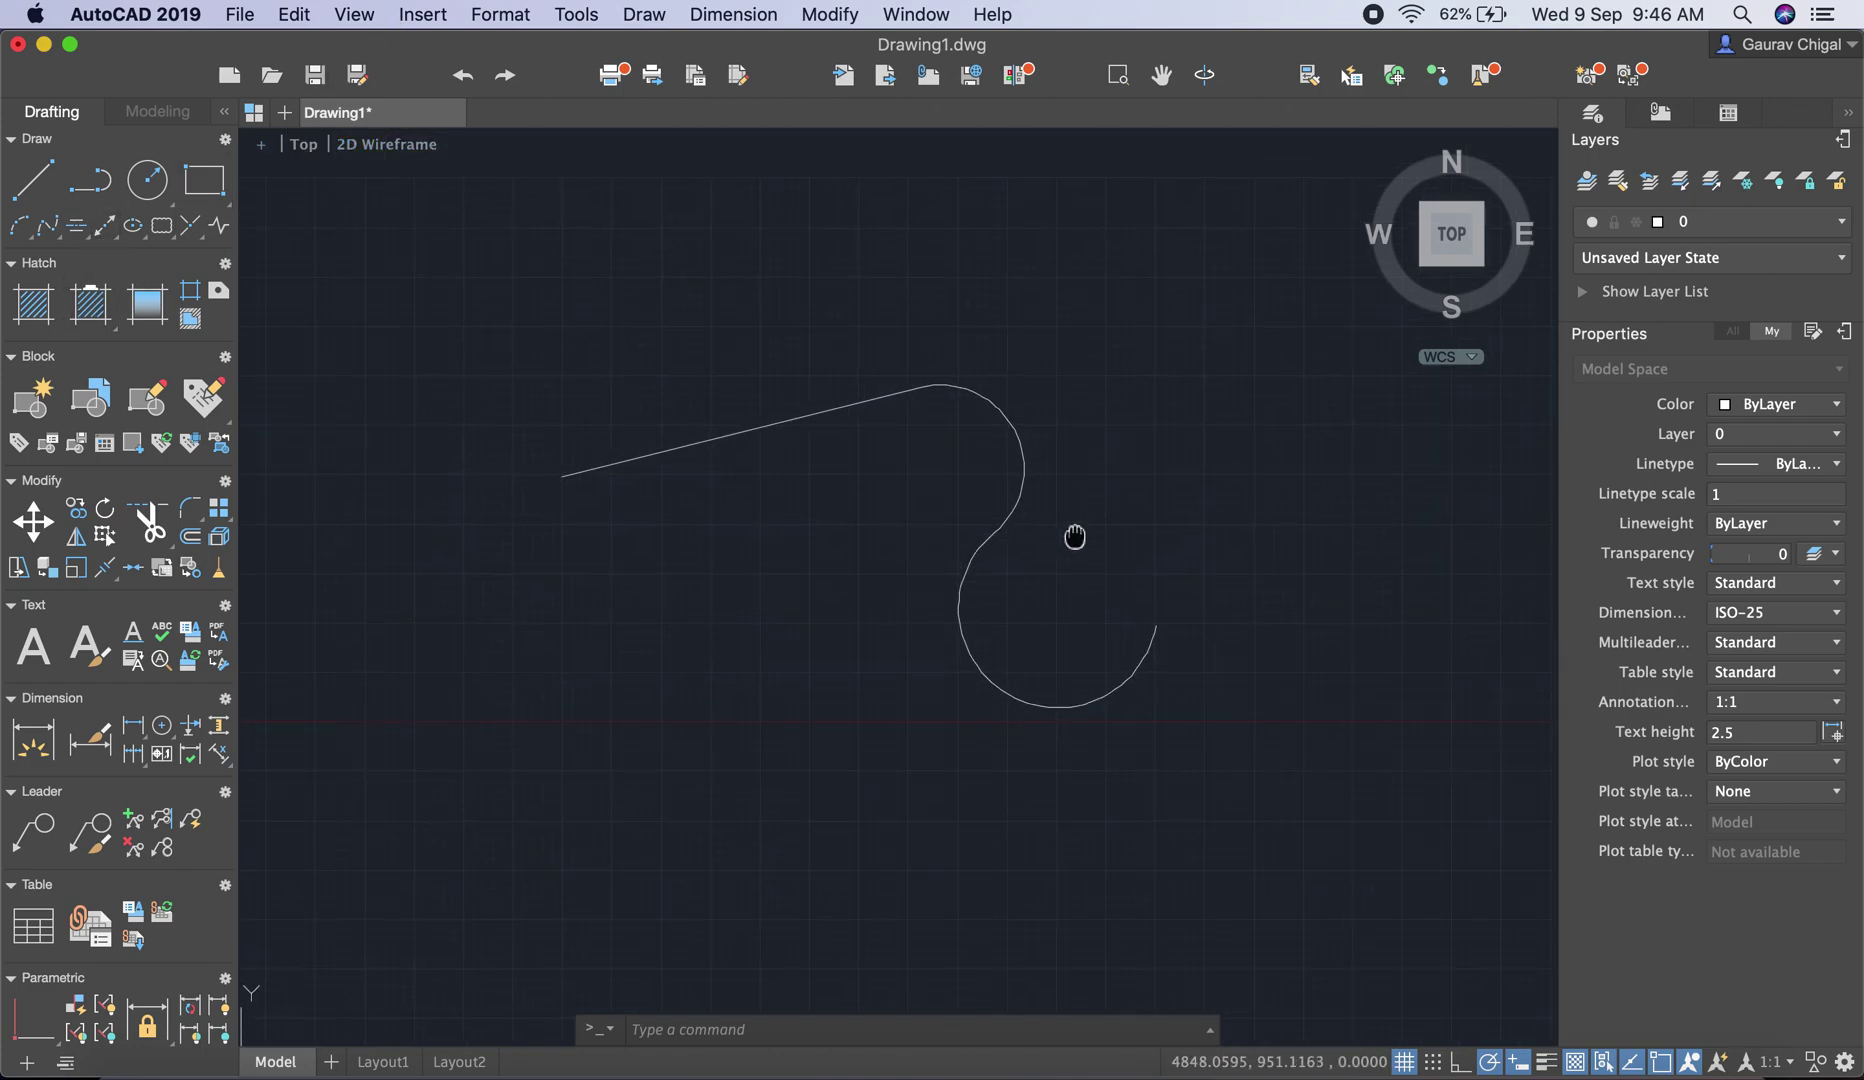